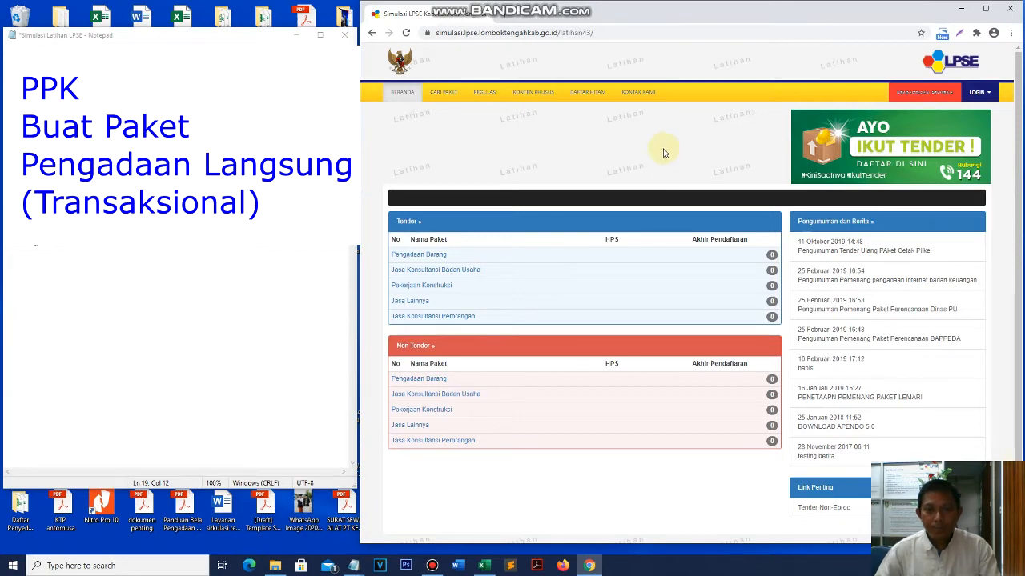
- Maximize the Chrome window so the SPSE home page fills the whole screen
{"action": "scroll", "coordinate": [654, 300], "scroll_direction": "down", "scroll_amount": 1}
{"action": "scroll", "coordinate": [653, 296], "scroll_direction": "up", "scroll_amount": 1}
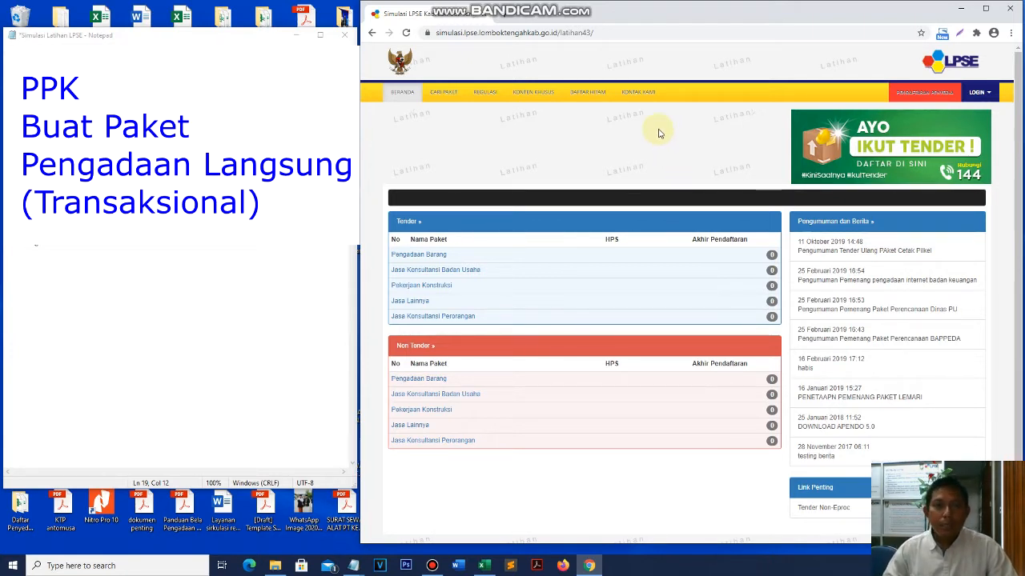
{"action": "left_click", "coordinate": [985, 8]}
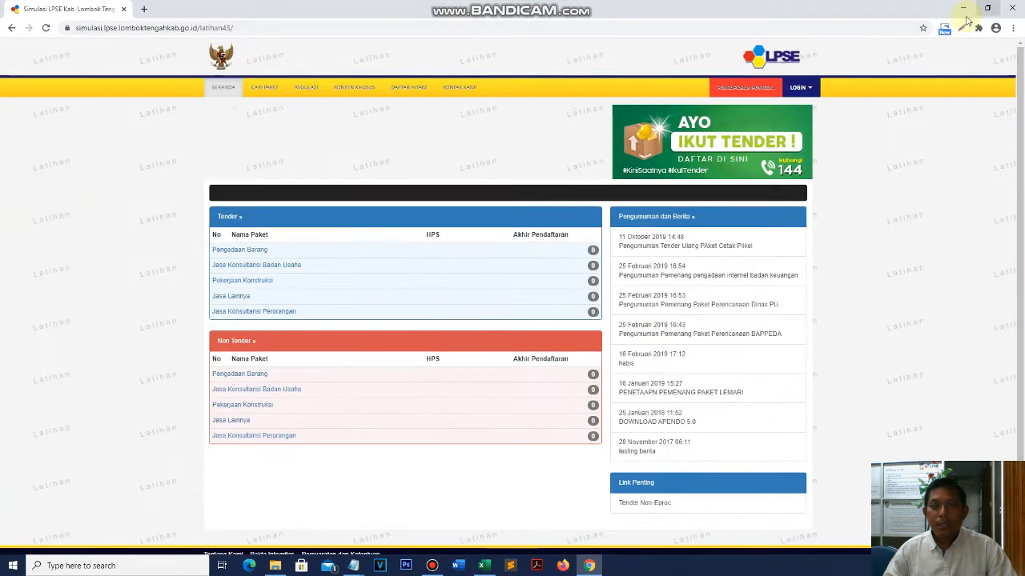
- Sign in to SPSE with the PPK user ID and password, then zoom the page to 110%
{"action": "left_click", "coordinate": [807, 88]}
{"action": "left_click", "coordinate": [774, 113]}
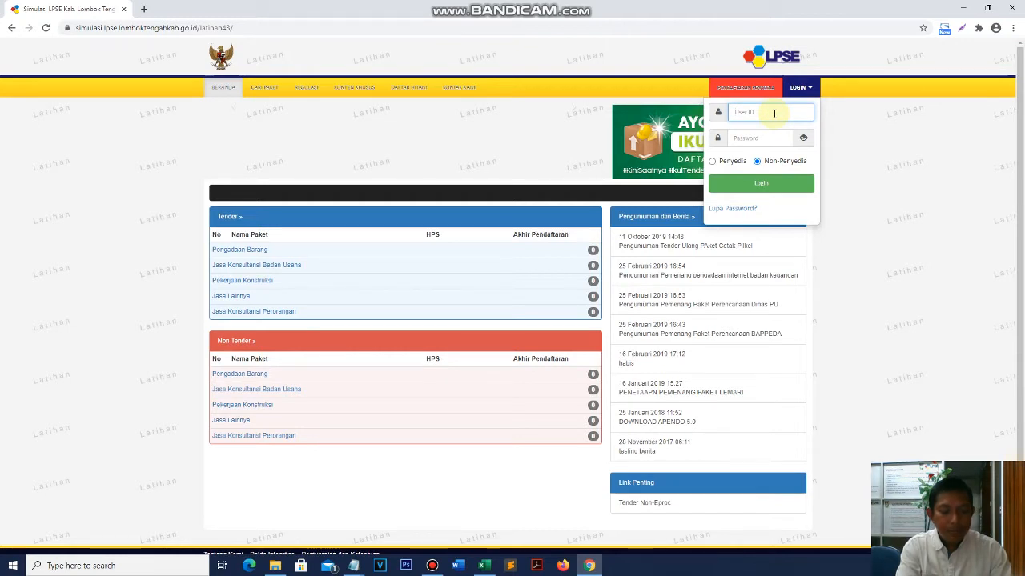
{"action": "type", "text": "HNE"}
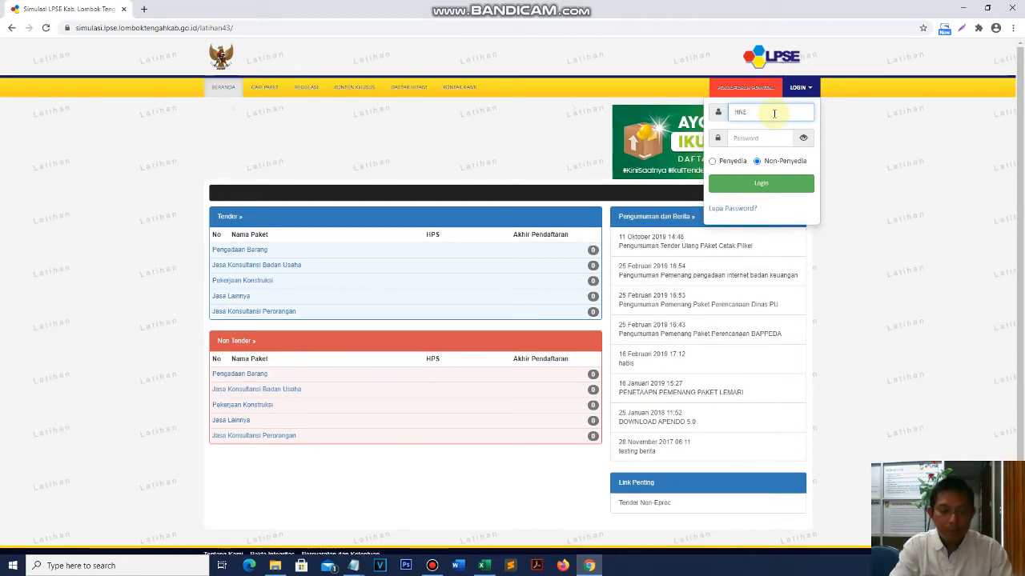
{"action": "type", "text": ".PPK"}
{"action": "key", "text": "Tab"}
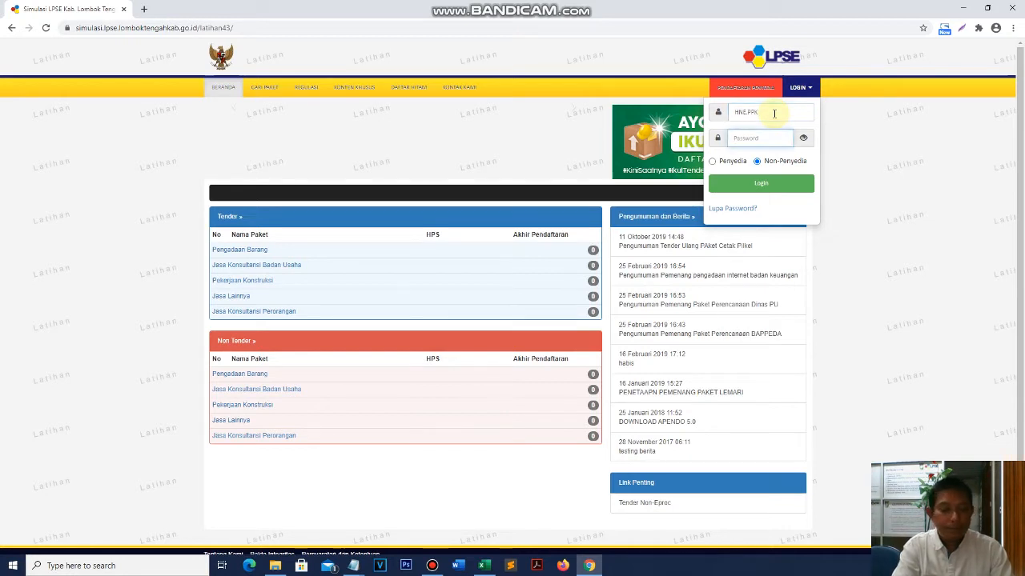
{"action": "type", "text": "12"}
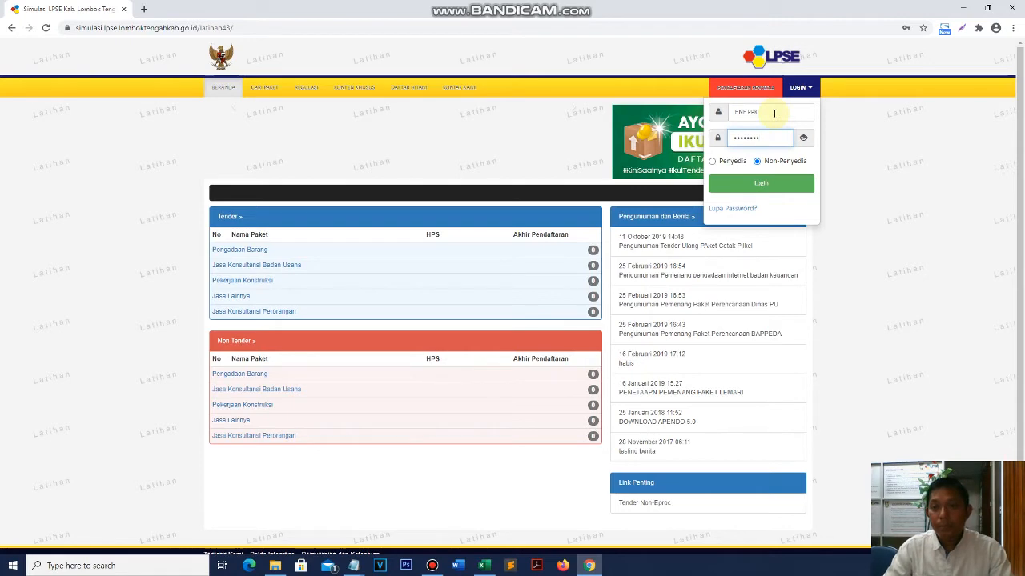
{"action": "key", "text": "Return"}
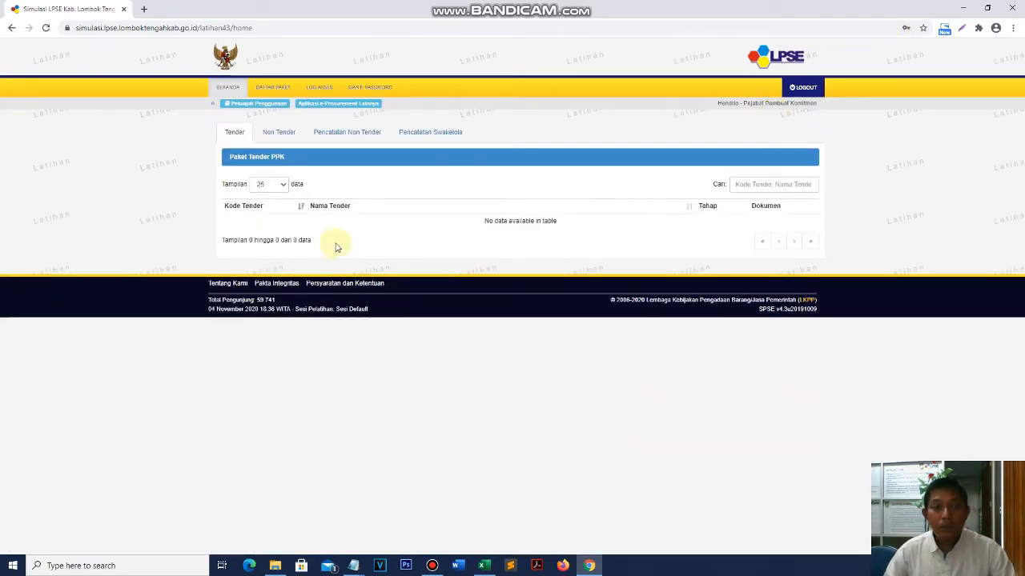
{"action": "key", "text": "ctrl+plus"}
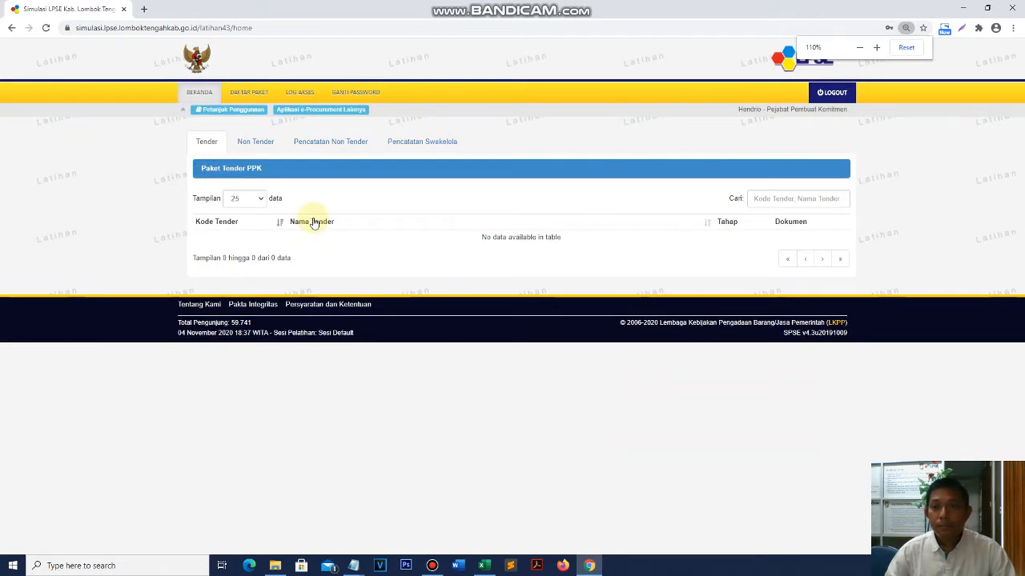
- Open DAFTAR PAKET and browse the Tender, Non Tender, Pencatatan Non Tender and Pencatatan Swakelola tabs
{"action": "left_click", "coordinate": [251, 95]}
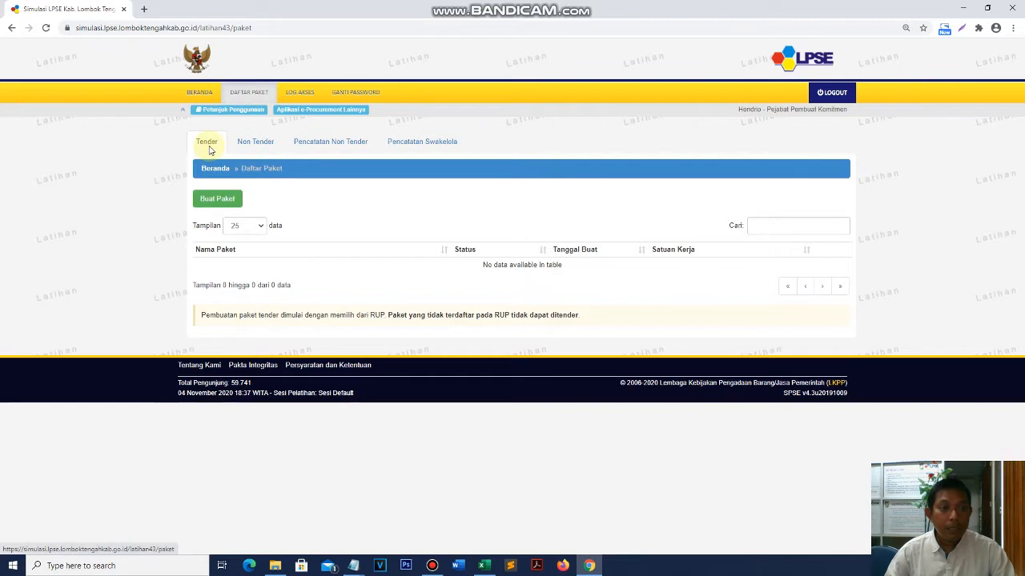
{"action": "left_click", "coordinate": [266, 141]}
{"action": "left_click", "coordinate": [343, 140]}
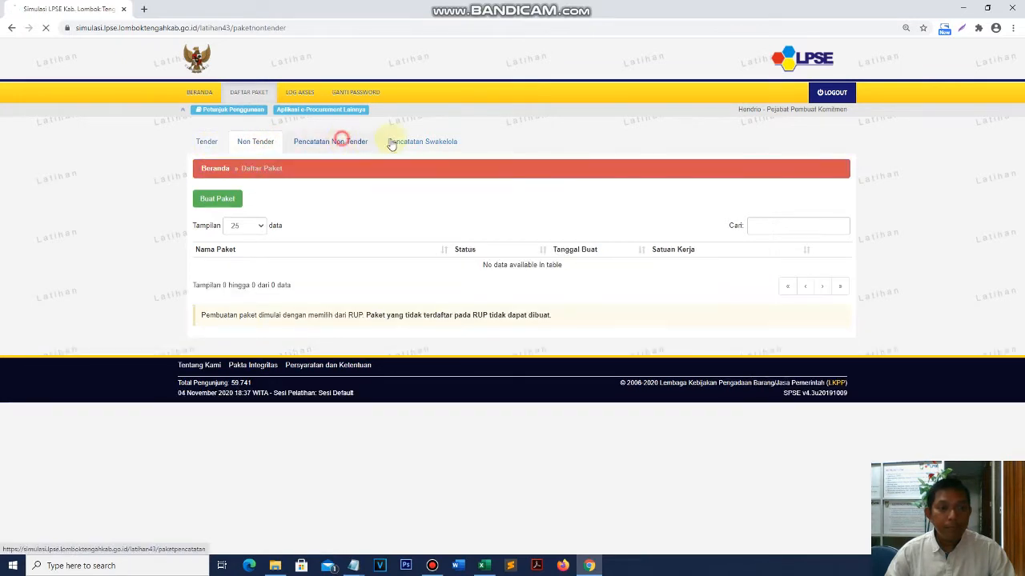
{"action": "left_click", "coordinate": [432, 141]}
{"action": "left_click", "coordinate": [201, 141]}
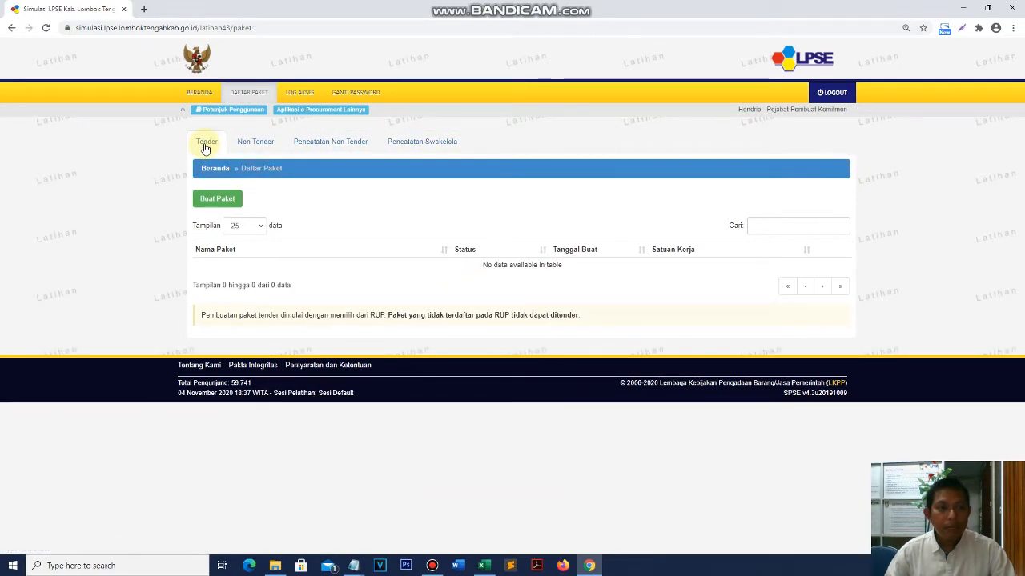
- Return to the Non Tender list and start a new package with Buat Paket
{"action": "left_click", "coordinate": [260, 147]}
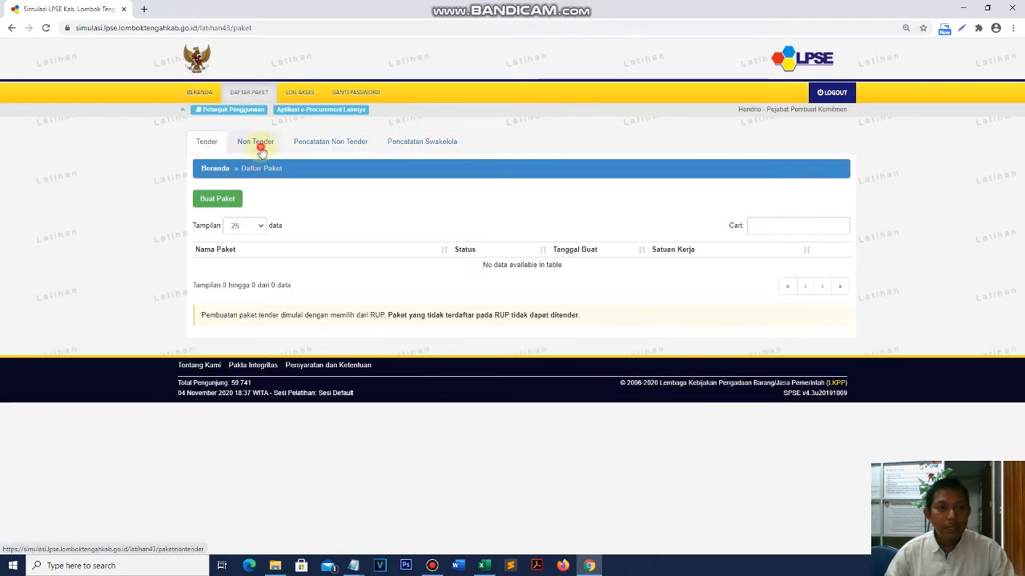
{"action": "left_click", "coordinate": [335, 150]}
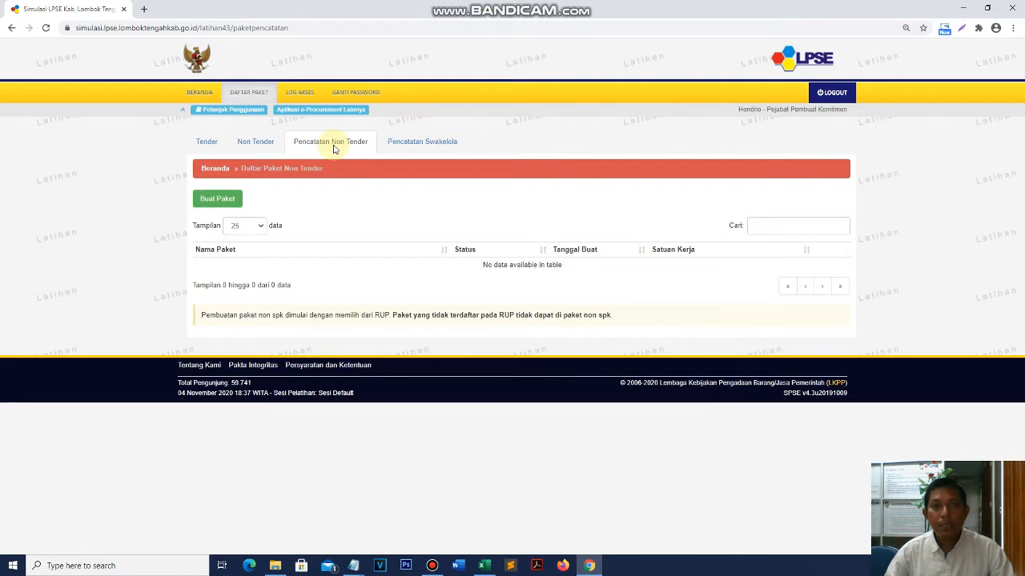
{"action": "left_click", "coordinate": [208, 141]}
{"action": "left_click", "coordinate": [262, 144]}
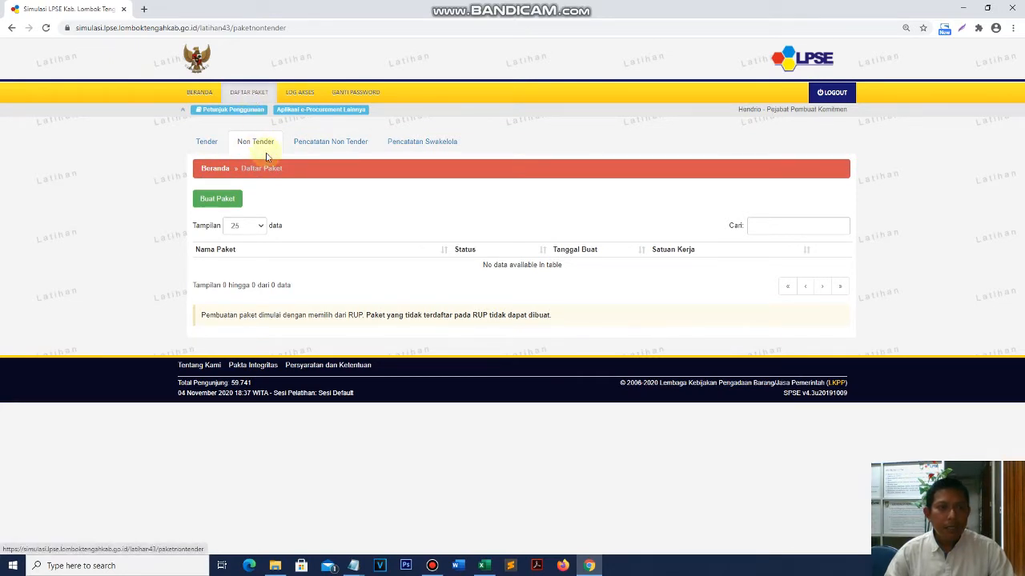
{"action": "left_click", "coordinate": [257, 144]}
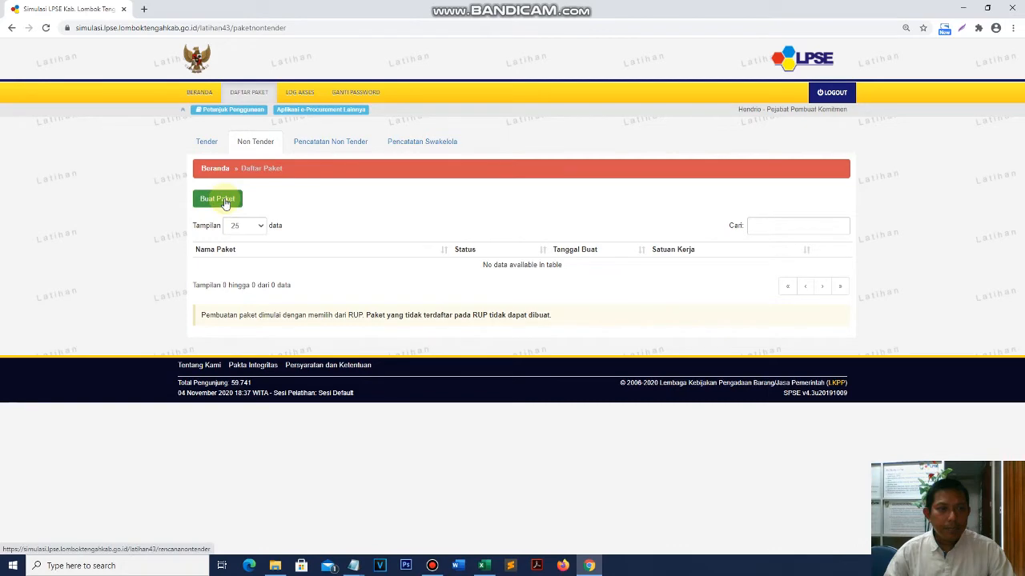
{"action": "left_click", "coordinate": [225, 201]}
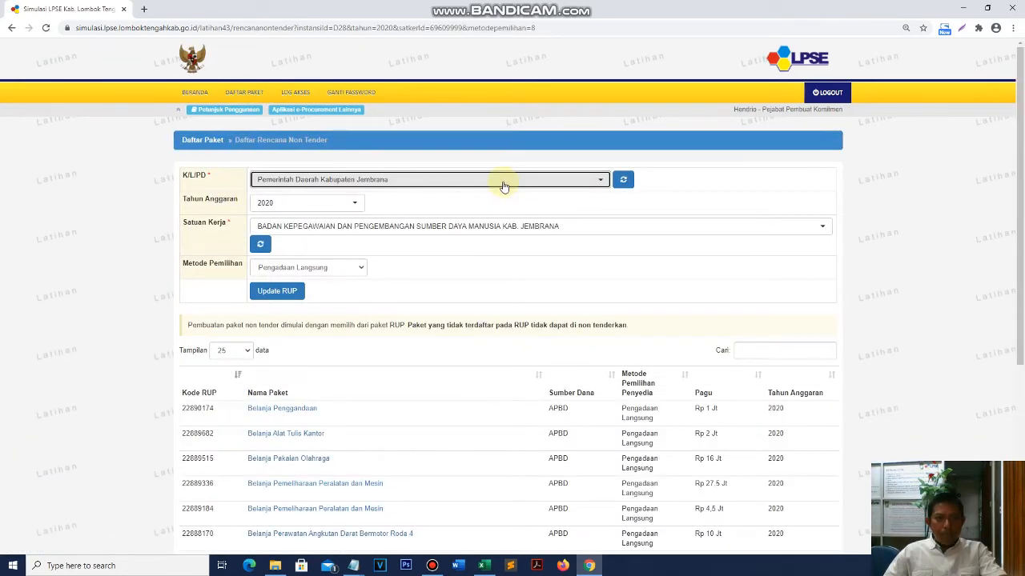
- Keep Kabupaten Jembrana as K/L/PD and set Satuan Kerja to BADAN KEPEGAWAIAN DAN PENGEMBANGAN SDM
{"action": "left_click", "coordinate": [502, 186]}
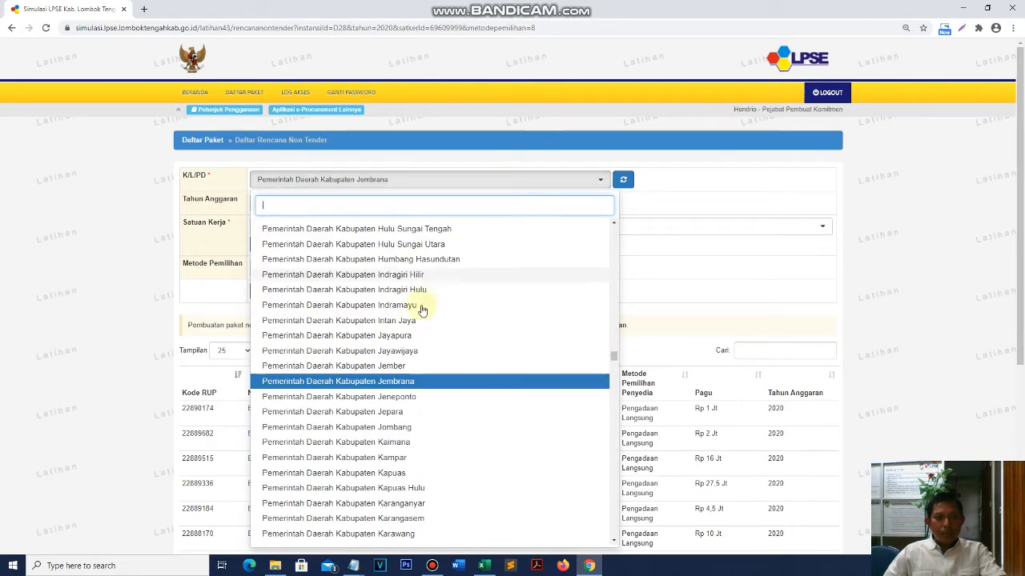
{"action": "left_click", "coordinate": [392, 382]}
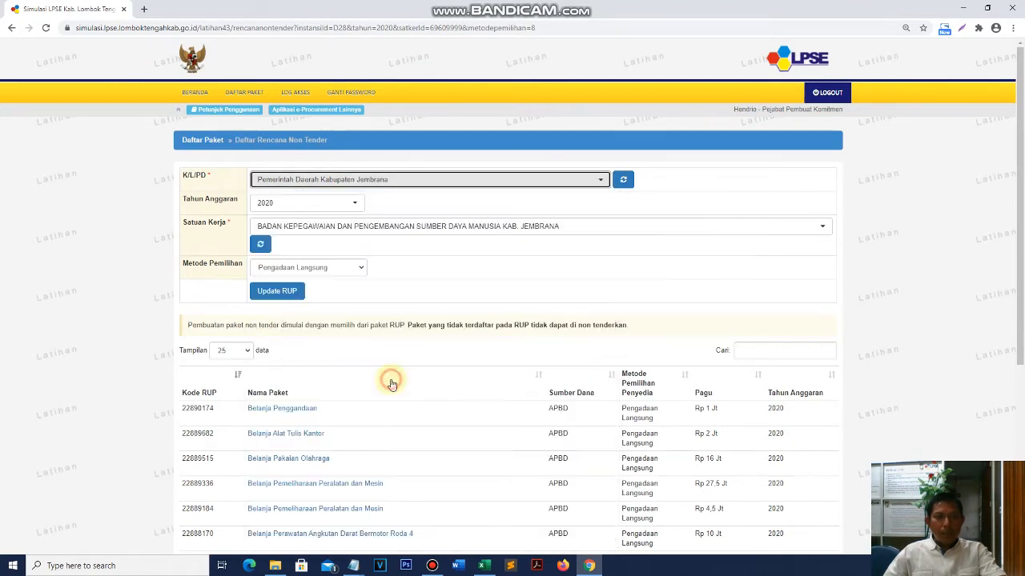
{"action": "left_click", "coordinate": [413, 238]}
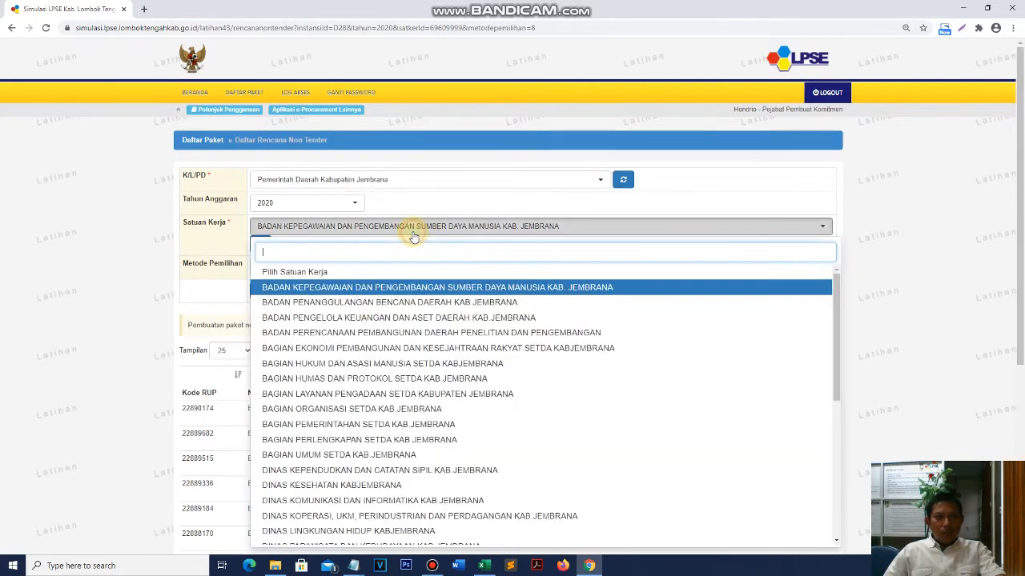
{"action": "left_click", "coordinate": [404, 305]}
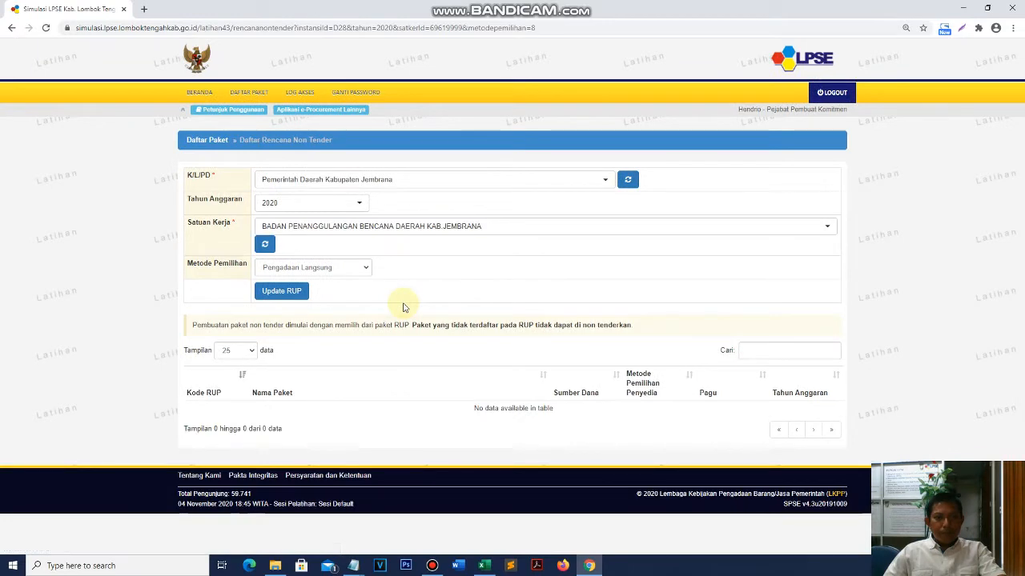
{"action": "left_click", "coordinate": [411, 230]}
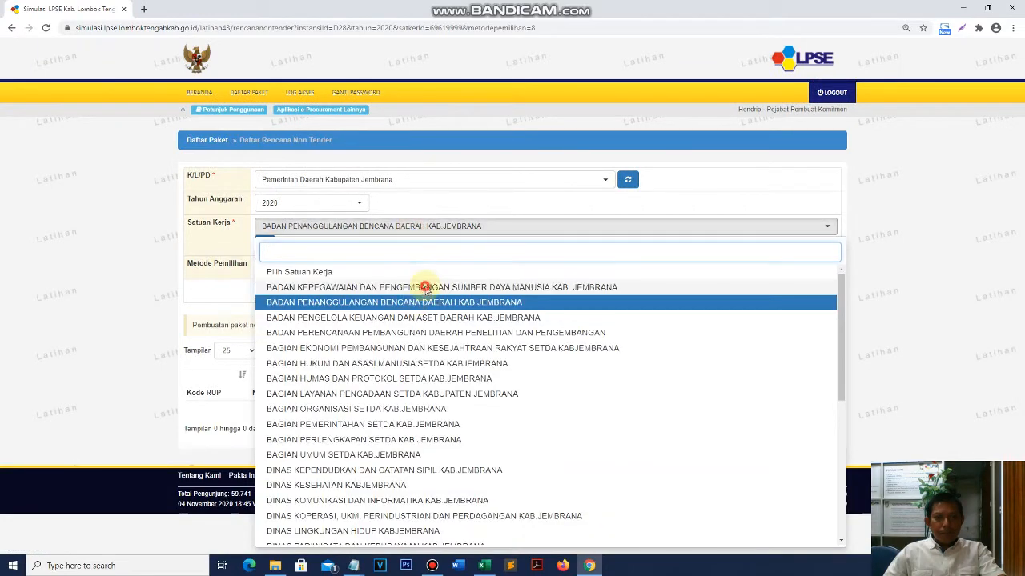
{"action": "left_click", "coordinate": [423, 286]}
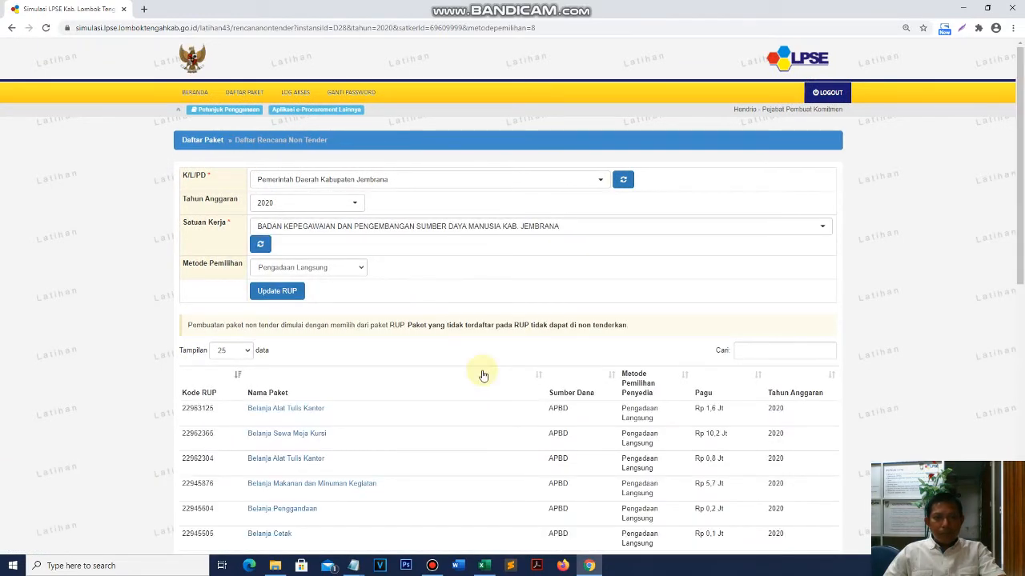
{"action": "scroll", "coordinate": [483, 375], "scroll_direction": "down", "scroll_amount": 3}
{"action": "scroll", "coordinate": [483, 374], "scroll_direction": "up", "scroll_amount": 2}
{"action": "scroll", "coordinate": [483, 375], "scroll_direction": "down", "scroll_amount": 1}
{"action": "scroll", "coordinate": [482, 375], "scroll_direction": "down", "scroll_amount": 3}
{"action": "scroll", "coordinate": [480, 371], "scroll_direction": "up", "scroll_amount": 3}
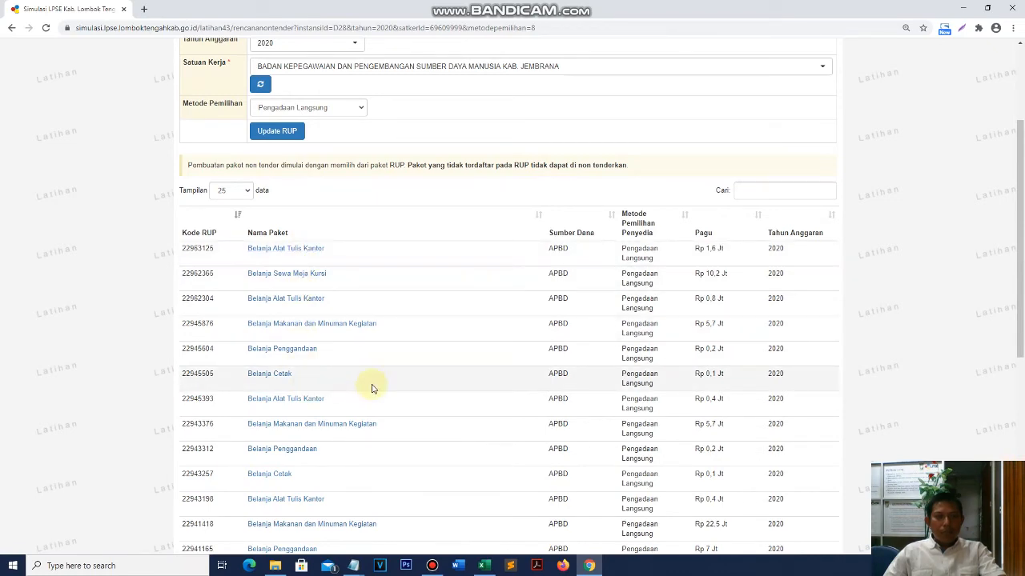
{"action": "scroll", "coordinate": [371, 388], "scroll_direction": "up", "scroll_amount": 3}
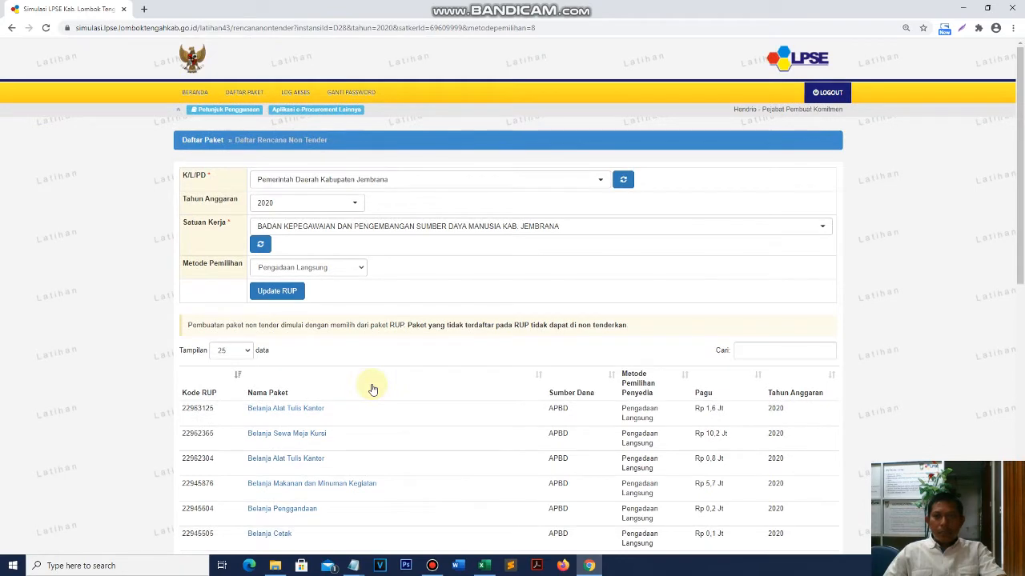
{"action": "scroll", "coordinate": [371, 389], "scroll_direction": "down", "scroll_amount": 1}
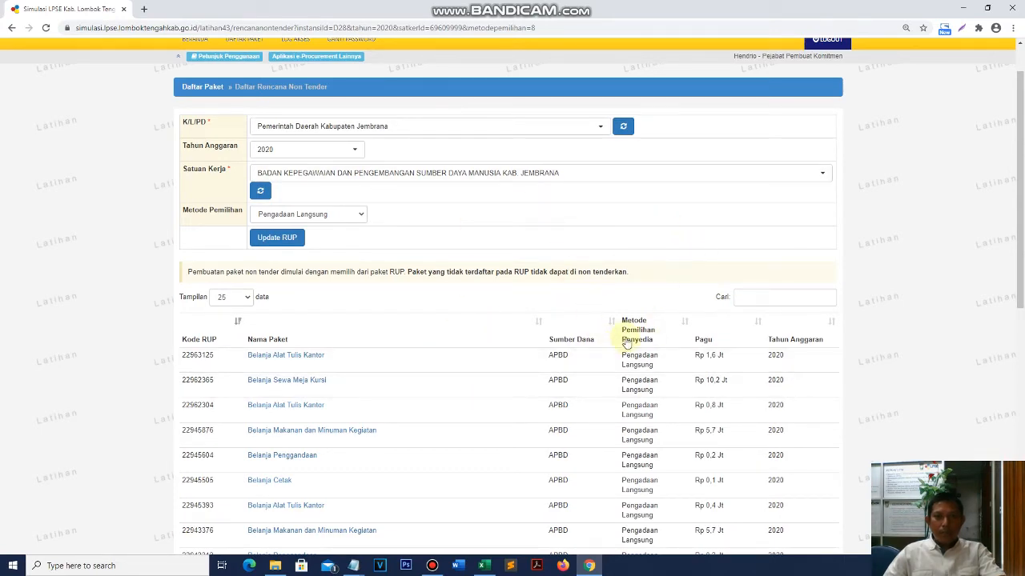
{"action": "scroll", "coordinate": [429, 411], "scroll_direction": "down", "scroll_amount": 5}
{"action": "scroll", "coordinate": [426, 412], "scroll_direction": "up", "scroll_amount": 4}
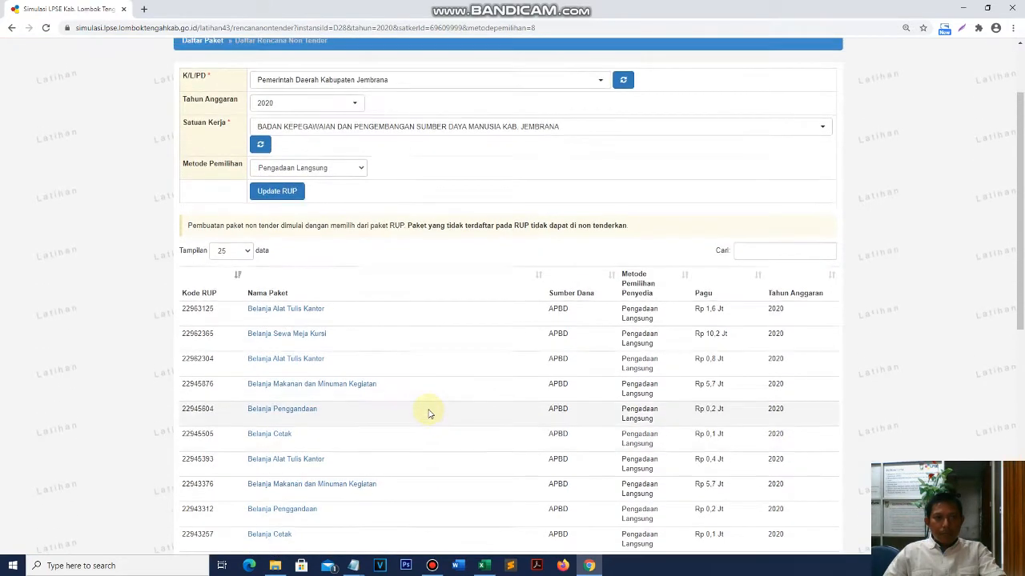
{"action": "scroll", "coordinate": [425, 412], "scroll_direction": "up", "scroll_amount": 2}
{"action": "left_click", "coordinate": [357, 271]}
{"action": "left_click", "coordinate": [339, 285]}
{"action": "left_click", "coordinate": [356, 271]}
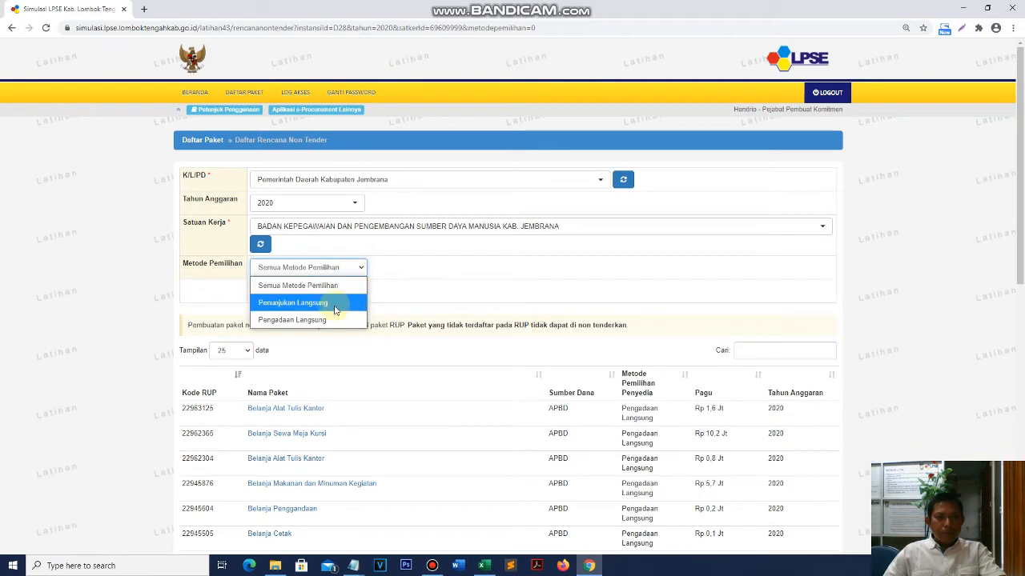
{"action": "left_click", "coordinate": [292, 320]}
{"action": "scroll", "coordinate": [379, 359], "scroll_direction": "down", "scroll_amount": 2}
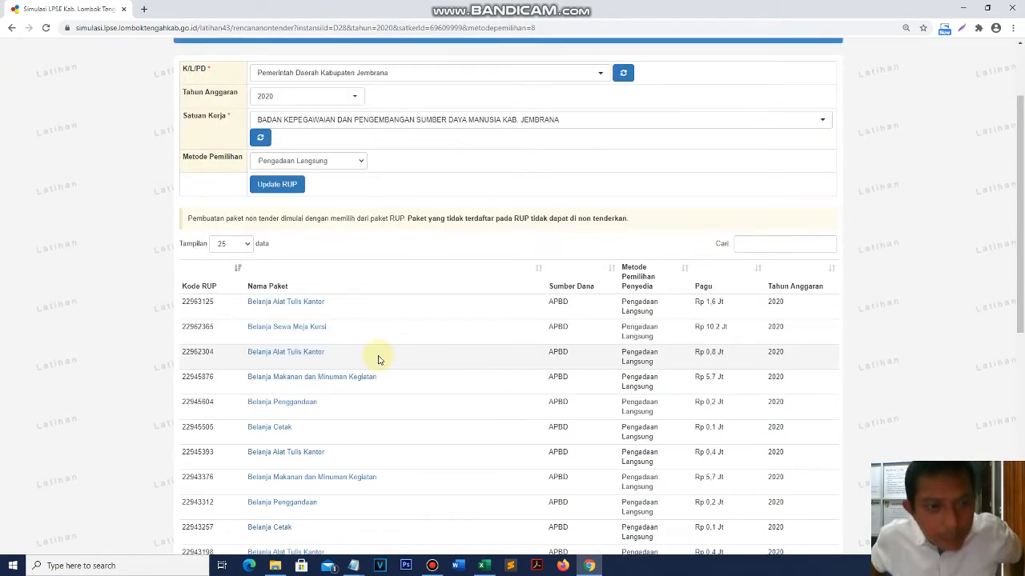
{"action": "scroll", "coordinate": [388, 354], "scroll_direction": "up", "scroll_amount": 2}
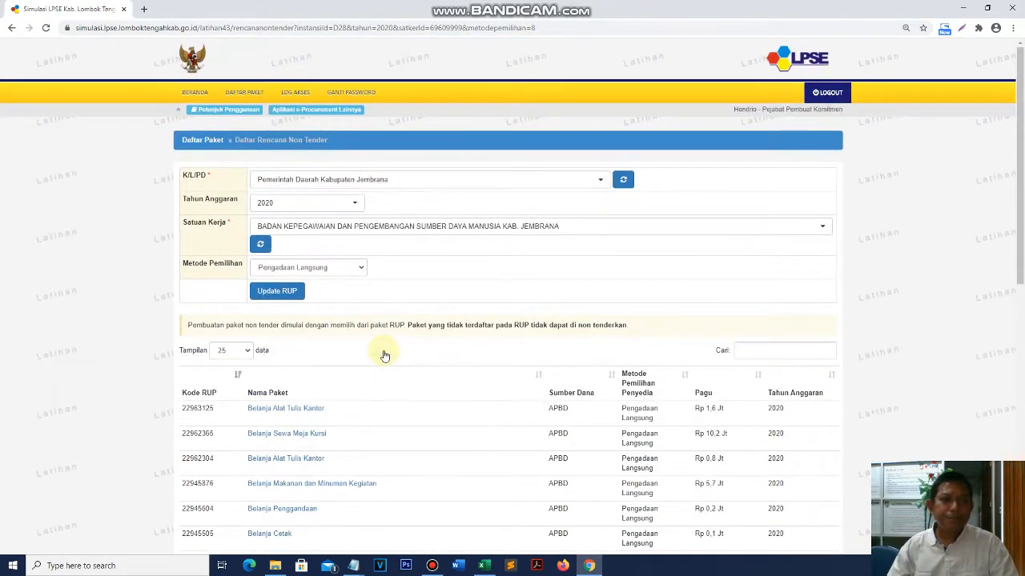
{"action": "scroll", "coordinate": [384, 355], "scroll_direction": "down", "scroll_amount": 4}
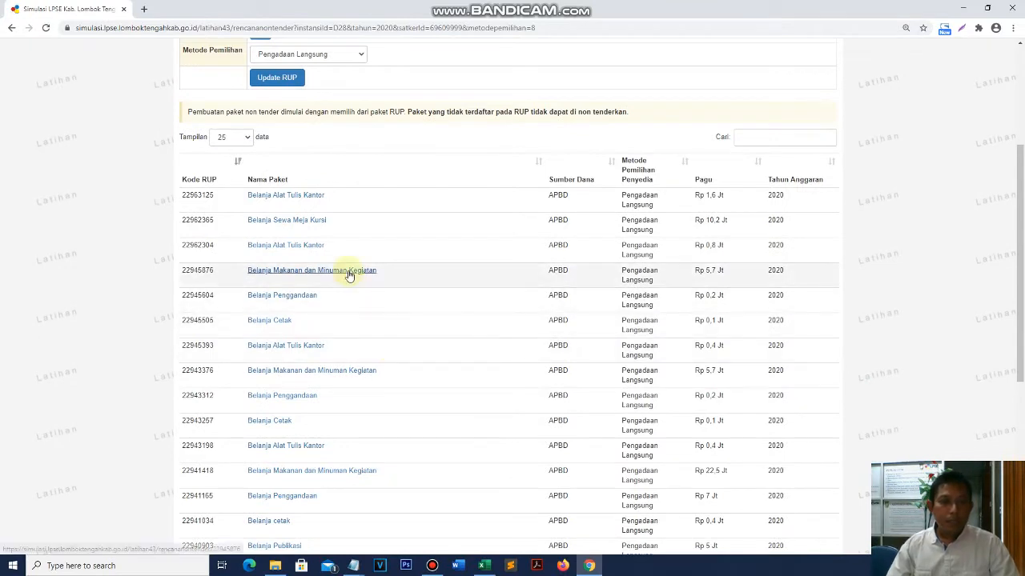
{"action": "scroll", "coordinate": [324, 302], "scroll_direction": "down", "scroll_amount": 3}
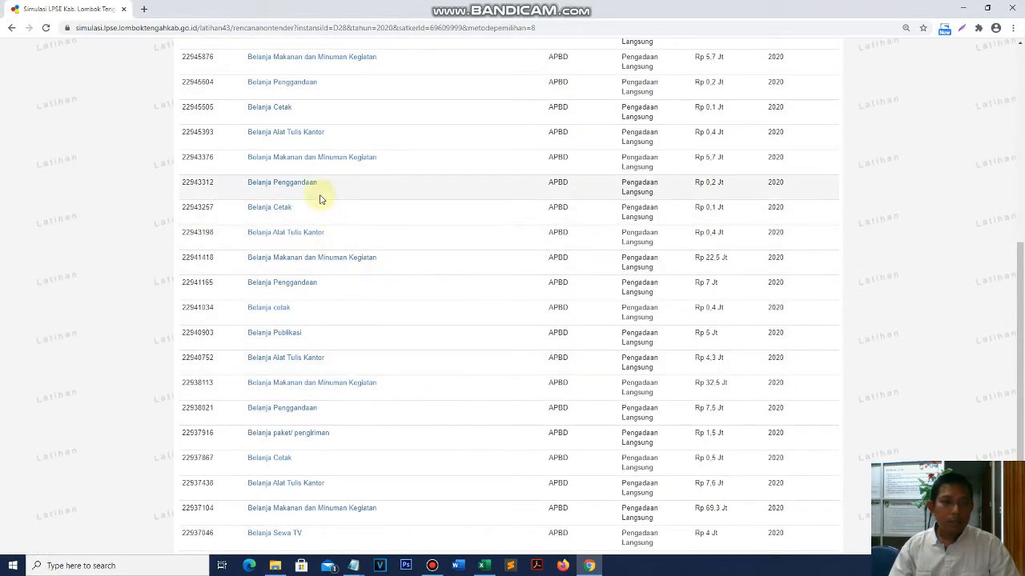
{"action": "scroll", "coordinate": [352, 433], "scroll_direction": "down", "scroll_amount": 2}
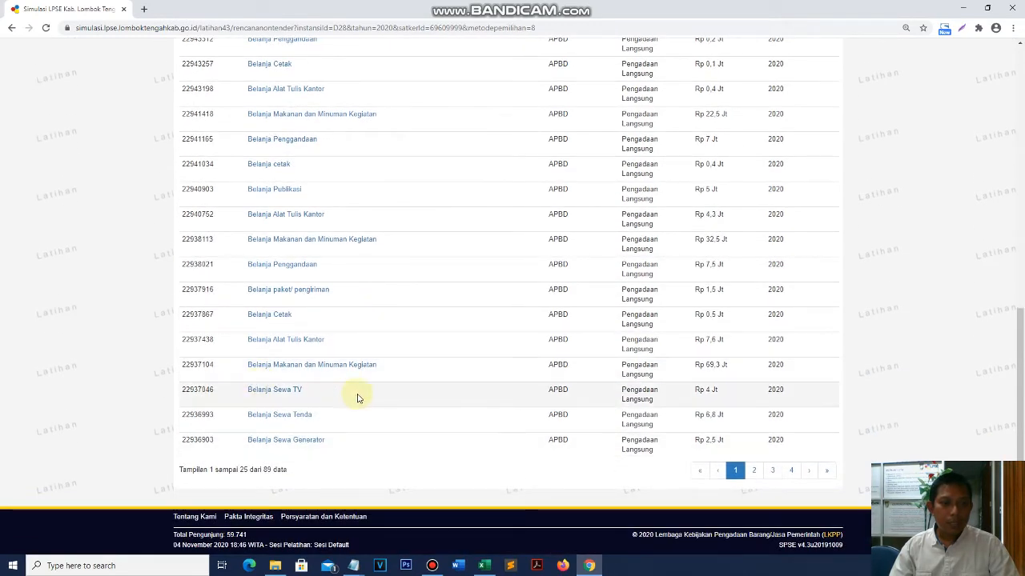
{"action": "scroll", "coordinate": [331, 430], "scroll_direction": "up", "scroll_amount": 6}
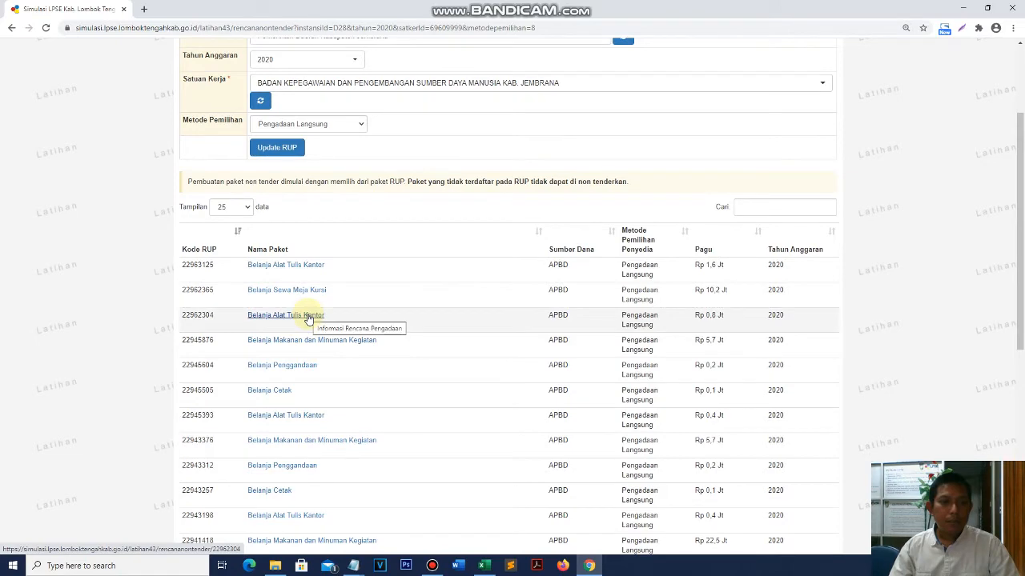
- Create a new package from RUP 22963125 Belanja Alat Tulis Kantor and confirm it
{"action": "left_click", "coordinate": [311, 265]}
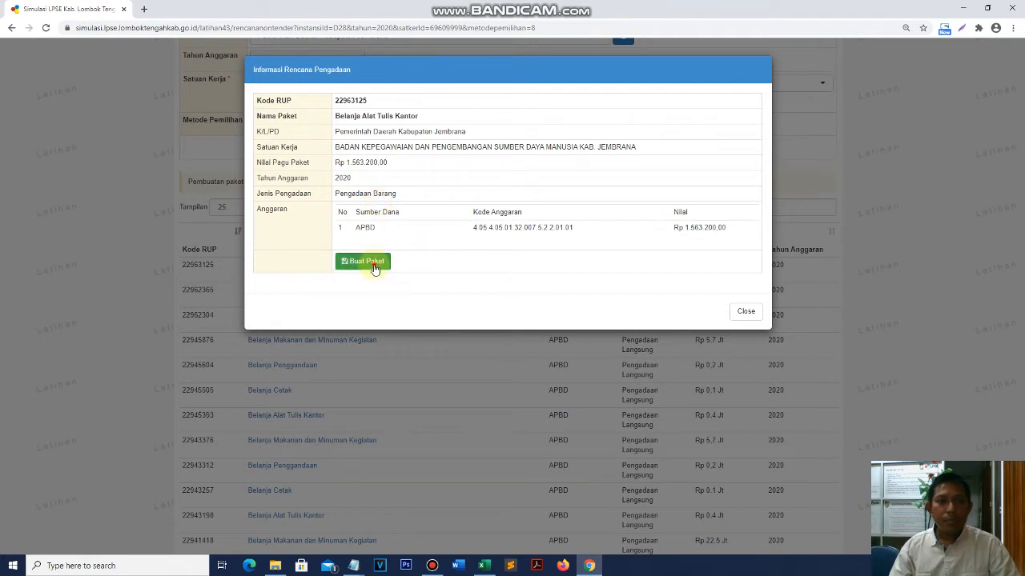
{"action": "left_click", "coordinate": [373, 268]}
{"action": "left_click", "coordinate": [561, 88]}
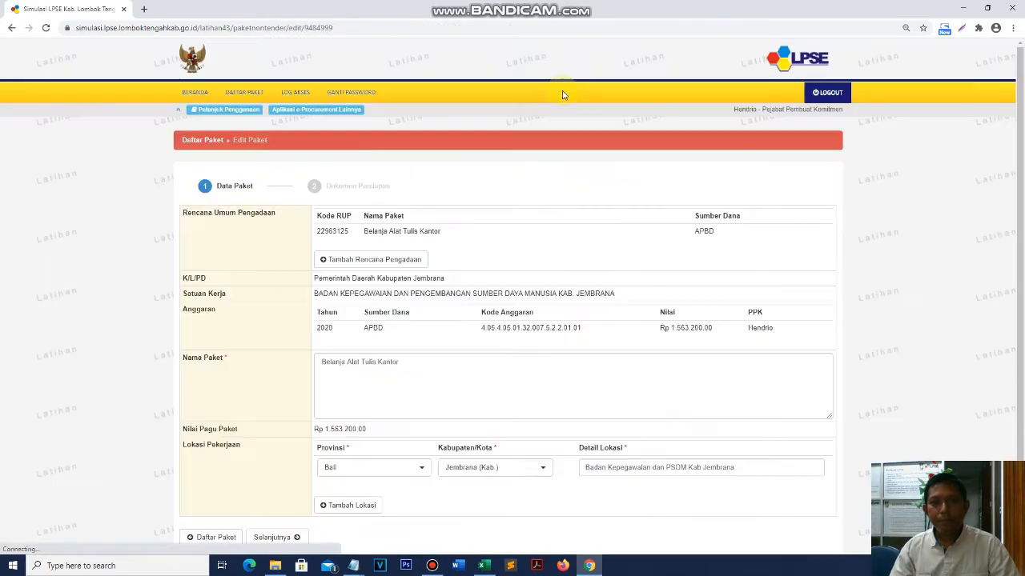
- Review the package data form and continue to the Dokumen Persiapan step
{"action": "scroll", "coordinate": [402, 384], "scroll_direction": "down", "scroll_amount": 3}
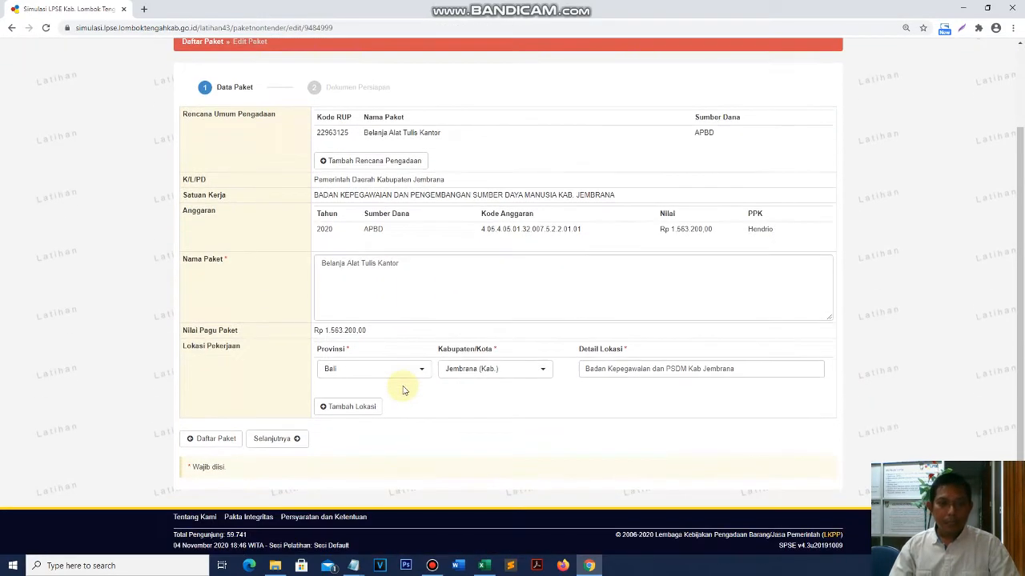
{"action": "scroll", "coordinate": [402, 389], "scroll_direction": "up", "scroll_amount": 1}
{"action": "left_click_drag", "start_coordinate": [323, 170], "coordinate": [775, 341]}
{"action": "left_click", "coordinate": [515, 486]}
{"action": "scroll", "coordinate": [549, 407], "scroll_direction": "down", "scroll_amount": 1}
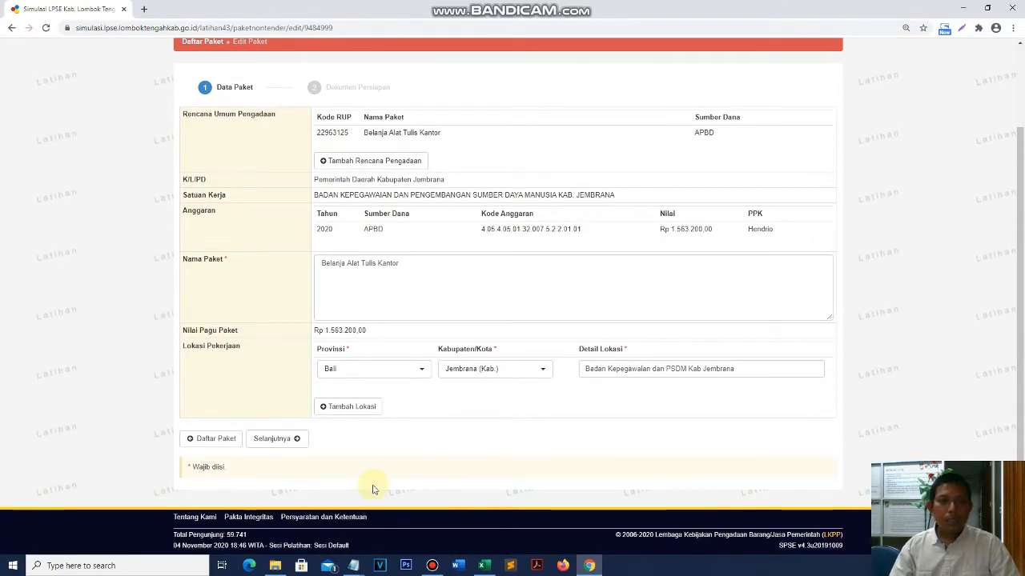
{"action": "left_click", "coordinate": [290, 441]}
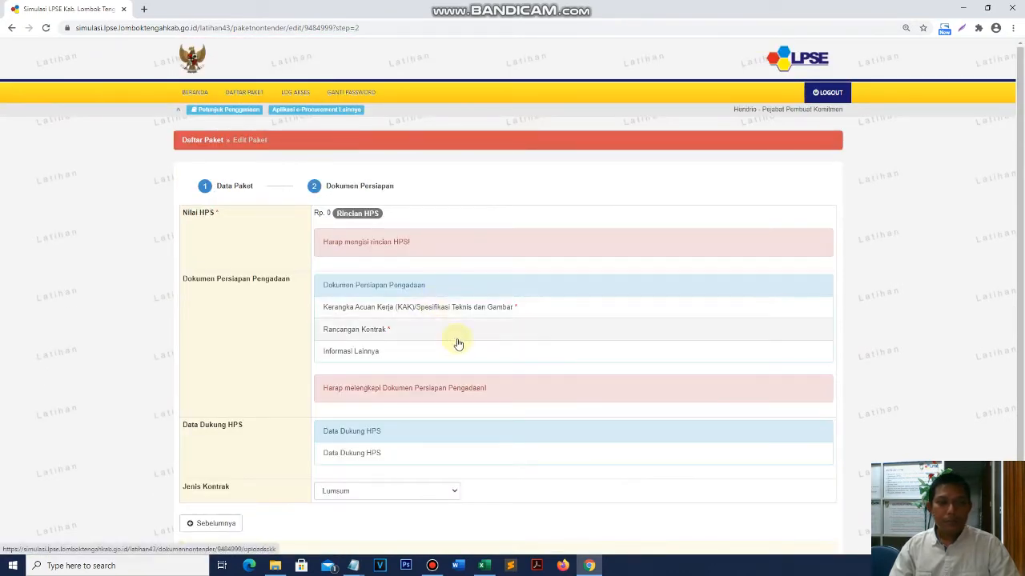
- Point out the Nilai HPS, Dokumen Persiapan Pengadaan, Data Dukung HPS and Jenis Kontrak fields
{"action": "scroll", "coordinate": [457, 343], "scroll_direction": "down", "scroll_amount": 3}
{"action": "scroll", "coordinate": [457, 344], "scroll_direction": "up", "scroll_amount": 2}
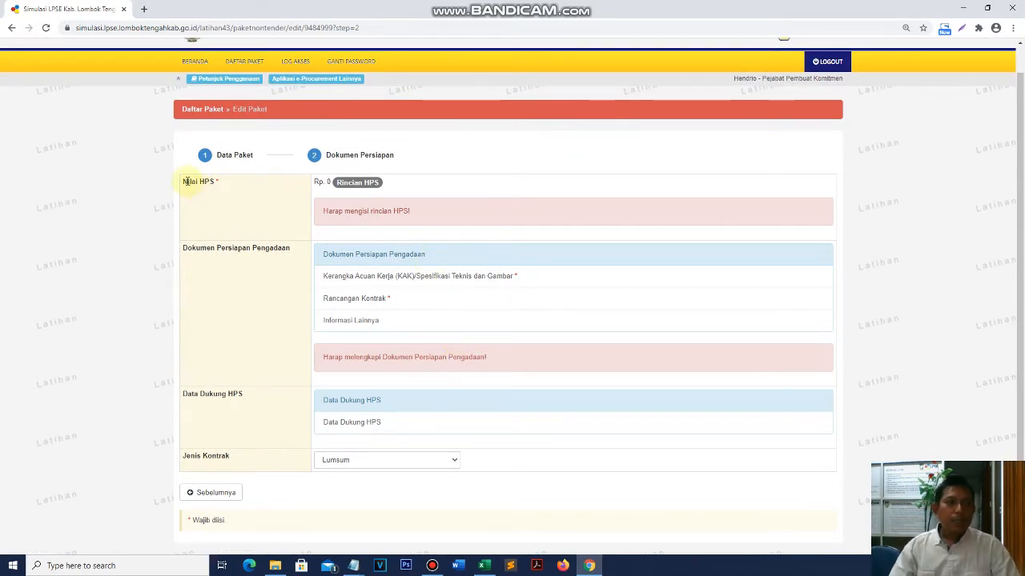
{"action": "left_click_drag", "start_coordinate": [183, 181], "coordinate": [247, 185]}
{"action": "left_click", "coordinate": [240, 205]}
{"action": "left_click_drag", "start_coordinate": [183, 179], "coordinate": [247, 189]}
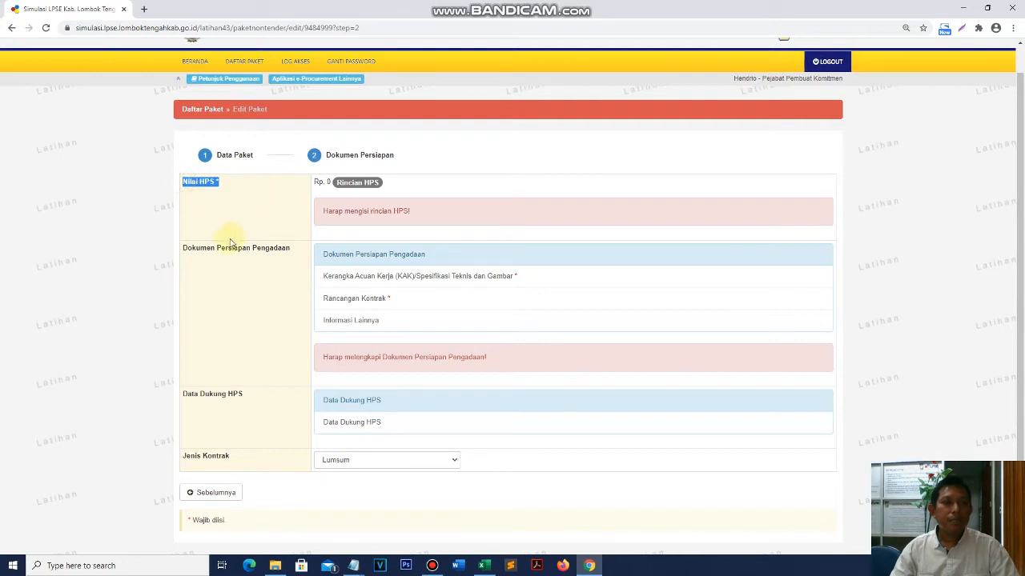
{"action": "left_click_drag", "start_coordinate": [183, 252], "coordinate": [291, 250]}
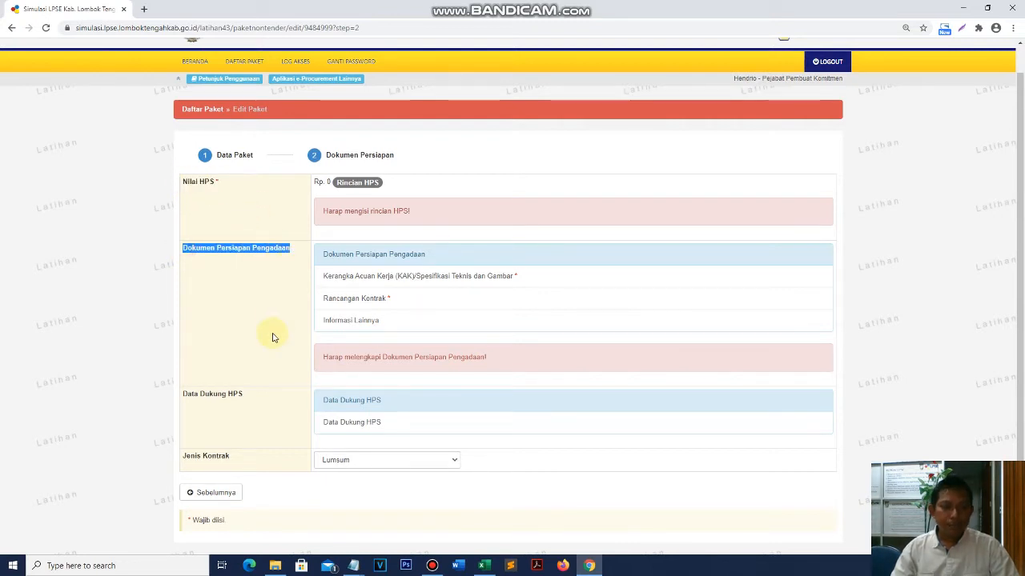
{"action": "scroll", "coordinate": [272, 337], "scroll_direction": "down", "scroll_amount": 1}
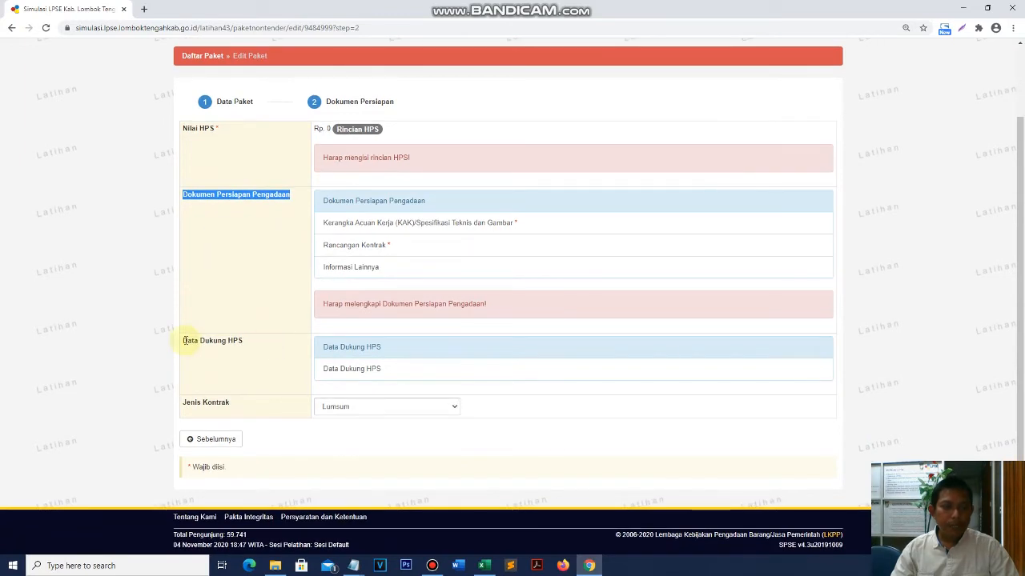
{"action": "left_click_drag", "start_coordinate": [184, 341], "coordinate": [275, 343]}
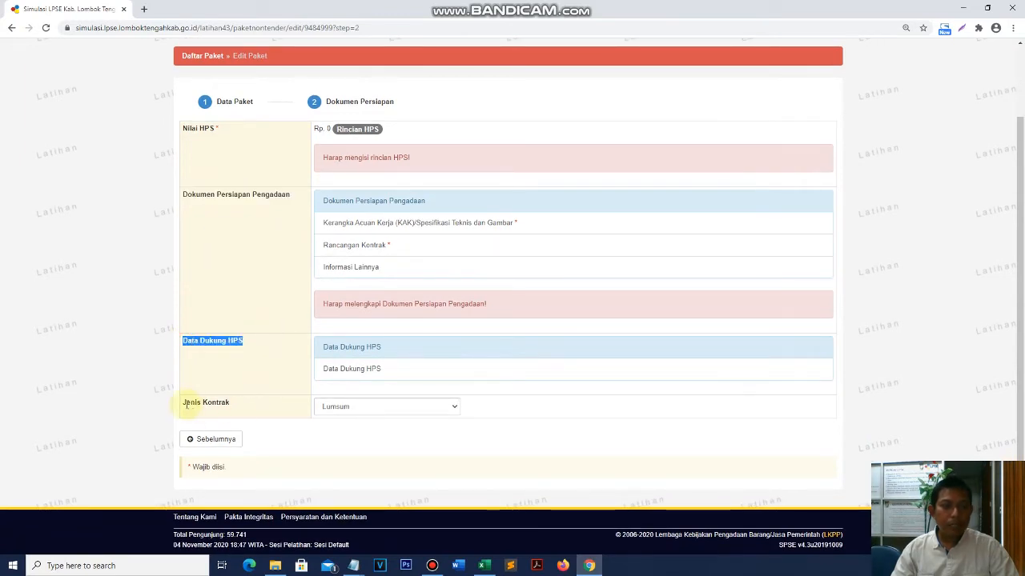
{"action": "left_click_drag", "start_coordinate": [185, 404], "coordinate": [254, 402]}
- Open the Rincian HPS page from the Dokumen Persiapan step
{"action": "left_click", "coordinate": [229, 134]}
{"action": "left_click", "coordinate": [237, 203]}
{"action": "left_click", "coordinate": [254, 350]}
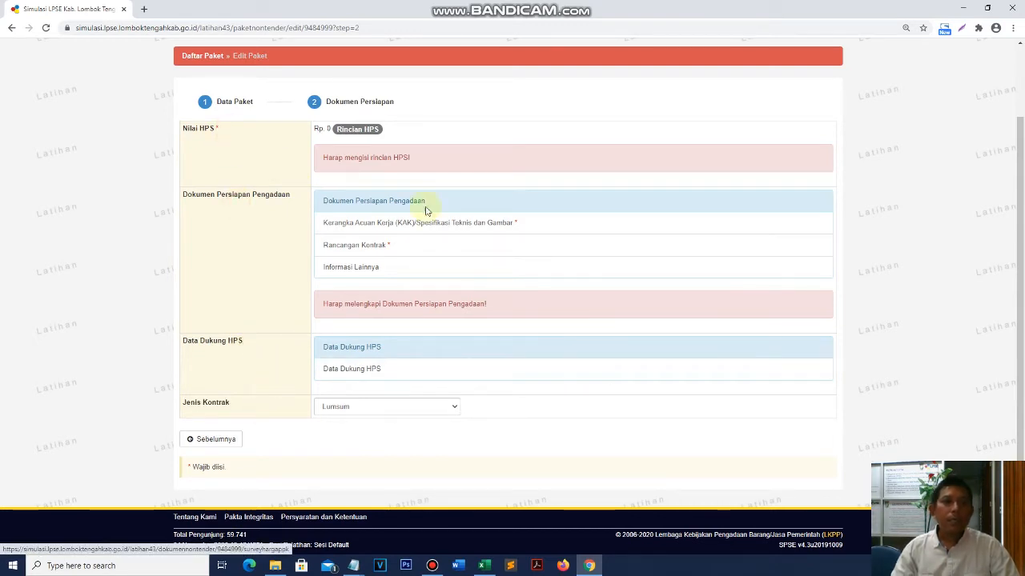
{"action": "left_click", "coordinate": [372, 132]}
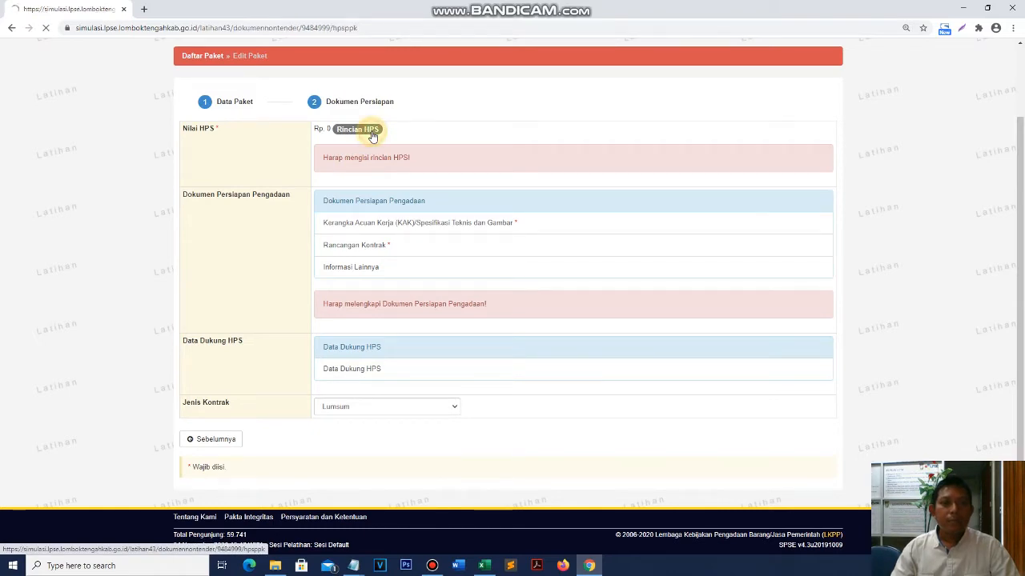
- Scroll through the Rincian HPS upload instructions and TOTAL PAGU of Rp 1.563.200,00
{"action": "scroll", "coordinate": [586, 324], "scroll_direction": "down", "scroll_amount": 3}
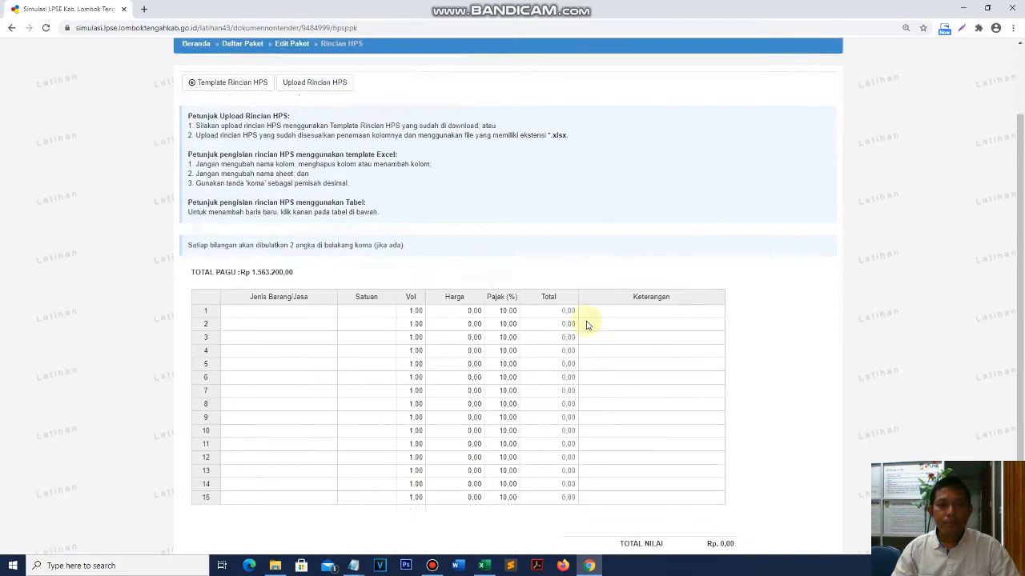
{"action": "scroll", "coordinate": [583, 324], "scroll_direction": "up", "scroll_amount": 3}
{"action": "scroll", "coordinate": [583, 325], "scroll_direction": "down", "scroll_amount": 2}
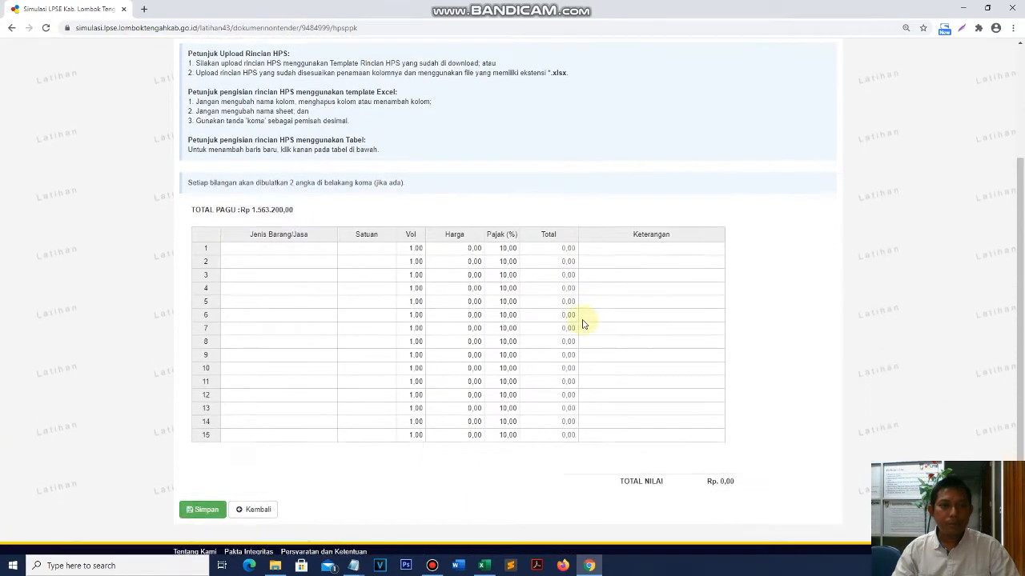
{"action": "scroll", "coordinate": [577, 318], "scroll_direction": "up", "scroll_amount": 2}
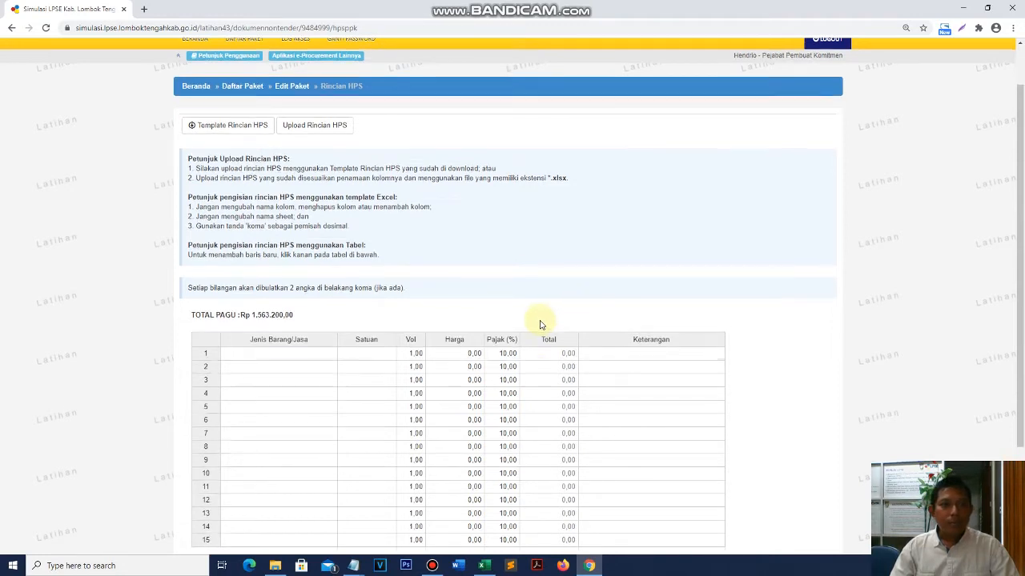
{"action": "scroll", "coordinate": [540, 325], "scroll_direction": "down", "scroll_amount": 1}
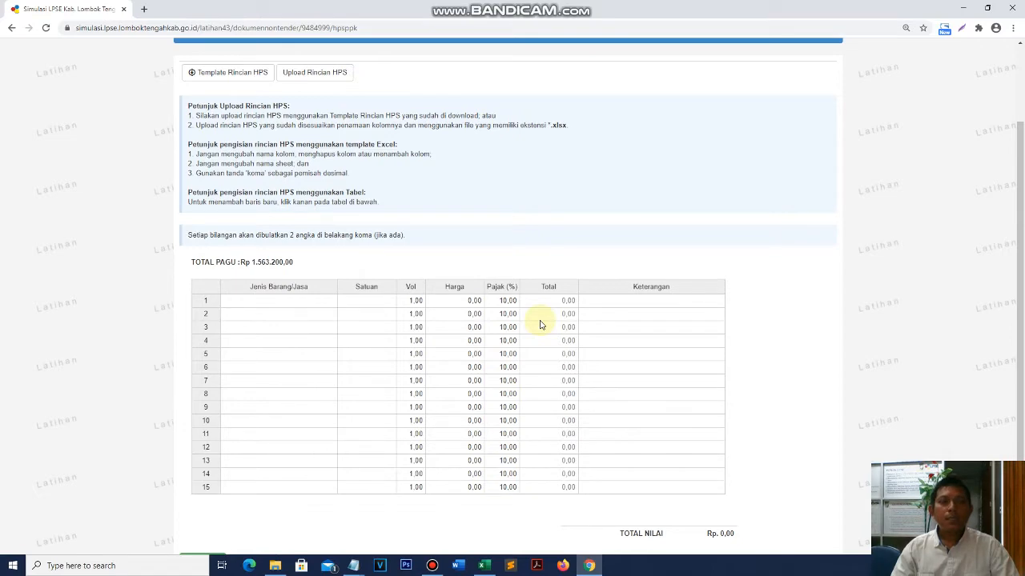
{"action": "scroll", "coordinate": [540, 324], "scroll_direction": "down", "scroll_amount": 2}
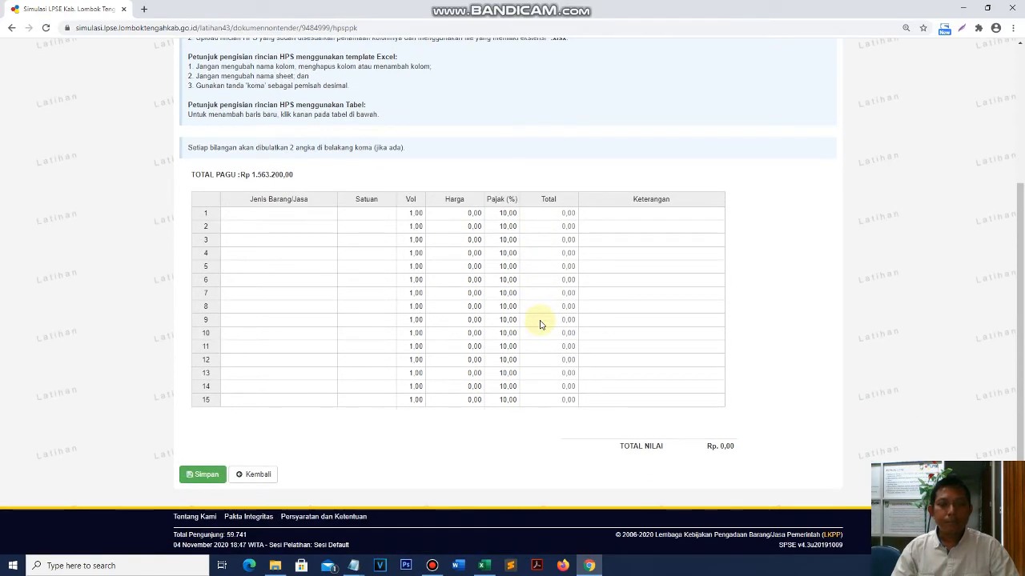
{"action": "scroll", "coordinate": [540, 324], "scroll_direction": "up", "scroll_amount": 3}
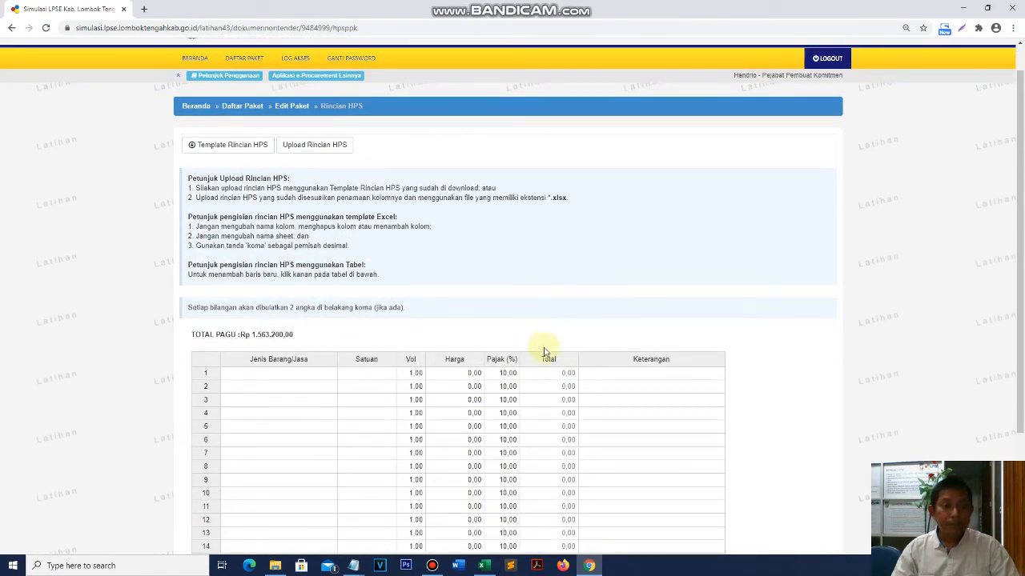
{"action": "scroll", "coordinate": [544, 337], "scroll_direction": "down", "scroll_amount": 3}
- Select Jenis Barang/Jasa cells and rows 1 to 15 of the empty item table
{"action": "left_click", "coordinate": [306, 219]}
{"action": "left_click", "coordinate": [305, 239]}
{"action": "left_click", "coordinate": [288, 280]}
{"action": "left_click_drag", "start_coordinate": [287, 217], "coordinate": [659, 409]}
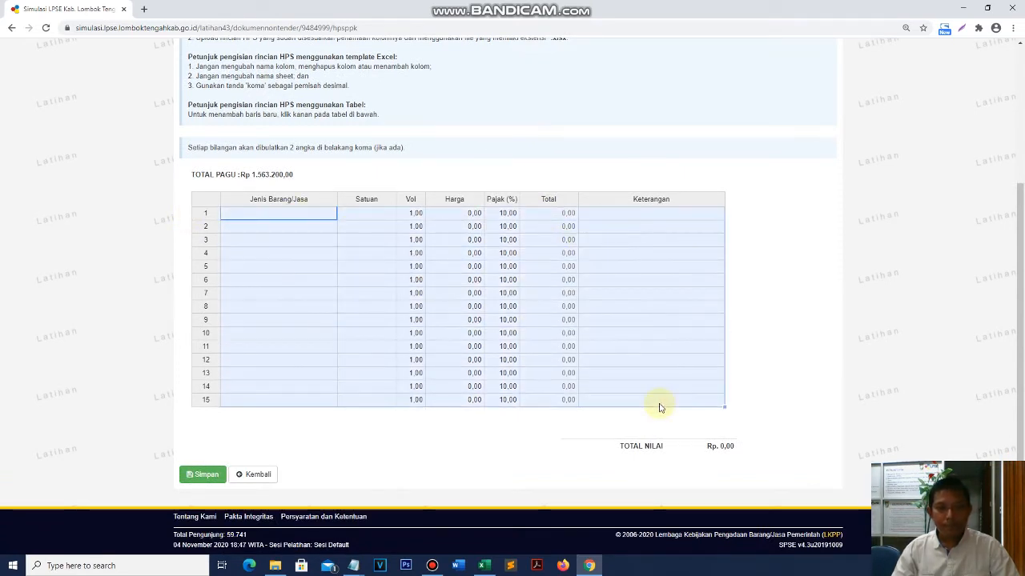
{"action": "left_click", "coordinate": [253, 296]}
{"action": "scroll", "coordinate": [389, 302], "scroll_direction": "up", "scroll_amount": 2}
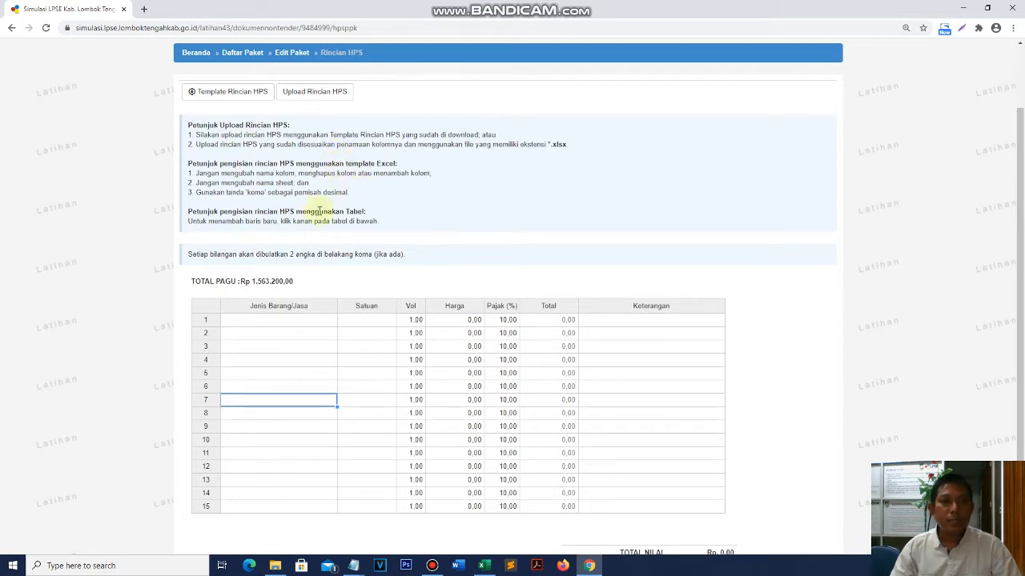
{"action": "scroll", "coordinate": [435, 240], "scroll_direction": "up", "scroll_amount": 1}
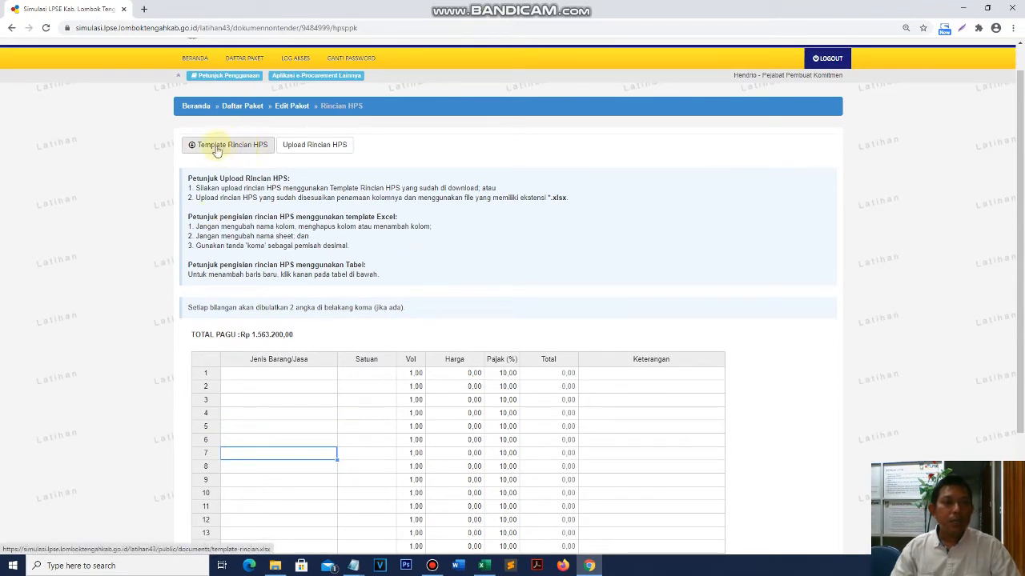
- Save template-rincian.xlsx into a new Desktop folder 'latihan ppk' and open it in Excel
{"action": "left_click", "coordinate": [224, 149]}
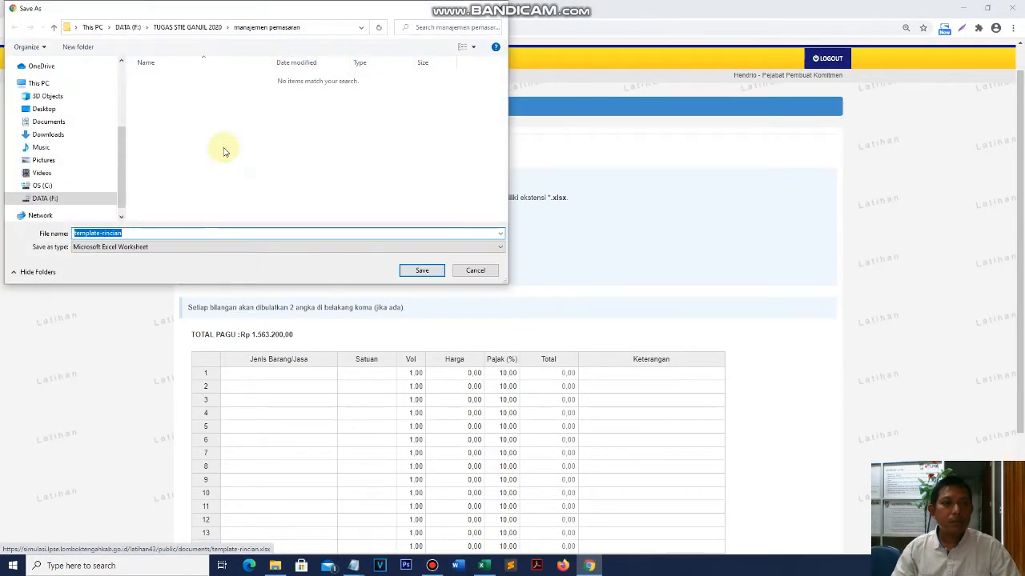
{"action": "left_click", "coordinate": [43, 109]}
{"action": "left_click", "coordinate": [78, 47]}
{"action": "type", "text": "latihan"}
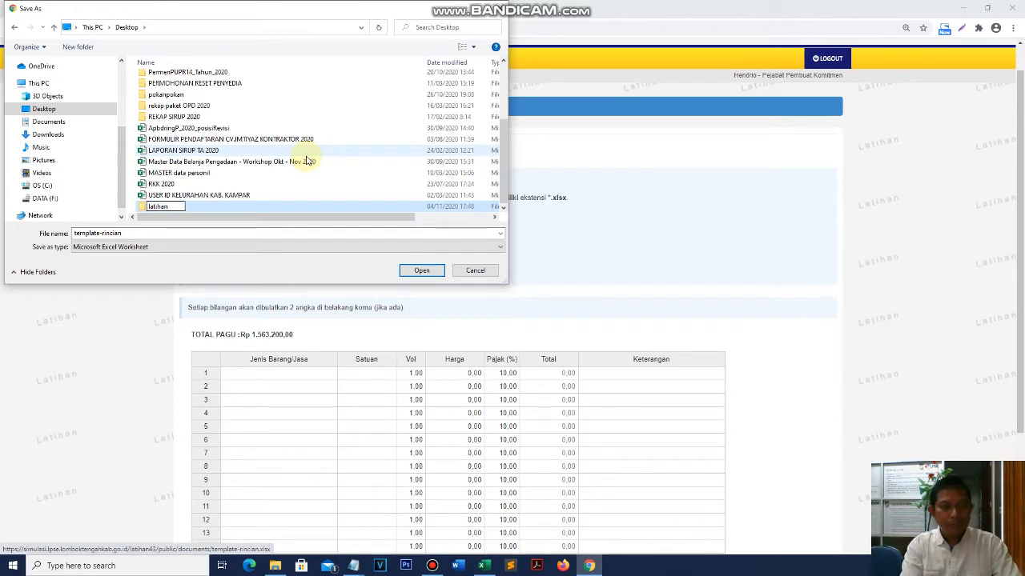
{"action": "type", "text": " ppk"}
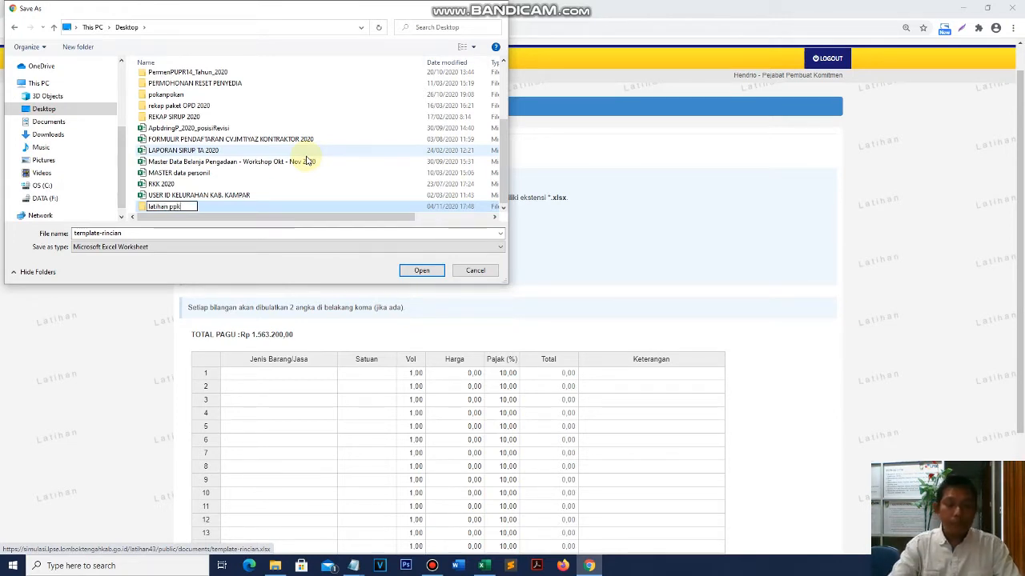
{"action": "key", "text": "Return"}
{"action": "key", "text": "Return"}
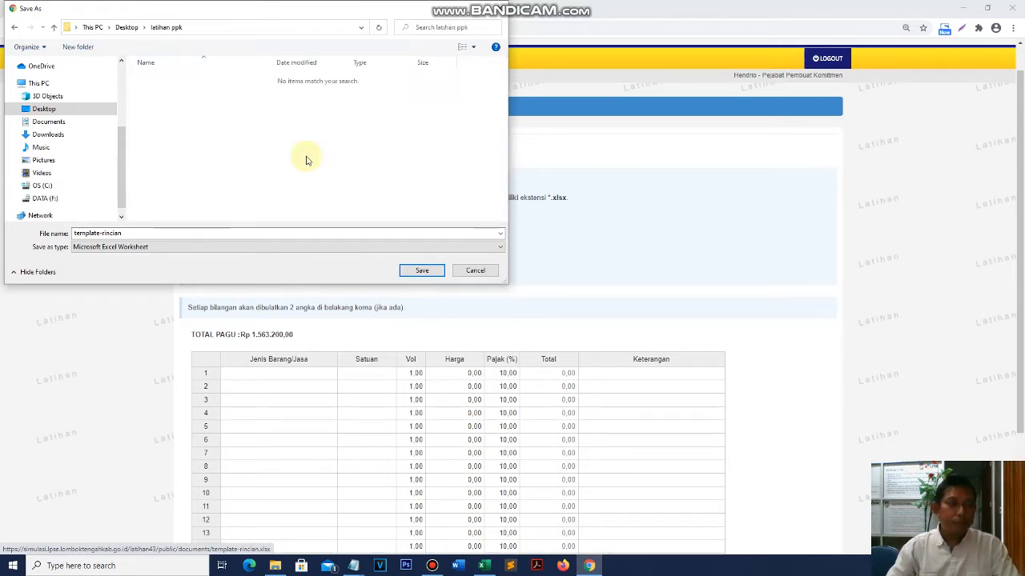
{"action": "left_click", "coordinate": [423, 272]}
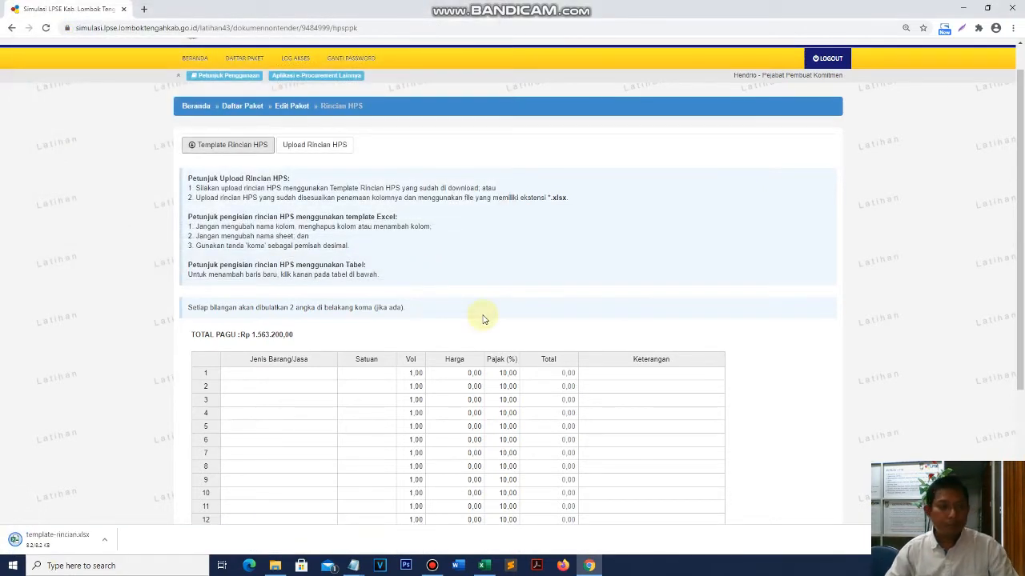
{"action": "left_click", "coordinate": [41, 549]}
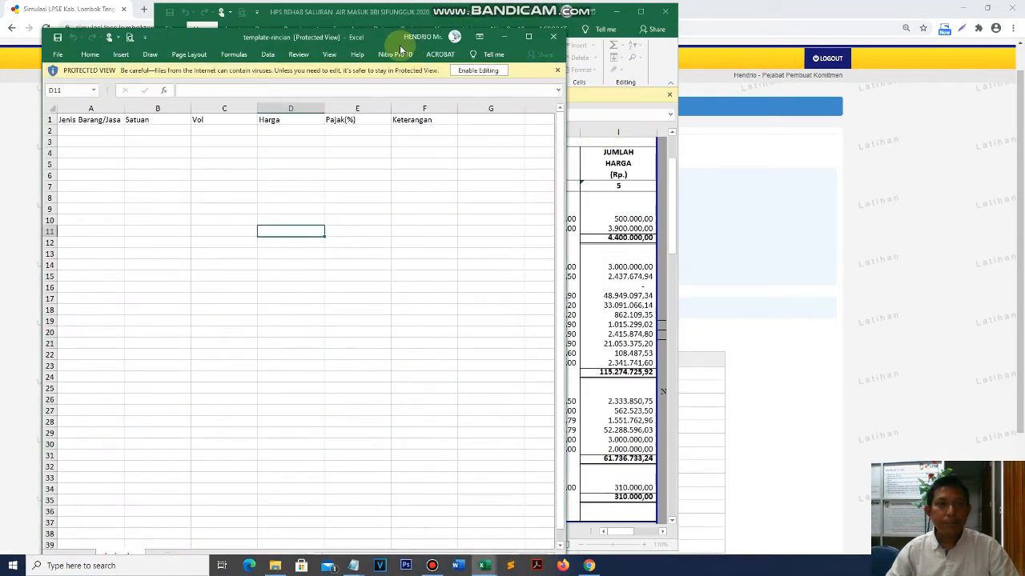
- Place template-rincian beside the HPS cost sheet to compare columns, then minimize both workbooks
{"action": "left_click_drag", "start_coordinate": [387, 36], "coordinate": [813, 44]}
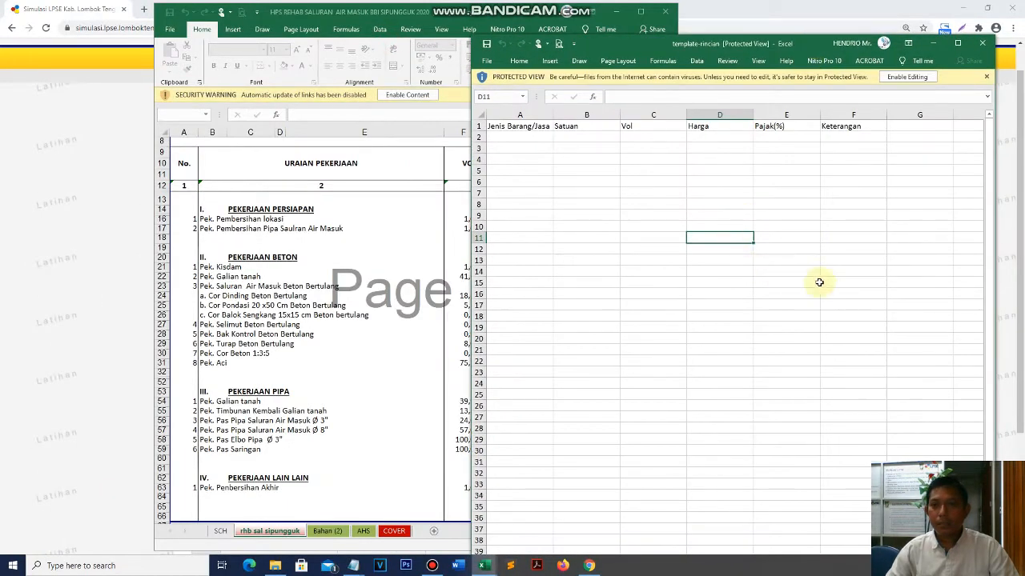
{"action": "left_click", "coordinate": [934, 44]}
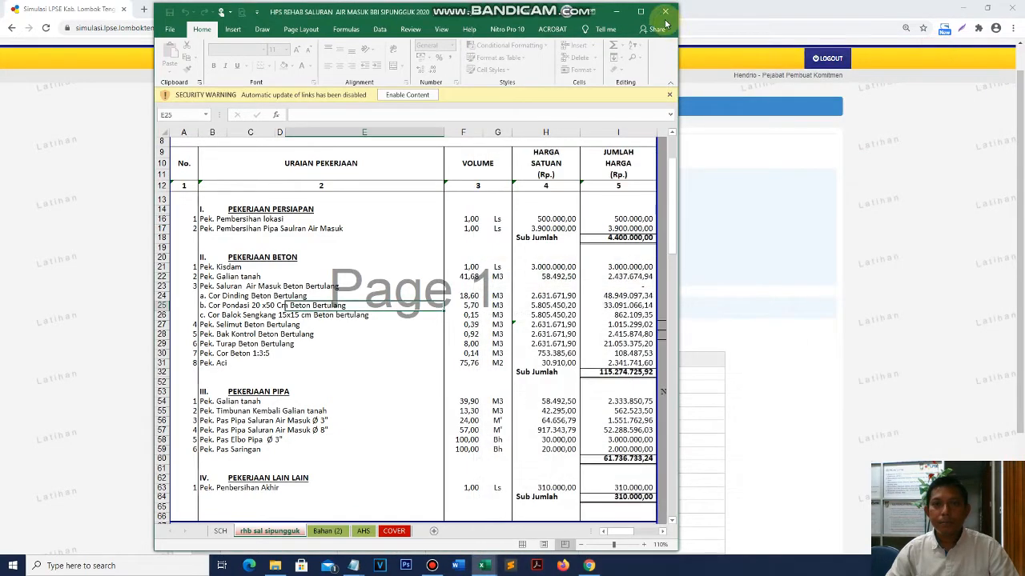
{"action": "left_click", "coordinate": [616, 12]}
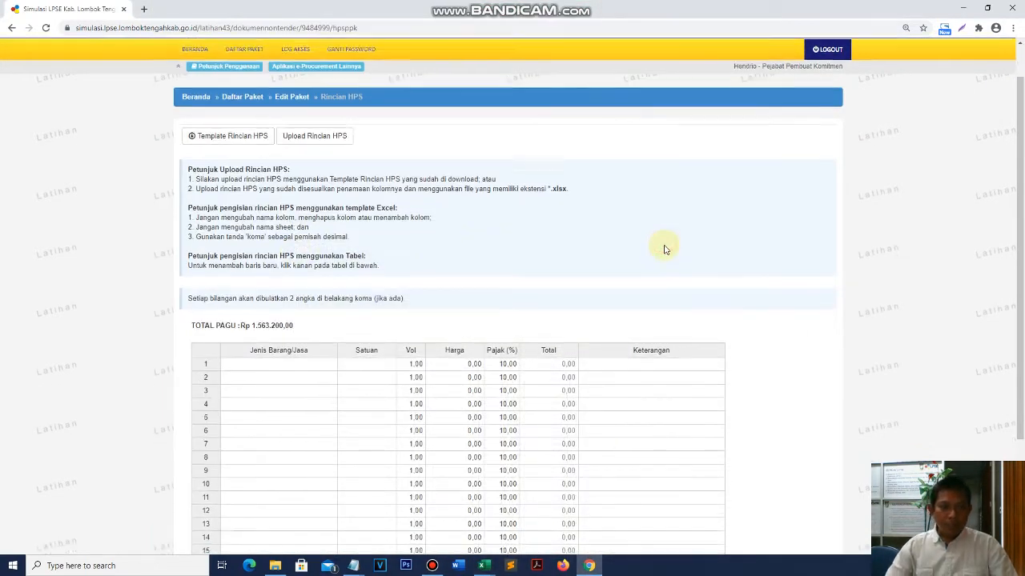
- Select rows 1–13 of the empty web HPS table, then bring template-rincian forward from the taskbar
{"action": "scroll", "coordinate": [664, 248], "scroll_direction": "down", "scroll_amount": 3}
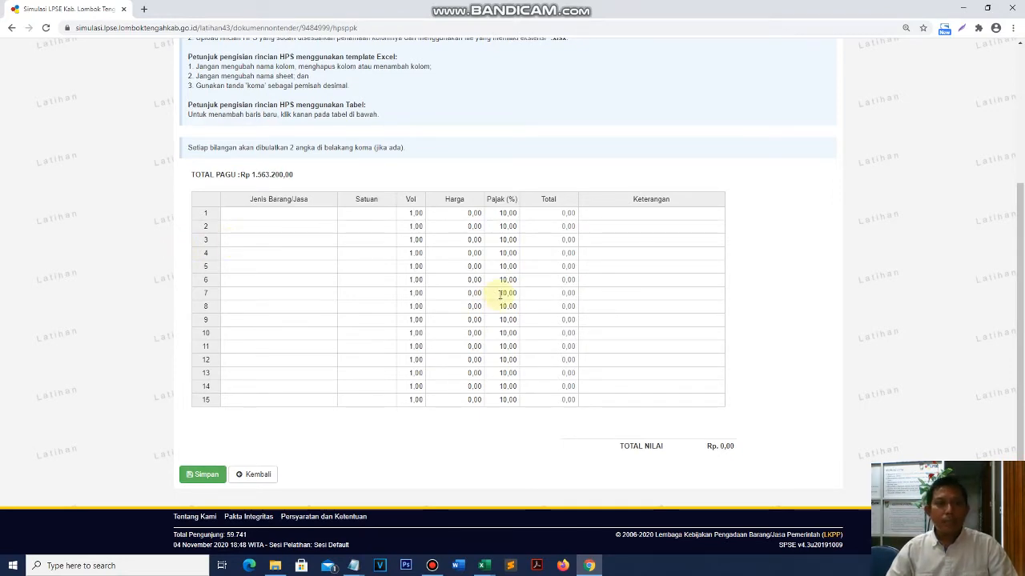
{"action": "scroll", "coordinate": [501, 290], "scroll_direction": "up", "scroll_amount": 3}
{"action": "scroll", "coordinate": [502, 295], "scroll_direction": "down", "scroll_amount": 3}
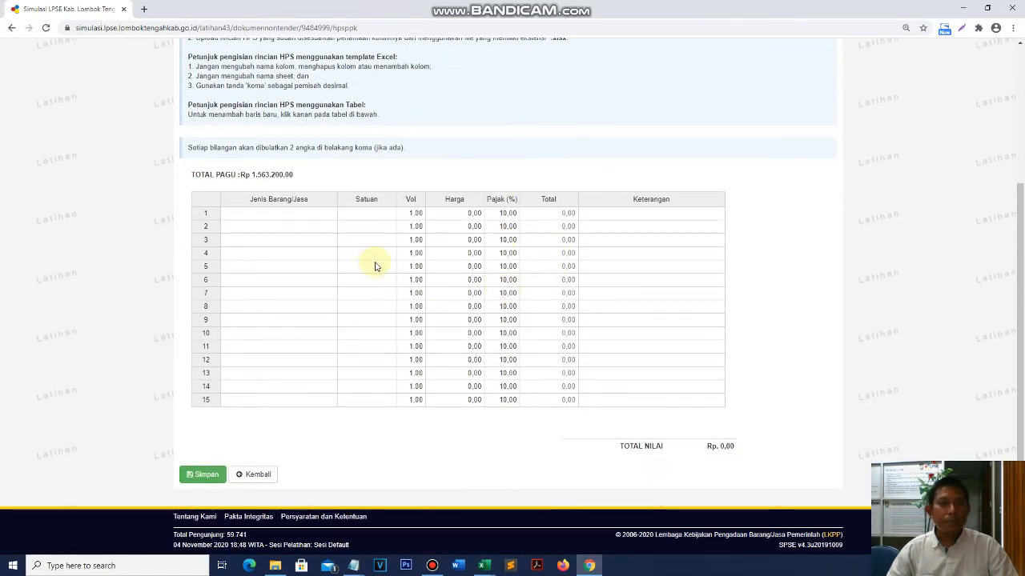
{"action": "scroll", "coordinate": [375, 267], "scroll_direction": "up", "scroll_amount": 2}
{"action": "scroll", "coordinate": [326, 366], "scroll_direction": "down", "scroll_amount": 1}
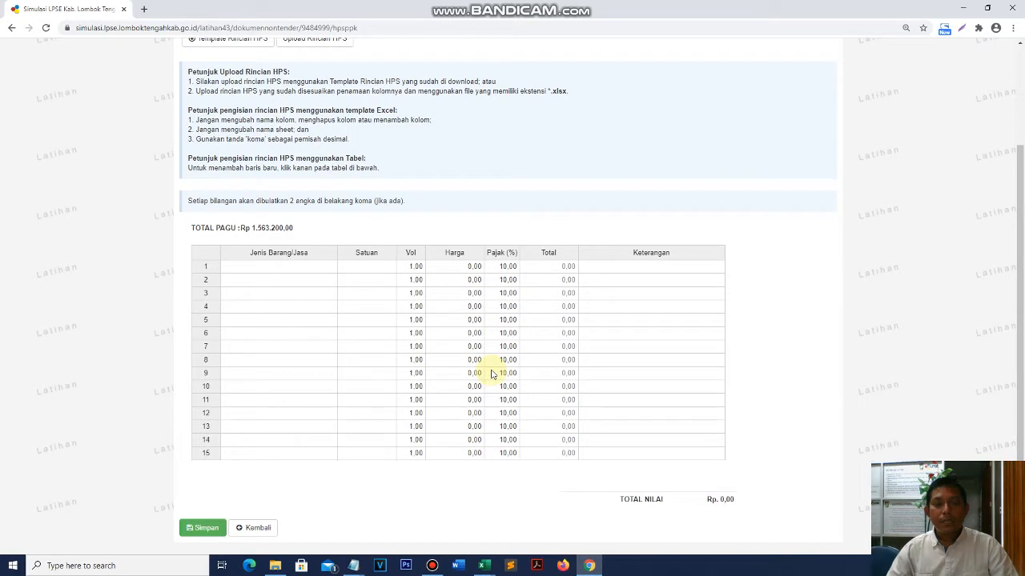
{"action": "left_click_drag", "start_coordinate": [267, 266], "coordinate": [654, 429]}
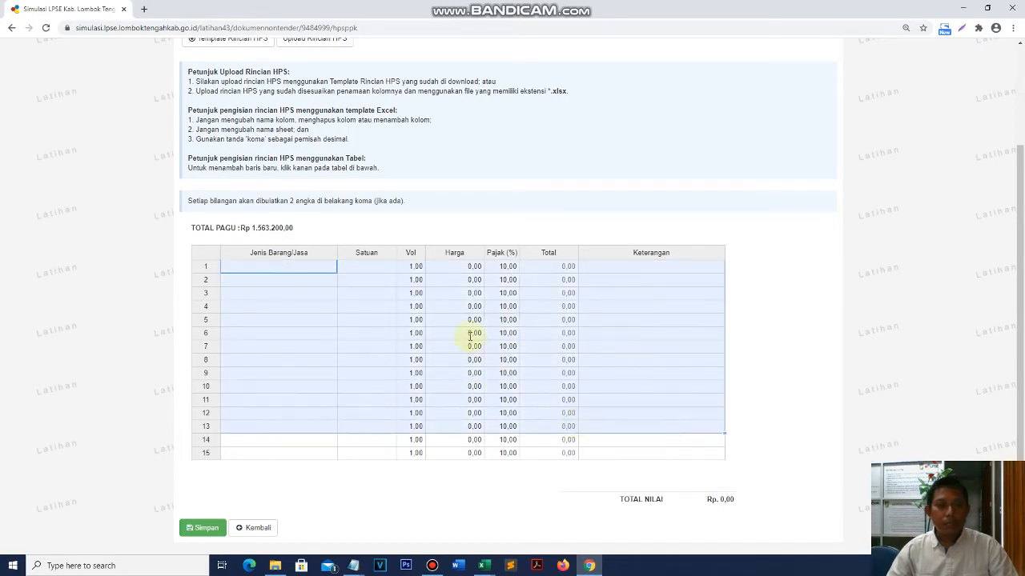
{"action": "left_click", "coordinate": [470, 335]}
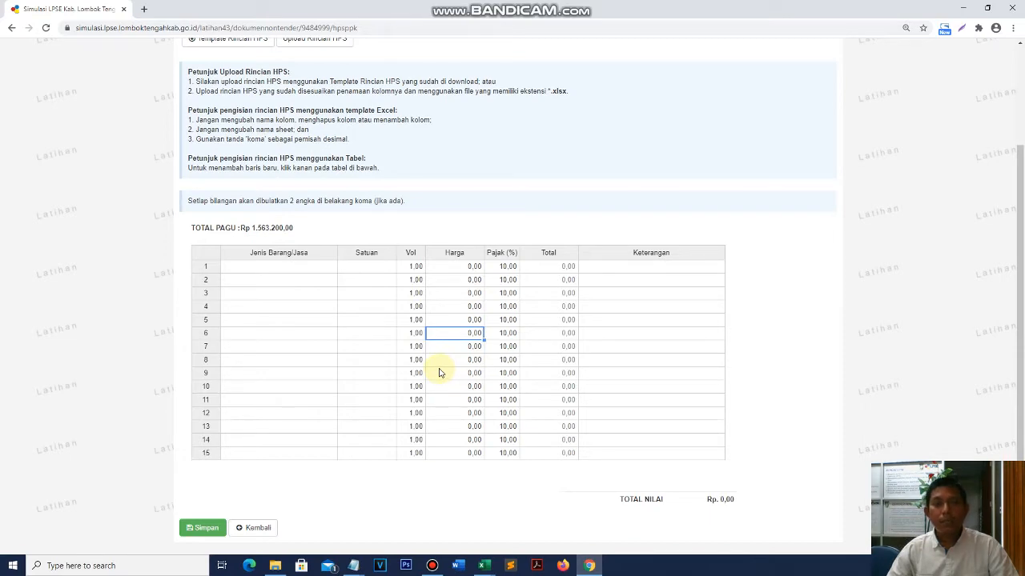
{"action": "left_click", "coordinate": [484, 565]}
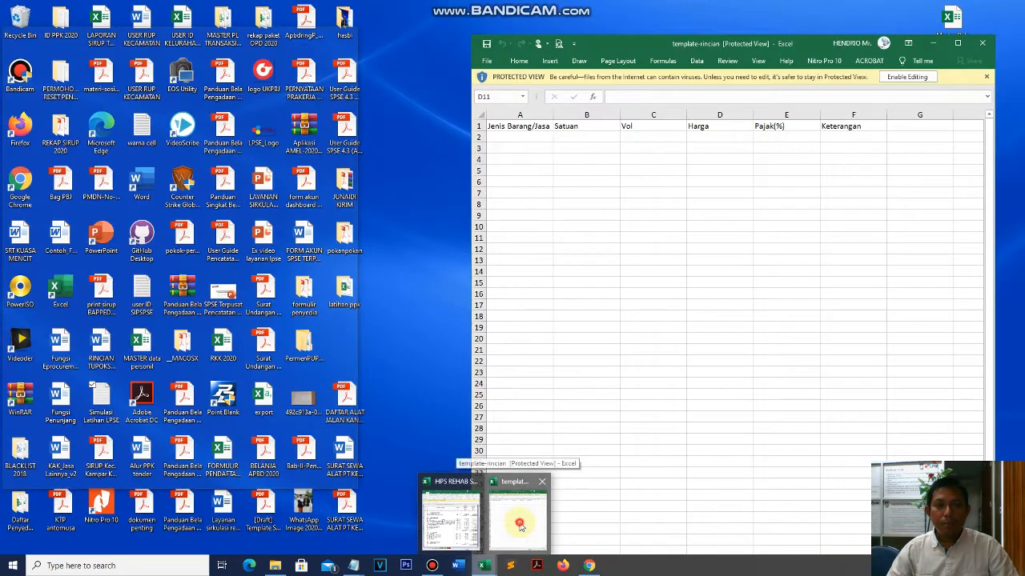
- Select the template-rincian data range A2:F13, then pick cell D8
{"action": "left_click", "coordinate": [524, 521]}
{"action": "left_click_drag", "start_coordinate": [521, 139], "coordinate": [853, 183]}
{"action": "left_click_drag", "start_coordinate": [968, 354], "coordinate": [891, 237]}
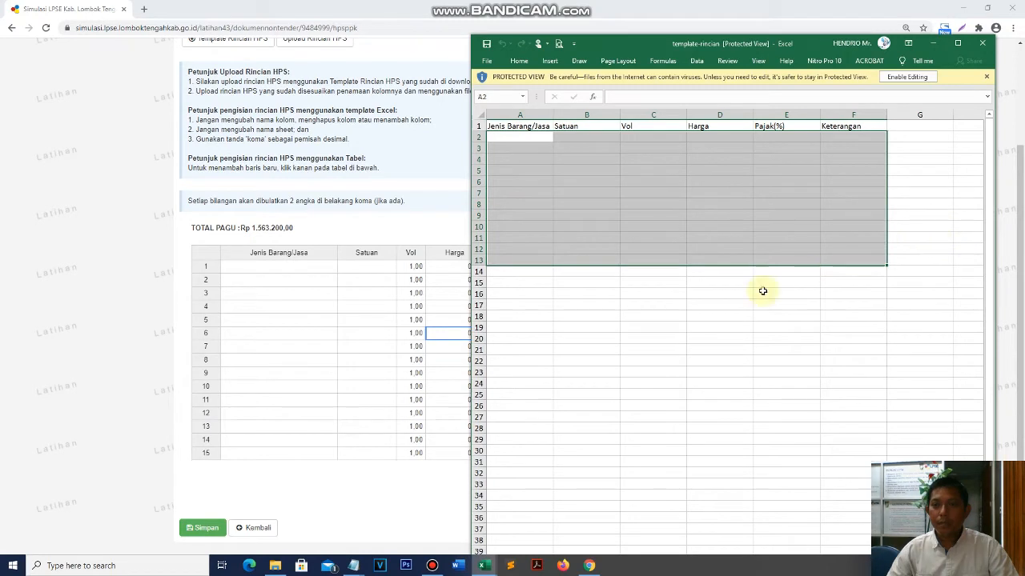
{"action": "scroll", "coordinate": [670, 298], "scroll_direction": "down", "scroll_amount": 5}
{"action": "scroll", "coordinate": [670, 299], "scroll_direction": "up", "scroll_amount": 5}
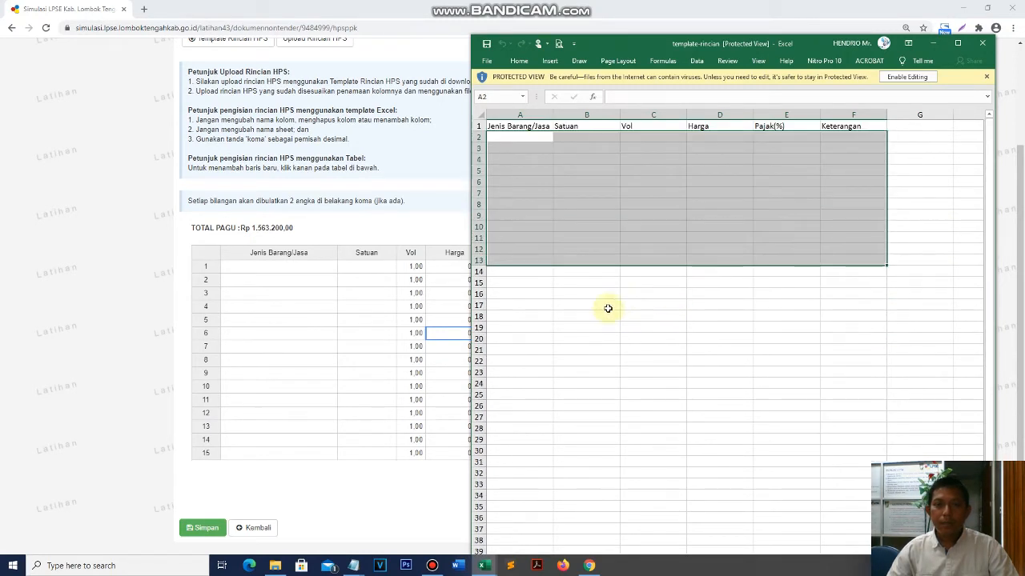
{"action": "left_click", "coordinate": [611, 313]}
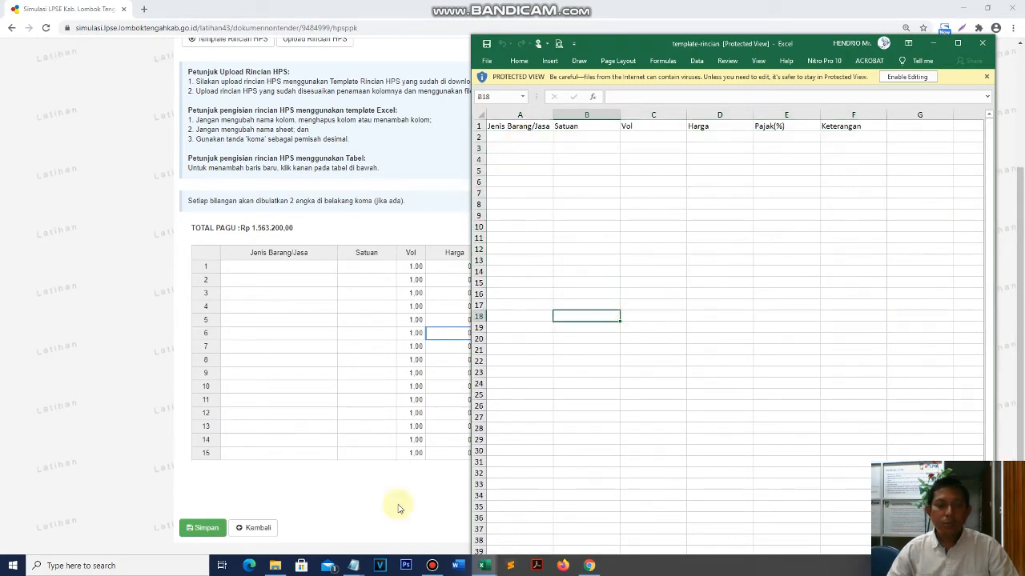
{"action": "left_click", "coordinate": [705, 199]}
- Enable editing of the protected workbook, minimize it, and pick rows in the Jenis Barang/Jasa table
{"action": "left_click", "coordinate": [902, 76]}
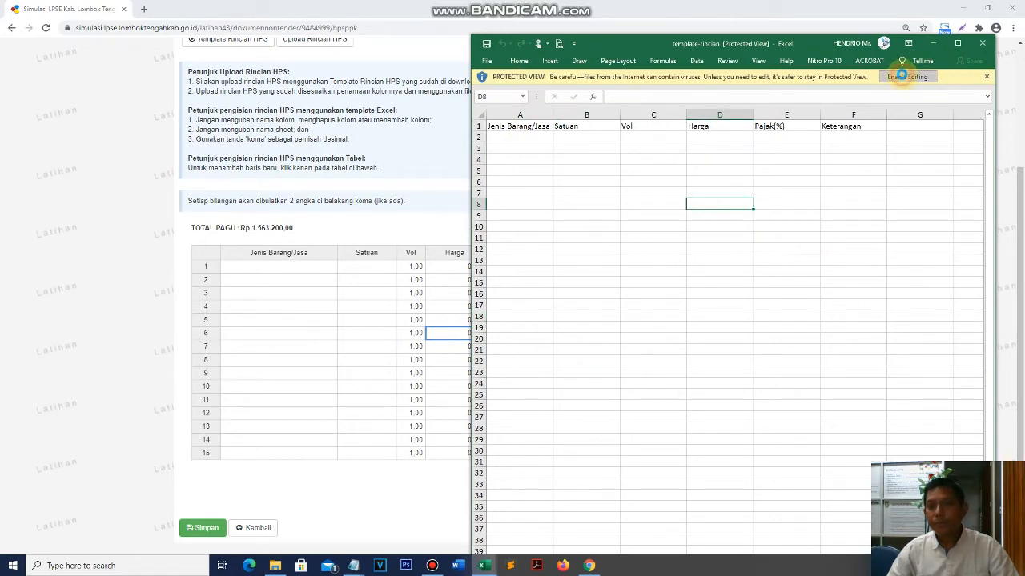
{"action": "left_click", "coordinate": [490, 240]}
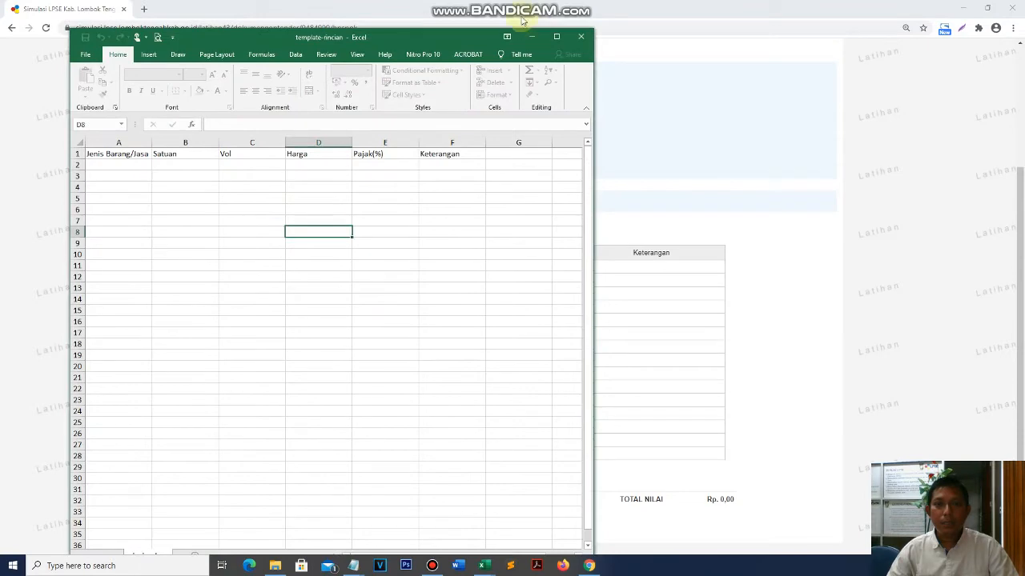
{"action": "left_click", "coordinate": [530, 37]}
{"action": "left_click", "coordinate": [263, 267]}
{"action": "left_click", "coordinate": [263, 319]}
{"action": "left_click", "coordinate": [264, 387]}
{"action": "left_click", "coordinate": [263, 426]}
{"action": "left_click", "coordinate": [268, 306]}
- Bring the template-rincian workbook back briefly, then minimize it again
{"action": "scroll", "coordinate": [387, 421], "scroll_direction": "up", "scroll_amount": 1}
{"action": "scroll", "coordinate": [384, 423], "scroll_direction": "up", "scroll_amount": 2}
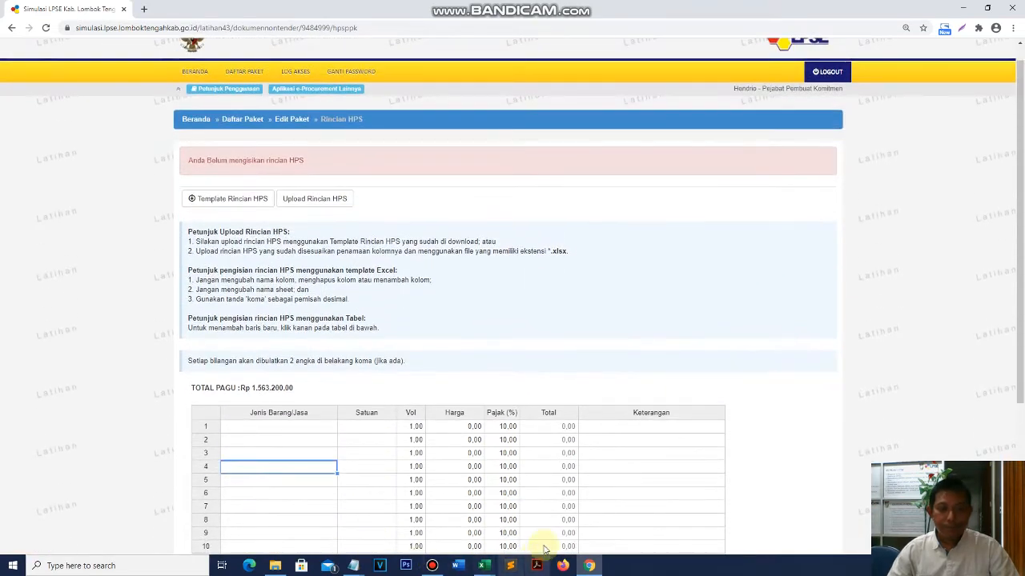
{"action": "mouse_move", "coordinate": [483, 565]}
{"action": "left_click", "coordinate": [528, 531]}
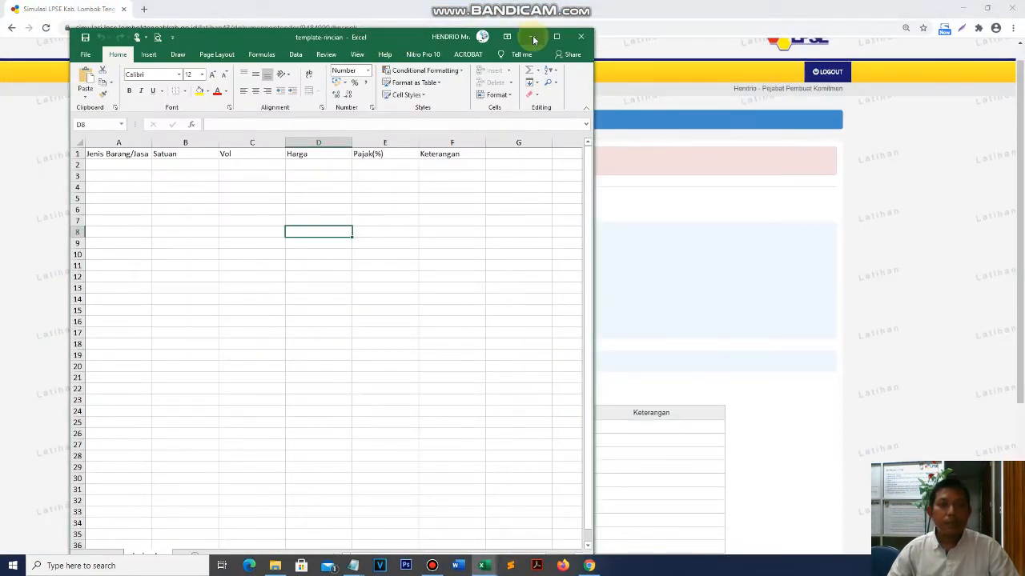
{"action": "left_click", "coordinate": [533, 37]}
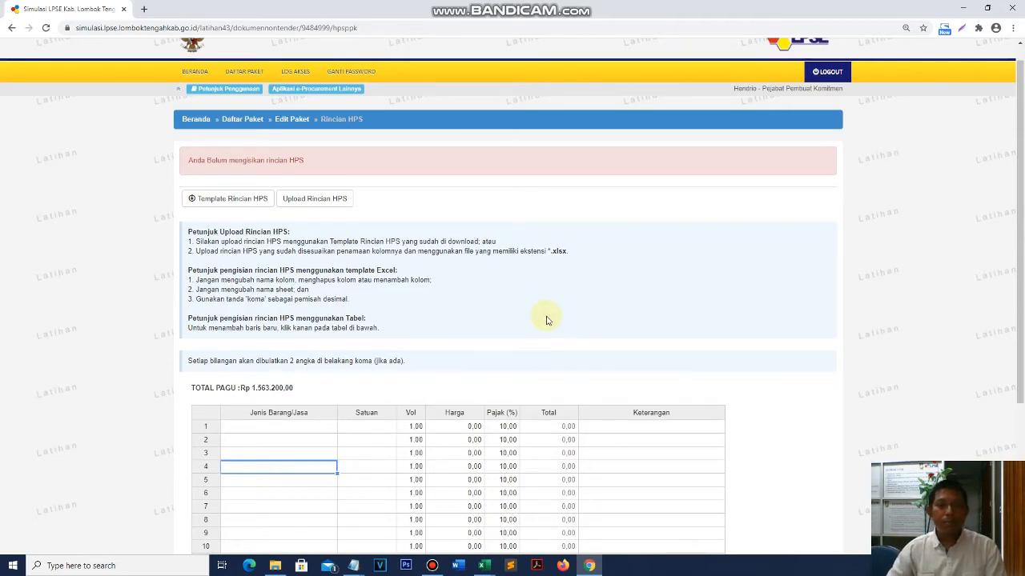
- Scroll the Rincian HPS page and restore the browser down to reveal the Notepad note
{"action": "scroll", "coordinate": [548, 319], "scroll_direction": "down", "scroll_amount": 3}
{"action": "scroll", "coordinate": [549, 317], "scroll_direction": "up", "scroll_amount": 2}
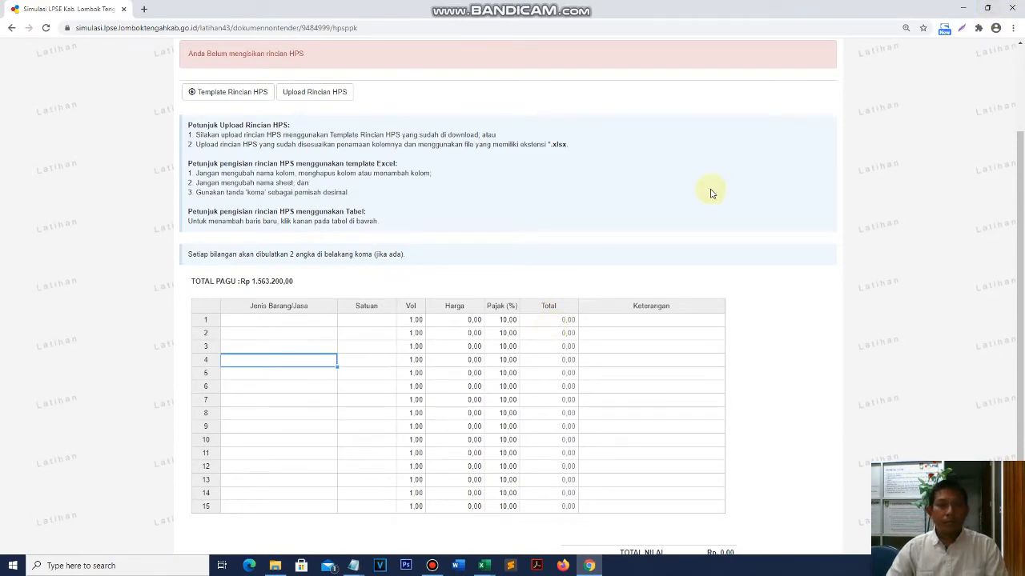
{"action": "left_click", "coordinate": [989, 8]}
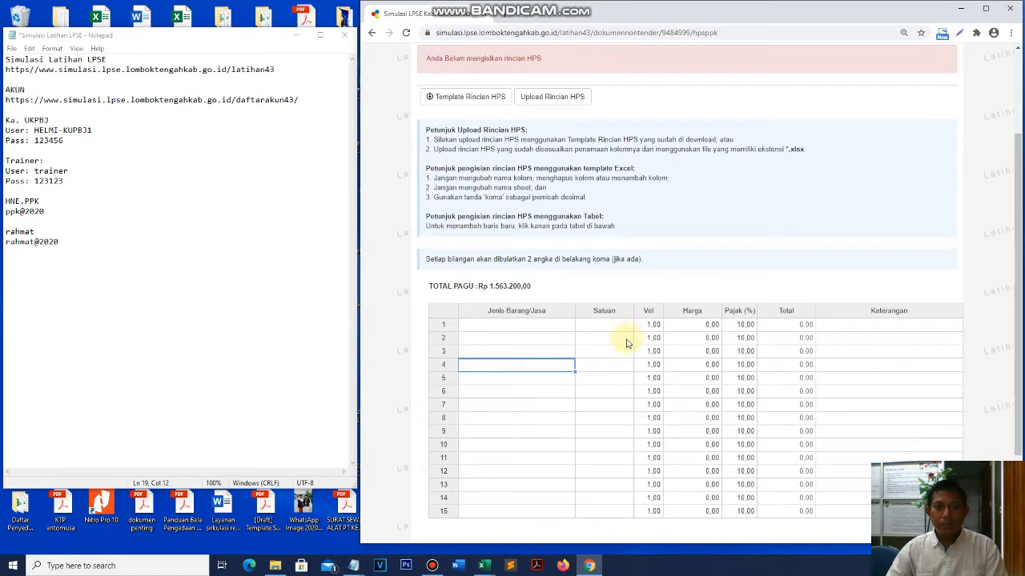
- Bring the HPS Rehab Saluran workbook forward, move it left, and check H25's unit price formula
{"action": "left_click", "coordinate": [483, 563]}
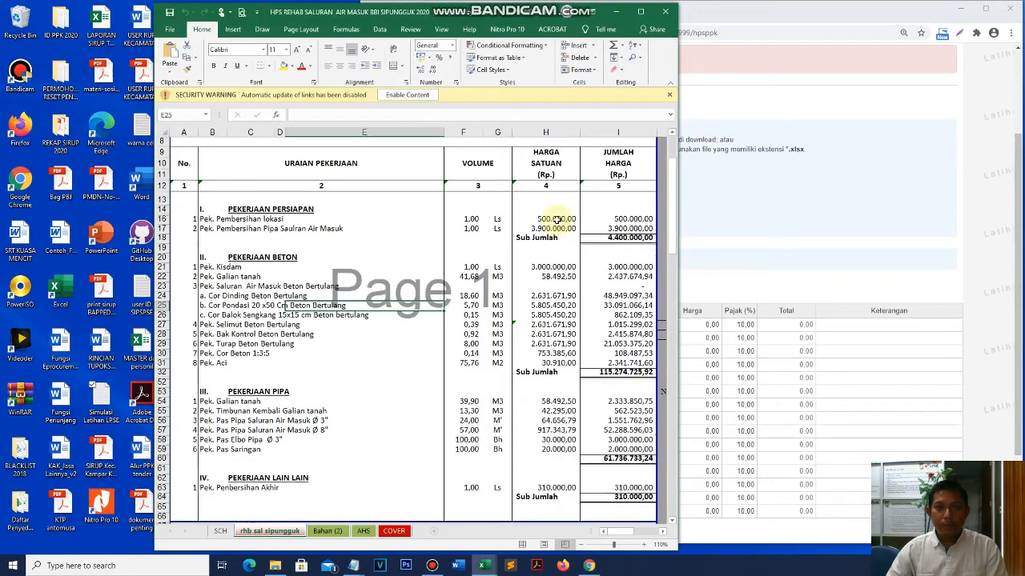
{"action": "left_click_drag", "start_coordinate": [495, 12], "coordinate": [341, 9]}
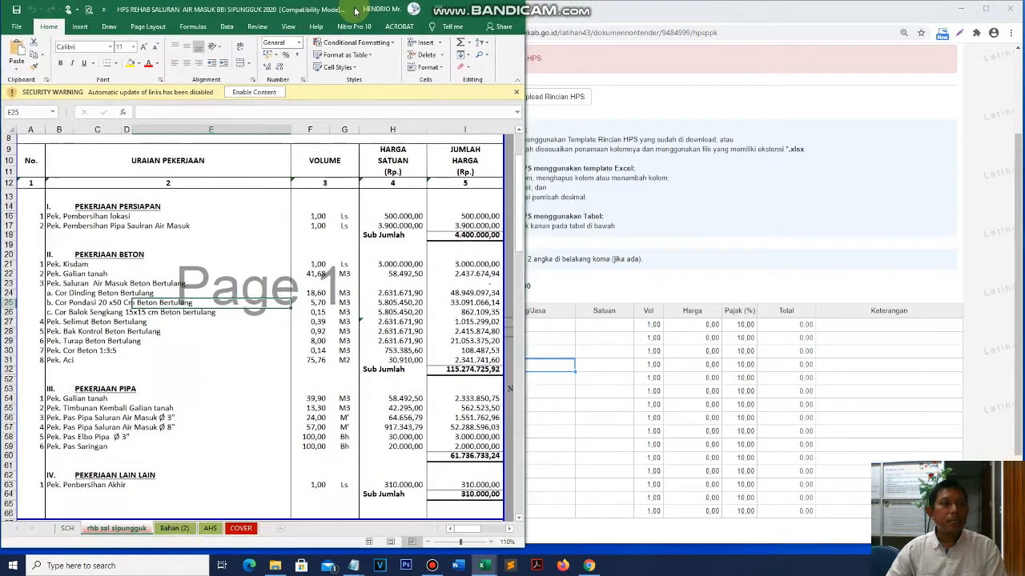
{"action": "left_click", "coordinate": [409, 302]}
{"action": "scroll", "coordinate": [408, 320], "scroll_direction": "up", "scroll_amount": 3}
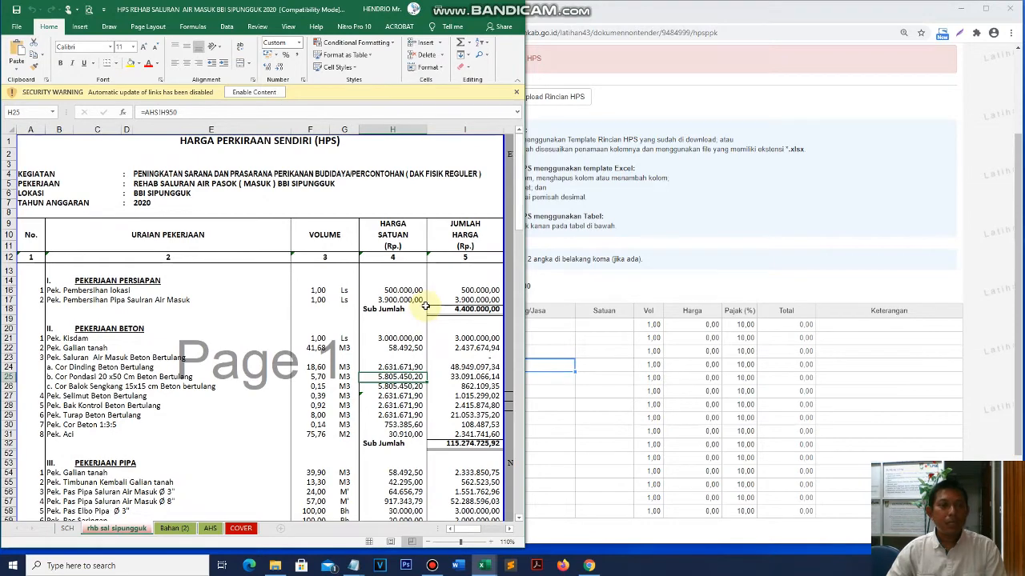
{"action": "scroll", "coordinate": [425, 306], "scroll_direction": "down", "scroll_amount": 5}
{"action": "scroll", "coordinate": [420, 308], "scroll_direction": "up", "scroll_amount": 3}
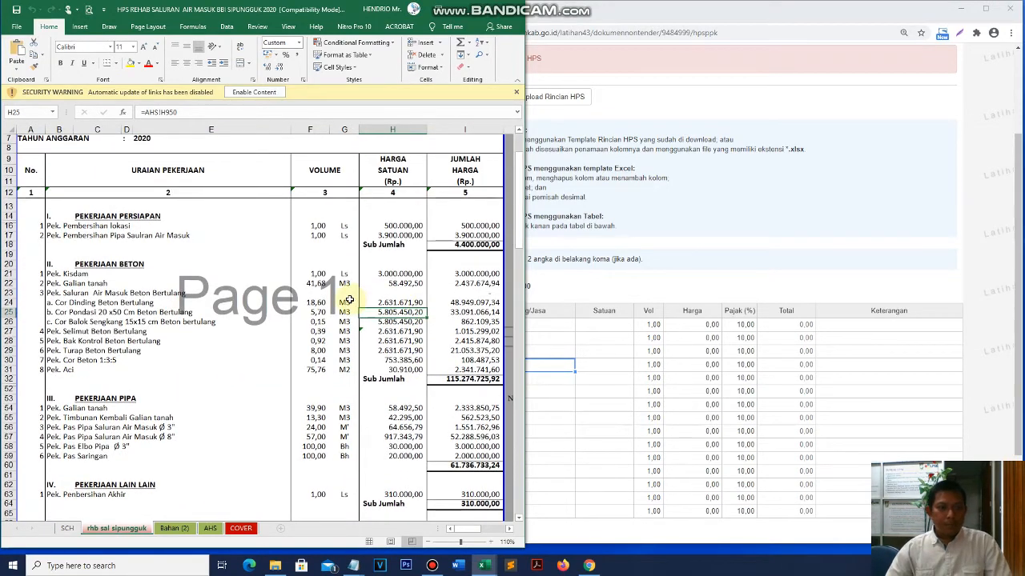
{"action": "scroll", "coordinate": [353, 302], "scroll_direction": "down", "scroll_amount": 15}
{"action": "scroll", "coordinate": [344, 303], "scroll_direction": "up", "scroll_amount": 16}
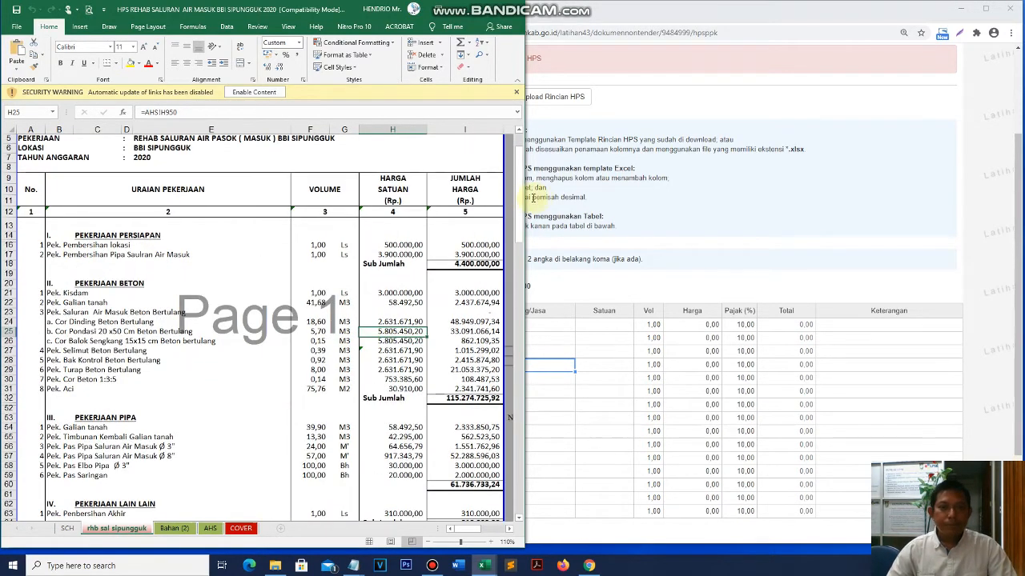
- Narrow the workbook window so the Rincian HPS table fits beside it
{"action": "left_click_drag", "start_coordinate": [524, 197], "coordinate": [516, 197]}
{"action": "left_click", "coordinate": [294, 264]}
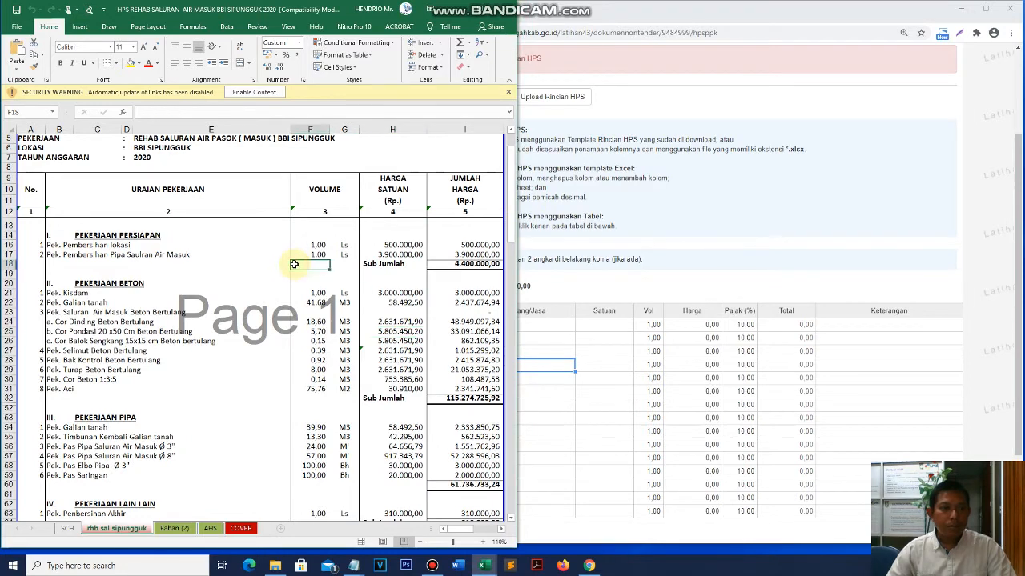
{"action": "scroll", "coordinate": [294, 264], "scroll_direction": "down", "scroll_amount": 1, "text": "ctrl"}
{"action": "left_click_drag", "start_coordinate": [516, 242], "coordinate": [473, 255]}
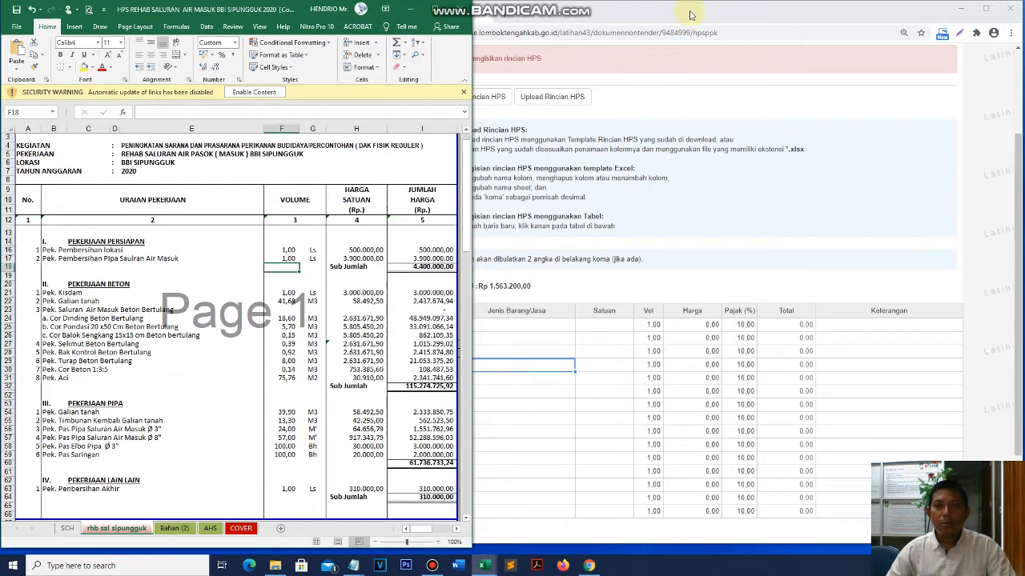
{"action": "left_click", "coordinate": [691, 14]}
{"action": "scroll", "coordinate": [696, 281], "scroll_direction": "down", "scroll_amount": 1}
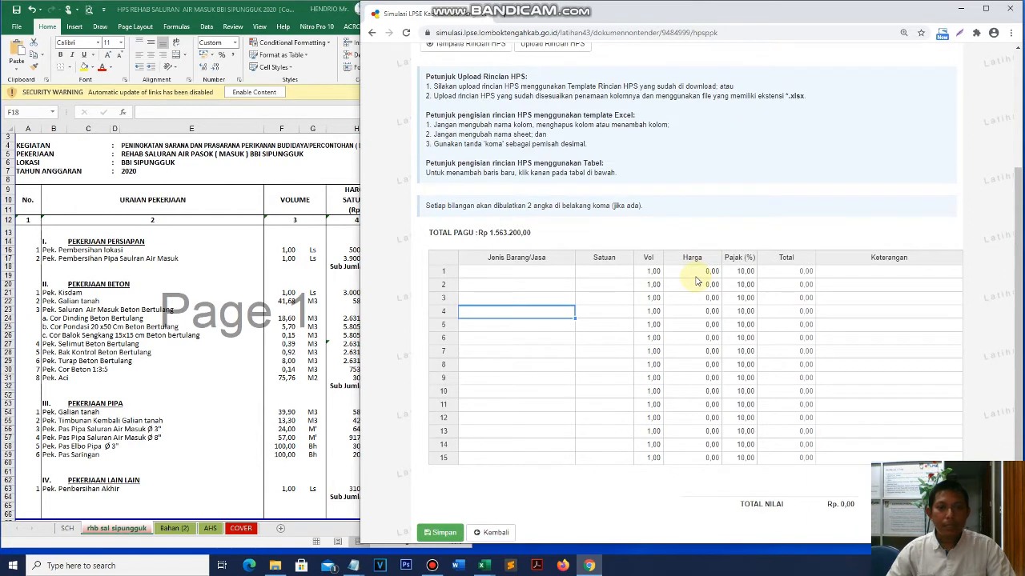
- Pick row 1 of Jenis Barang/Jasa, then highlight the E5 job name text for copying
{"action": "left_click", "coordinate": [537, 275]}
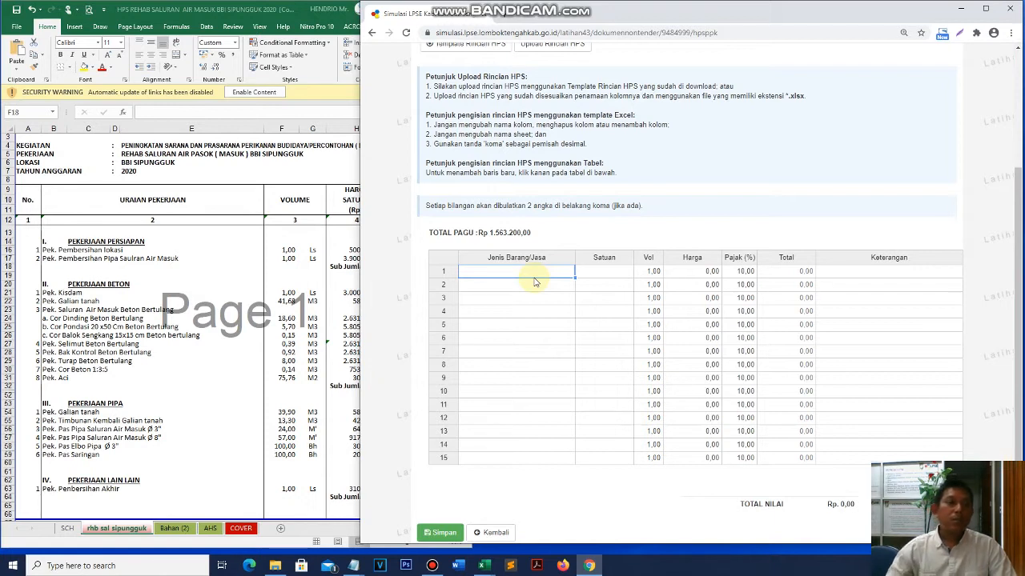
{"action": "left_click", "coordinate": [546, 286]}
{"action": "left_click", "coordinate": [539, 272]}
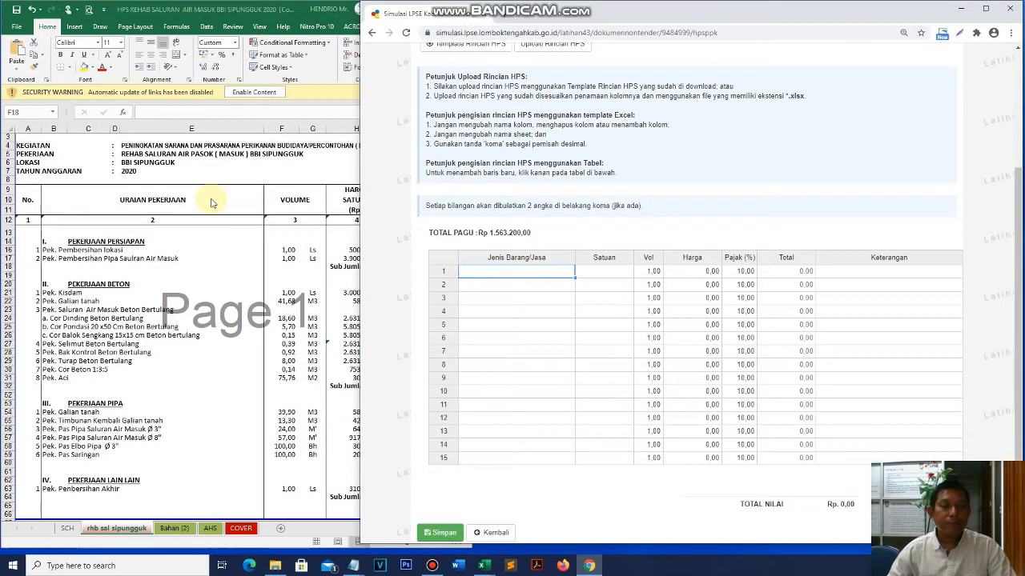
{"action": "key", "text": "alt+Tab"}
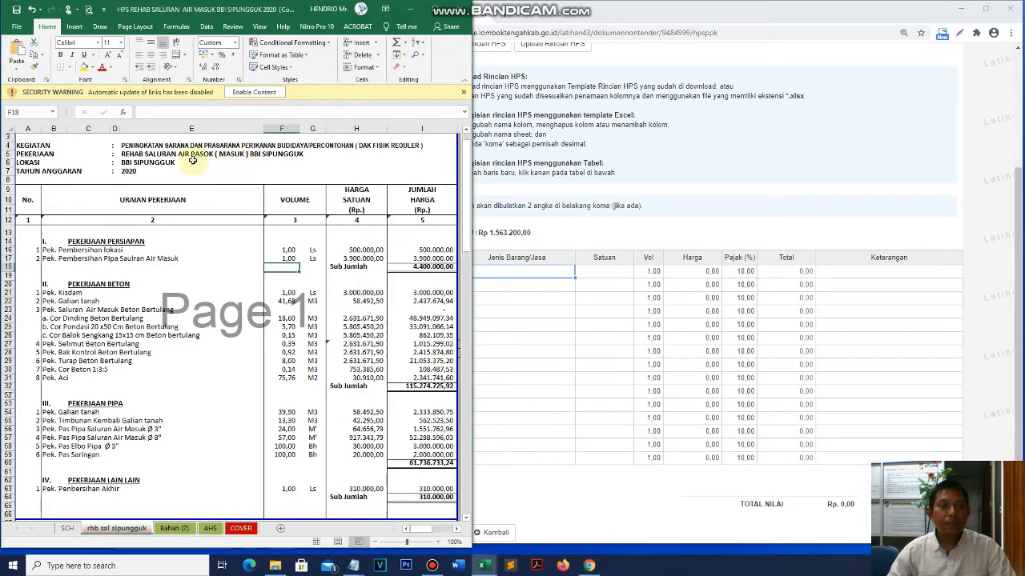
{"action": "left_click", "coordinate": [142, 156]}
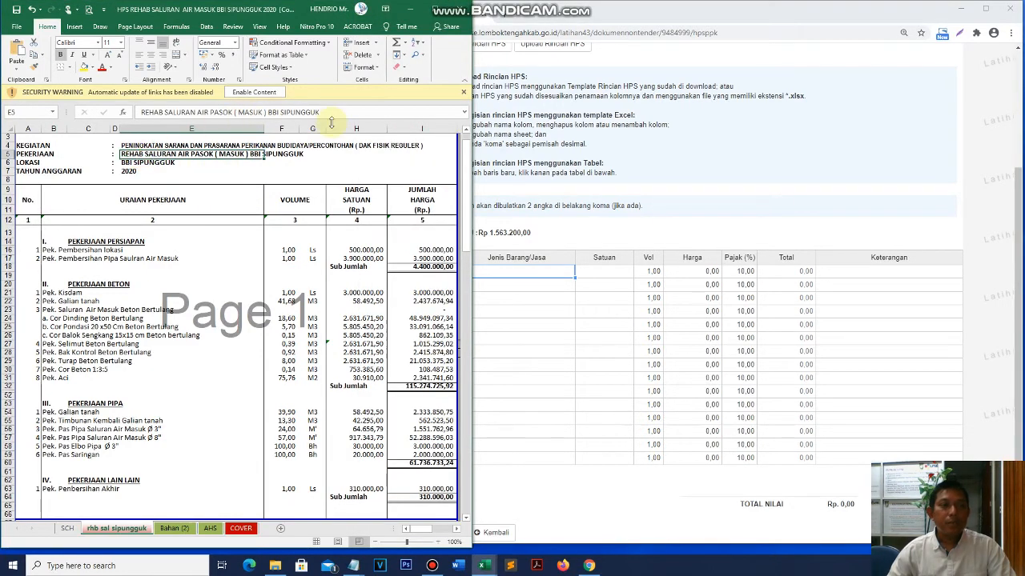
{"action": "left_click", "coordinate": [547, 298]}
{"action": "left_click", "coordinate": [542, 273]}
{"action": "left_click", "coordinate": [153, 159]}
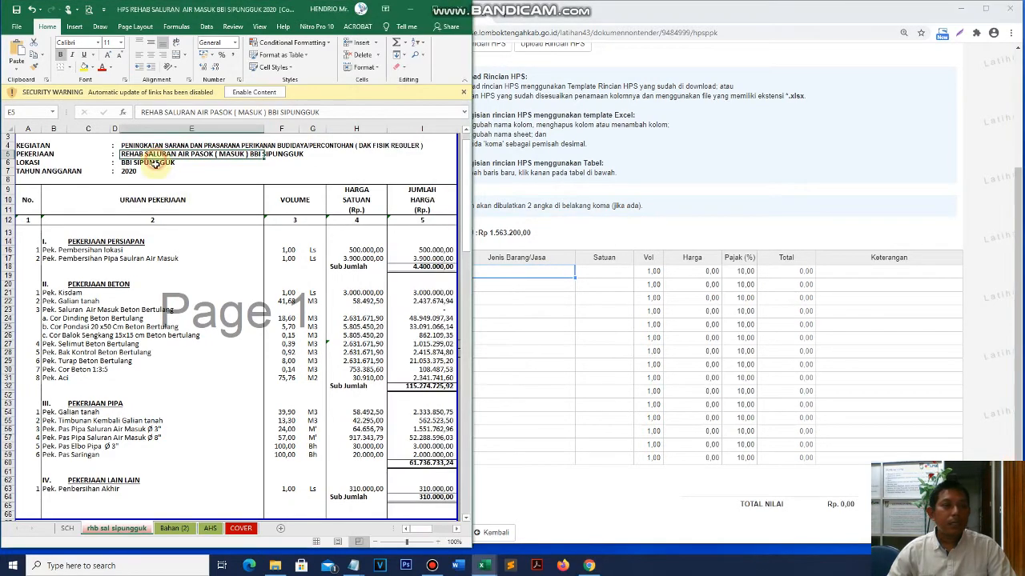
{"action": "left_click_drag", "start_coordinate": [326, 112], "coordinate": [134, 118]}
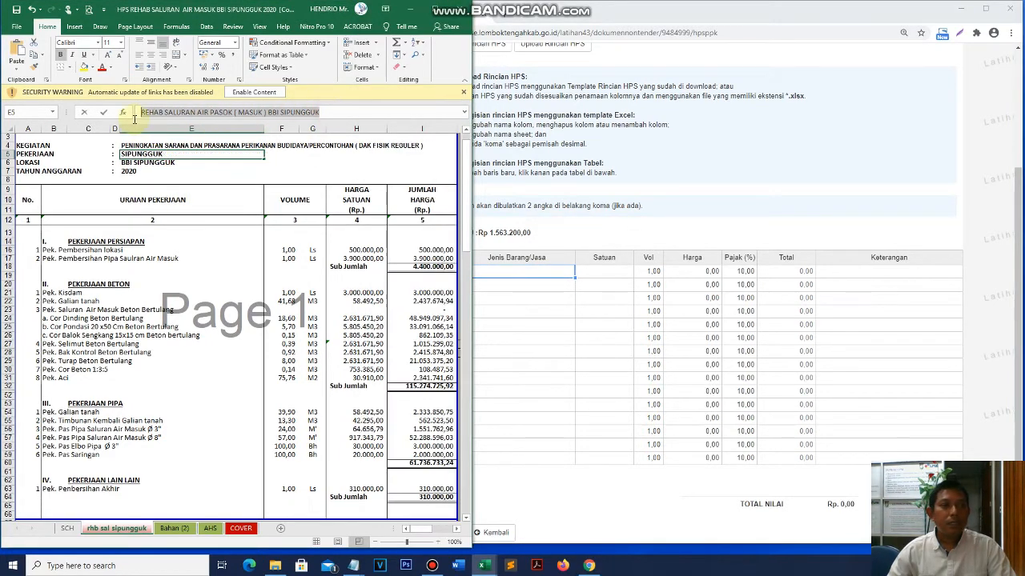
- Paste the copied job name into row 1's Jenis Barang/Jasa cell
{"action": "left_click", "coordinate": [535, 297]}
{"action": "left_click", "coordinate": [520, 274]}
{"action": "right_click", "coordinate": [520, 274]}
{"action": "key", "text": "Escape"}
{"action": "type", "text": "REHAB SALURAN AIR PASOK ( MASUK ) BBI SIPUNGGUK"}
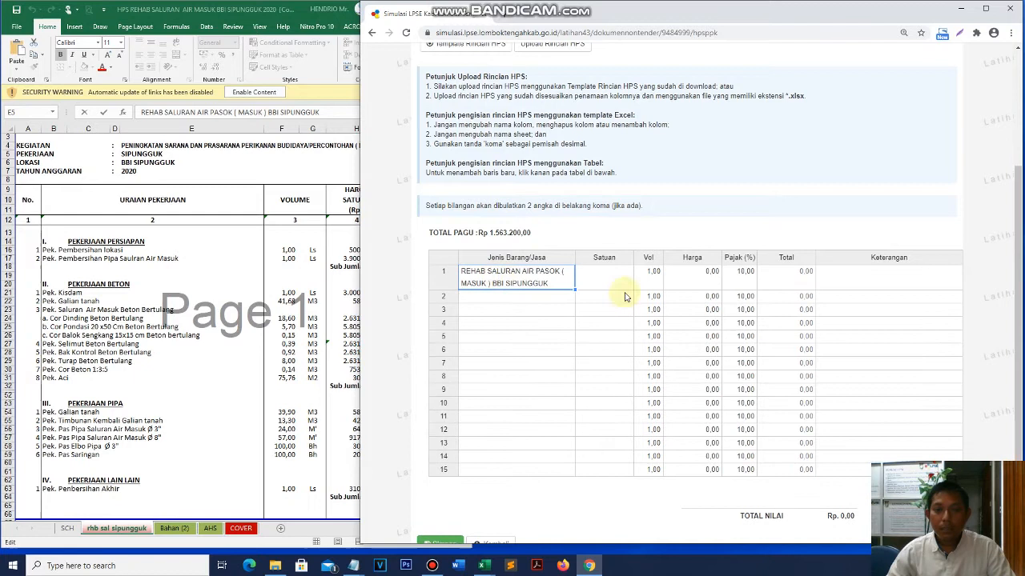
- Enter '1 Paket' as row 1's Satuan, moving through its Vol and Harga cells
{"action": "left_click", "coordinate": [622, 283]}
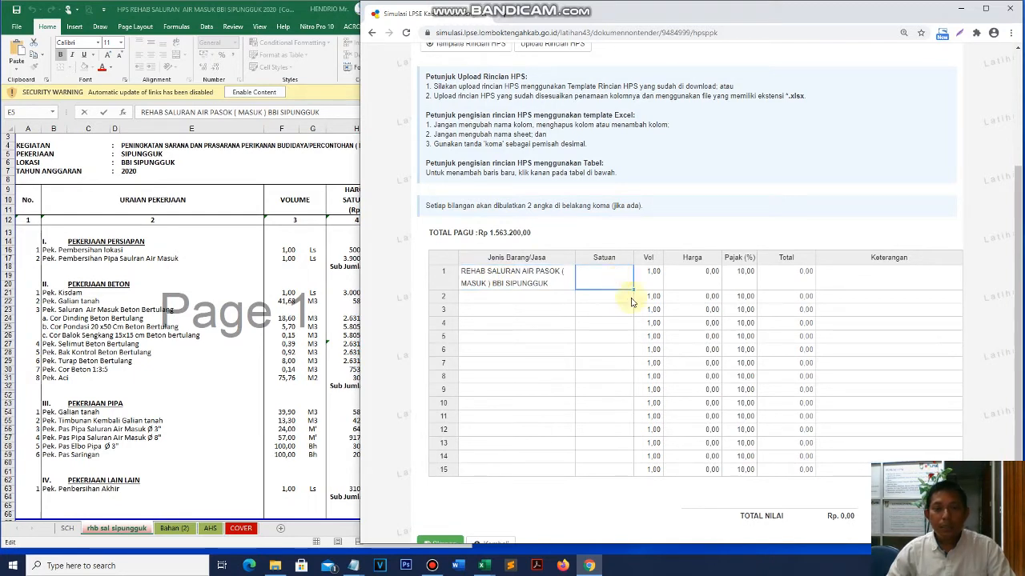
{"action": "double_click", "coordinate": [610, 281]}
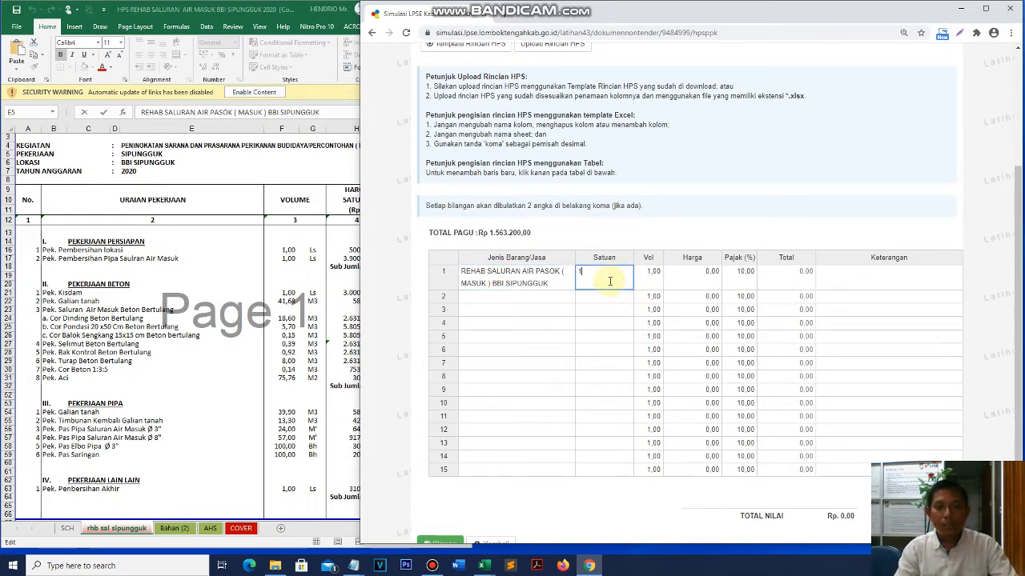
{"action": "type", "text": "1 Paket"}
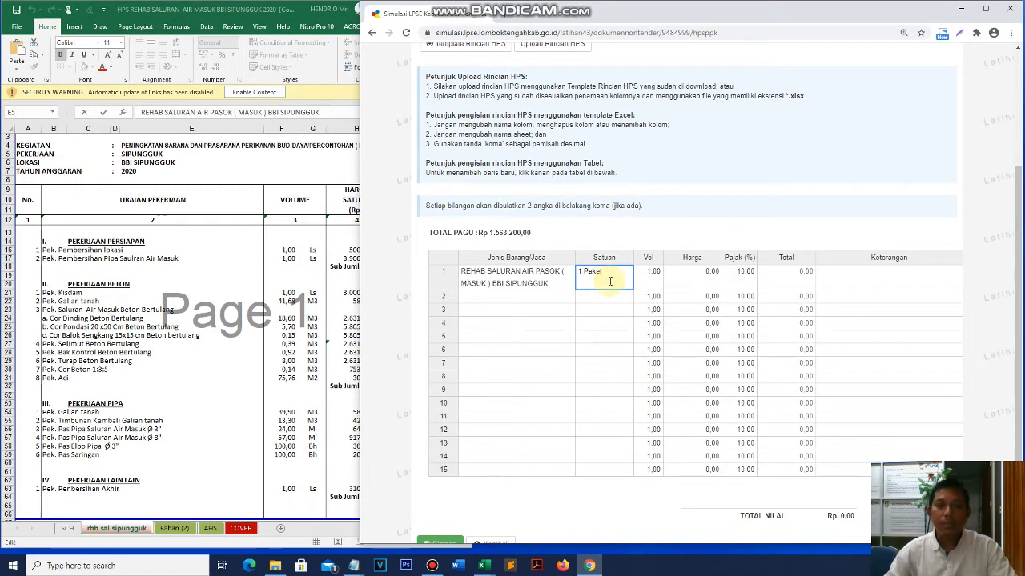
{"action": "left_click", "coordinate": [649, 279]}
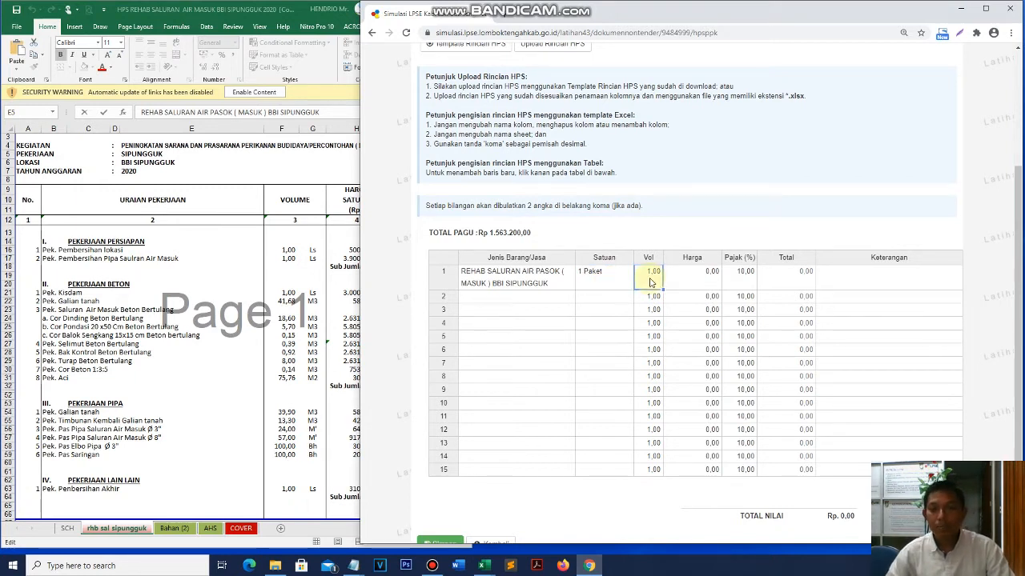
{"action": "left_click", "coordinate": [706, 281]}
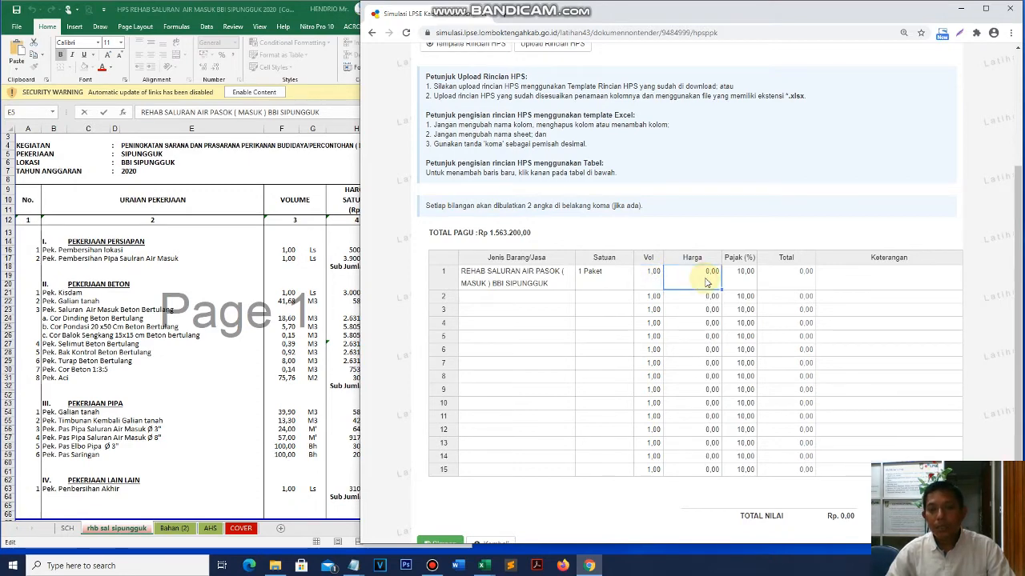
{"action": "left_click", "coordinate": [286, 334]}
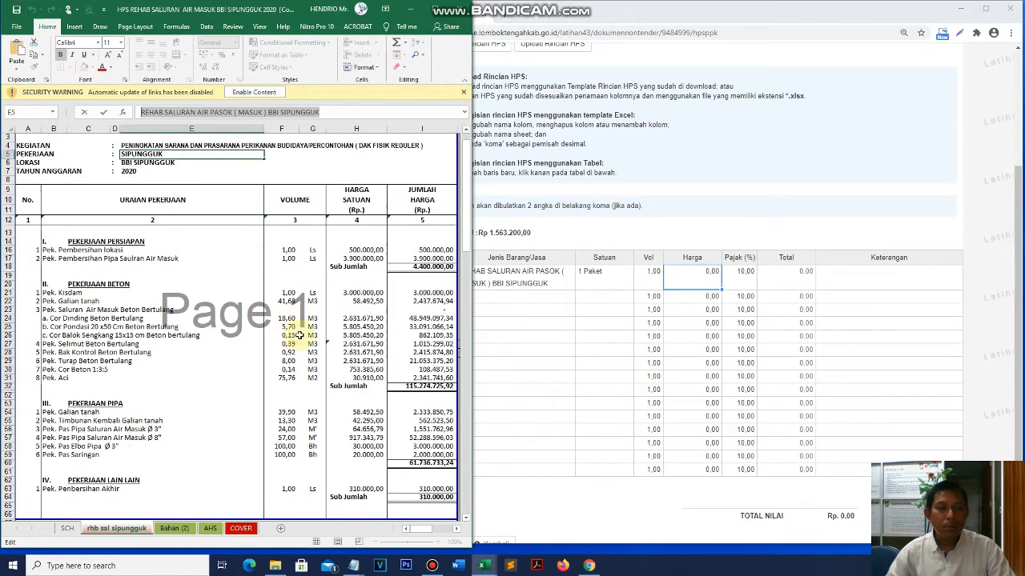
- Check the rounded total in I97 and the pre-tax sum in I94 of the HPS workbook
{"action": "scroll", "coordinate": [300, 336], "scroll_direction": "down", "scroll_amount": 6}
{"action": "scroll", "coordinate": [299, 336], "scroll_direction": "down", "scroll_amount": 20}
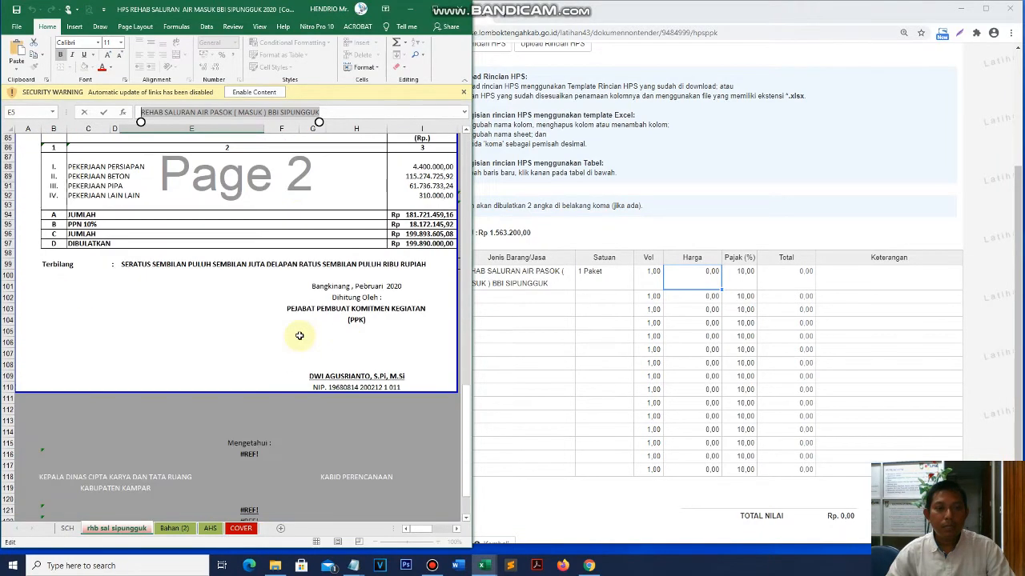
{"action": "scroll", "coordinate": [300, 336], "scroll_direction": "up", "scroll_amount": 2}
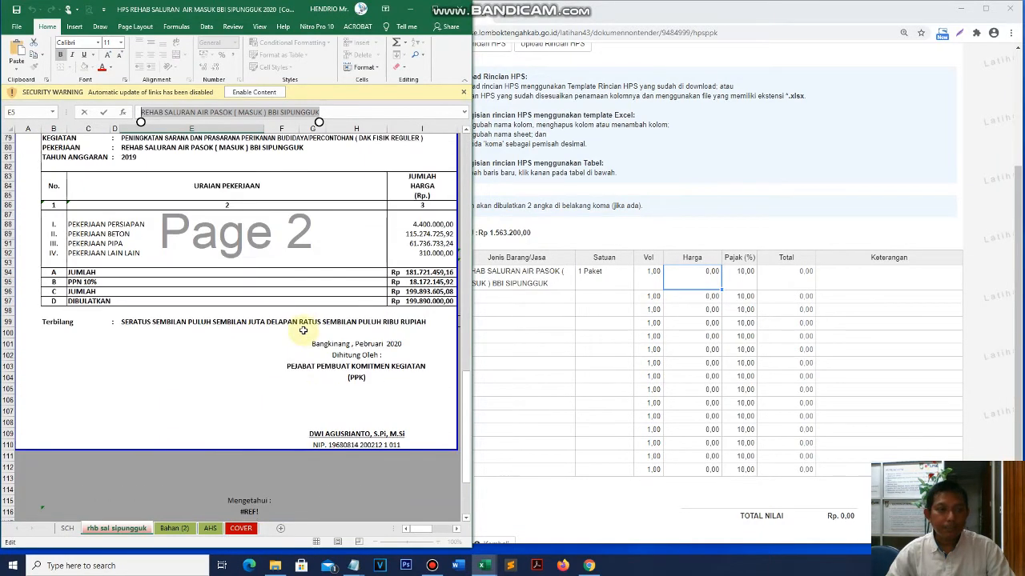
{"action": "left_click", "coordinate": [422, 300]}
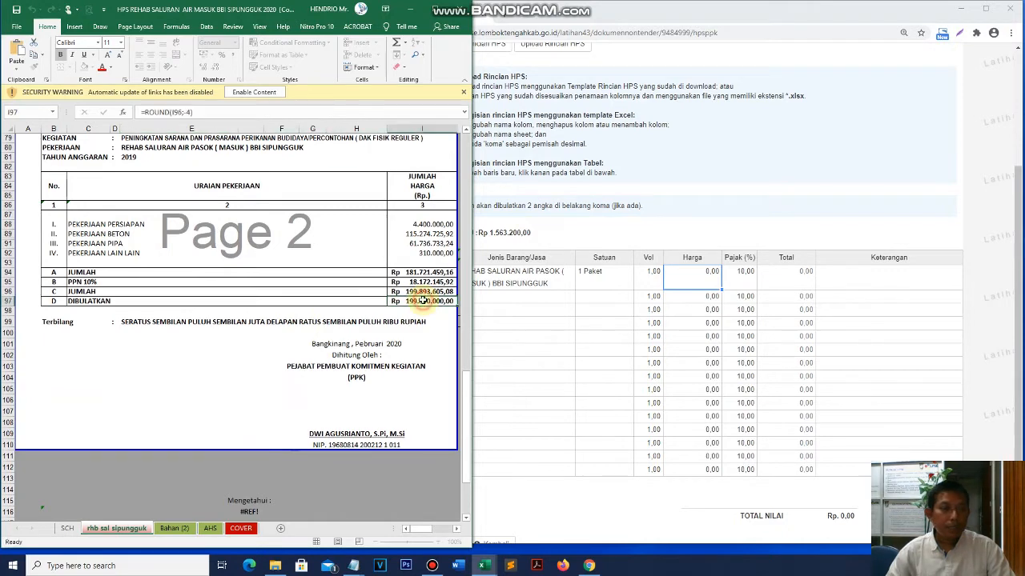
{"action": "left_click", "coordinate": [426, 273]}
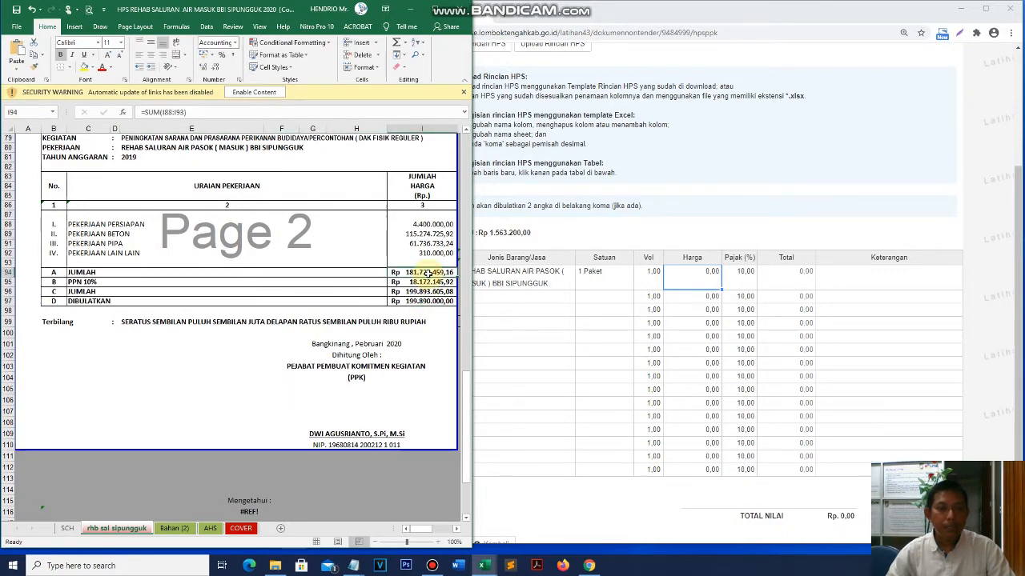
- Enter 181.721.459,16 as row 1's Harga and step across its tax, total and notes
{"action": "left_click", "coordinate": [801, 277]}
{"action": "type", "text": "184"}
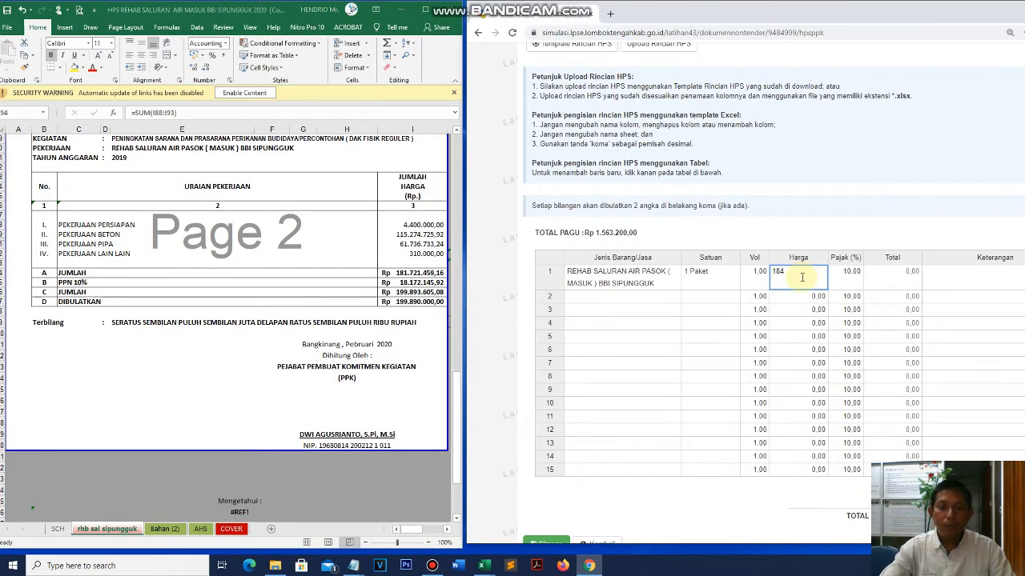
{"action": "key", "text": "BackSpace"}
{"action": "type", "text": "1."}
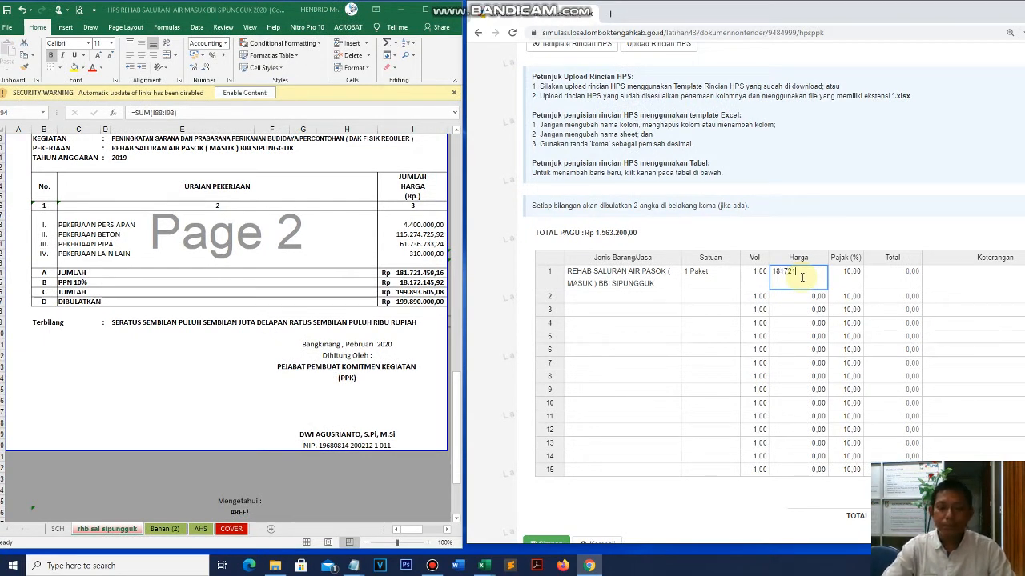
{"action": "type", "text": "721.459,16"}
{"action": "key", "text": "Return"}
{"action": "key", "text": "Right"}
{"action": "key", "text": "Up"}
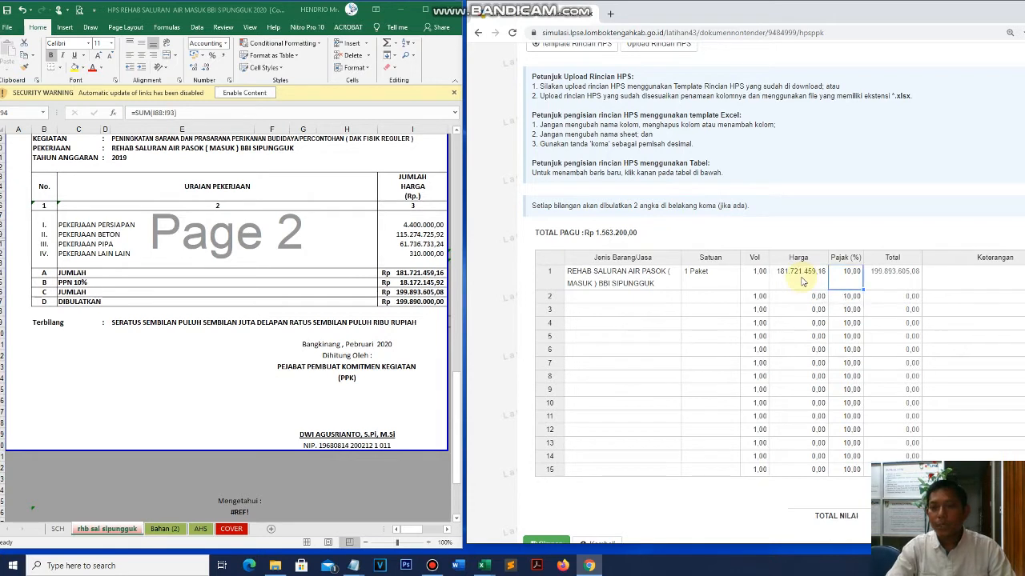
{"action": "key", "text": "Right"}
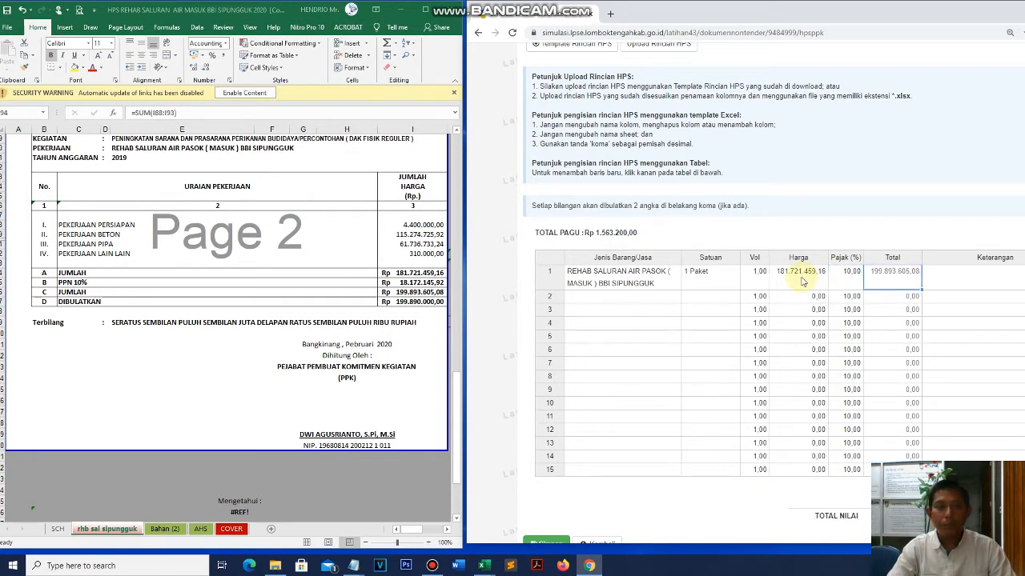
{"action": "key", "text": "Right"}
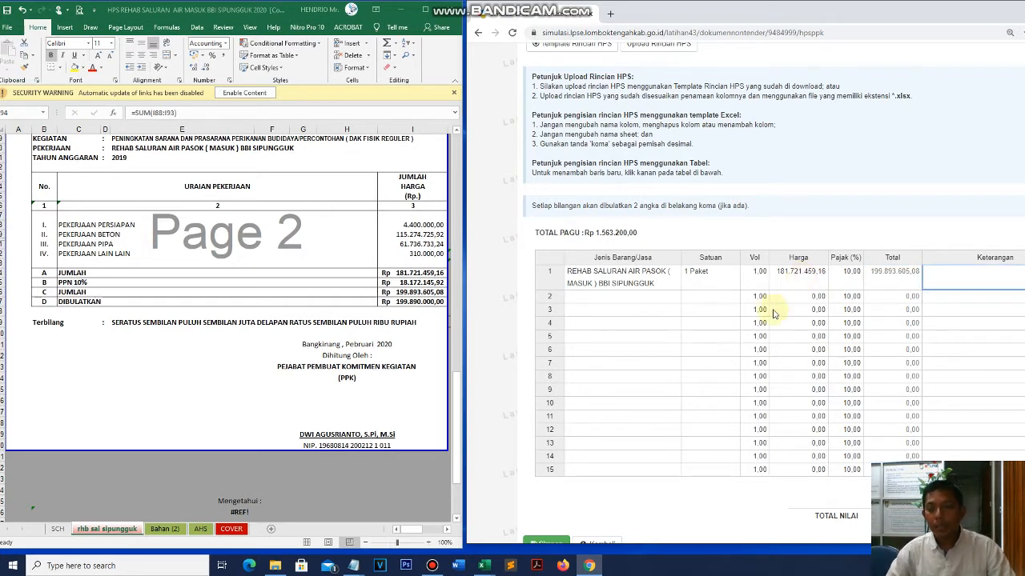
- Select row 1's filled cells and delete them, leaving the table empty
{"action": "left_click", "coordinate": [597, 282]}
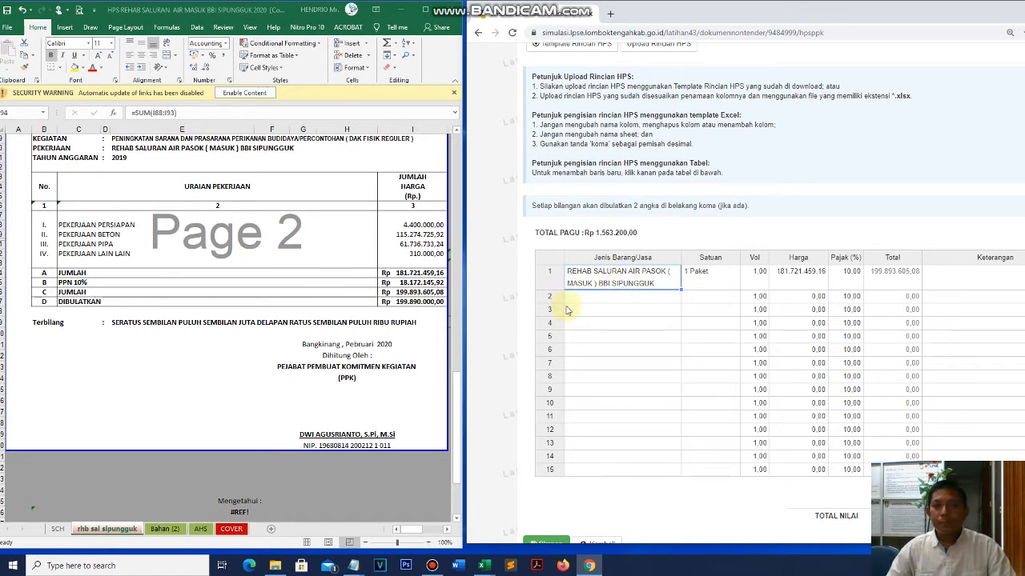
{"action": "left_click", "coordinate": [670, 312]}
{"action": "left_click", "coordinate": [599, 282]}
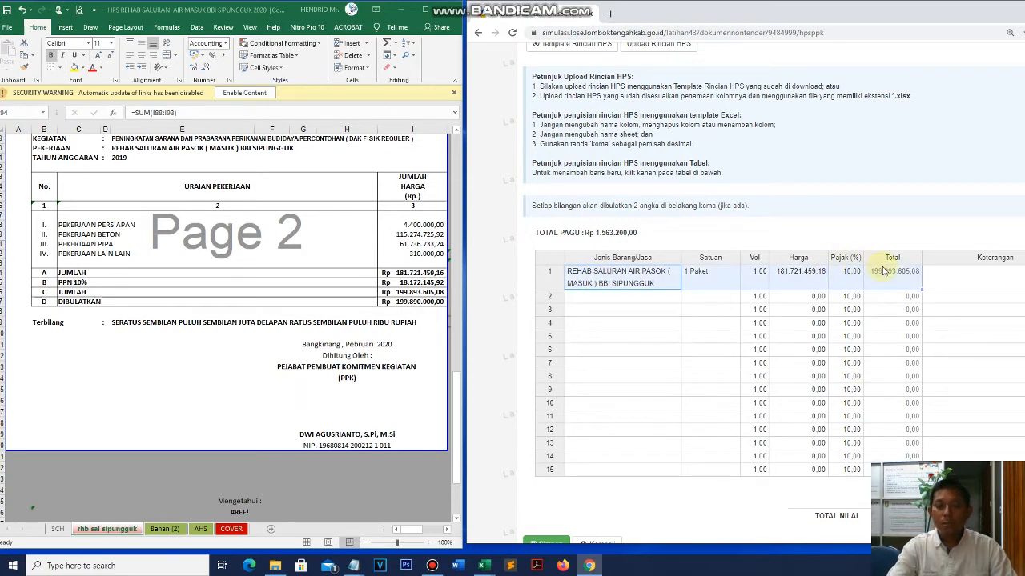
{"action": "key", "text": "Delete"}
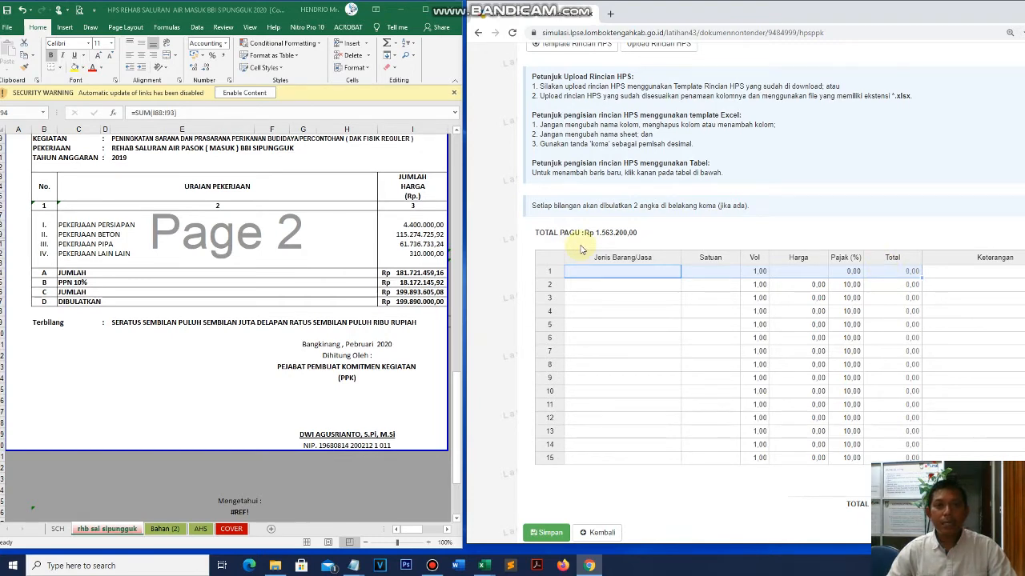
{"action": "left_click", "coordinate": [221, 363]}
{"action": "scroll", "coordinate": [221, 362], "scroll_direction": "down", "scroll_amount": 4}
{"action": "scroll", "coordinate": [221, 363], "scroll_direction": "up", "scroll_amount": 4}
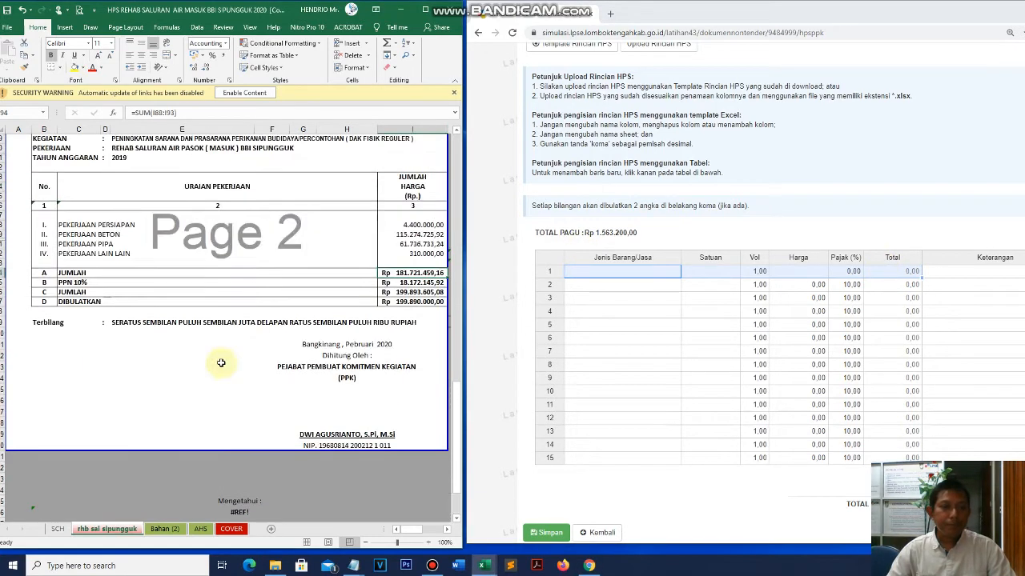
{"action": "scroll", "coordinate": [221, 363], "scroll_direction": "up", "scroll_amount": 3}
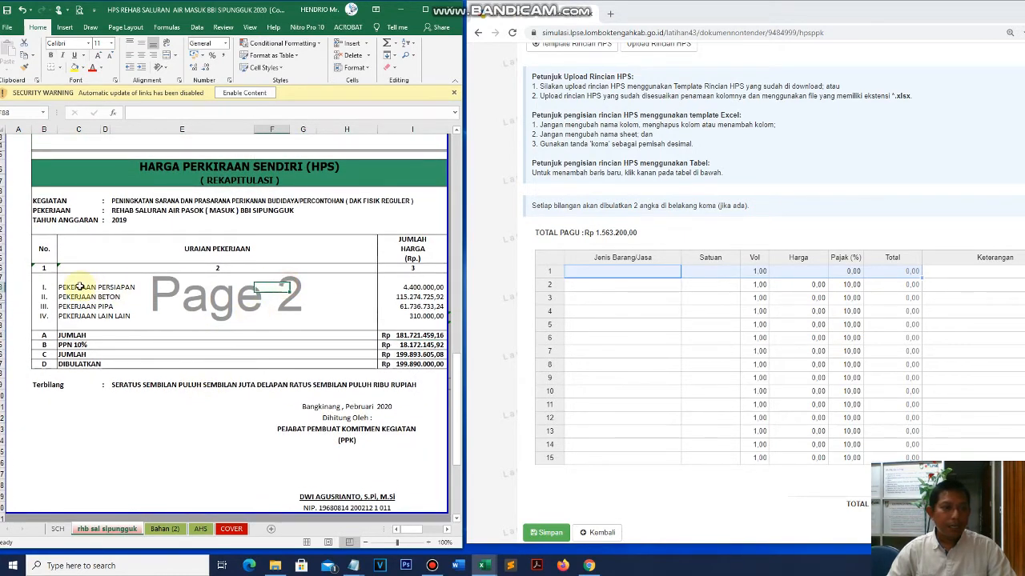
{"action": "left_click_drag", "start_coordinate": [80, 287], "coordinate": [80, 317]}
{"action": "left_click", "coordinate": [80, 288]}
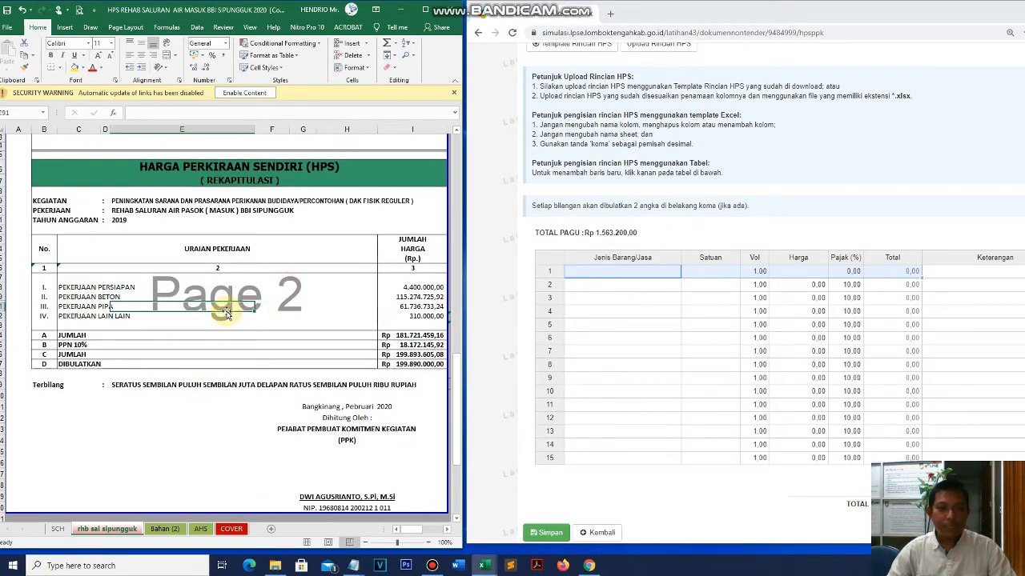
{"action": "left_click", "coordinate": [410, 296]}
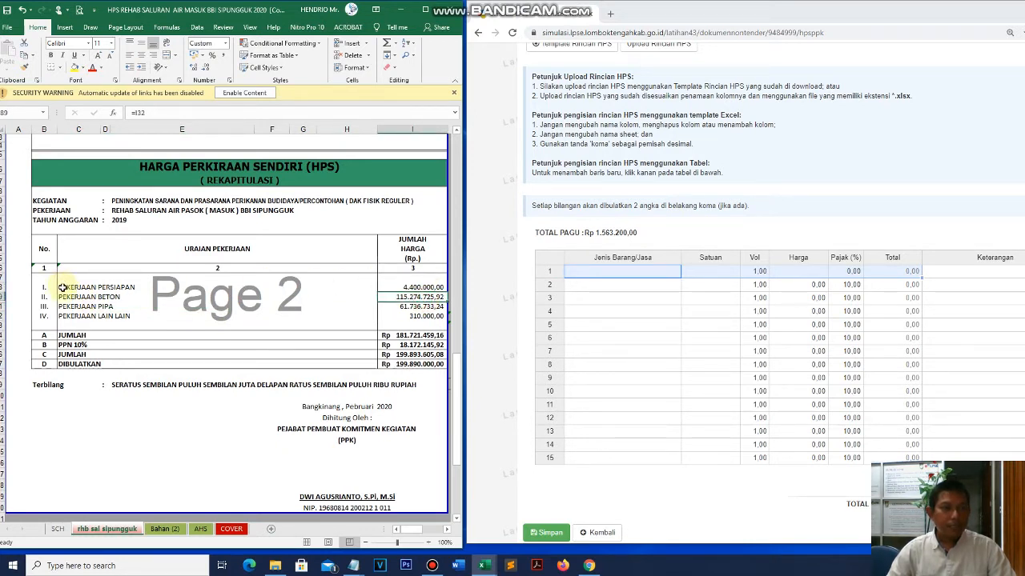
{"action": "left_click", "coordinate": [62, 288]}
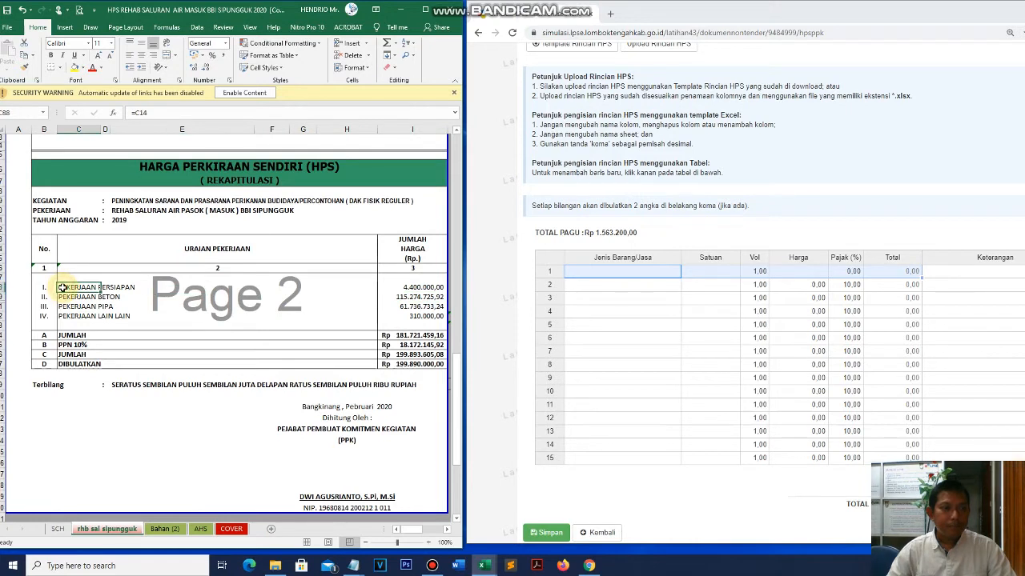
{"action": "left_click", "coordinate": [612, 298]}
{"action": "left_click", "coordinate": [67, 287]}
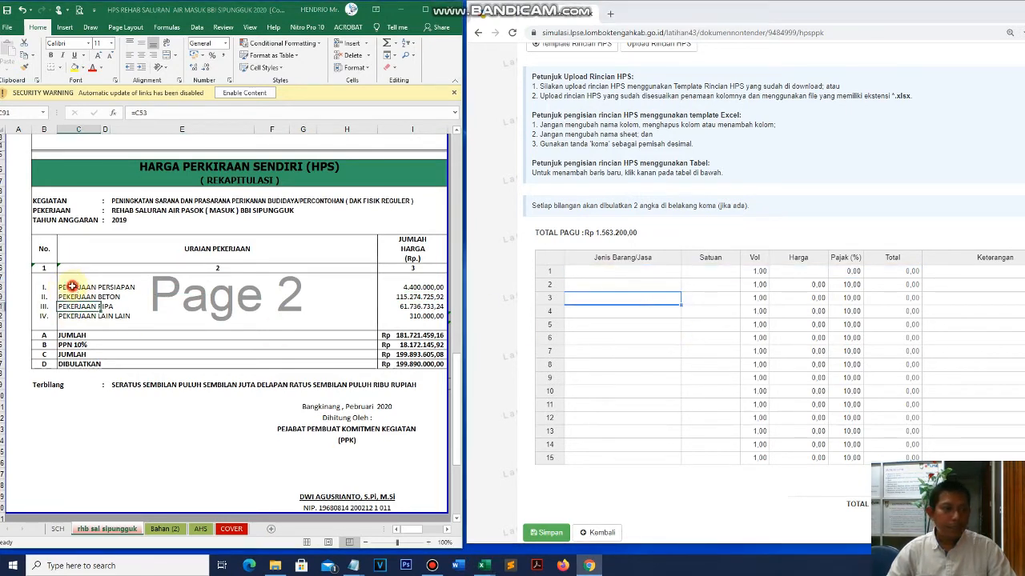
{"action": "left_click", "coordinate": [73, 316]}
{"action": "left_click", "coordinate": [599, 282]}
{"action": "left_click", "coordinate": [591, 276]}
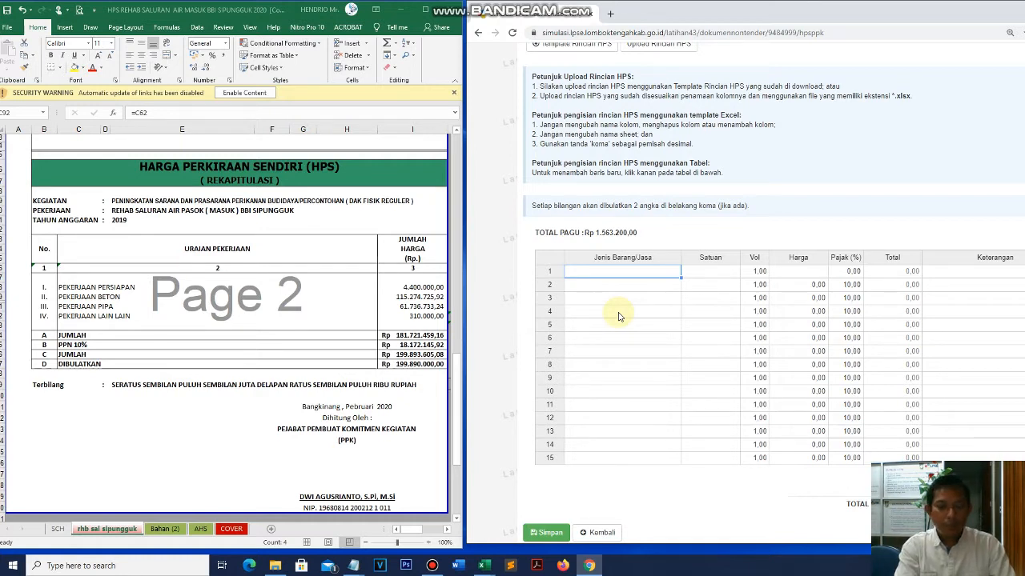
- Enter pekerjaan persiapan, pekerjaan beton, pekerjaan pipa and pekerjaan lain lain in rows 1–4
{"action": "type", "text": "pekerjaan persiapan"}
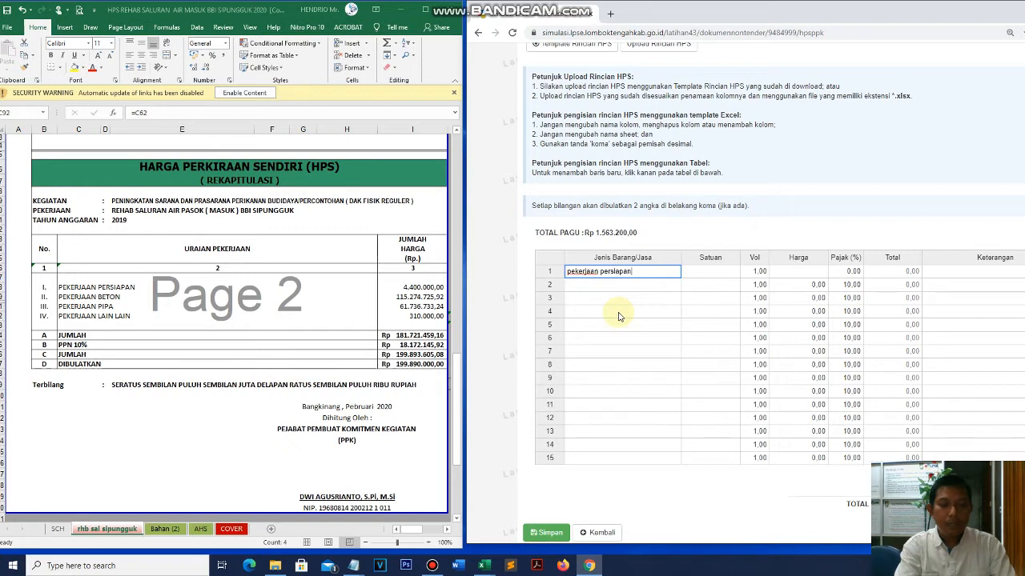
{"action": "key", "text": "Return"}
{"action": "type", "text": "pekerjaan beton"}
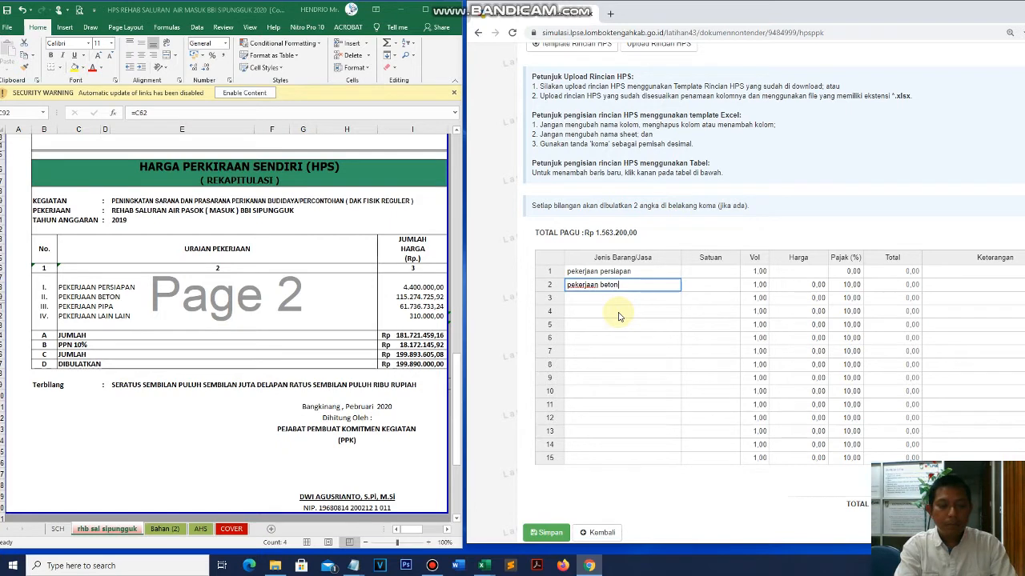
{"action": "key", "text": "Return"}
{"action": "type", "text": "pekerjaan pipa"}
{"action": "key", "text": "Return"}
{"action": "type", "text": "peker"}
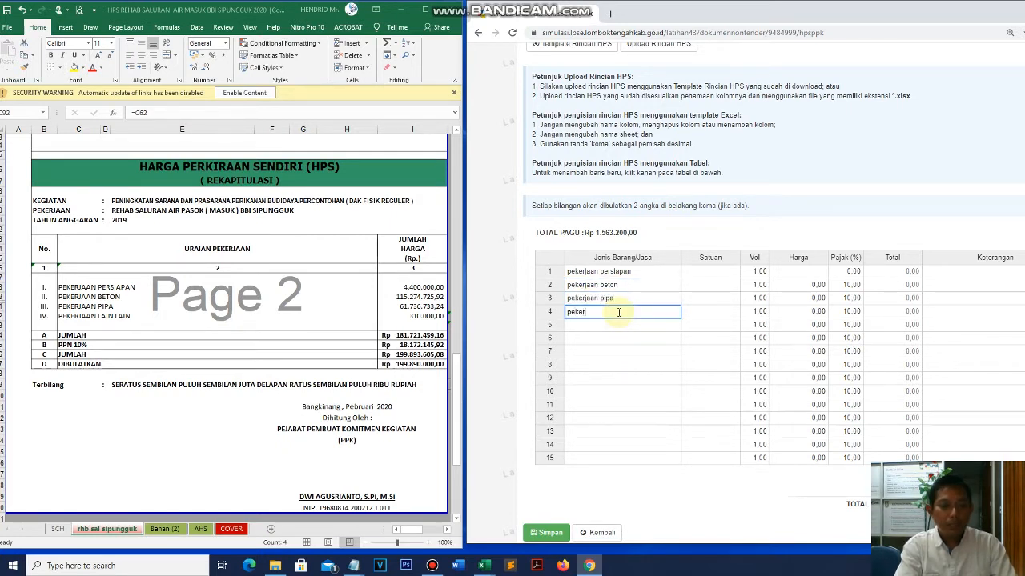
{"action": "type", "text": "jaan laian lain"}
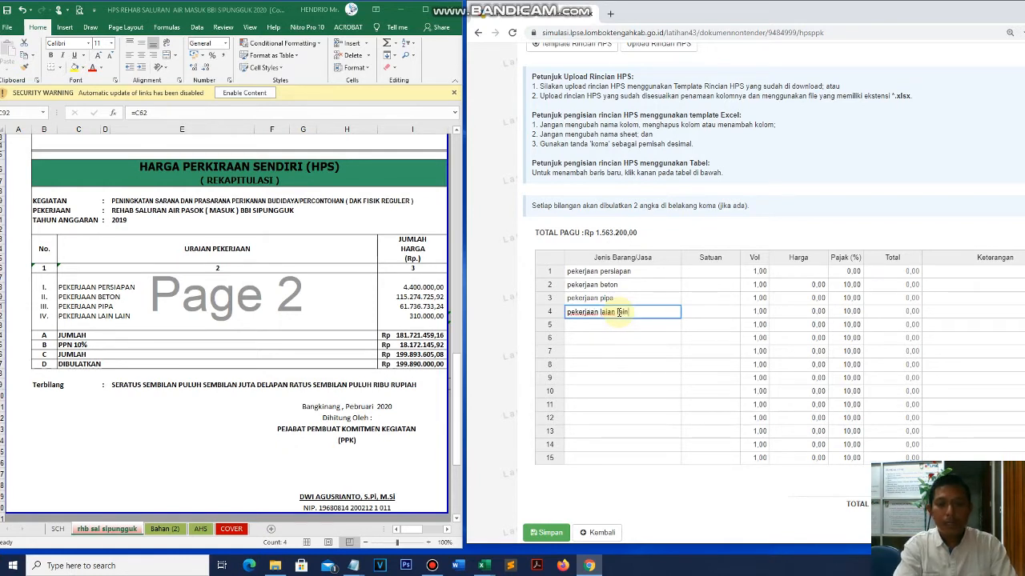
{"action": "key", "text": "Return"}
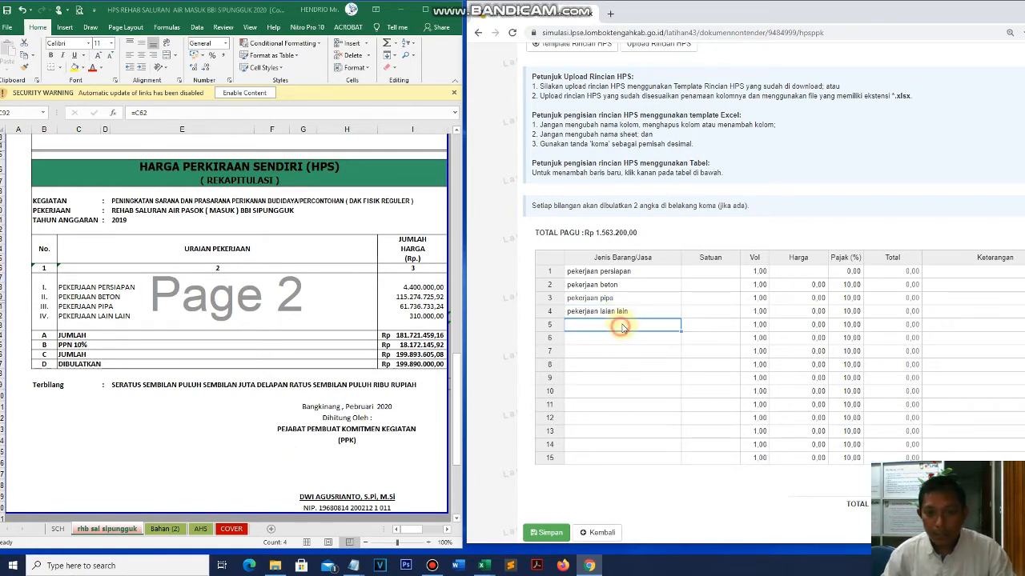
- Review the entered item names by moving between rows 1–5
{"action": "left_click", "coordinate": [627, 273]}
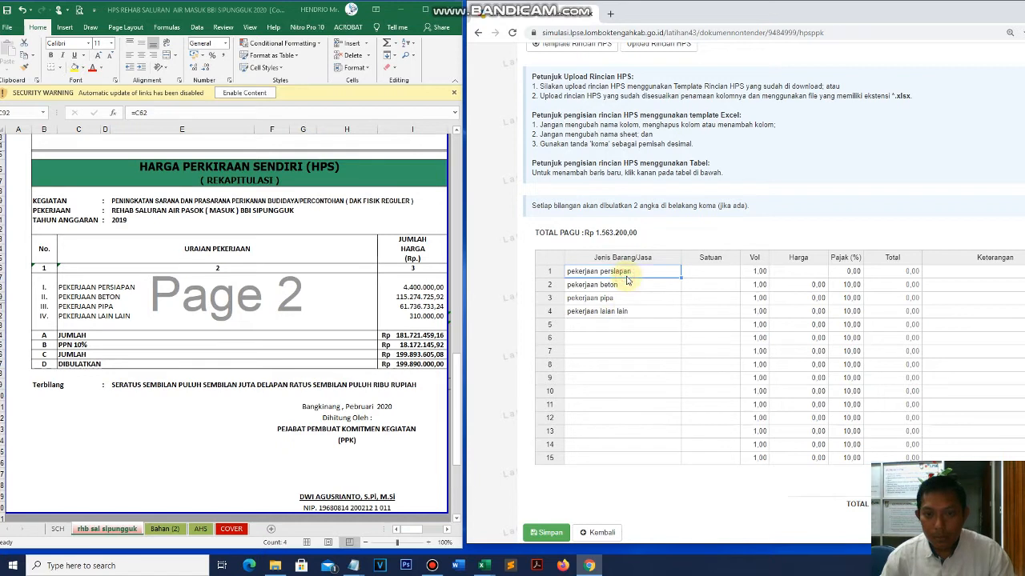
{"action": "left_click", "coordinate": [627, 312]}
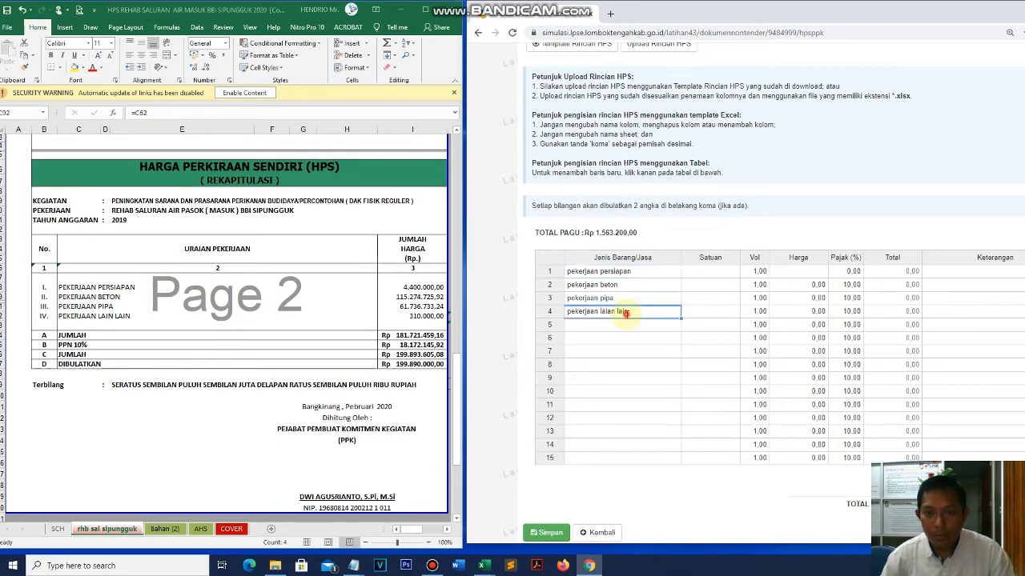
{"action": "left_click", "coordinate": [629, 285]}
{"action": "left_click", "coordinate": [636, 314]}
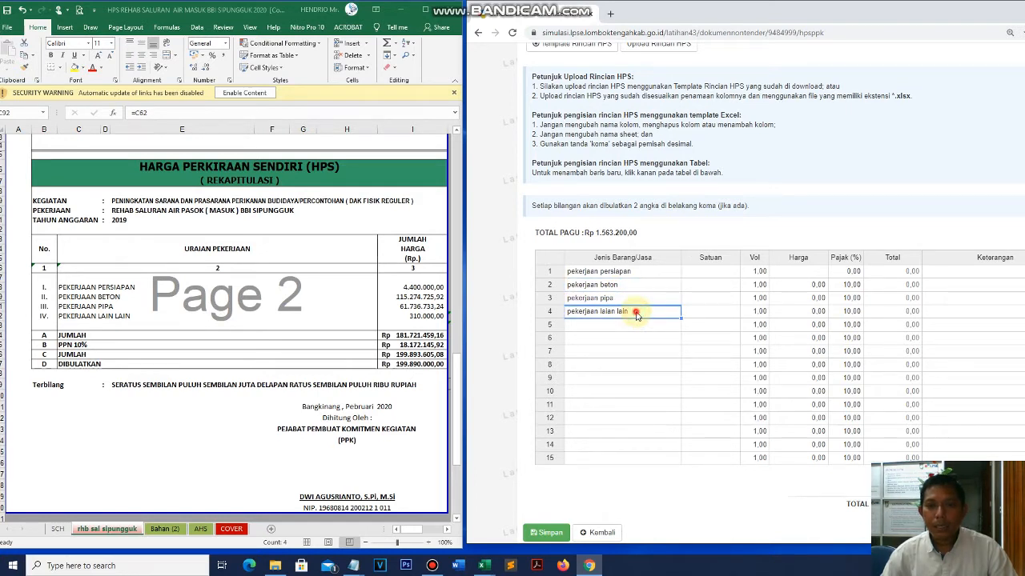
{"action": "left_click", "coordinate": [628, 327]}
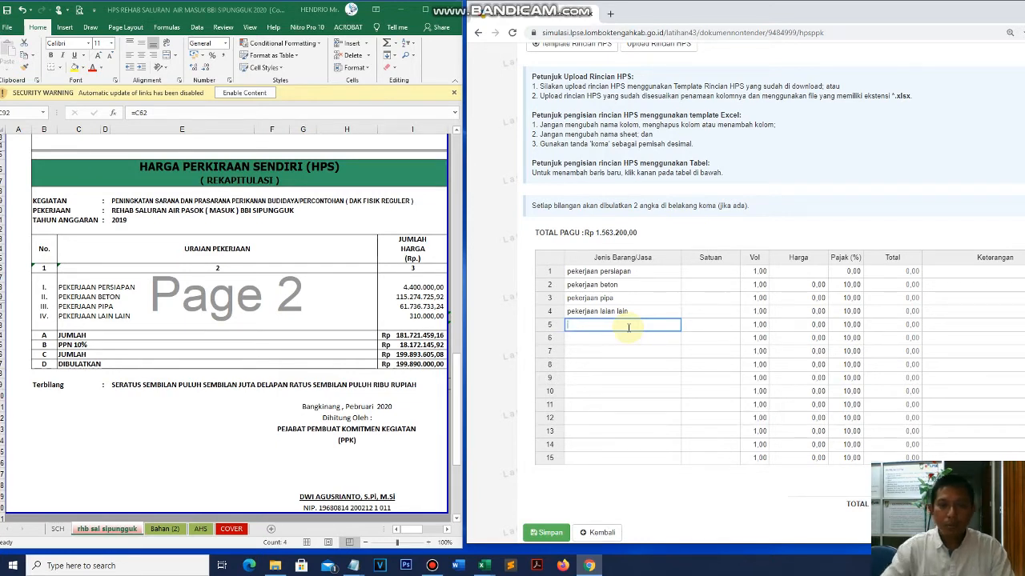
{"action": "left_click", "coordinate": [630, 312]}
{"action": "left_click", "coordinate": [631, 334]}
- Enter 1paket as row 1's Satuan and fill it down to rows 2–4, each with volume 1.00
{"action": "left_click", "coordinate": [630, 313]}
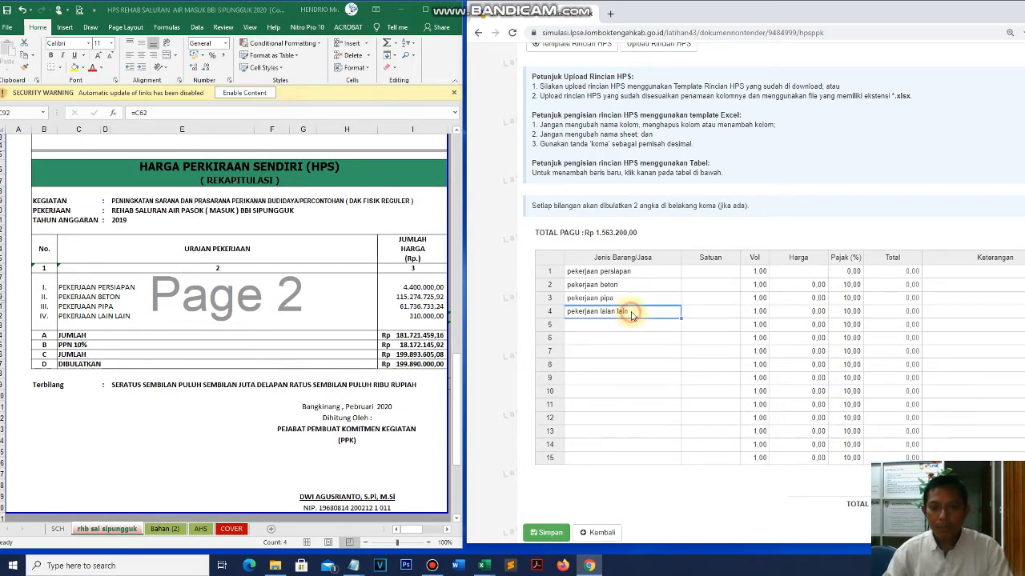
{"action": "left_click", "coordinate": [714, 272]}
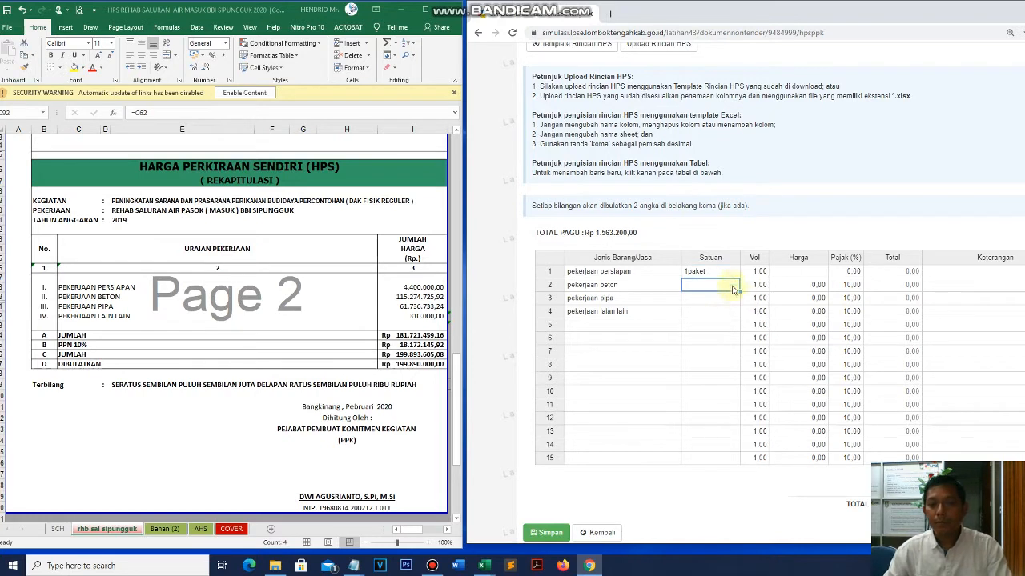
{"action": "left_click_drag", "start_coordinate": [741, 276], "coordinate": [739, 317]}
{"action": "left_click", "coordinate": [709, 352]}
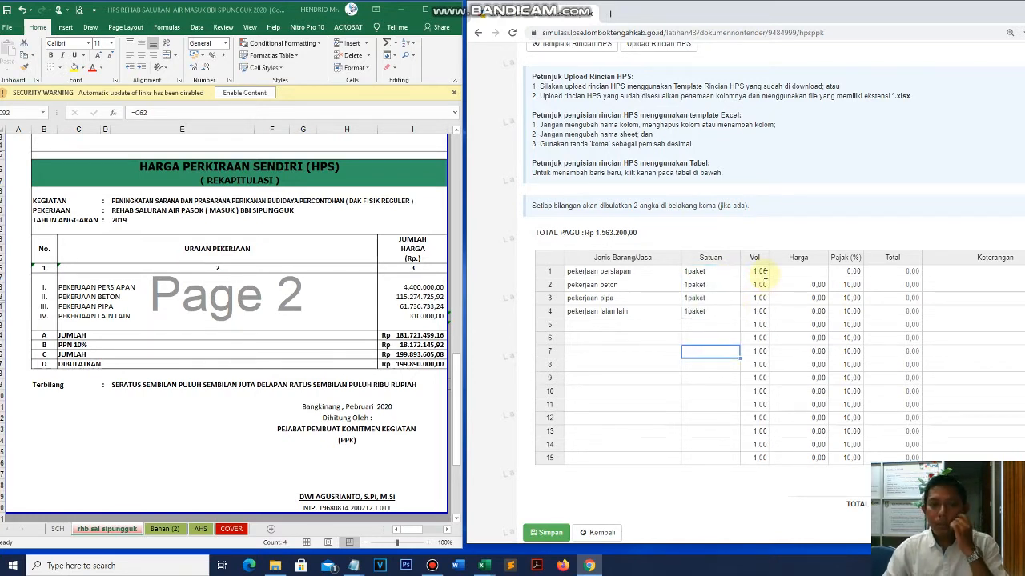
{"action": "left_click", "coordinate": [762, 272]}
{"action": "left_click", "coordinate": [800, 275]}
{"action": "left_click", "coordinate": [801, 337]}
- Look up the persiapan amount 4.400.000,00 in the recap and enter it as row 1's Harga
{"action": "left_click", "coordinate": [801, 276]}
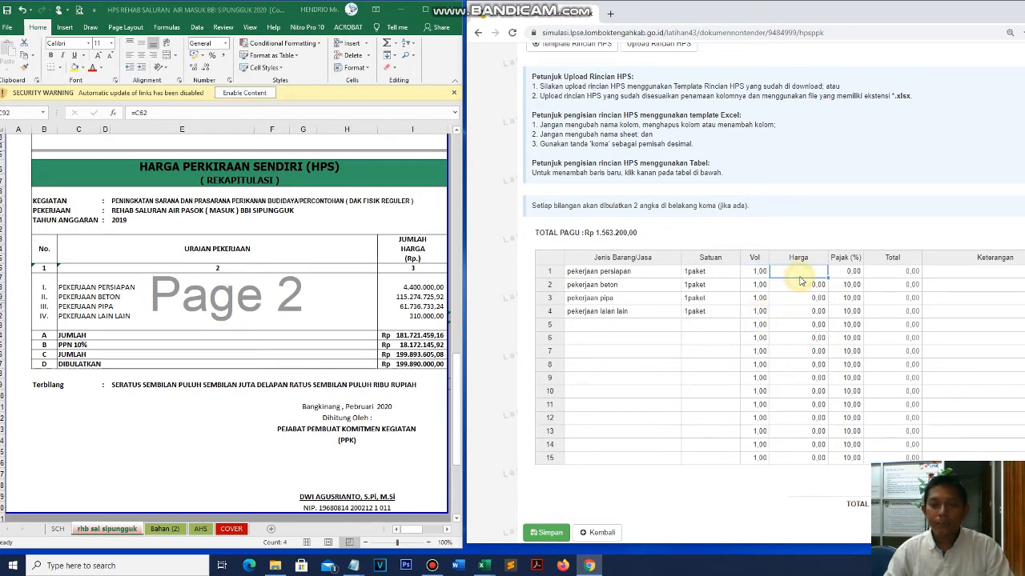
{"action": "left_click", "coordinate": [257, 285]}
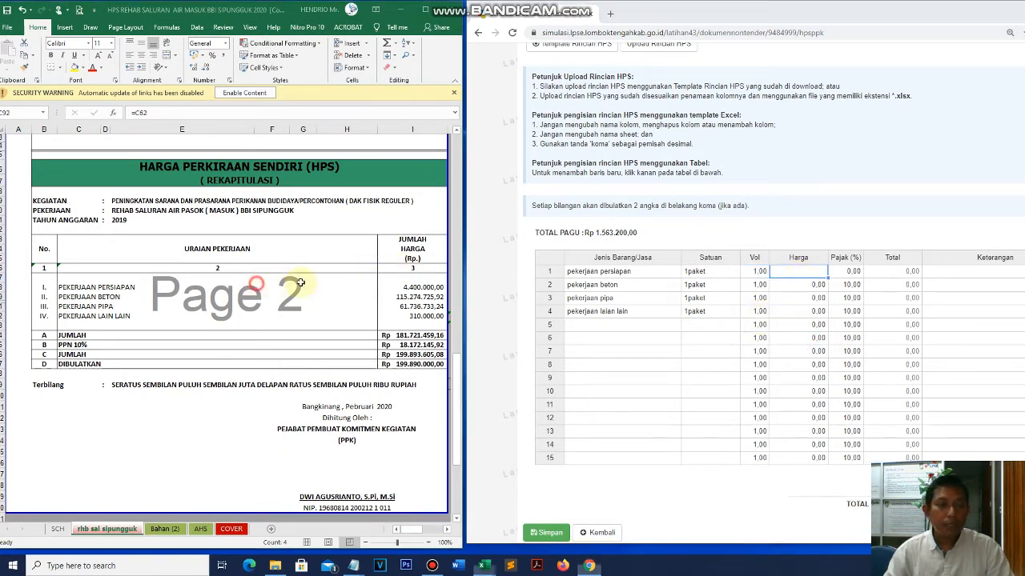
{"action": "left_click", "coordinate": [416, 288]}
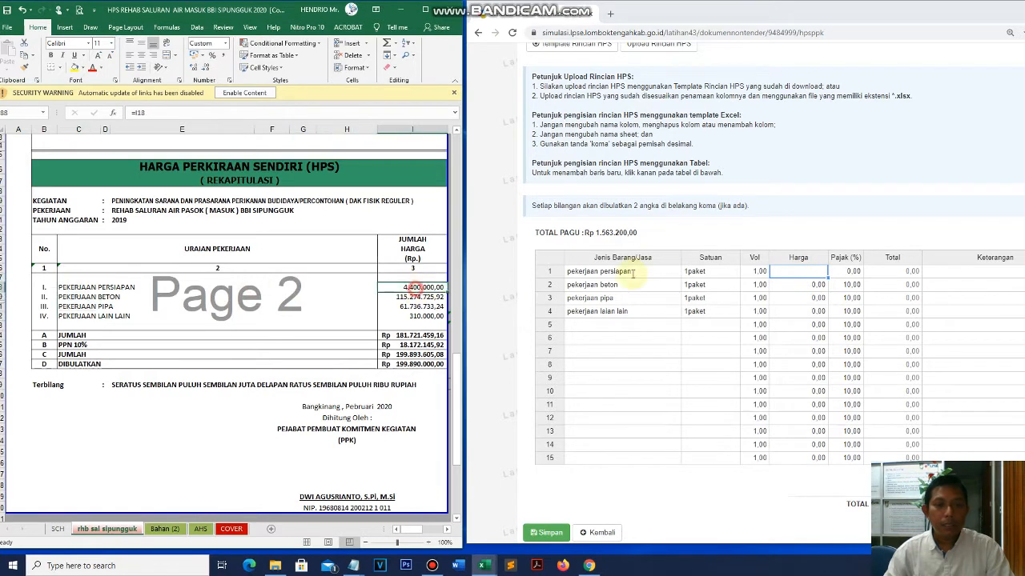
{"action": "left_click", "coordinate": [796, 298]}
{"action": "left_click", "coordinate": [795, 272]}
{"action": "type", "text": "4400000"}
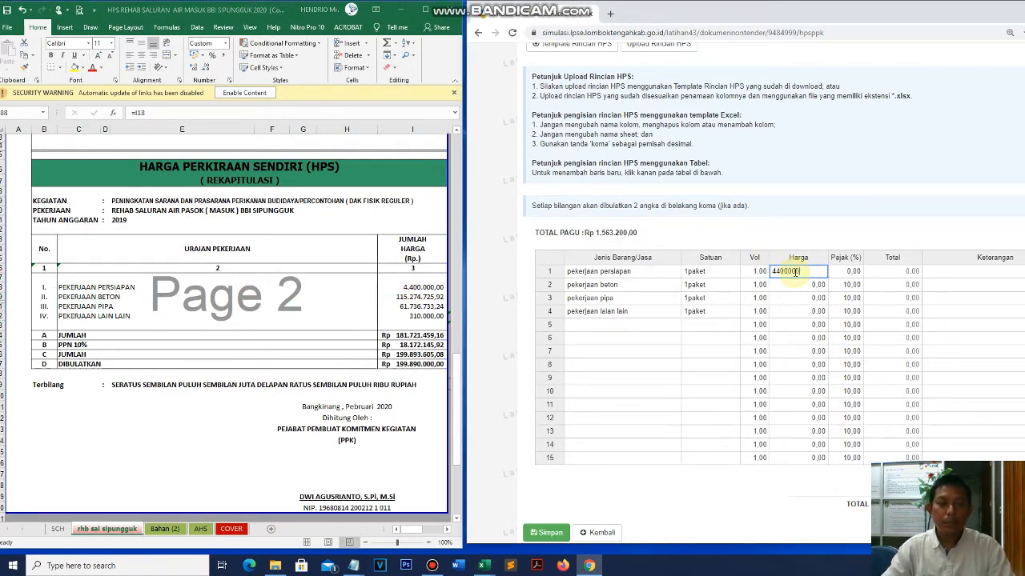
{"action": "key", "text": "Return"}
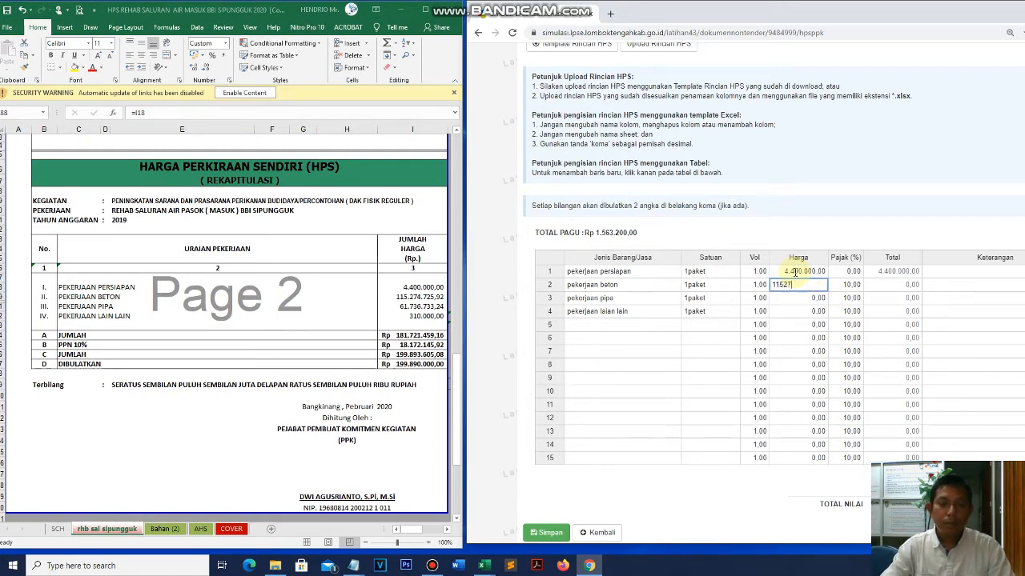
- Enter the beton price 115.274.725,92 and the pipa and lain lain prices in rows 2–4
{"action": "type", "text": "115.274.725"}
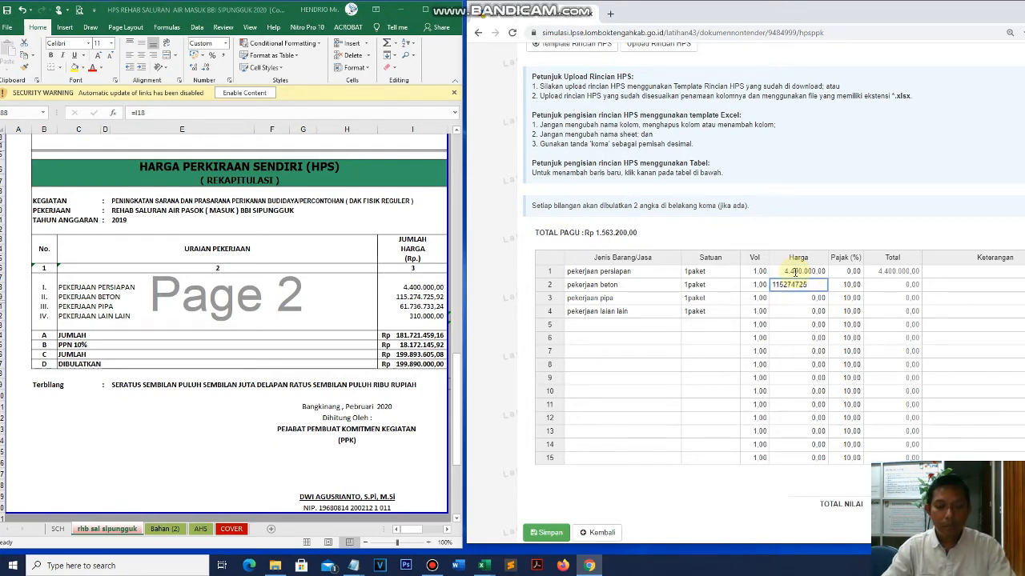
{"action": "type", "text": ",92"}
{"action": "key", "text": "Return"}
{"action": "type", "text": "61736733,24"}
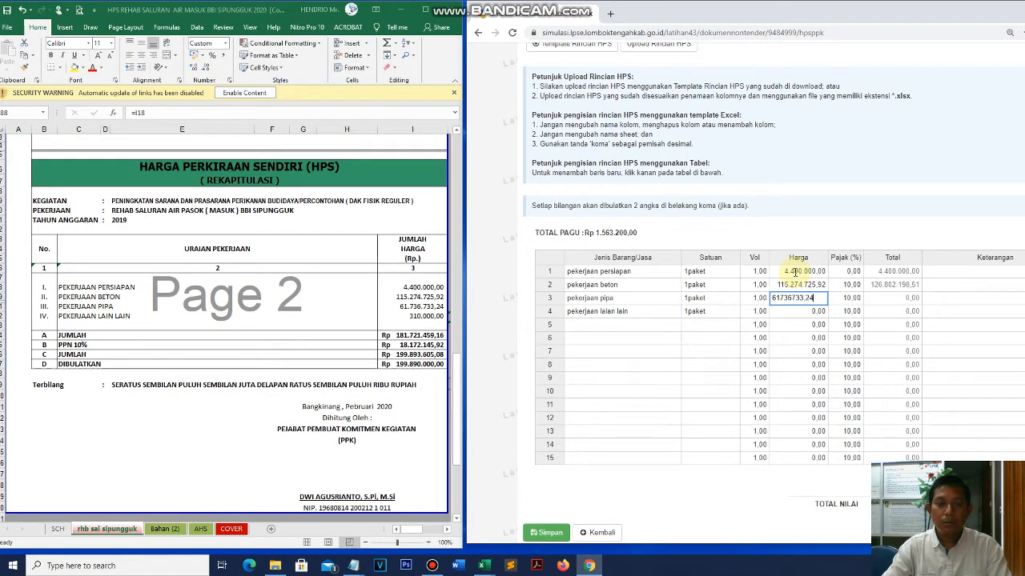
{"action": "key", "text": "Return"}
{"action": "type", "text": "310000"}
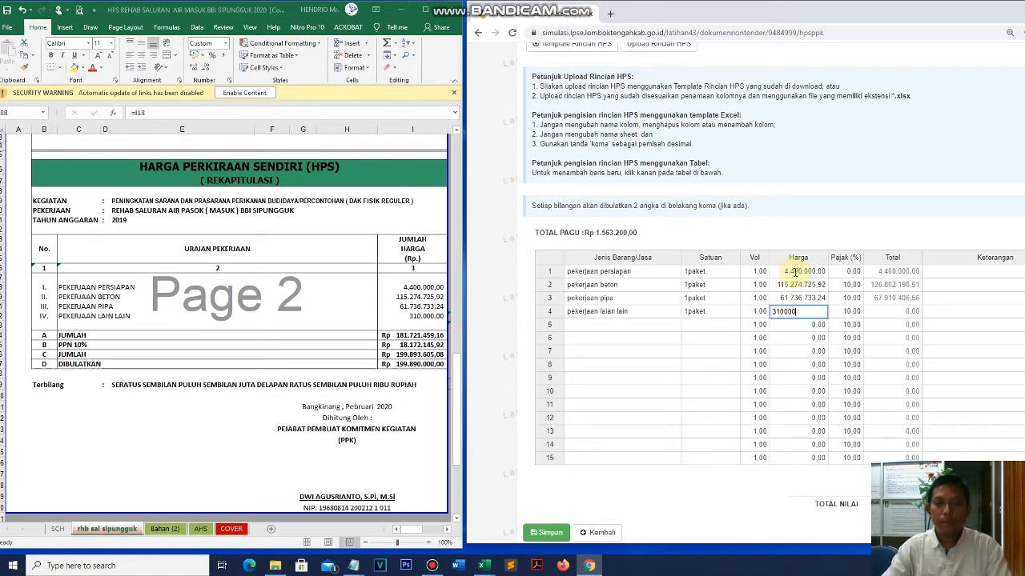
{"action": "key", "text": "Return"}
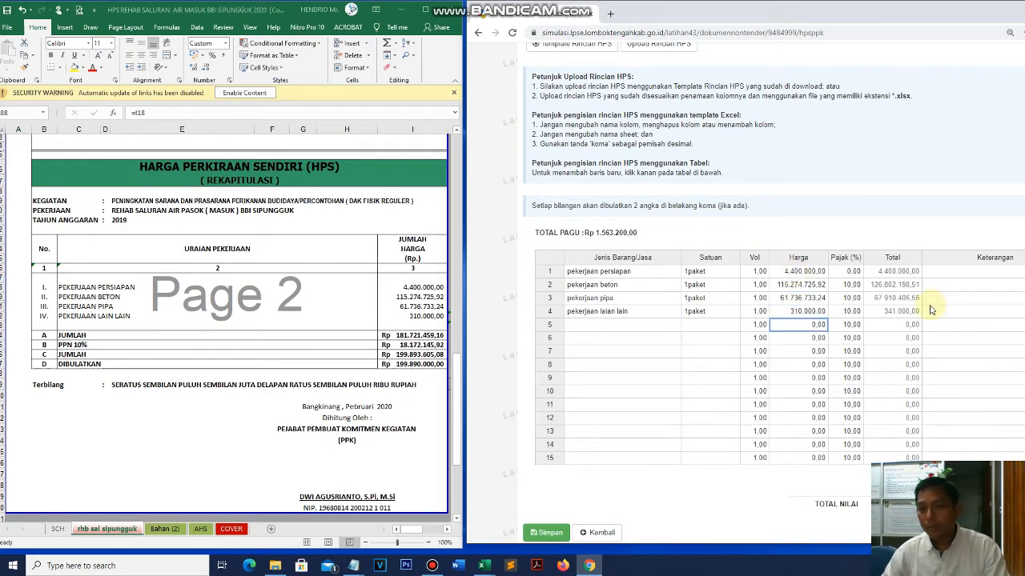
- Set row 1's Pajak (%) to 10
{"action": "left_click", "coordinate": [848, 272]}
{"action": "type", "text": "10"}
{"action": "key", "text": "Return"}
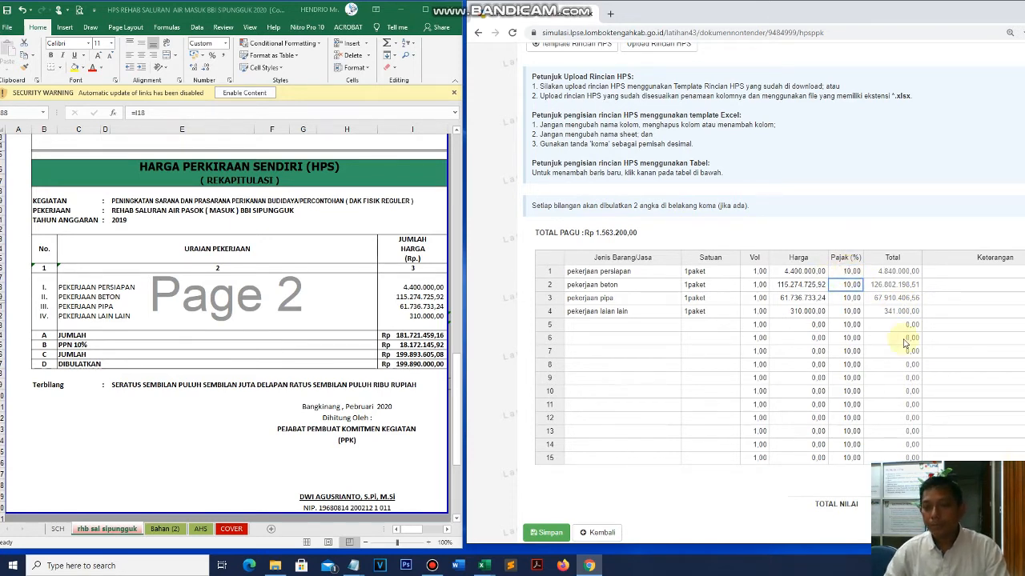
{"action": "left_click", "coordinate": [935, 326]}
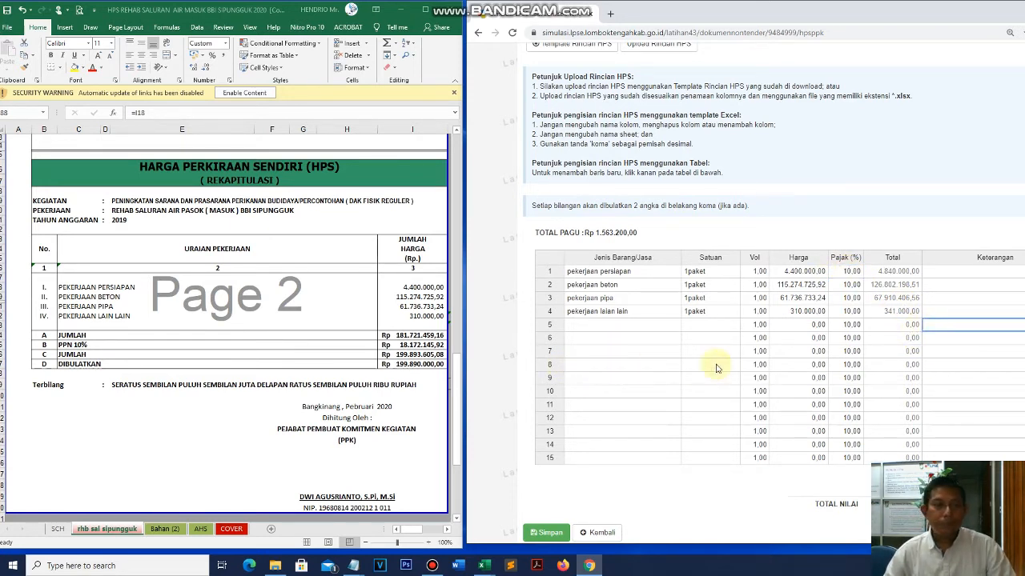
{"action": "scroll", "coordinate": [760, 320], "scroll_direction": "down", "scroll_amount": 2}
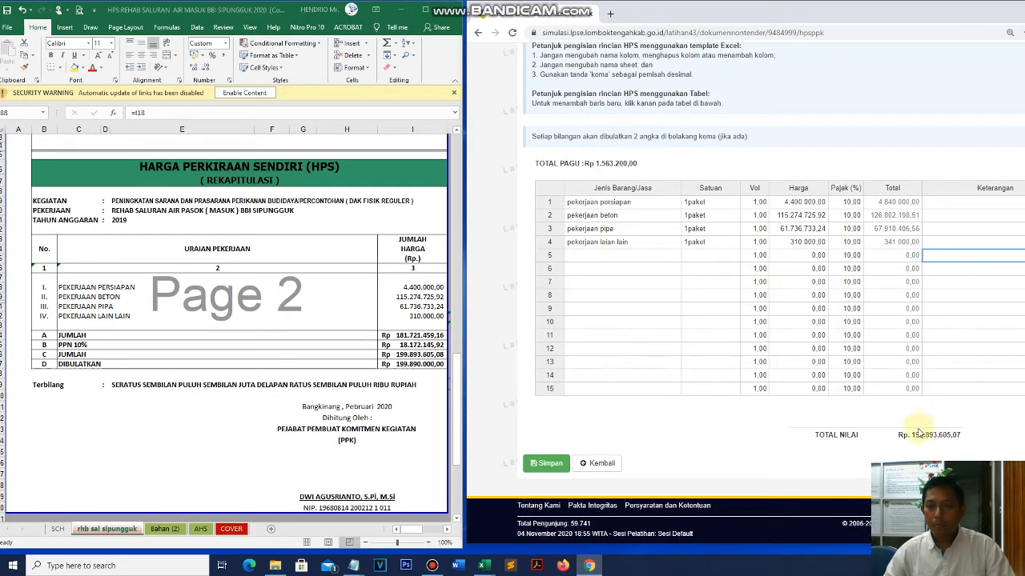
- Highlight the Rp 199.893.605,07 total and fill the recap's JUMLAH cell yellow
{"action": "left_click", "coordinate": [913, 435]}
{"action": "left_click_drag", "start_coordinate": [913, 435], "coordinate": [971, 434]}
{"action": "left_click", "coordinate": [412, 355]}
{"action": "left_click", "coordinate": [400, 355]}
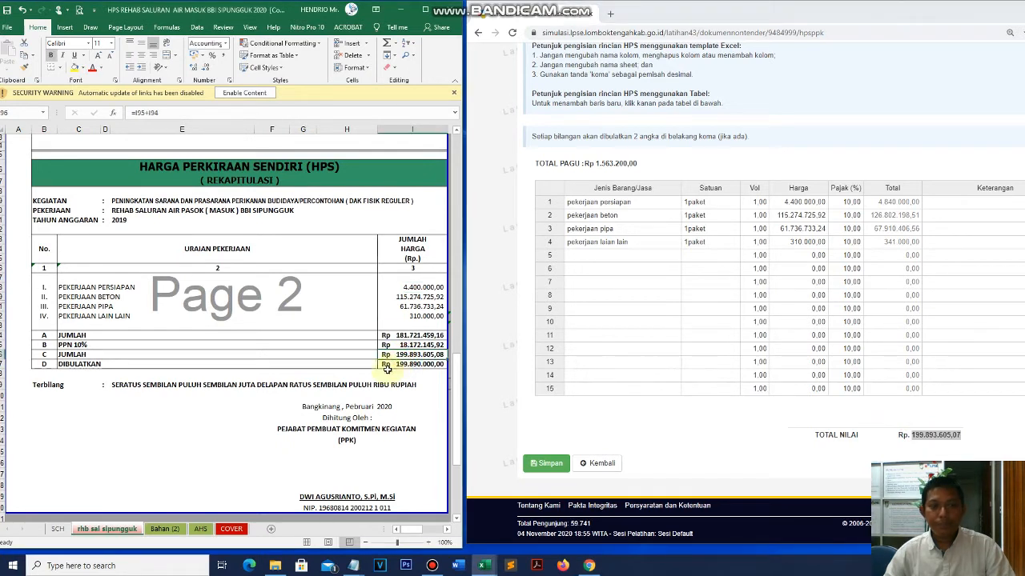
{"action": "left_click", "coordinate": [75, 68]}
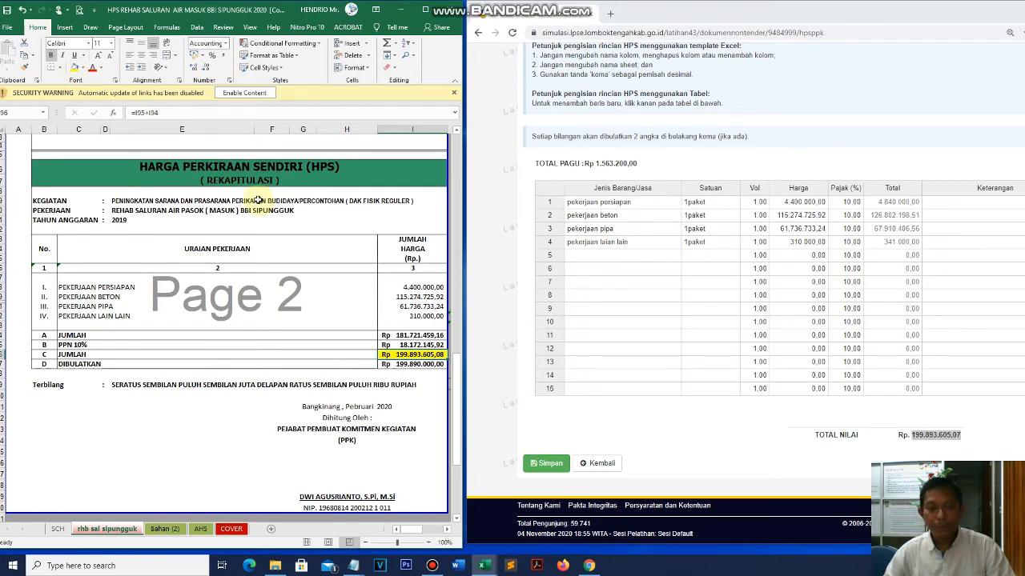
- Back in the HPS table, check the fourth item's total of 341.000,00
{"action": "left_click", "coordinate": [818, 336]}
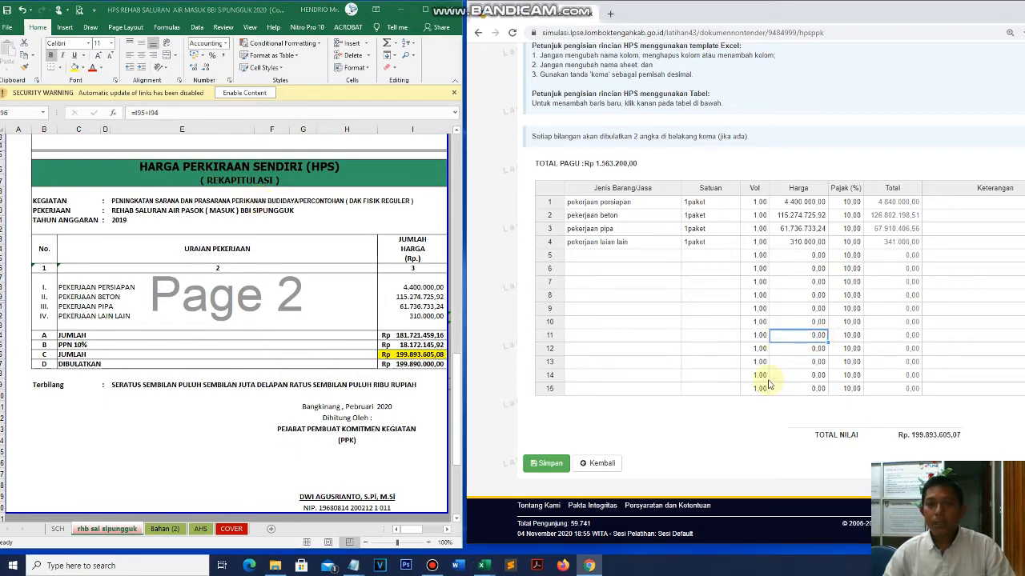
{"action": "scroll", "coordinate": [653, 380], "scroll_direction": "up", "scroll_amount": 2}
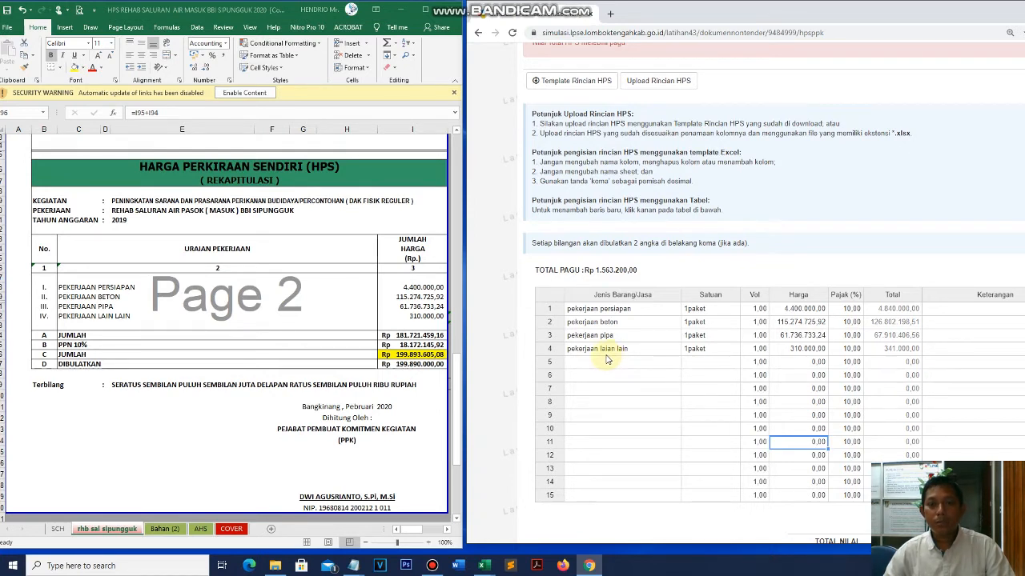
{"action": "left_click", "coordinate": [940, 349]}
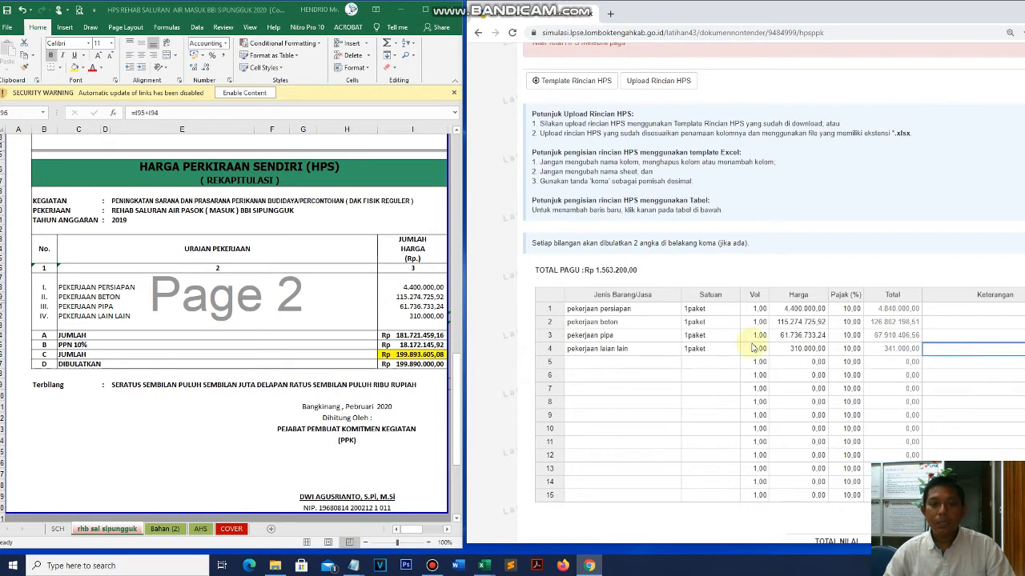
{"action": "left_click", "coordinate": [908, 349]}
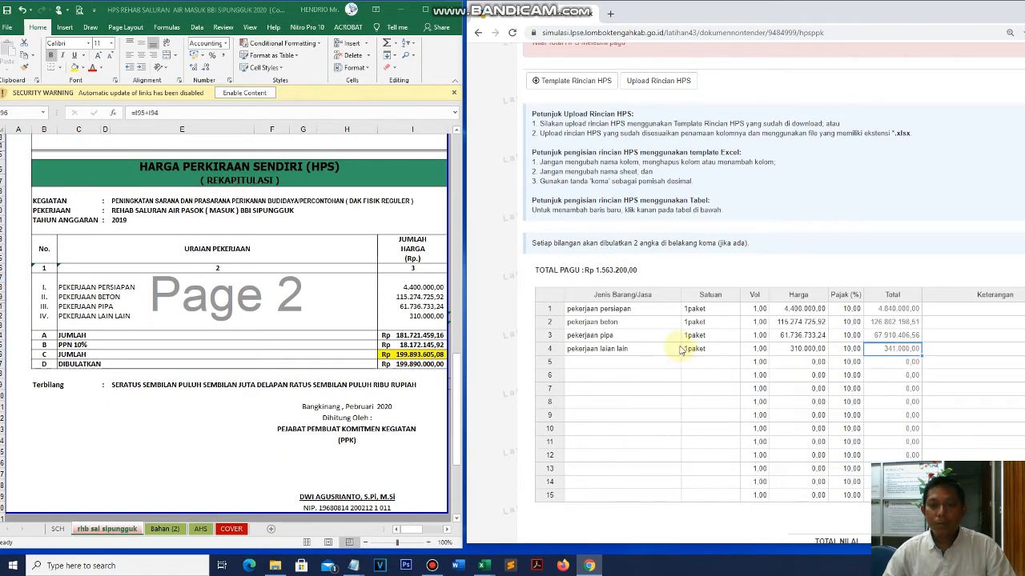
- Select the recap's column H unit prices from 500.000,00 down to 20.000,00
{"action": "left_click", "coordinate": [297, 298]}
{"action": "scroll", "coordinate": [296, 297], "scroll_direction": "up", "scroll_amount": 20}
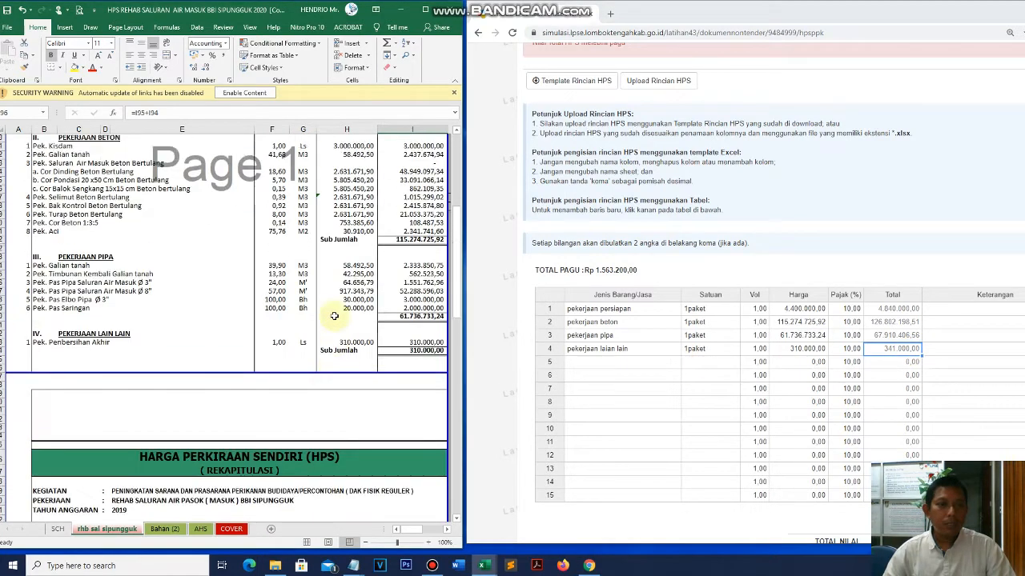
{"action": "scroll", "coordinate": [334, 316], "scroll_direction": "down", "scroll_amount": 2}
{"action": "left_click_drag", "start_coordinate": [357, 208], "coordinate": [356, 432]}
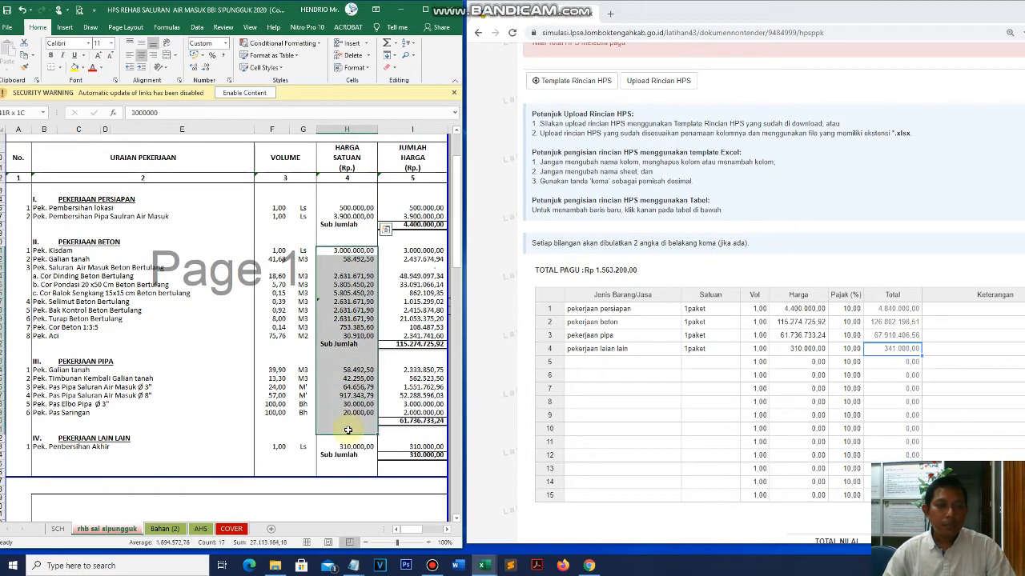
{"action": "left_click_drag", "start_coordinate": [350, 210], "coordinate": [357, 413]}
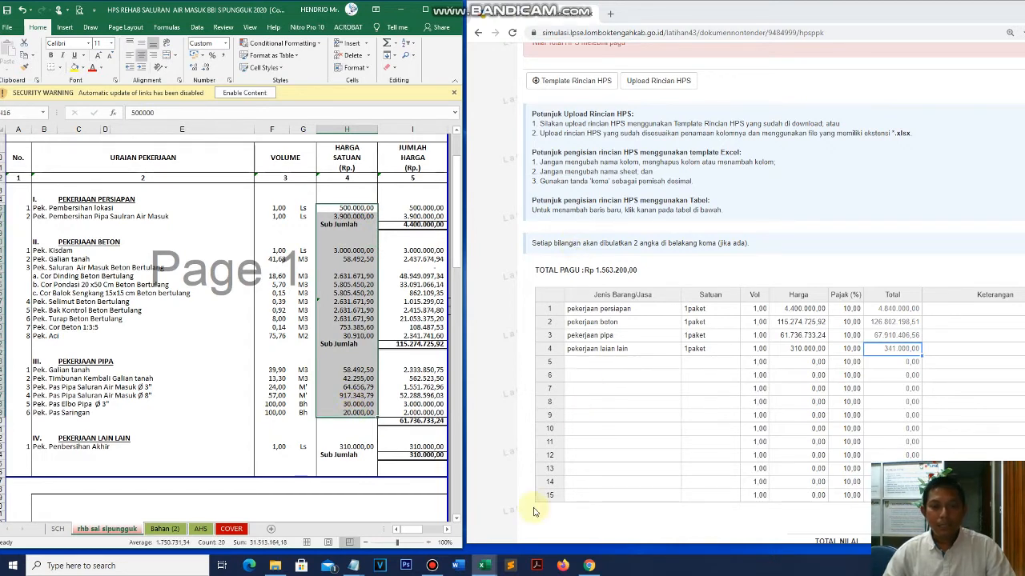
- Switch to the template-rincian workbook from the Excel taskbar previews
{"action": "left_click", "coordinate": [488, 566]}
{"action": "mouse_move", "coordinate": [513, 543]}
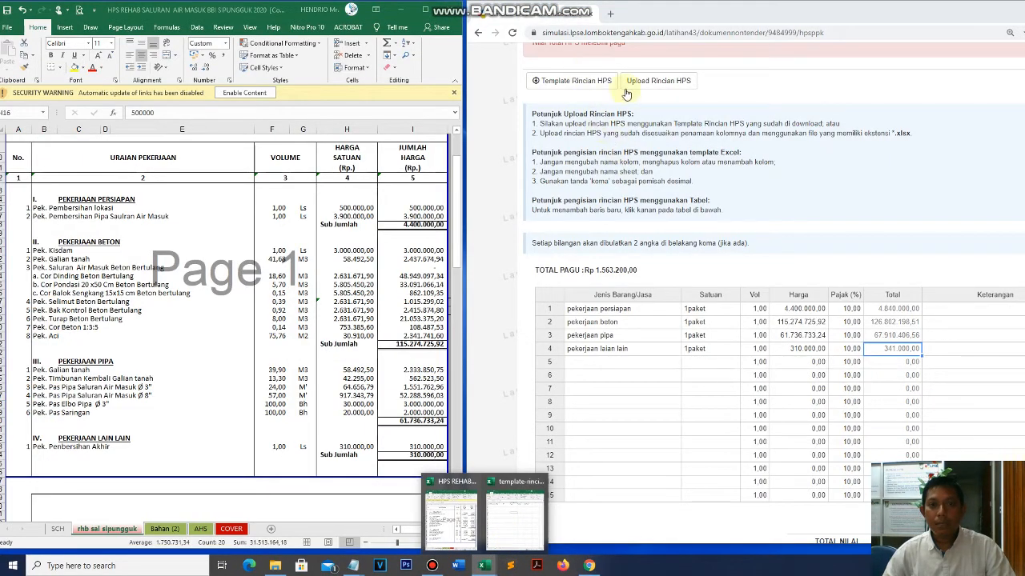
{"action": "left_click", "coordinate": [879, 199]}
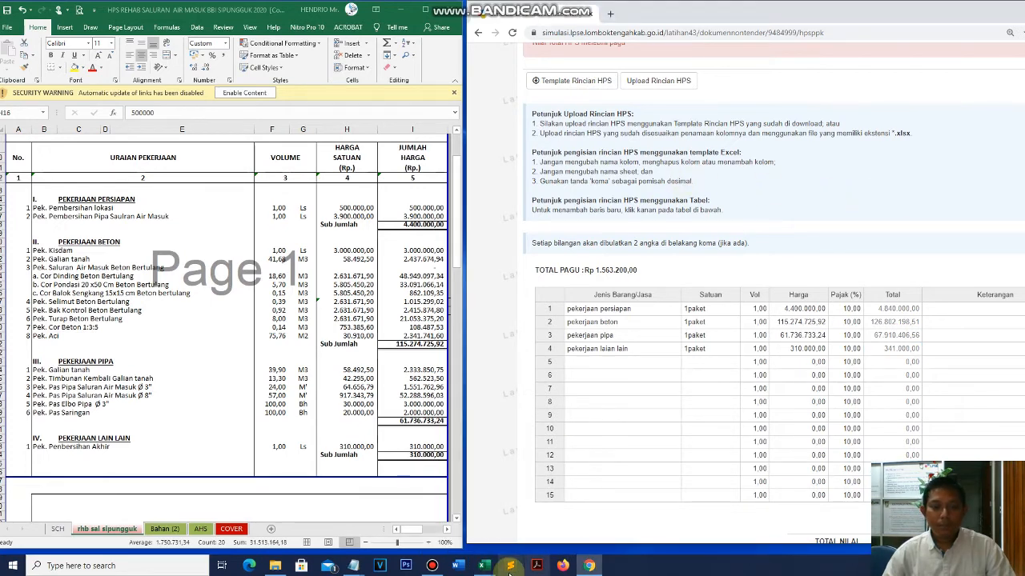
{"action": "left_click", "coordinate": [554, 84]}
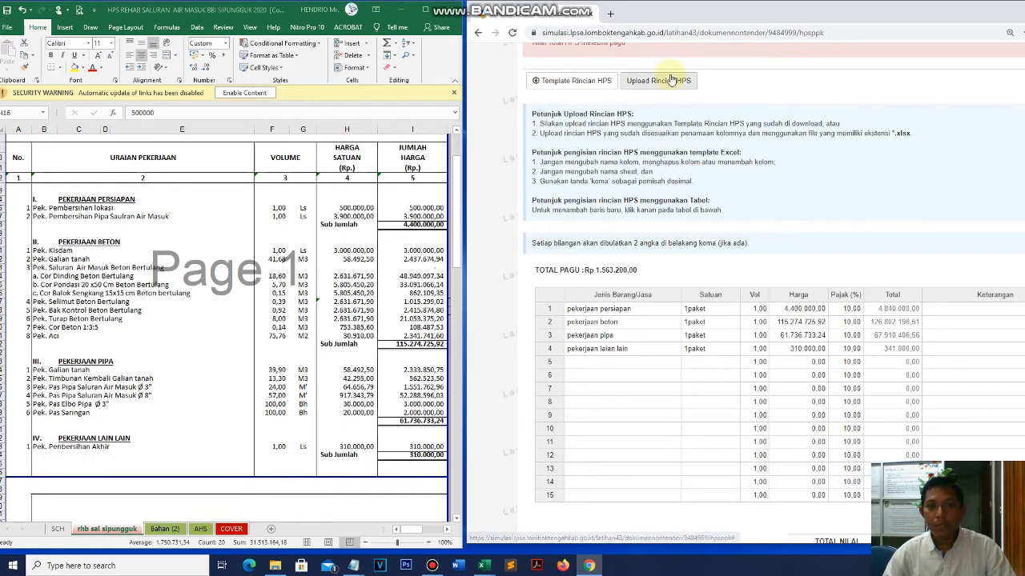
{"action": "mouse_move", "coordinate": [492, 566]}
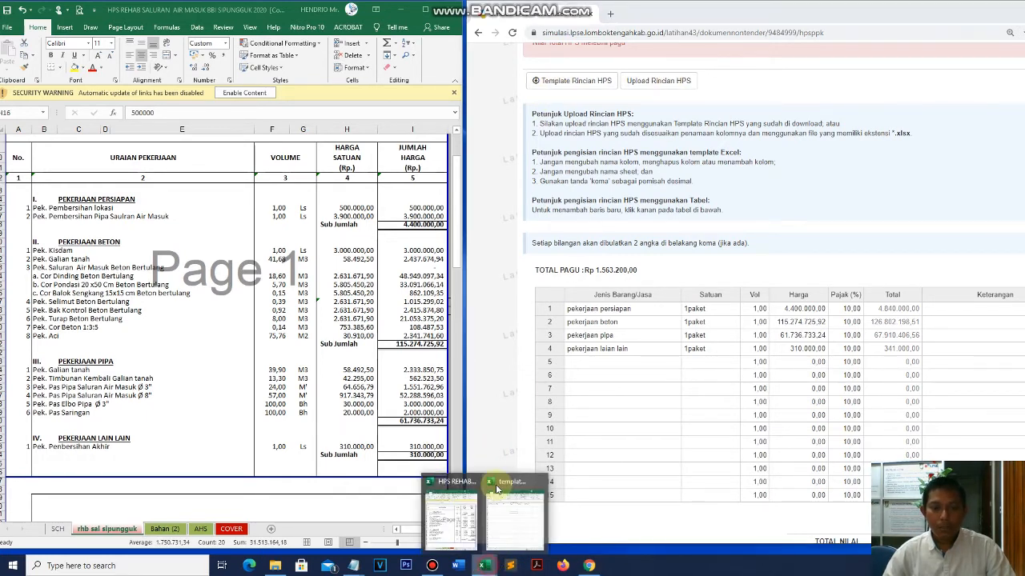
{"action": "left_click", "coordinate": [508, 506]}
- Paste the first two preparation item names from the HPS sheet as values into A2:A3
{"action": "left_click_drag", "start_coordinate": [407, 38], "coordinate": [1023, 32]}
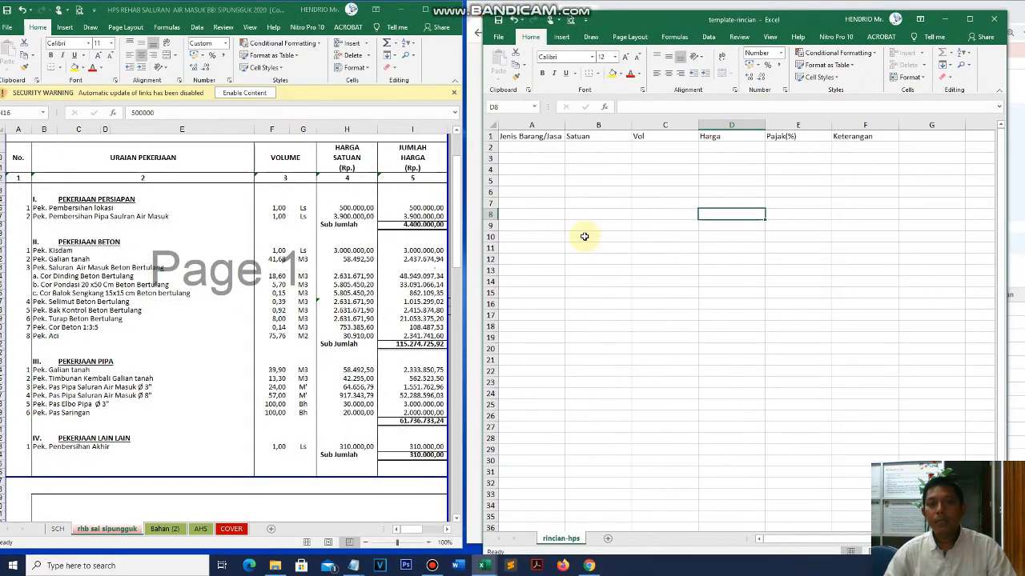
{"action": "left_click", "coordinate": [583, 236]}
{"action": "left_click", "coordinate": [530, 149]}
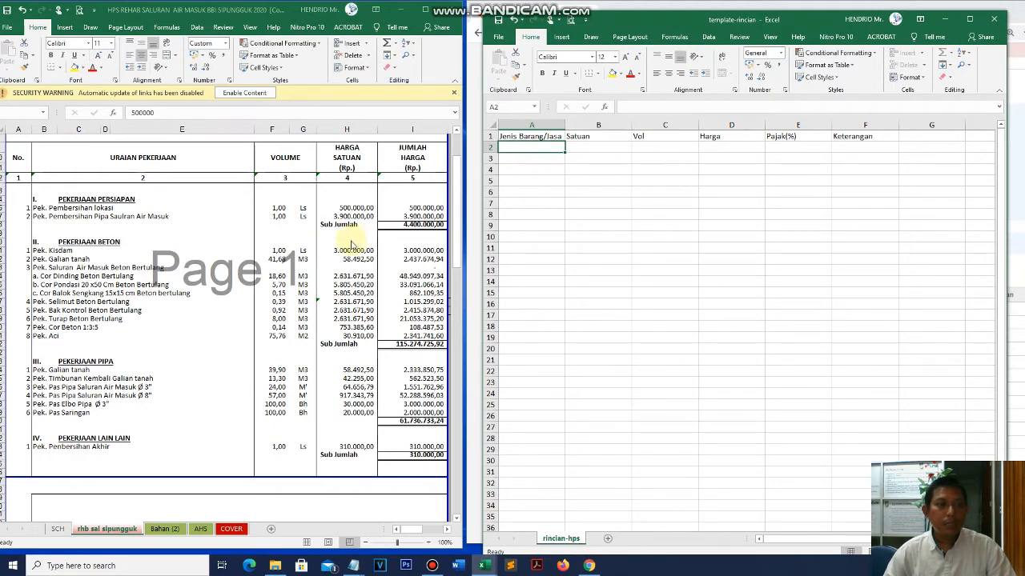
{"action": "left_click_drag", "start_coordinate": [40, 207], "coordinate": [39, 213]}
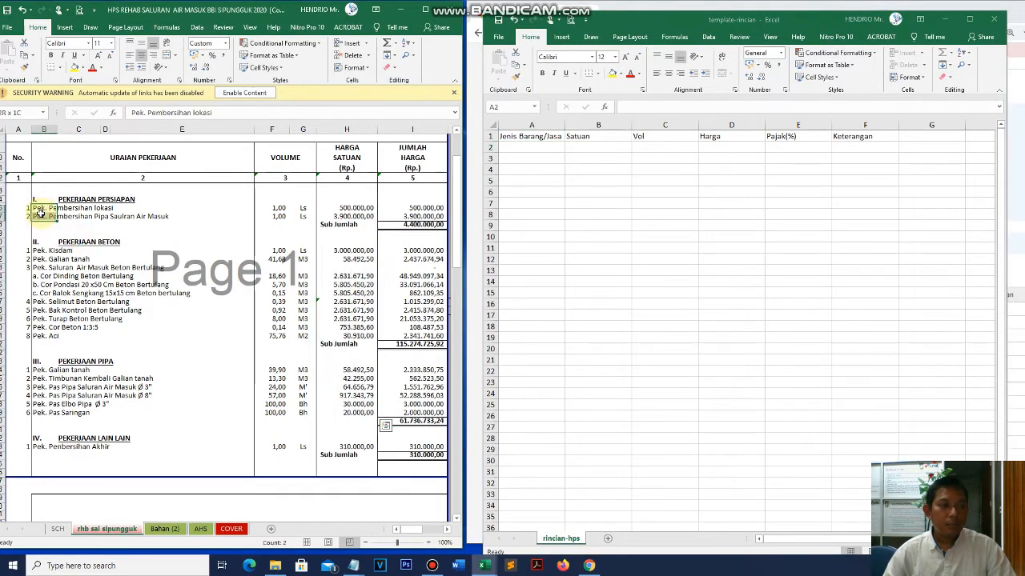
{"action": "key", "text": "ctrl+c"}
{"action": "left_click", "coordinate": [511, 148]}
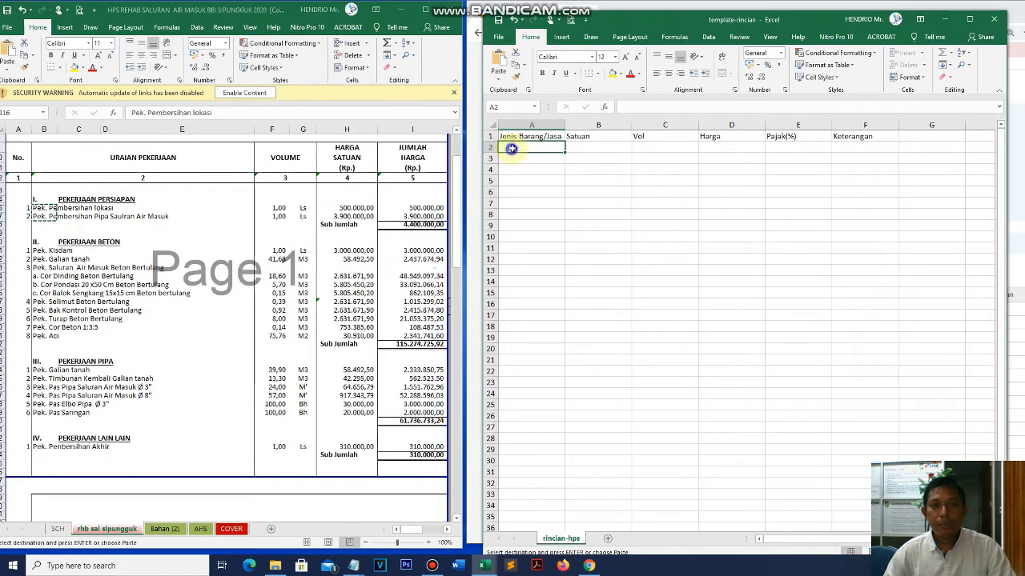
{"action": "right_click", "coordinate": [510, 148]}
{"action": "left_click", "coordinate": [551, 199]}
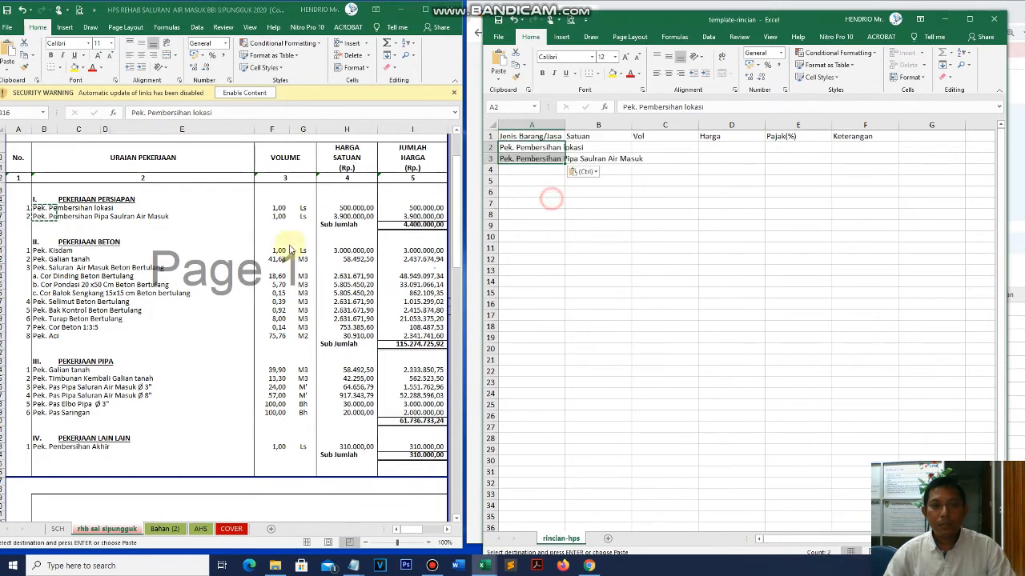
- Paste the concrete work items, Pek. Kisdam through Pek. Aci, as values into A4:A14
{"action": "left_click", "coordinate": [153, 248]}
{"action": "left_click_drag", "start_coordinate": [40, 250], "coordinate": [44, 337]}
{"action": "key", "text": "ctrl+c"}
{"action": "left_click", "coordinate": [530, 183]}
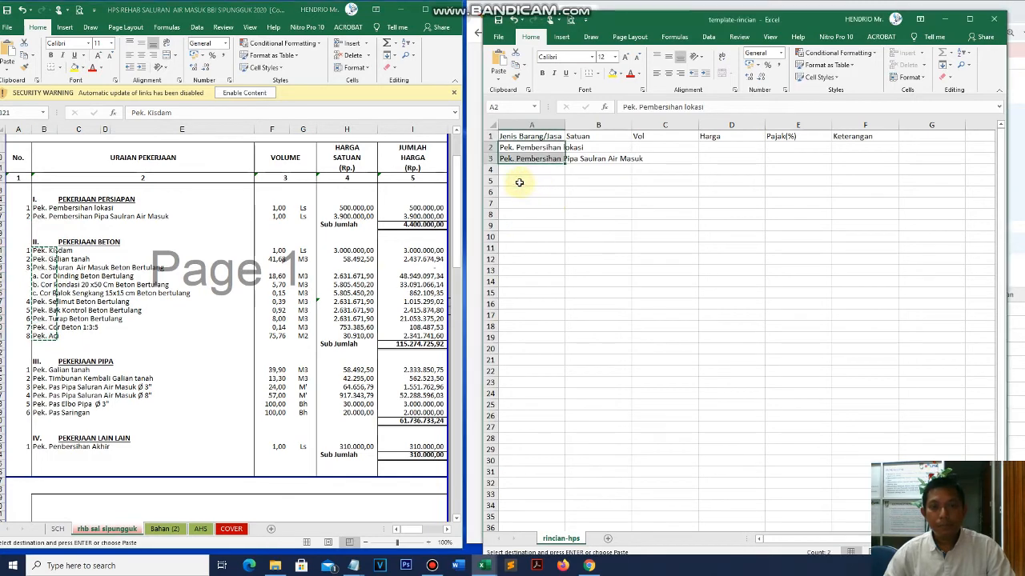
{"action": "left_click", "coordinate": [510, 171]}
{"action": "right_click", "coordinate": [511, 173]}
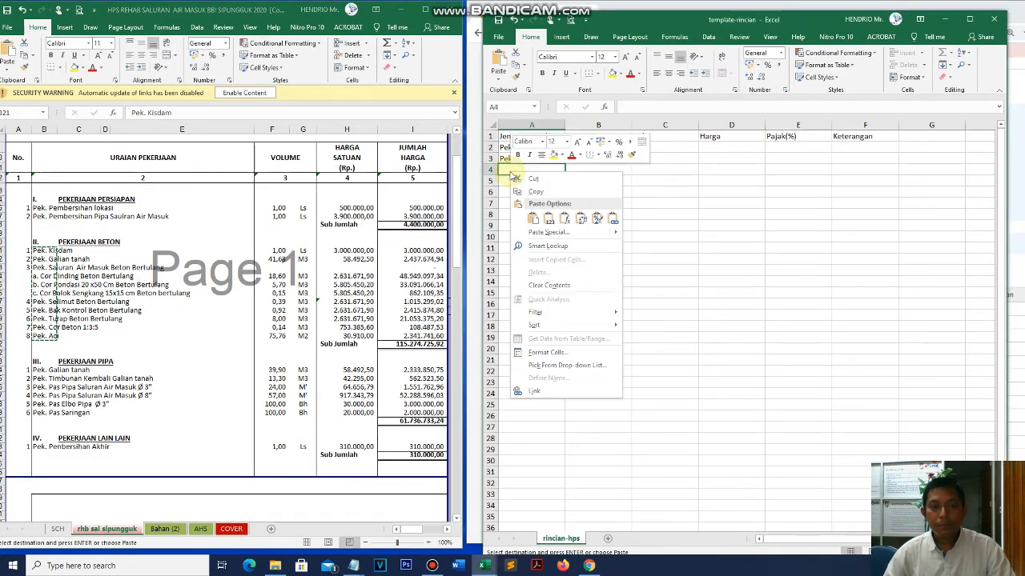
{"action": "left_click", "coordinate": [550, 222]}
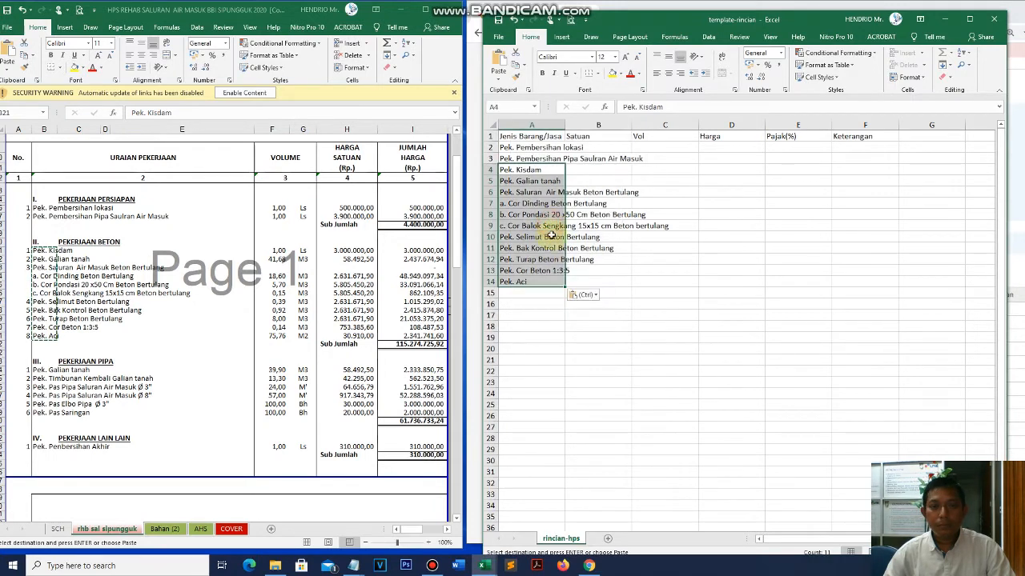
- Paste the six pipe work item names as values into A15:A20
{"action": "left_click_drag", "start_coordinate": [39, 370], "coordinate": [41, 413]}
{"action": "left_click", "coordinate": [517, 293]}
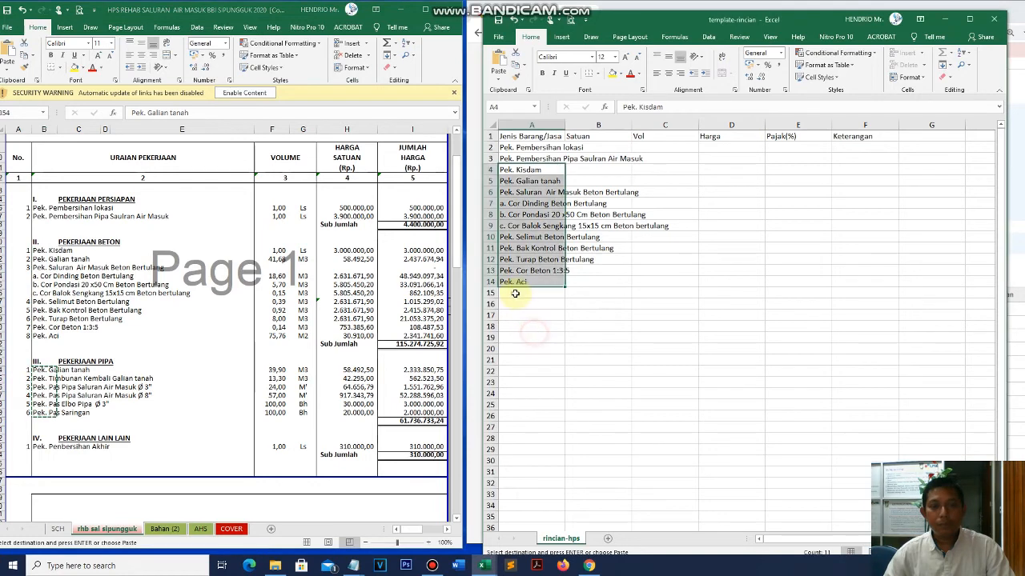
{"action": "right_click", "coordinate": [517, 293]}
{"action": "left_click", "coordinate": [552, 340]}
{"action": "left_click", "coordinate": [531, 385]}
- Paste Pek. Penbersihan Akhir as a value into A21
{"action": "left_click", "coordinate": [44, 446]}
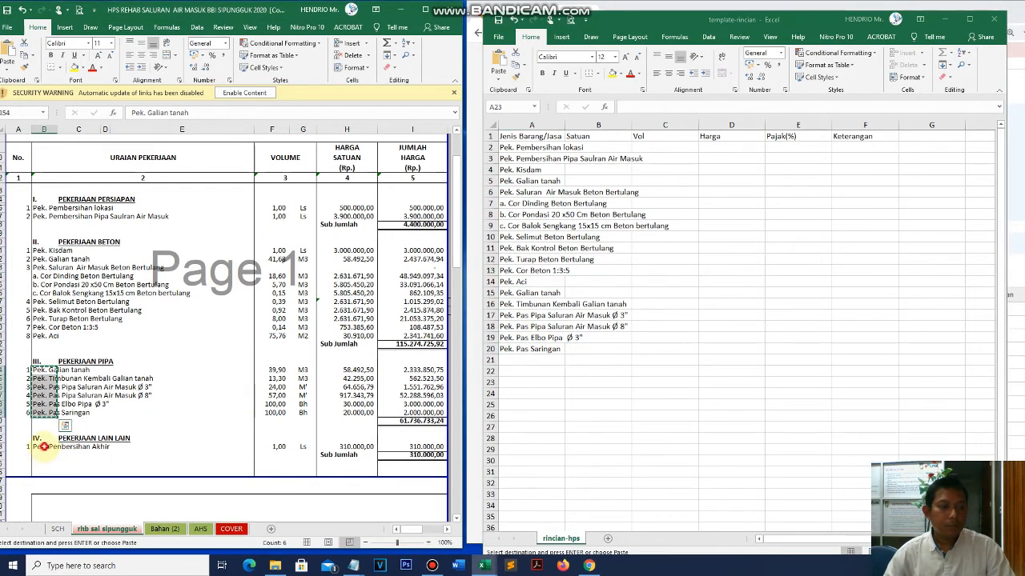
{"action": "left_click", "coordinate": [519, 359]}
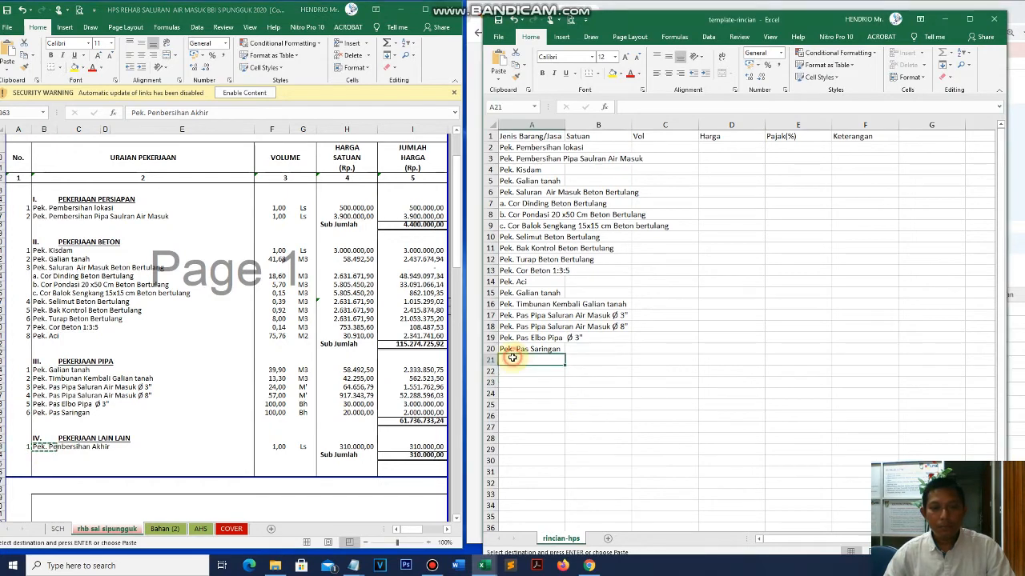
{"action": "right_click", "coordinate": [521, 360]}
{"action": "left_click", "coordinate": [552, 177]}
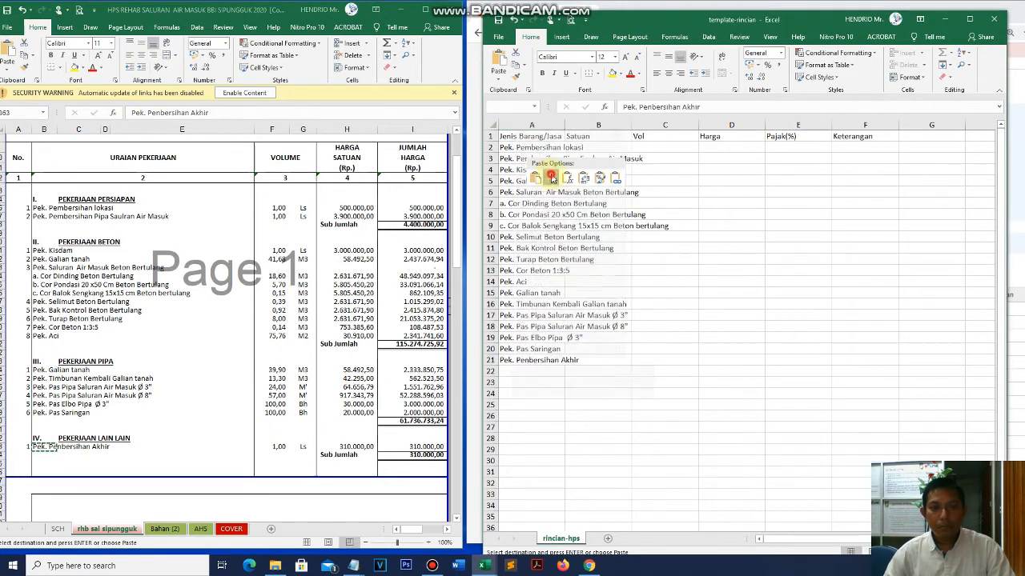
{"action": "left_click", "coordinate": [566, 394]}
- Note the PEKERJAAN PERSIAPAN and PEKERJAAN BETON headings, then autofit column A
{"action": "left_click", "coordinate": [83, 201]}
{"action": "left_click", "coordinate": [81, 242]}
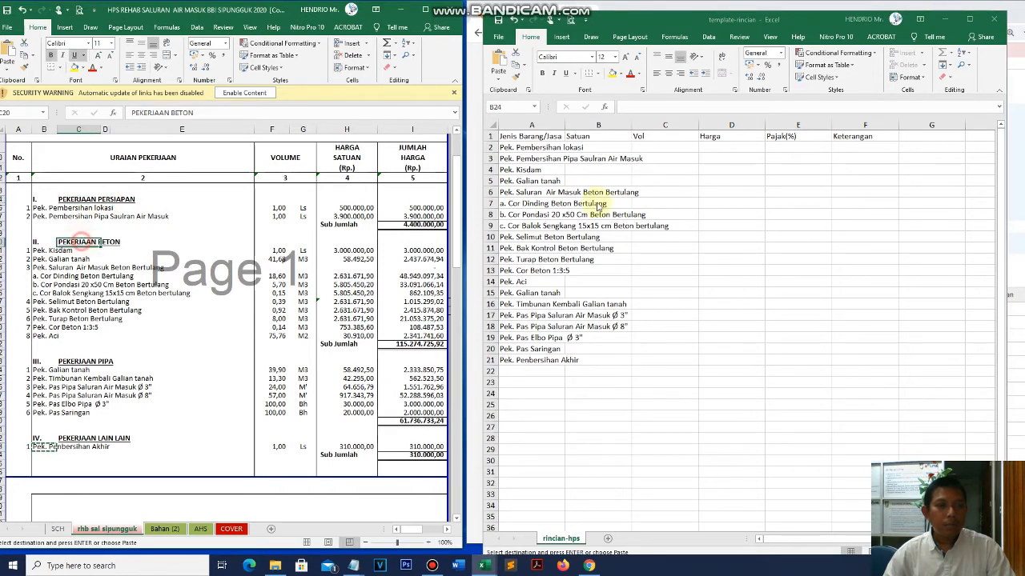
{"action": "left_click", "coordinate": [544, 151]}
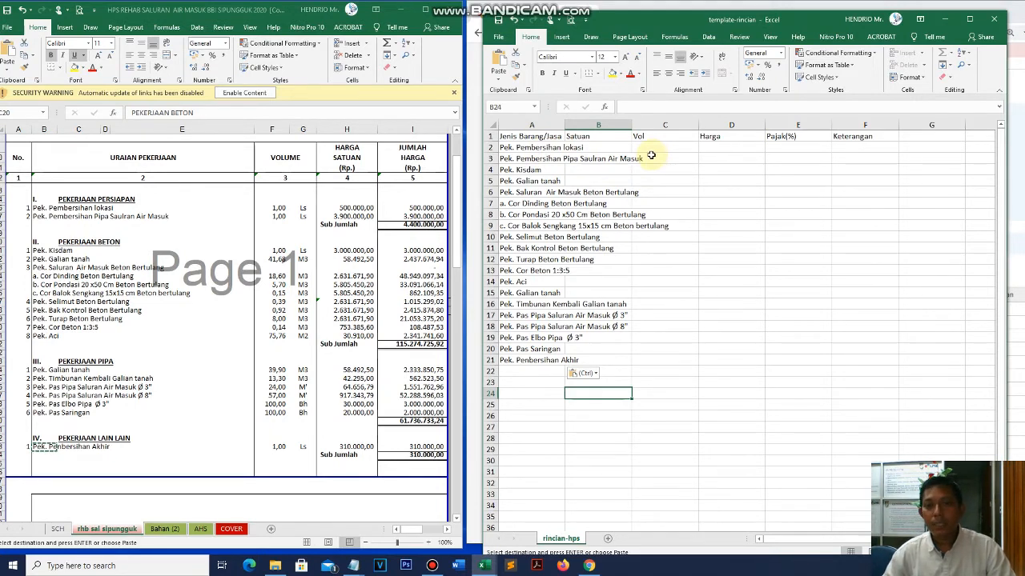
{"action": "left_click", "coordinate": [593, 148]}
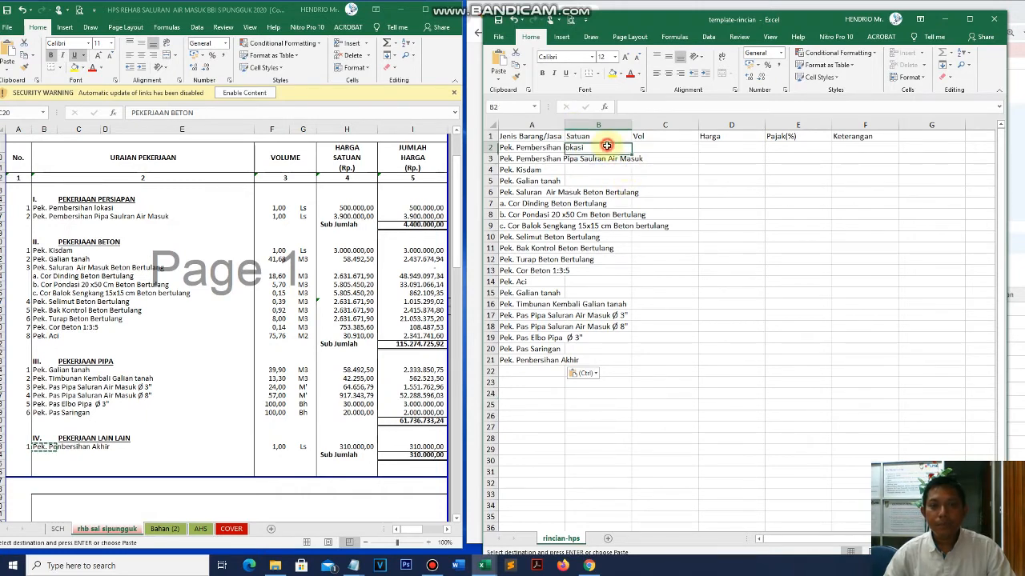
{"action": "double_click", "coordinate": [565, 124]}
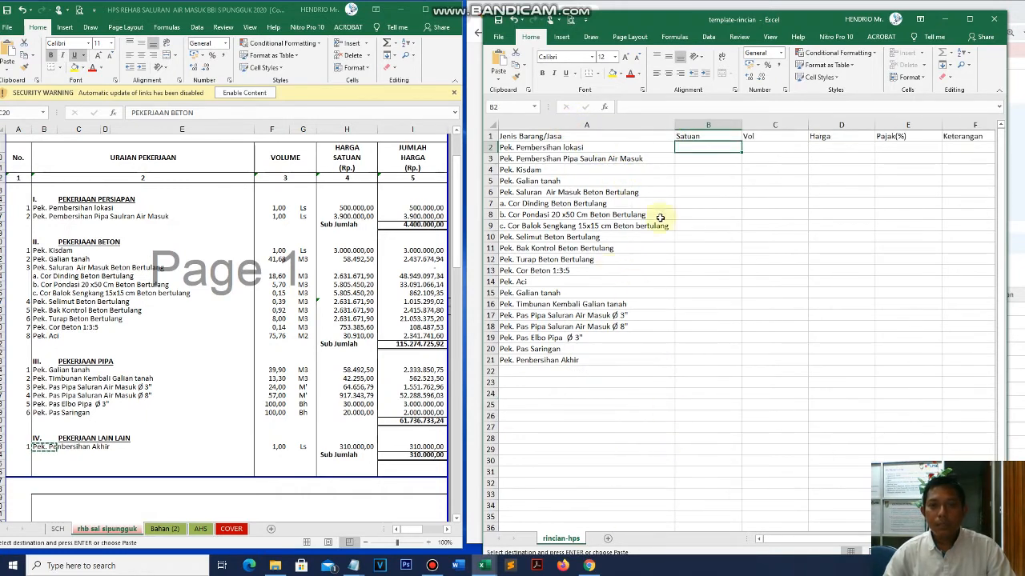
- Paste the two Ls units of the preparation items as values into B2:B3
{"action": "left_click", "coordinate": [282, 234]}
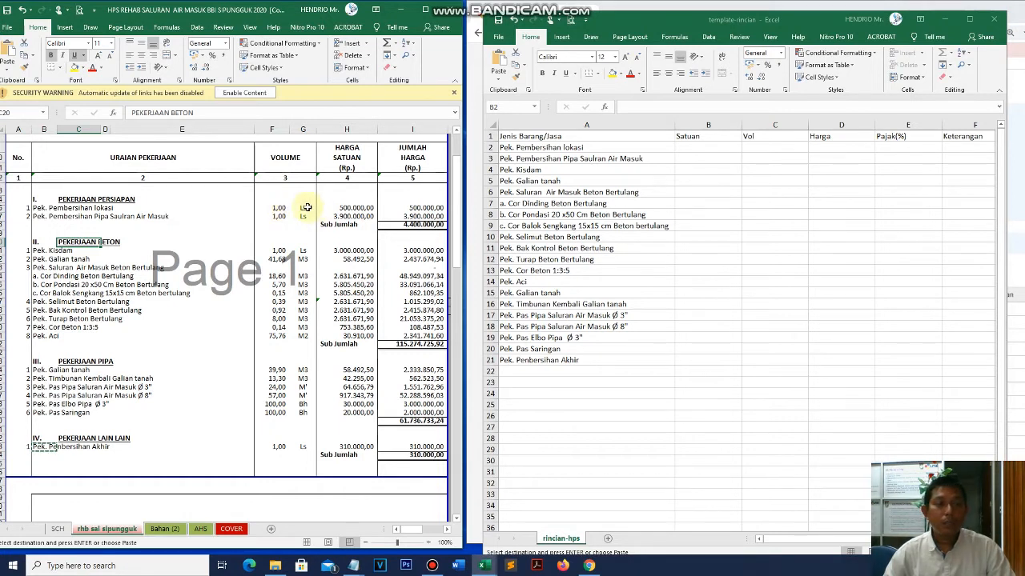
{"action": "left_click_drag", "start_coordinate": [304, 208], "coordinate": [304, 216]}
{"action": "key", "text": "ctrl+c"}
{"action": "left_click", "coordinate": [698, 147]}
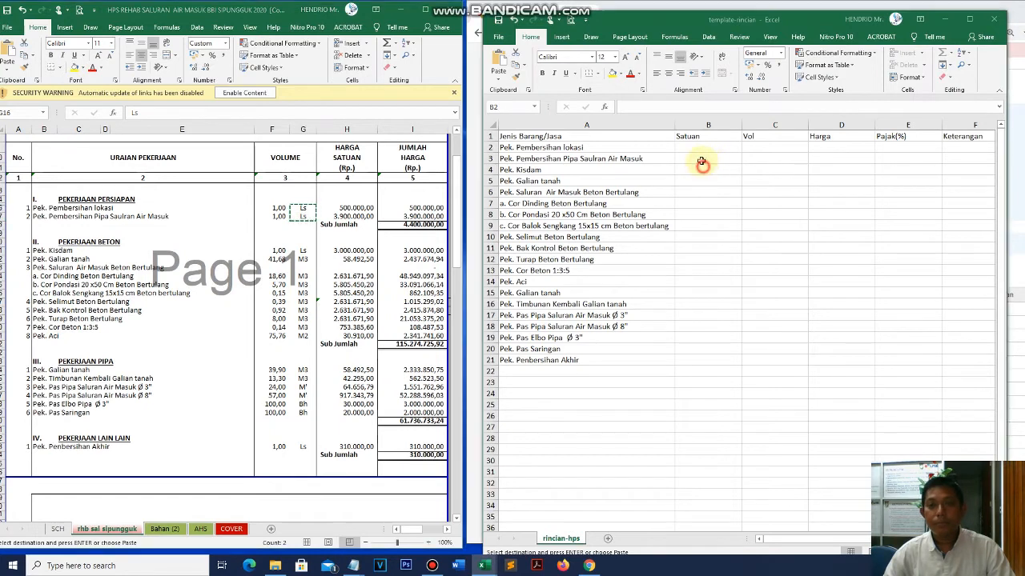
{"action": "right_click", "coordinate": [698, 148]}
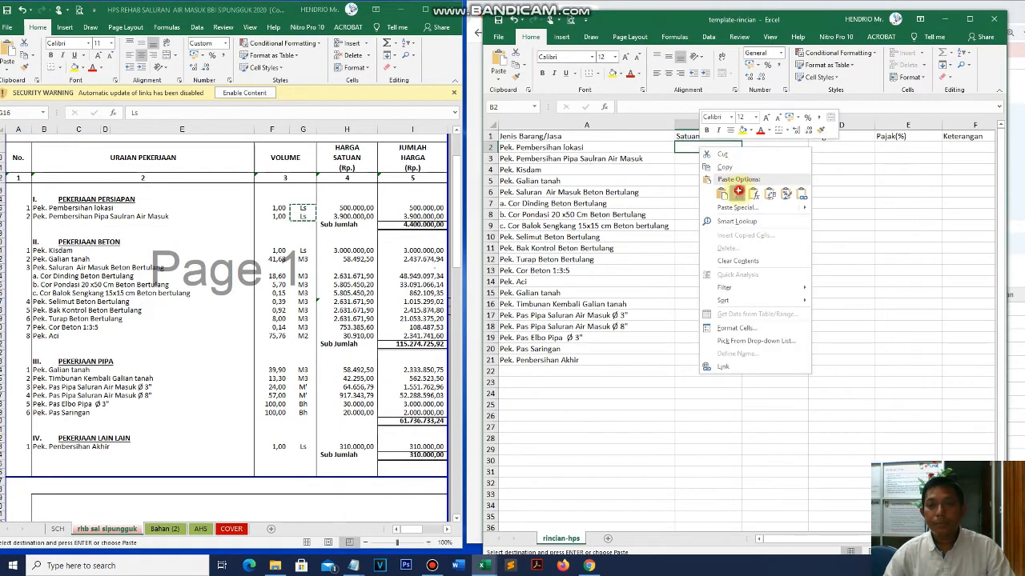
{"action": "left_click", "coordinate": [737, 194]}
- Paste the Ls and M3 units for Pek. Kisdam and Pek. Galian tanah into B4:B5
{"action": "left_click_drag", "start_coordinate": [303, 252], "coordinate": [302, 260]}
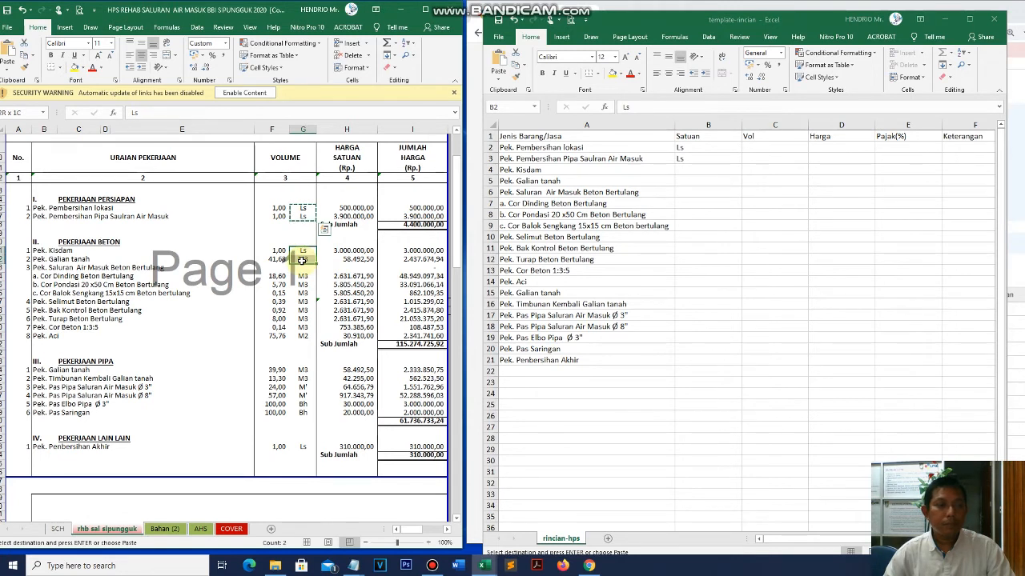
{"action": "key", "text": "ctrl+v"}
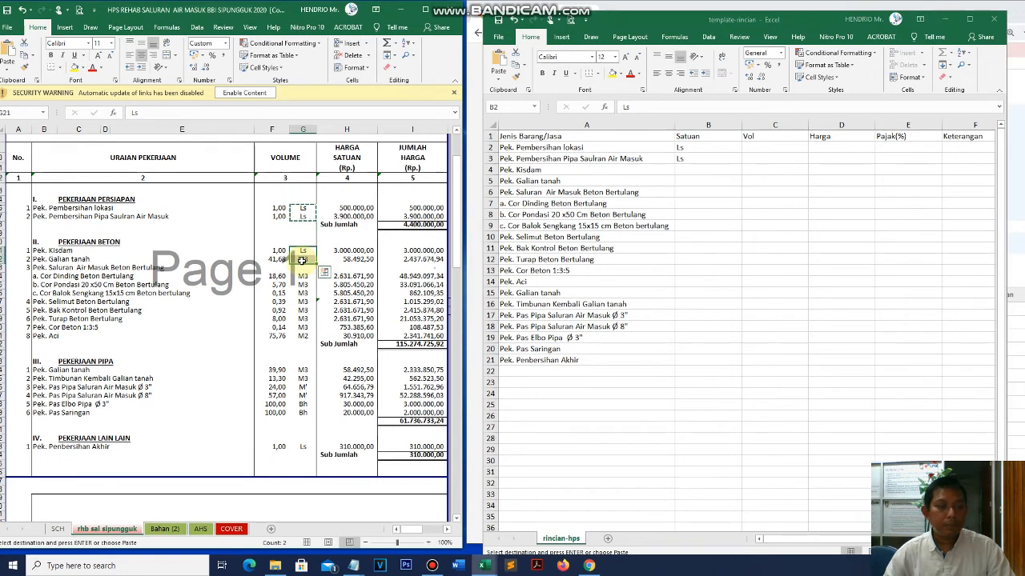
{"action": "left_click", "coordinate": [698, 170]}
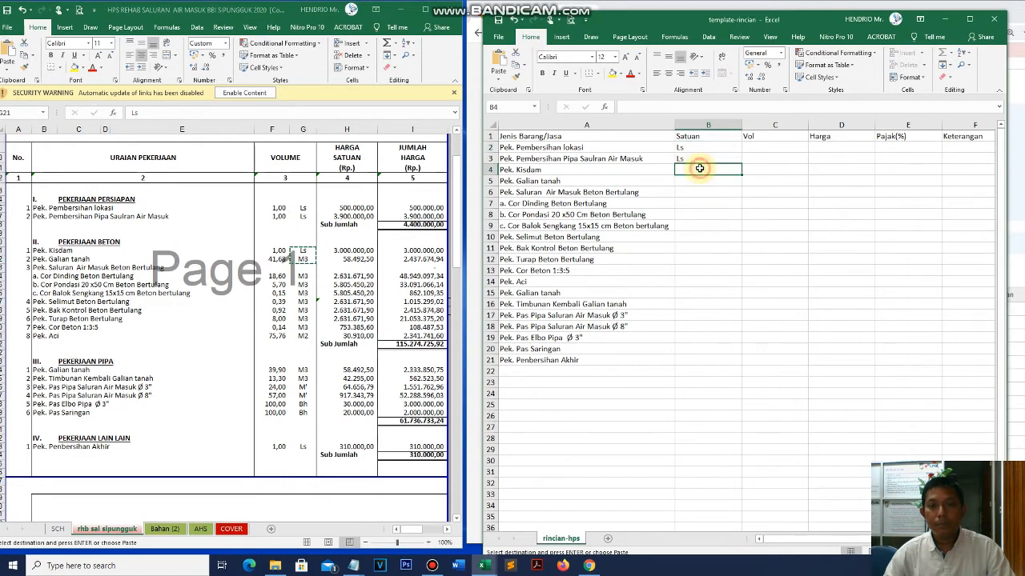
{"action": "right_click", "coordinate": [700, 170]}
{"action": "left_click", "coordinate": [738, 215]}
- Paste the concrete sub-items' M3 and M2 units as values into B7:B14
{"action": "left_click_drag", "start_coordinate": [302, 277], "coordinate": [305, 337]}
{"action": "key", "text": "ctrl+c"}
{"action": "left_click", "coordinate": [694, 194]}
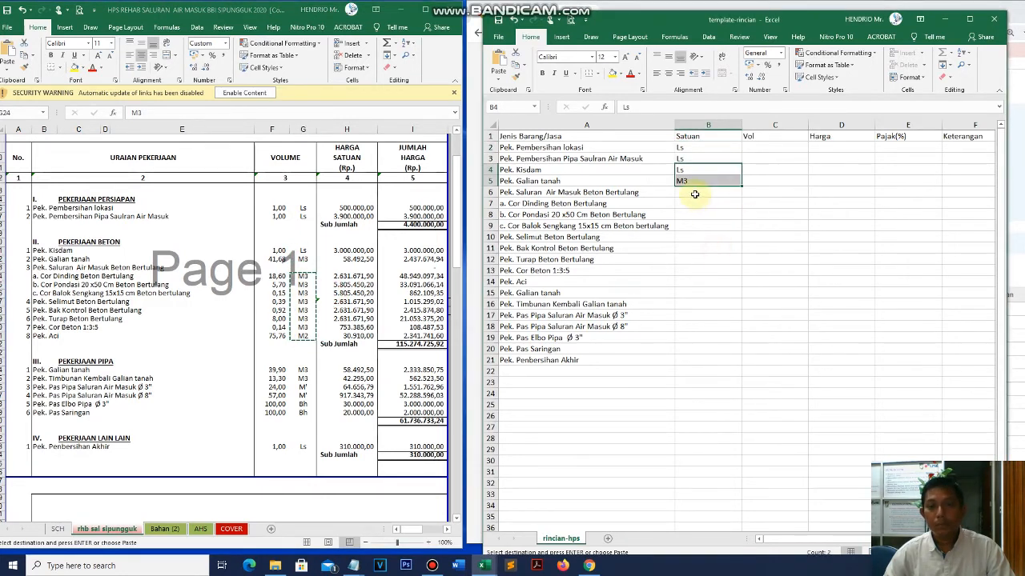
{"action": "left_click", "coordinate": [695, 194]}
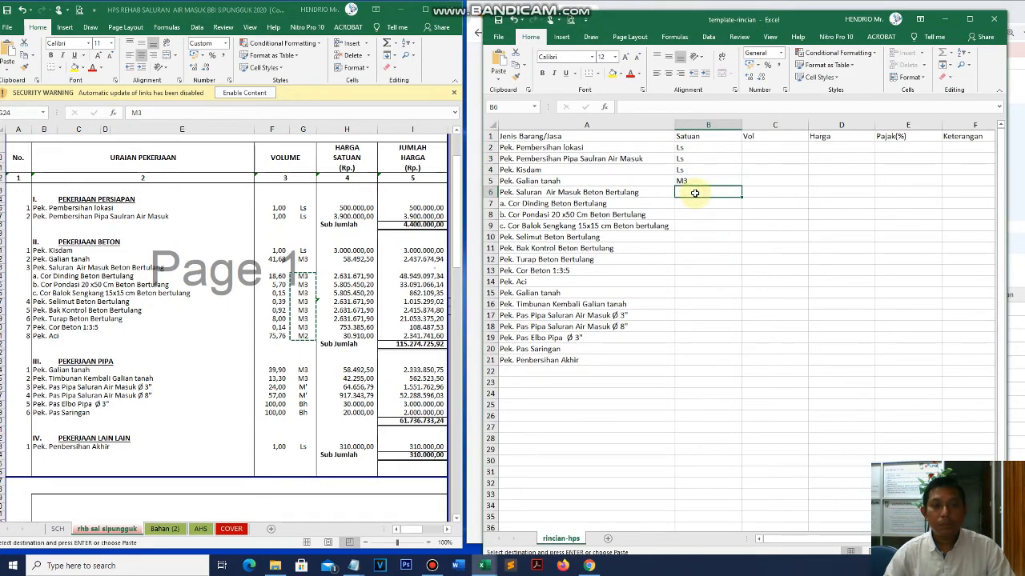
{"action": "left_click", "coordinate": [696, 205]}
{"action": "right_click", "coordinate": [696, 205]}
{"action": "left_click", "coordinate": [731, 254]}
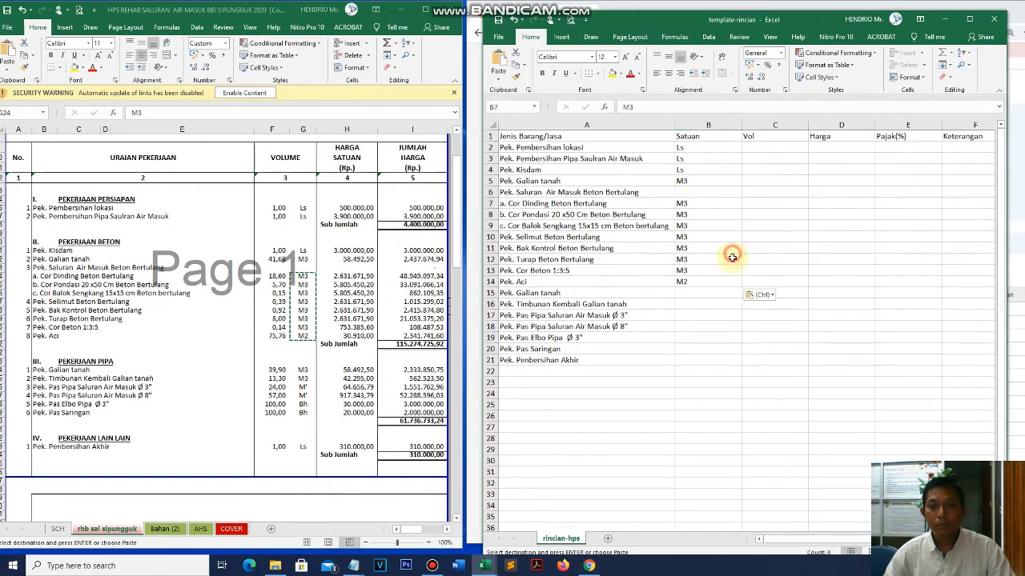
- Paste the six pipe work units as values into B15:B20
{"action": "left_click", "coordinate": [298, 333]}
{"action": "left_click_drag", "start_coordinate": [302, 369], "coordinate": [303, 410]}
{"action": "key", "text": "ctrl+c"}
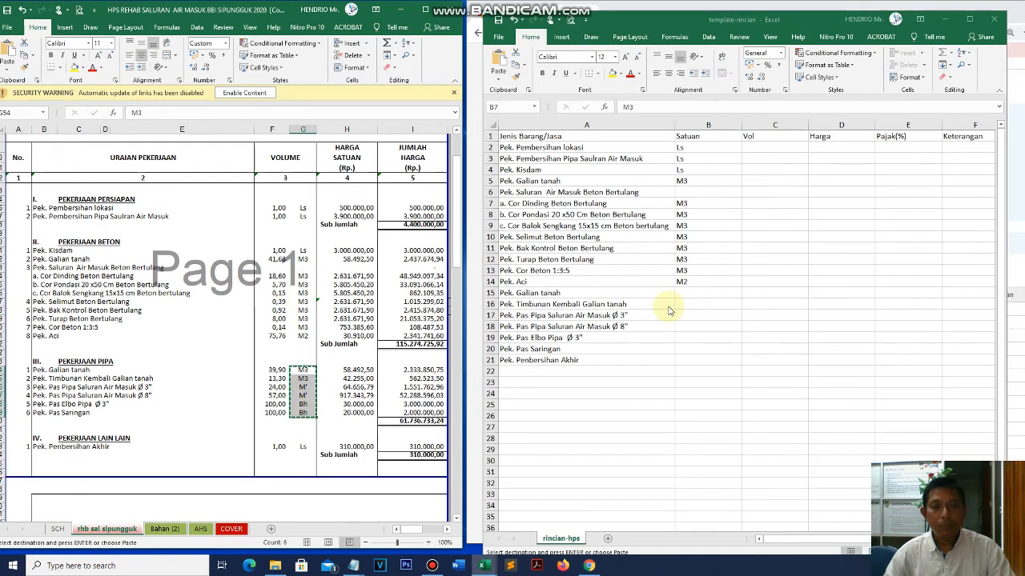
{"action": "left_click", "coordinate": [670, 306]}
{"action": "right_click", "coordinate": [692, 293]}
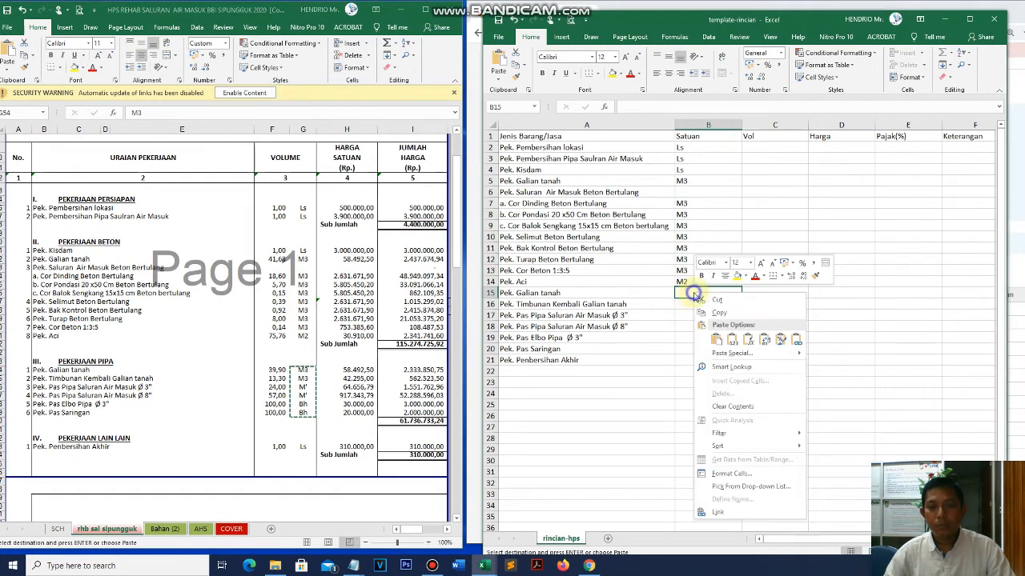
{"action": "left_click", "coordinate": [733, 341]}
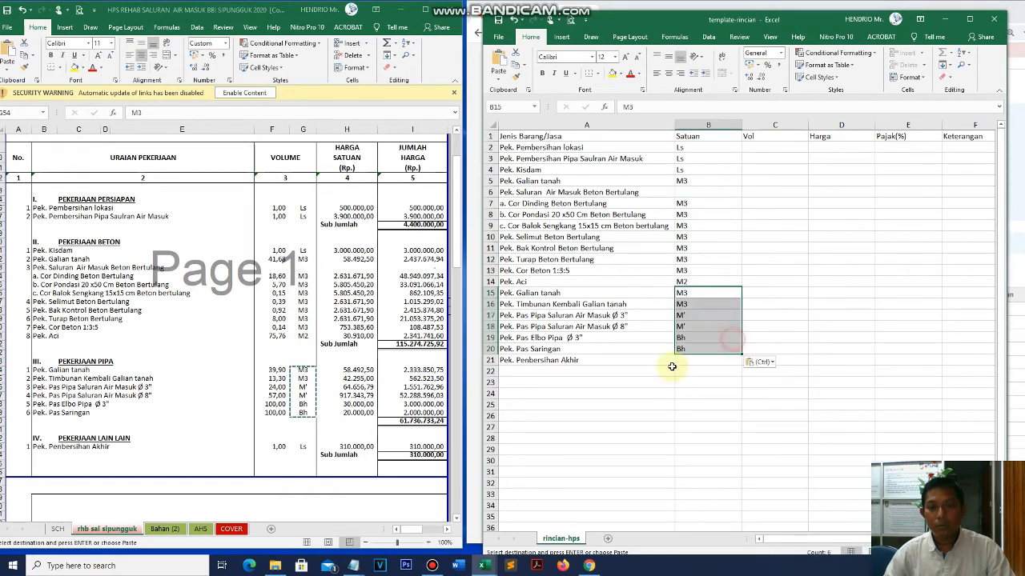
- Paste the final item's Ls unit into B21 and check a unit-price formula
{"action": "left_click", "coordinate": [294, 453]}
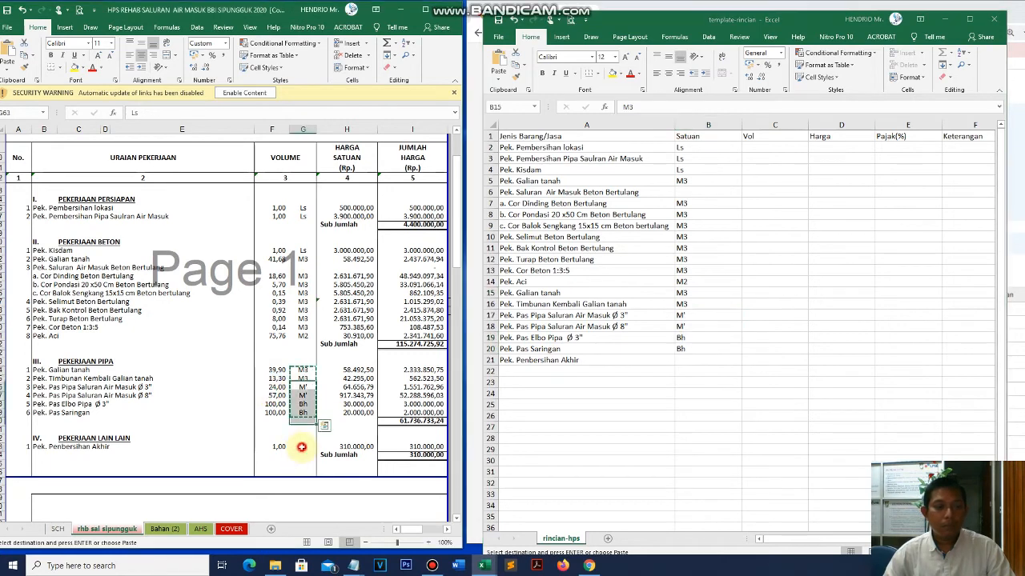
{"action": "left_click", "coordinate": [295, 450]}
{"action": "key", "text": "ctrl+c"}
{"action": "left_click", "coordinate": [698, 359]}
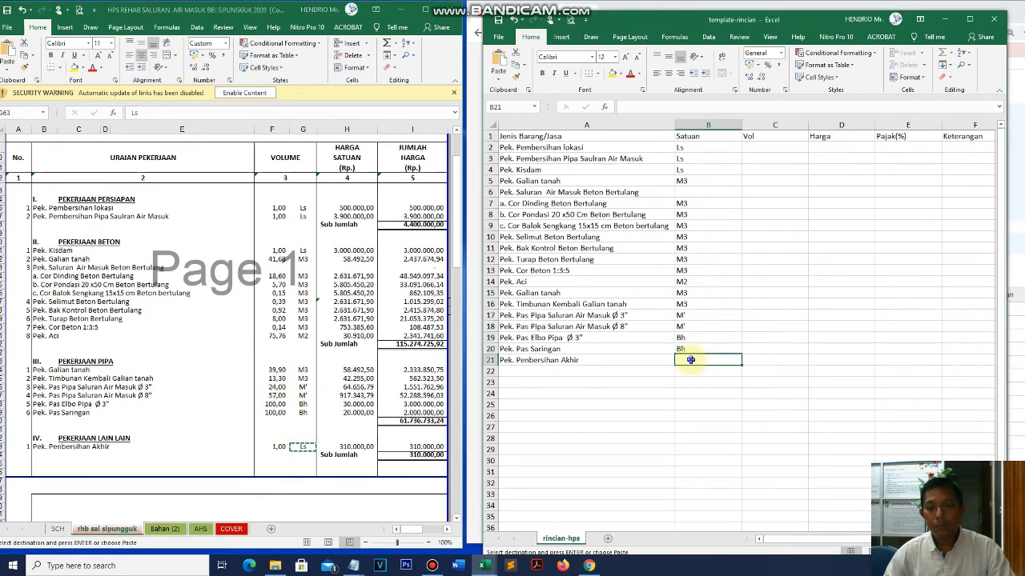
{"action": "right_click", "coordinate": [698, 359]}
{"action": "left_click", "coordinate": [724, 188]}
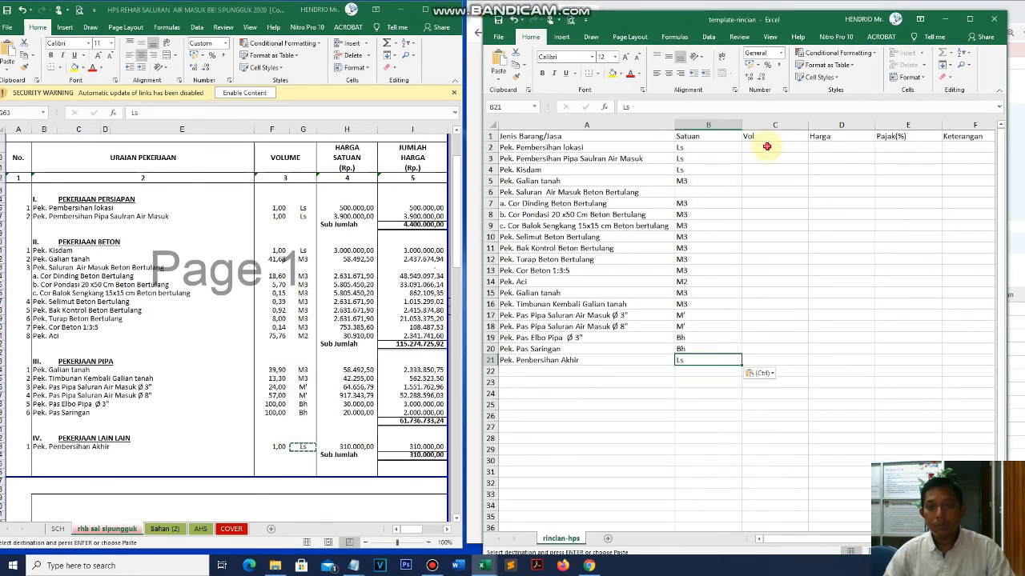
{"action": "left_click", "coordinate": [766, 147]}
{"action": "left_click", "coordinate": [318, 280]}
{"action": "left_click", "coordinate": [320, 278]}
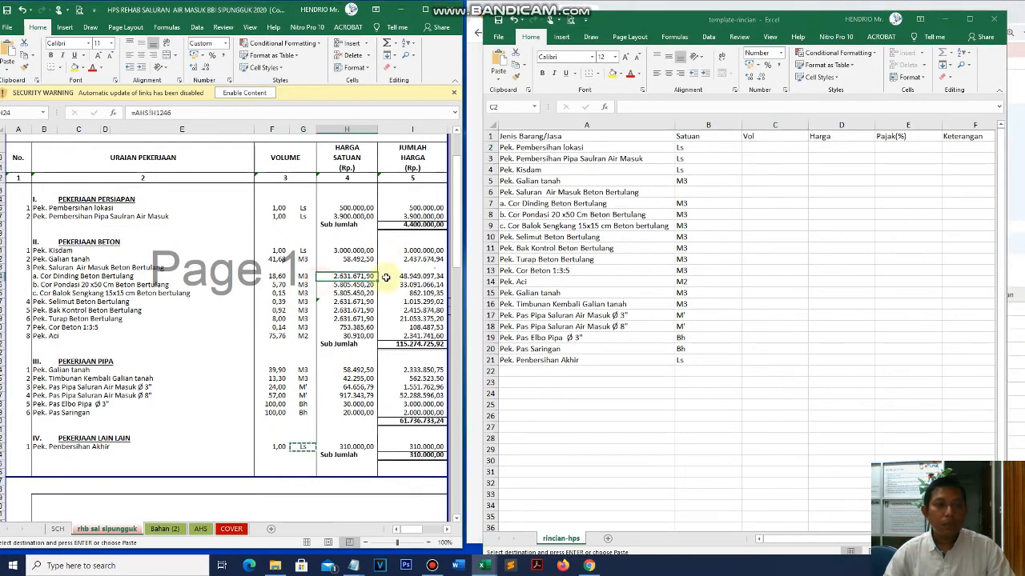
- Paste the two 1,00 volumes of the first items into C2:C3
{"action": "left_click_drag", "start_coordinate": [273, 208], "coordinate": [275, 216]}
{"action": "key", "text": "ctrl+c"}
{"action": "left_click", "coordinate": [772, 148]}
{"action": "right_click", "coordinate": [772, 148]}
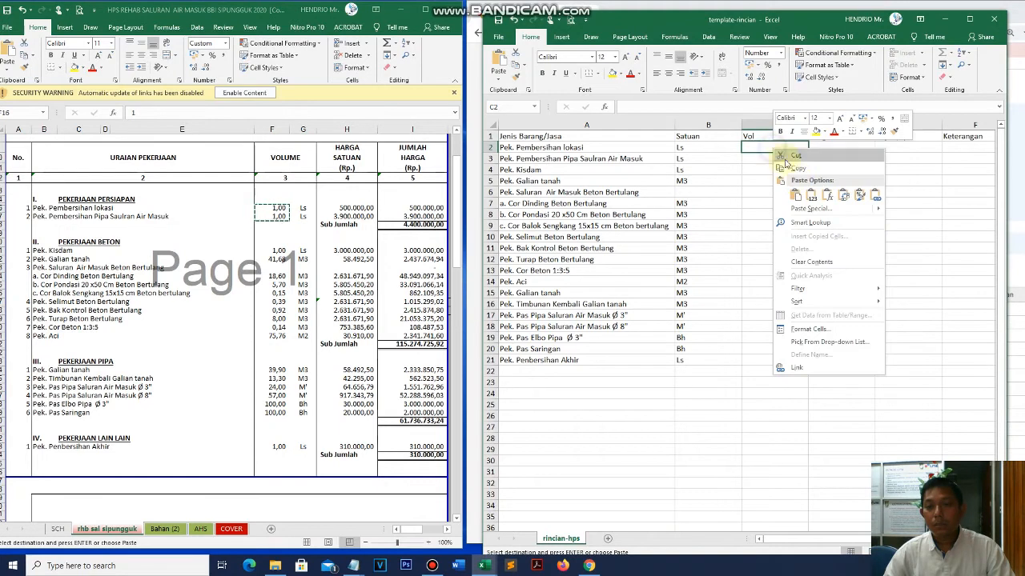
{"action": "left_click", "coordinate": [806, 128]}
- Paste volumes 1,00 and 41,68 into C4:C5
{"action": "left_click_drag", "start_coordinate": [274, 250], "coordinate": [275, 263]}
{"action": "key", "text": "ctrl+c"}
{"action": "left_click", "coordinate": [783, 193]}
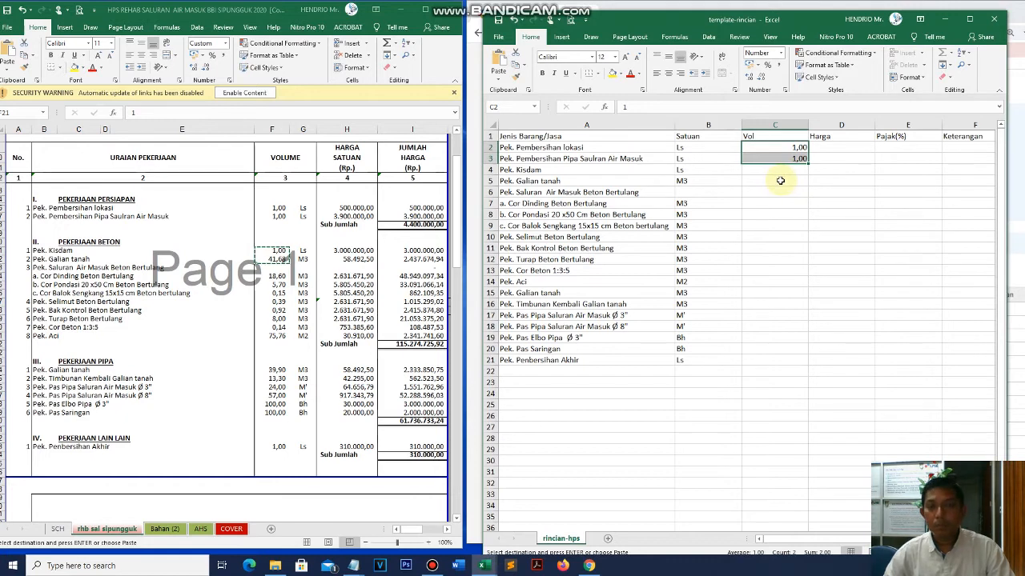
{"action": "left_click", "coordinate": [783, 169]}
{"action": "right_click", "coordinate": [783, 170]}
{"action": "left_click", "coordinate": [807, 208]}
- Paste the concrete volumes, 18,60 to 75,76, into C7:C14
{"action": "left_click", "coordinate": [280, 301]}
{"action": "left_click_drag", "start_coordinate": [278, 277], "coordinate": [279, 335]}
{"action": "key", "text": "ctrl+c"}
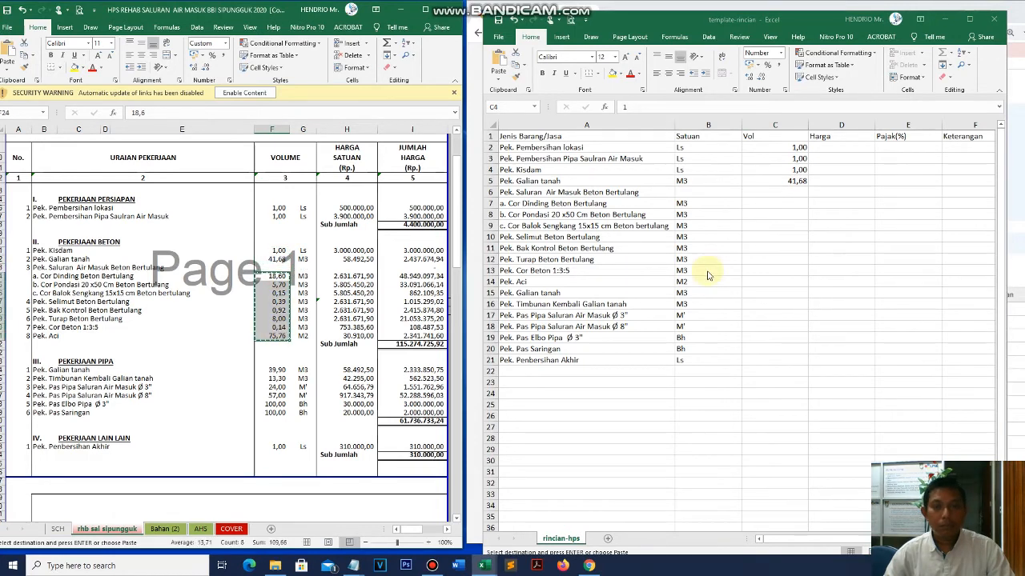
{"action": "left_click", "coordinate": [777, 229]}
{"action": "left_click", "coordinate": [782, 206]}
{"action": "right_click", "coordinate": [782, 206]}
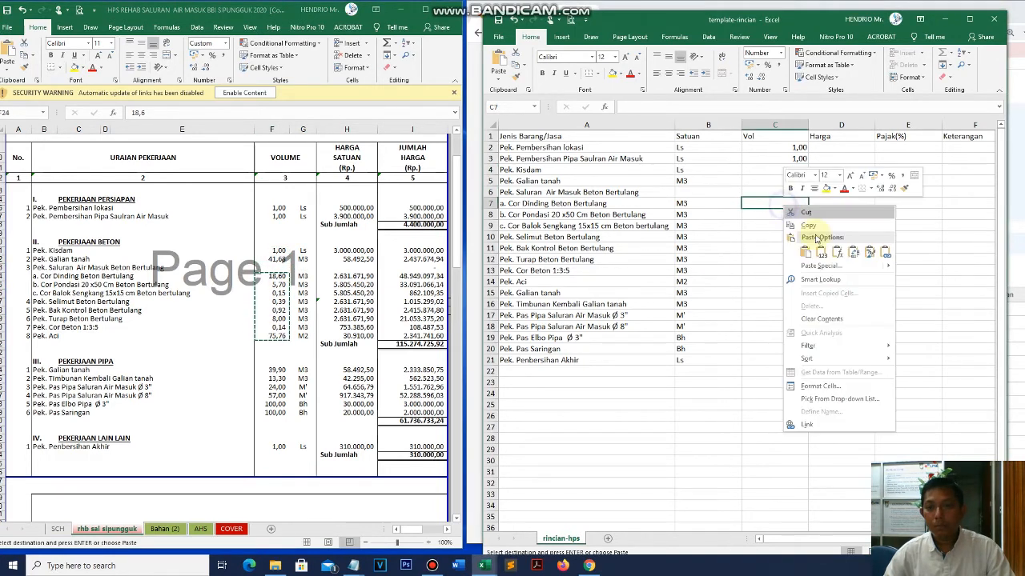
{"action": "left_click", "coordinate": [821, 253]}
- Paste the pipe work volumes, 39,90 to 100,00, into C15:C20
{"action": "left_click", "coordinate": [275, 369]}
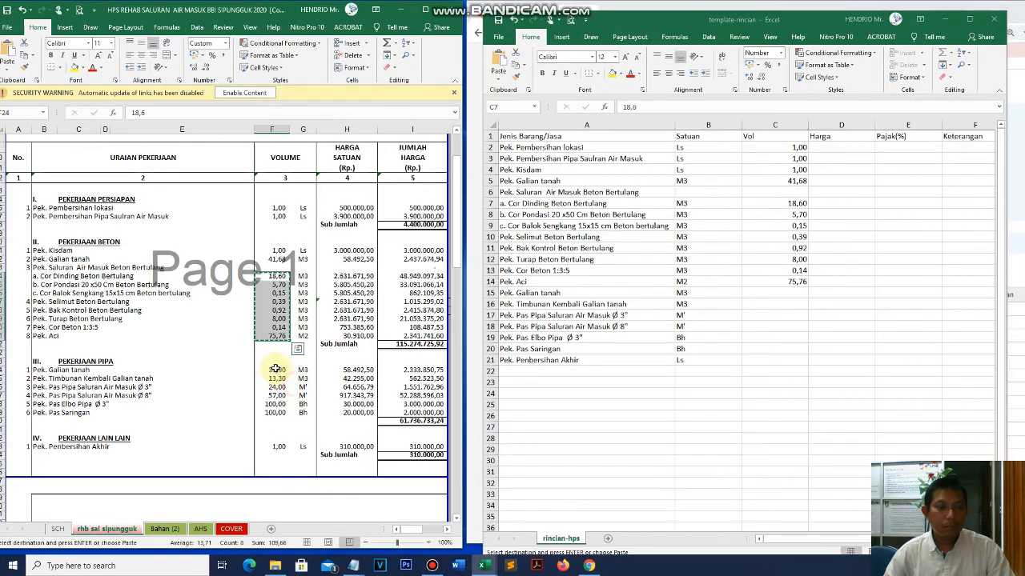
{"action": "left_click_drag", "start_coordinate": [275, 369], "coordinate": [275, 413]}
{"action": "key", "text": "ctrl+c"}
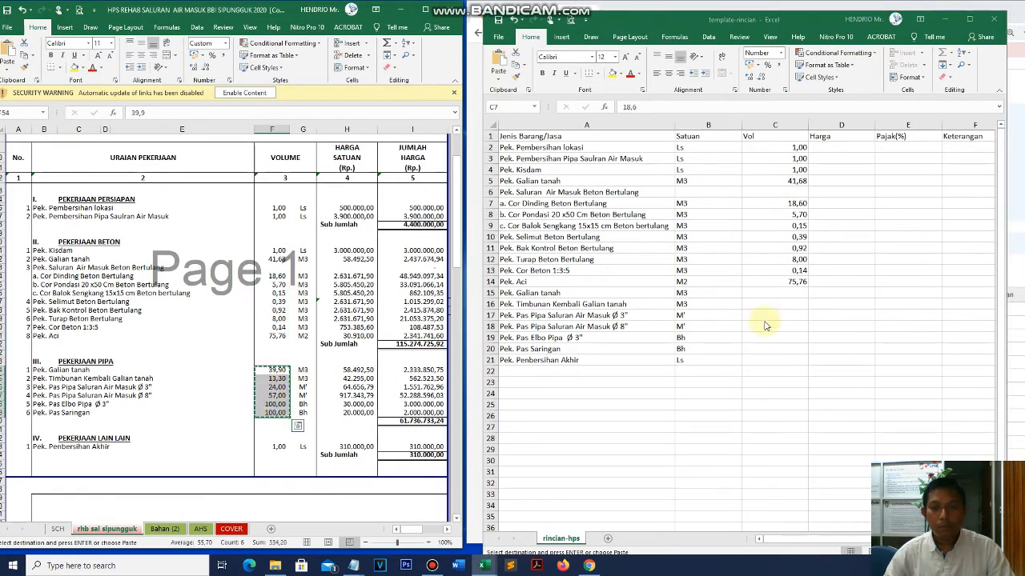
{"action": "left_click", "coordinate": [767, 316]}
{"action": "left_click", "coordinate": [775, 293]}
{"action": "right_click", "coordinate": [775, 293]}
{"action": "left_click", "coordinate": [815, 343]}
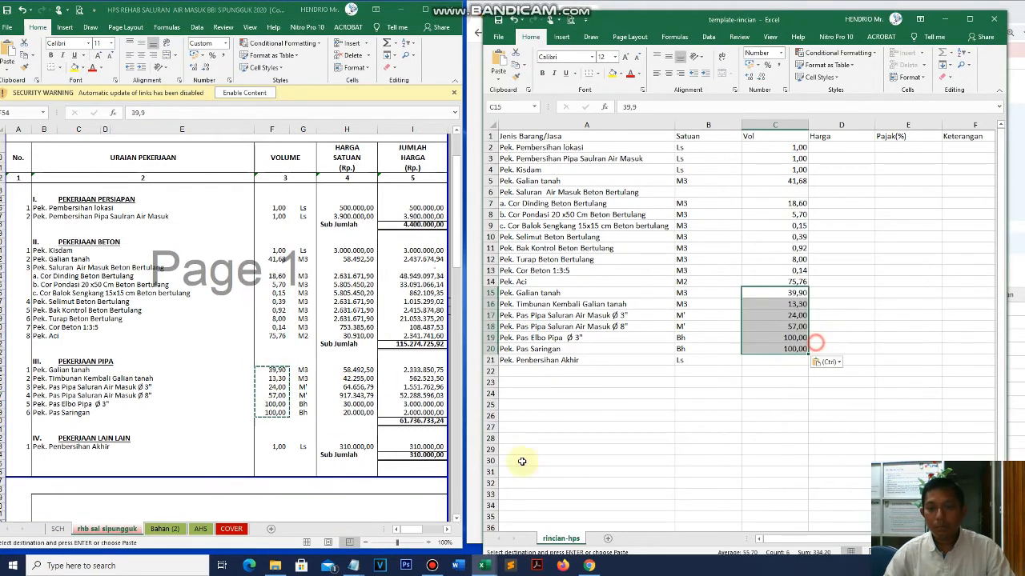
- Paste the final cleanup volume 1,00 into C21 and verify the volume in C16
{"action": "left_click", "coordinate": [277, 446]}
{"action": "key", "text": "ctrl+c"}
{"action": "left_click", "coordinate": [730, 390]}
{"action": "left_click", "coordinate": [775, 360]}
{"action": "right_click", "coordinate": [778, 362]}
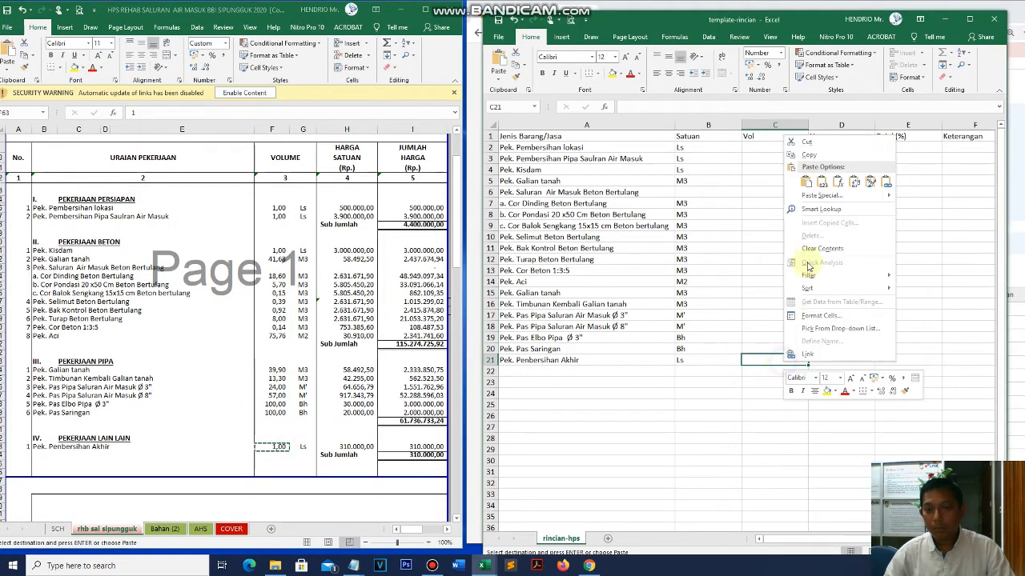
{"action": "left_click", "coordinate": [806, 181]}
{"action": "left_click", "coordinate": [758, 304]}
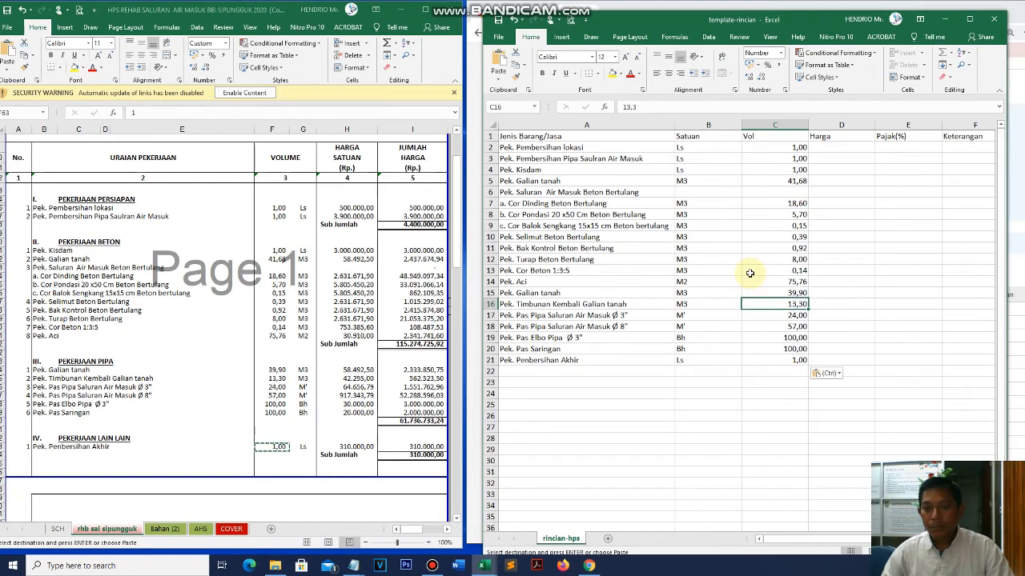
{"action": "left_click", "coordinate": [842, 292]}
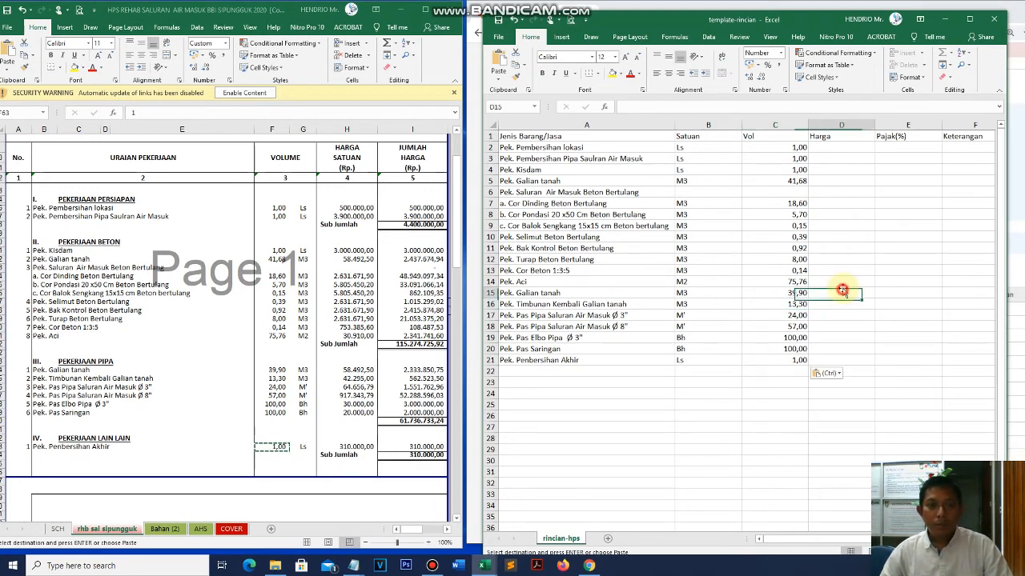
- Paste the two preparation unit prices as values into D2:D3
{"action": "left_click", "coordinate": [848, 148]}
{"action": "left_click", "coordinate": [358, 208]}
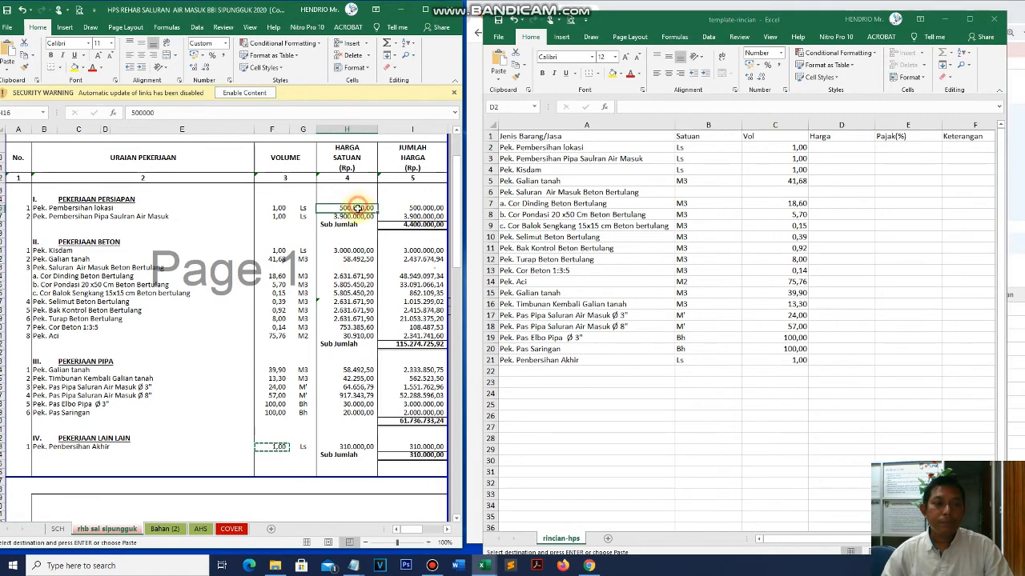
{"action": "left_click_drag", "start_coordinate": [358, 207], "coordinate": [356, 216]}
{"action": "key", "text": "ctrl+c"}
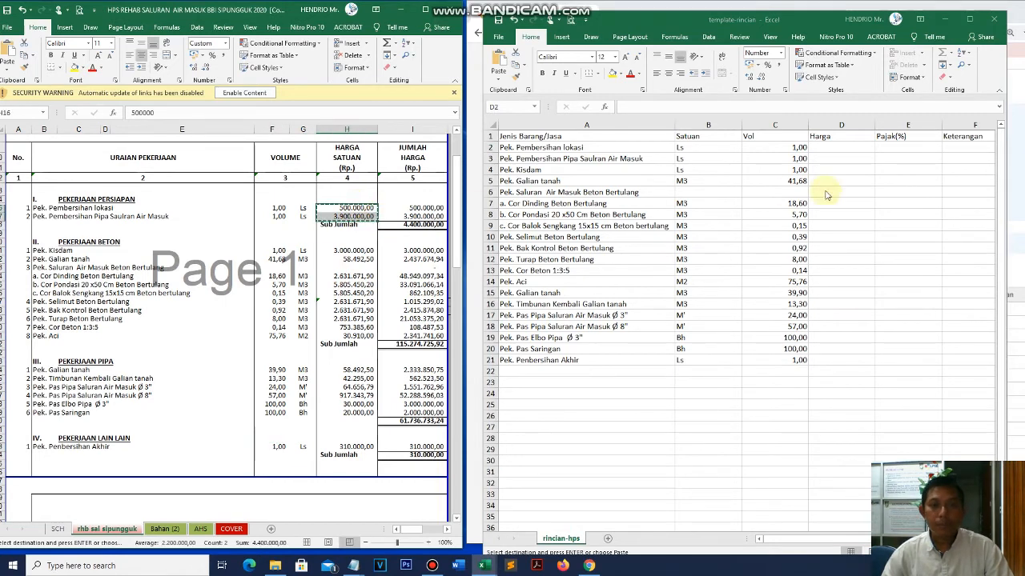
{"action": "left_click", "coordinate": [842, 148]}
{"action": "right_click", "coordinate": [840, 148]}
{"action": "left_click", "coordinate": [877, 195]}
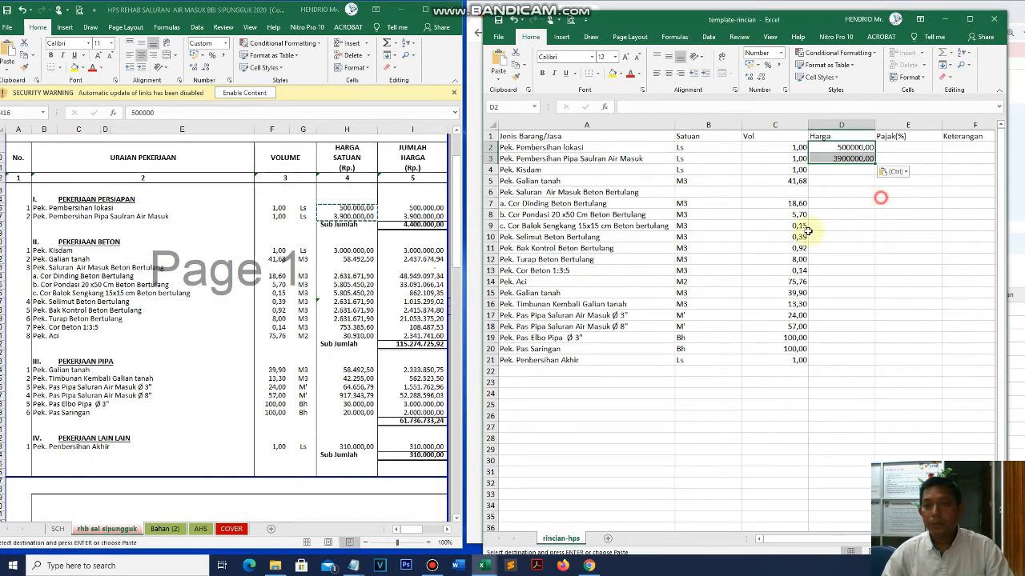
- Paste the Kisdam and Galian tanah prices, 3000000 and 58492,50, into D4:D5
{"action": "left_click", "coordinate": [352, 251]}
{"action": "left_click_drag", "start_coordinate": [352, 258], "coordinate": [353, 259]}
{"action": "key", "text": "ctrl+c"}
{"action": "left_click", "coordinate": [850, 227]}
{"action": "left_click", "coordinate": [842, 170]}
{"action": "right_click", "coordinate": [844, 171]}
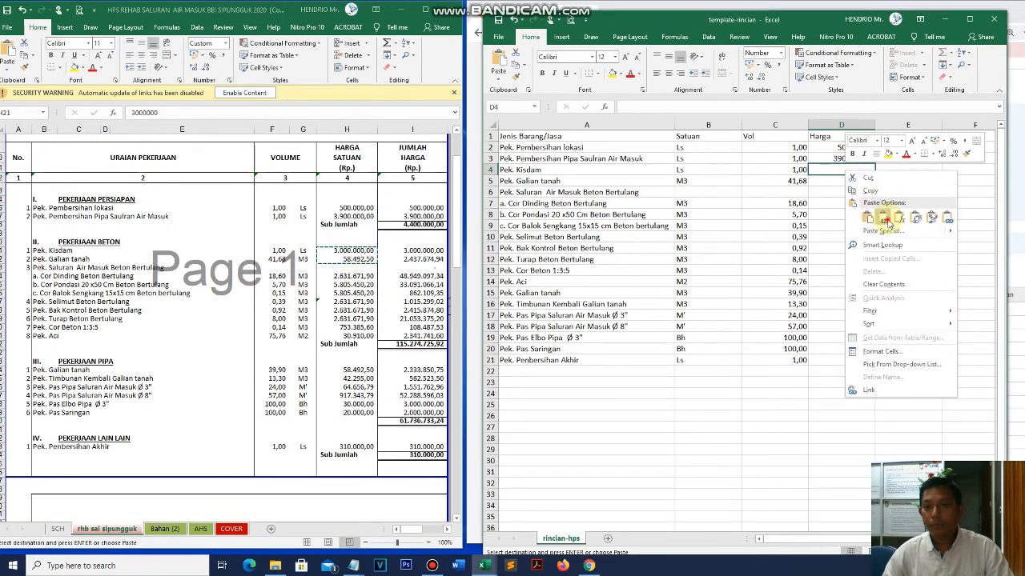
{"action": "left_click", "coordinate": [878, 216]}
- Paste the beton unit prices as values into D7:D14
{"action": "key", "text": "alt+Tab"}
{"action": "left_click_drag", "start_coordinate": [352, 276], "coordinate": [353, 336]}
{"action": "key", "text": "ctrl+c"}
{"action": "left_click", "coordinate": [850, 252]}
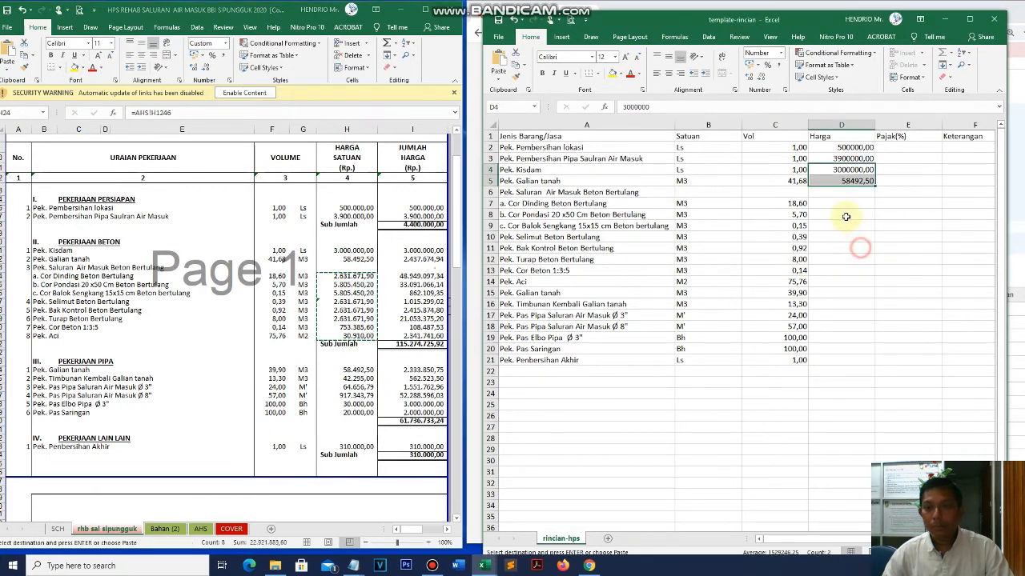
{"action": "left_click", "coordinate": [845, 203]}
{"action": "right_click", "coordinate": [845, 203]}
{"action": "left_click", "coordinate": [883, 249]}
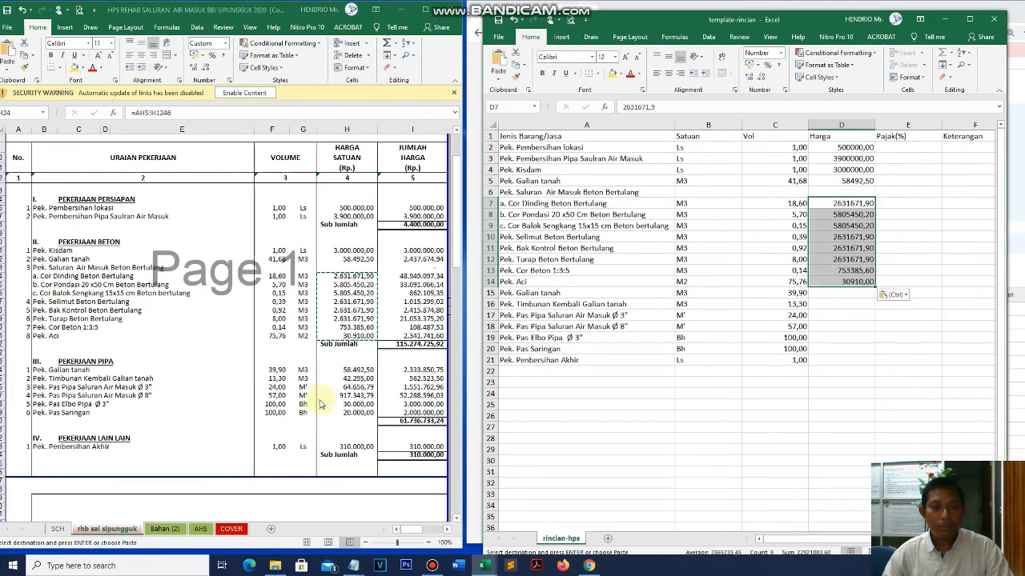
- Paste the pipe work unit prices as values into D15:D20
{"action": "key", "text": "alt+Tab"}
{"action": "left_click_drag", "start_coordinate": [355, 370], "coordinate": [362, 411]}
{"action": "key", "text": "ctrl+c"}
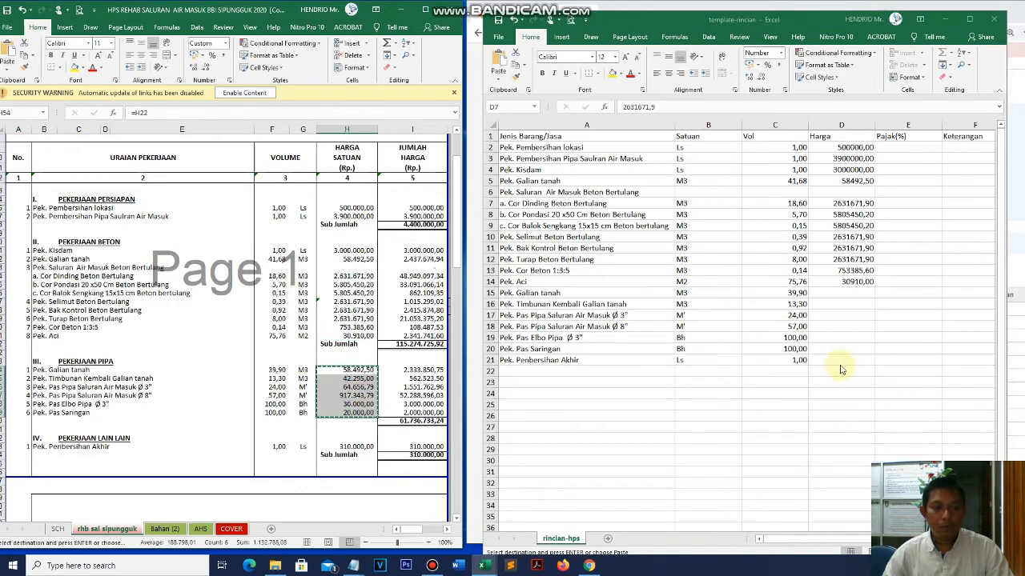
{"action": "left_click", "coordinate": [842, 302]}
{"action": "left_click", "coordinate": [841, 293]}
{"action": "right_click", "coordinate": [851, 297]}
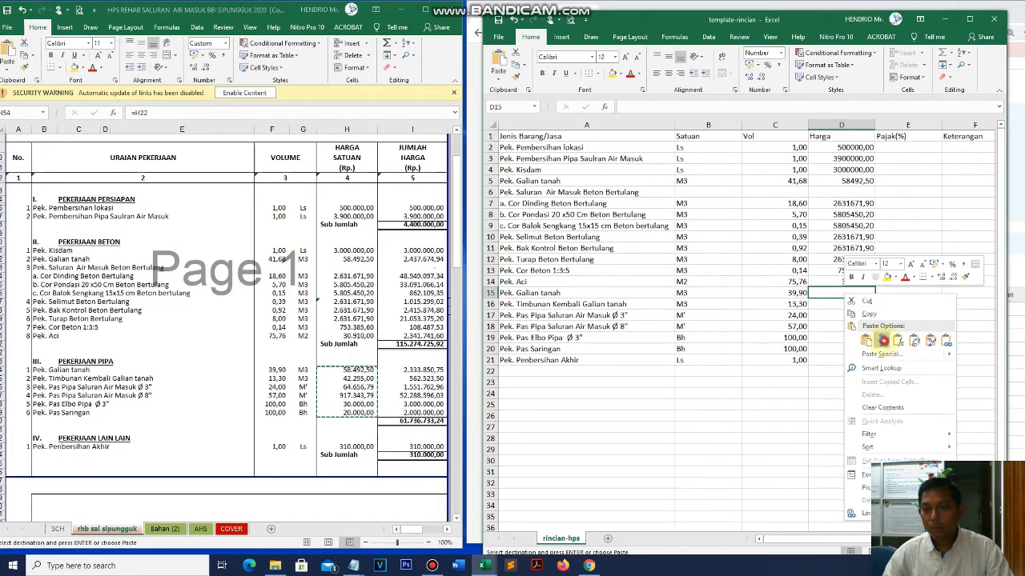
{"action": "left_click", "coordinate": [882, 341]}
- Paste the final cleanup price 310000 as a value into D21
{"action": "key", "text": "alt+Tab"}
{"action": "left_click", "coordinate": [359, 447]}
{"action": "key", "text": "ctrl+c"}
{"action": "left_click", "coordinate": [842, 360]}
{"action": "right_click", "coordinate": [844, 362]}
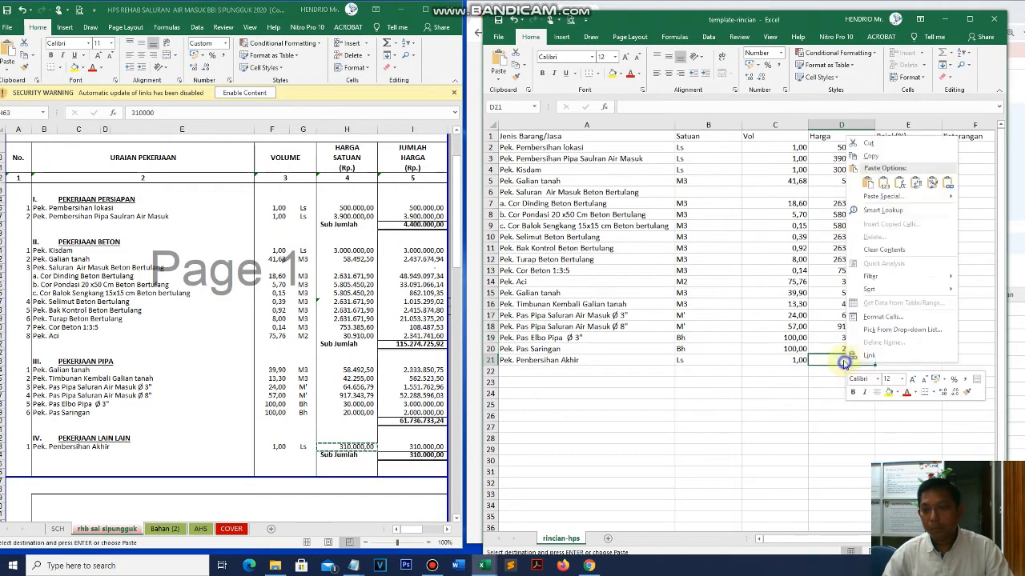
{"action": "left_click", "coordinate": [884, 183]}
{"action": "left_click", "coordinate": [717, 404]}
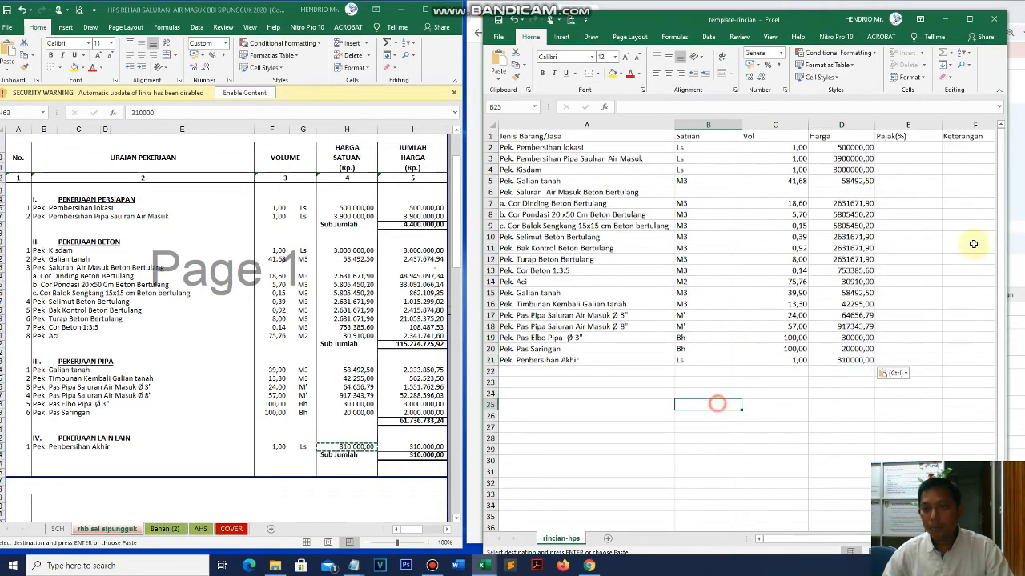
- Enter a 10 tax rate in E2 and fill it down through E21
{"action": "left_click", "coordinate": [915, 148]}
{"action": "type", "text": "10"}
{"action": "key", "text": "Return"}
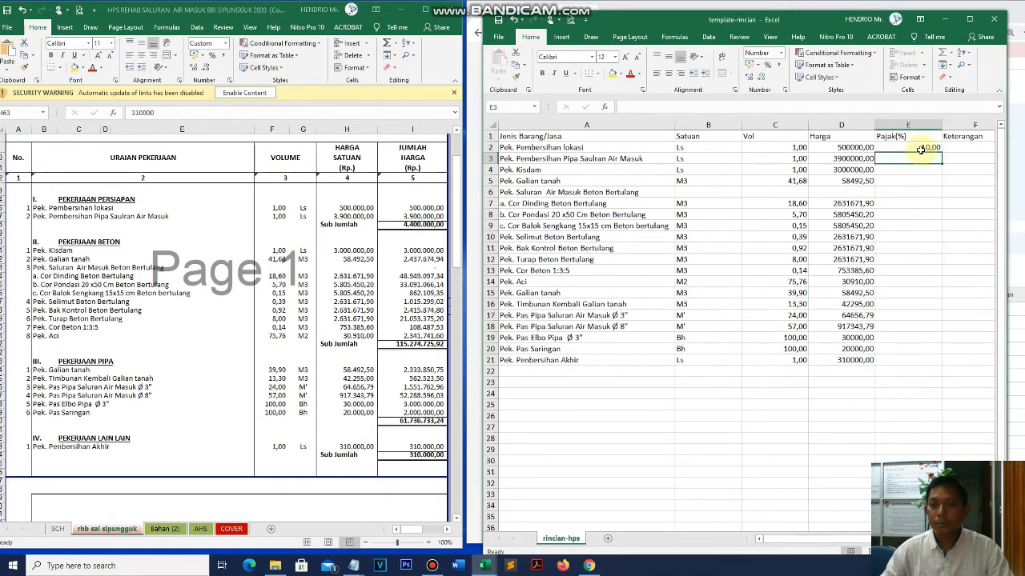
{"action": "left_click", "coordinate": [926, 151]}
{"action": "left_click_drag", "start_coordinate": [943, 152], "coordinate": [951, 360]}
{"action": "left_click", "coordinate": [746, 408]}
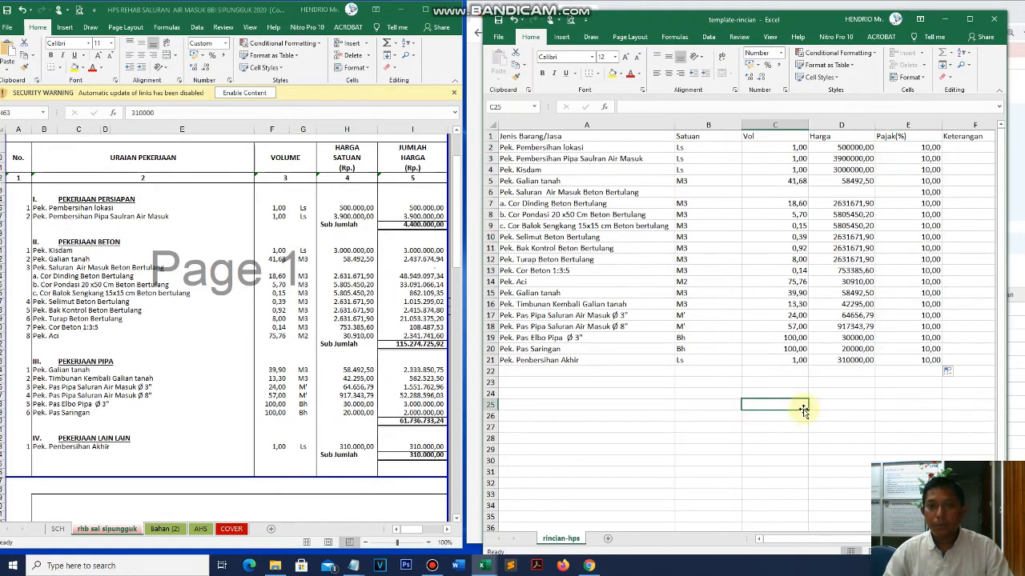
- Widen the template workbook window, then switch back to the HPS workbook
{"action": "left_click_drag", "start_coordinate": [484, 190], "coordinate": [436, 192]}
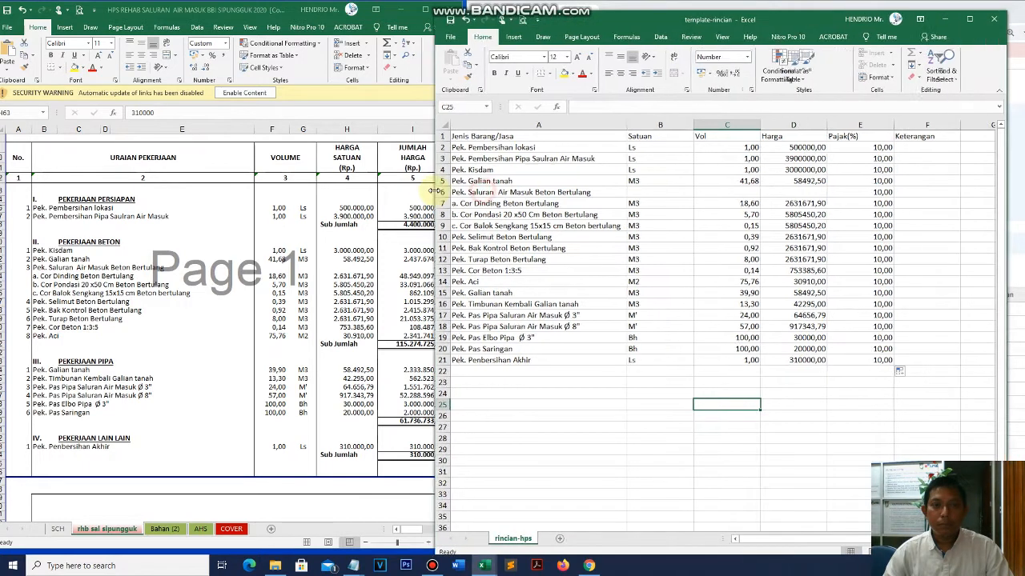
{"action": "left_click", "coordinate": [746, 294]}
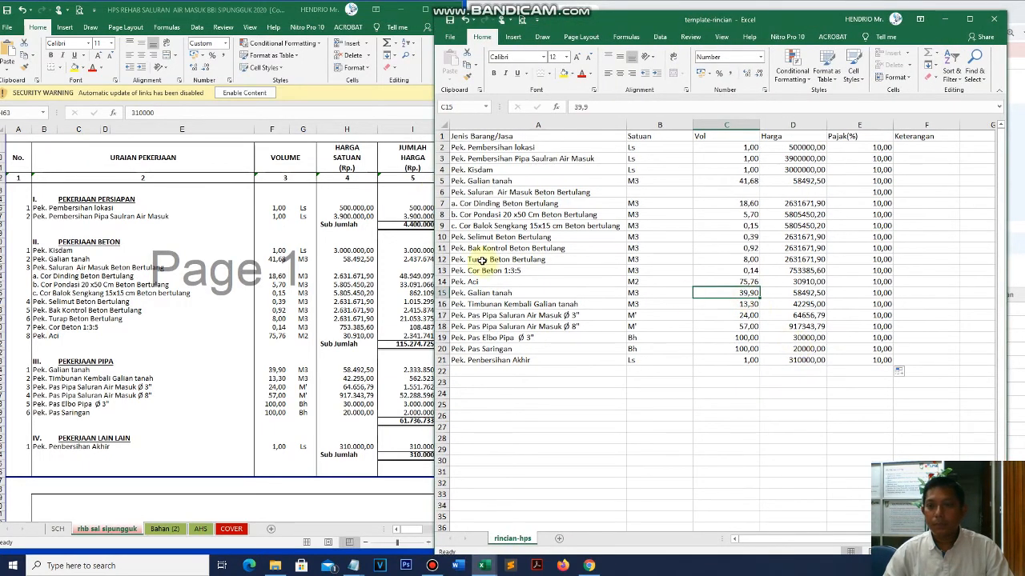
{"action": "left_click", "coordinate": [927, 148]}
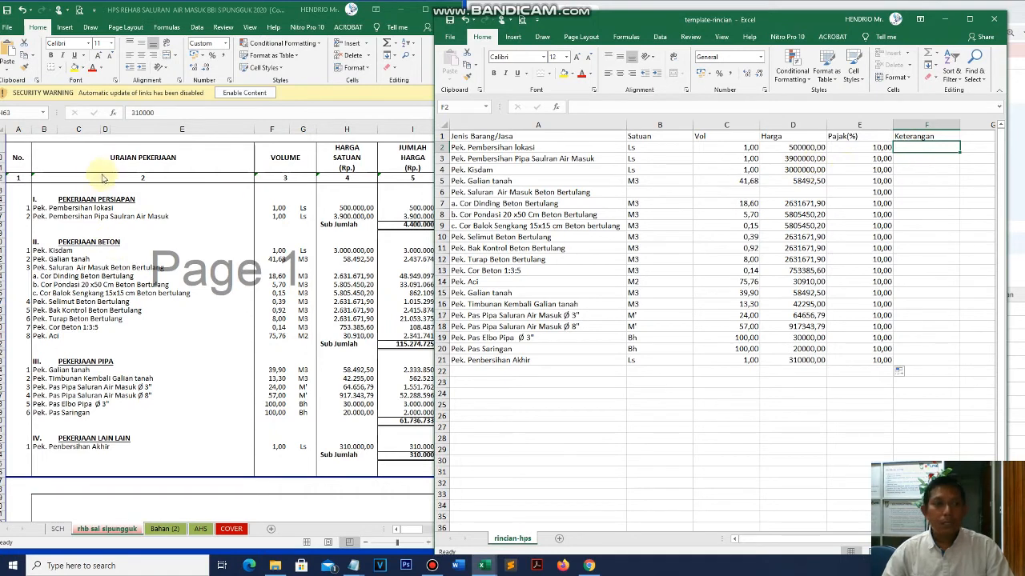
{"action": "left_click", "coordinate": [127, 218]}
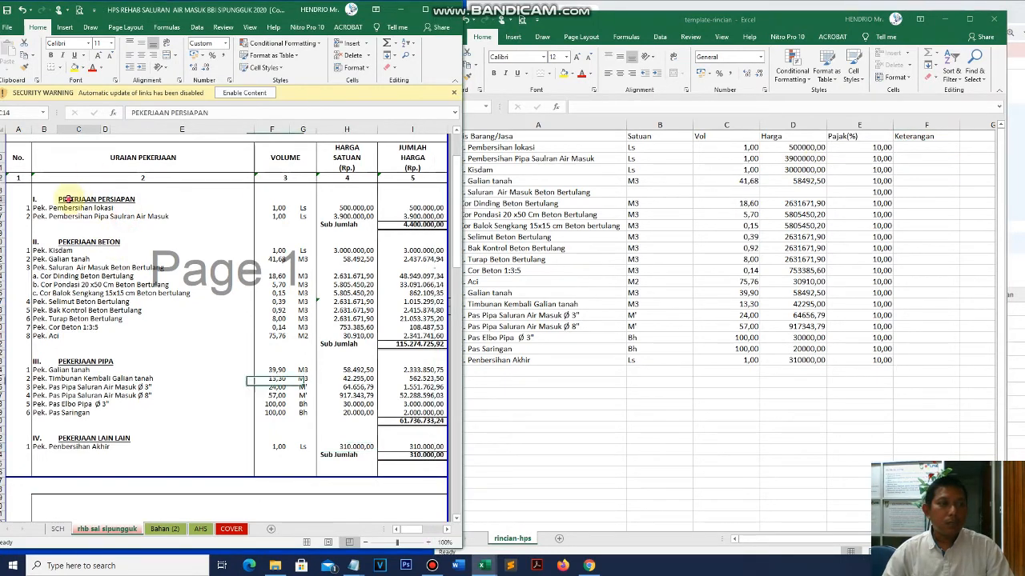
- Copy the PEKERJAAN PERSIAPAN heading into Keterangan F2 and fill it to F3
{"action": "left_click", "coordinate": [37, 200]}
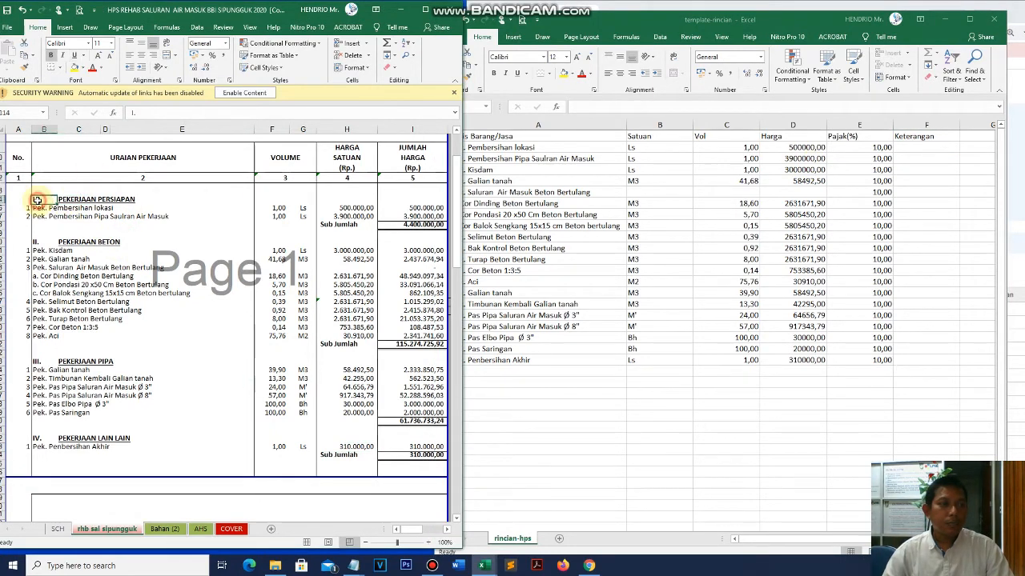
{"action": "left_click", "coordinate": [80, 200]}
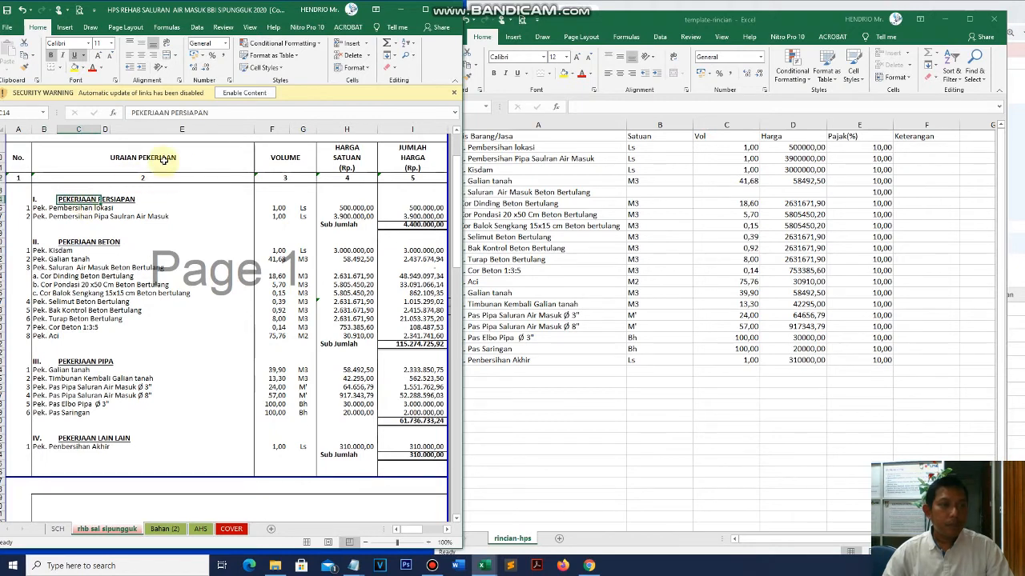
{"action": "left_click_drag", "start_coordinate": [214, 112], "coordinate": [172, 133]}
{"action": "key", "text": "ctrl+c"}
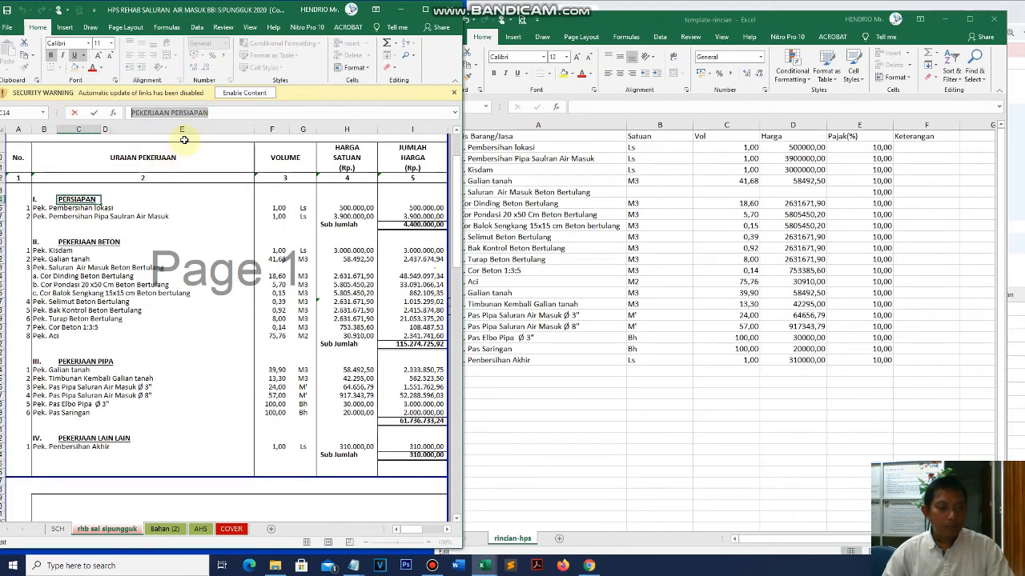
{"action": "left_click", "coordinate": [912, 147]}
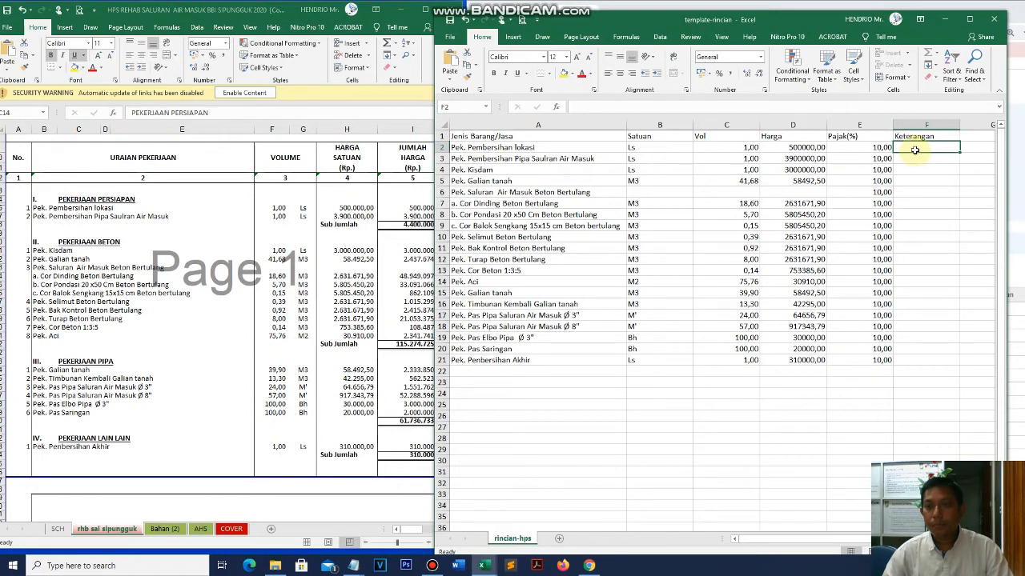
{"action": "right_click", "coordinate": [914, 149]}
{"action": "left_click", "coordinate": [825, 192]}
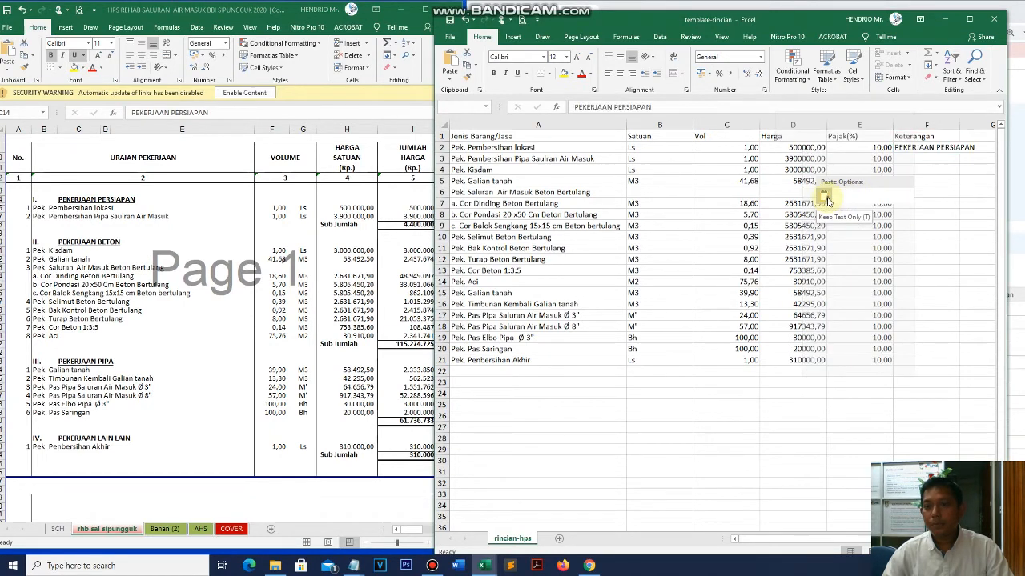
{"action": "left_click", "coordinate": [825, 198]}
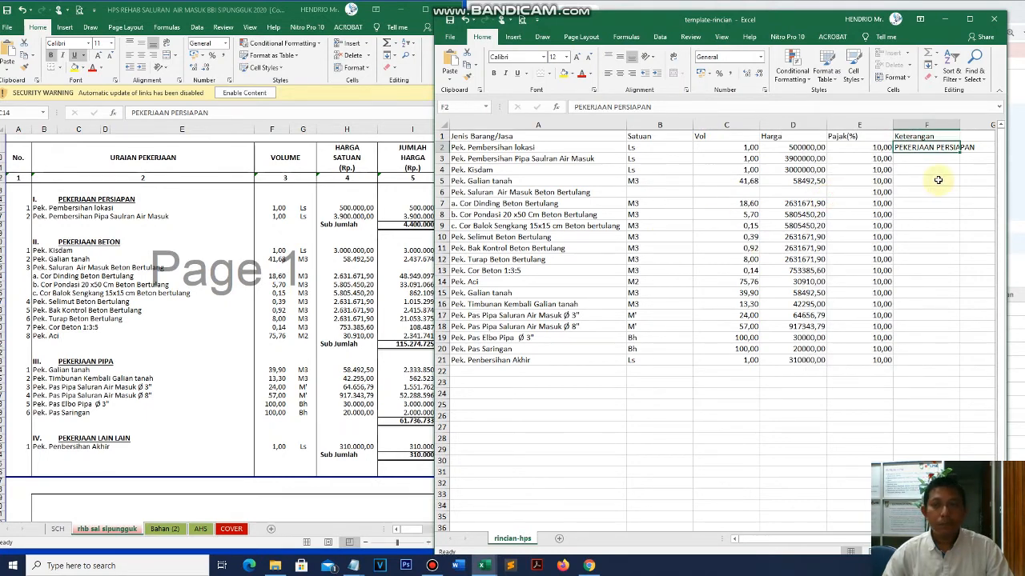
{"action": "left_click_drag", "start_coordinate": [961, 153], "coordinate": [960, 165]}
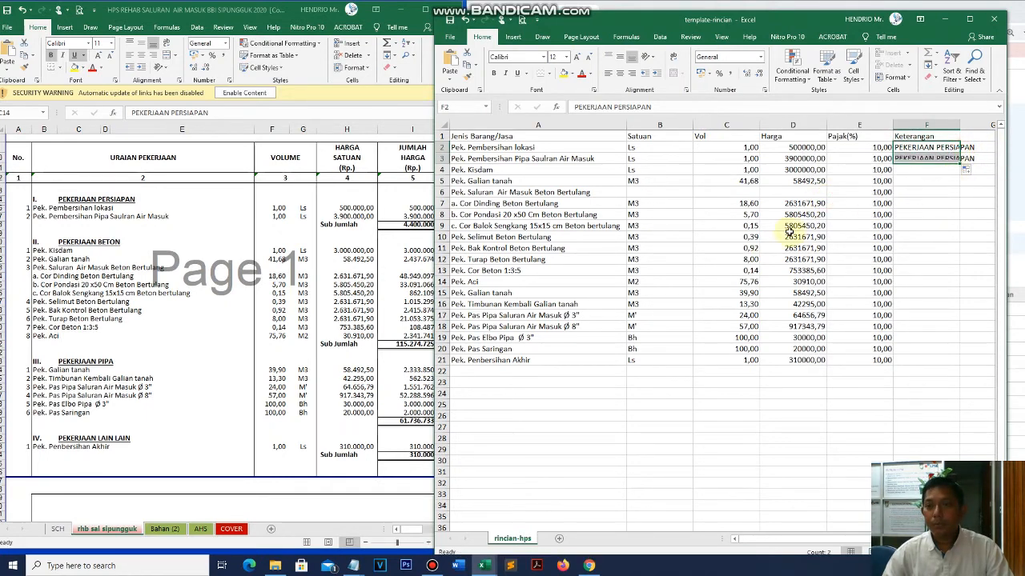
- Paste PEKERJAAN BETON into F4 and fill it down through F14
{"action": "key", "text": "alt+Tab"}
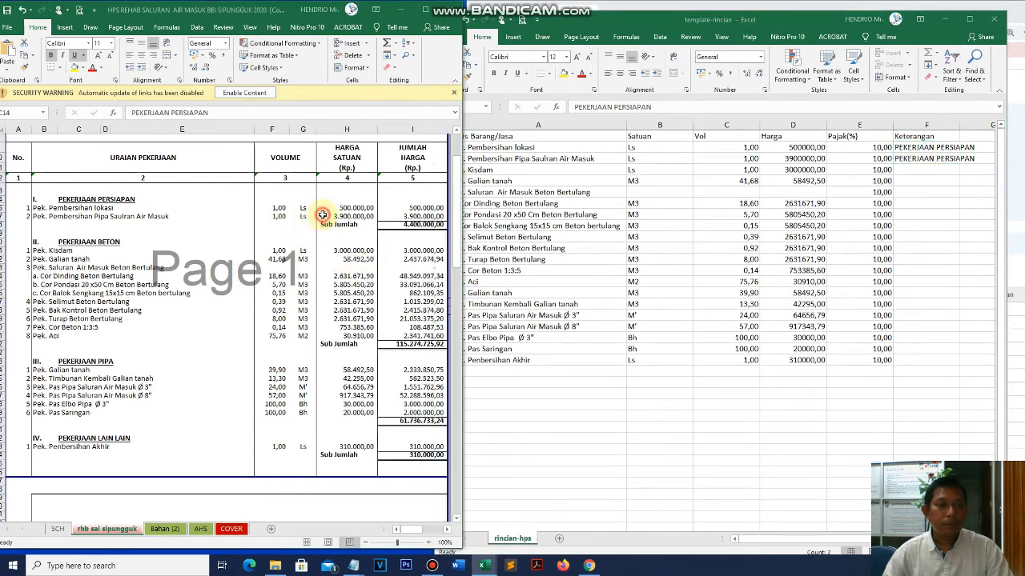
{"action": "left_click", "coordinate": [102, 247]}
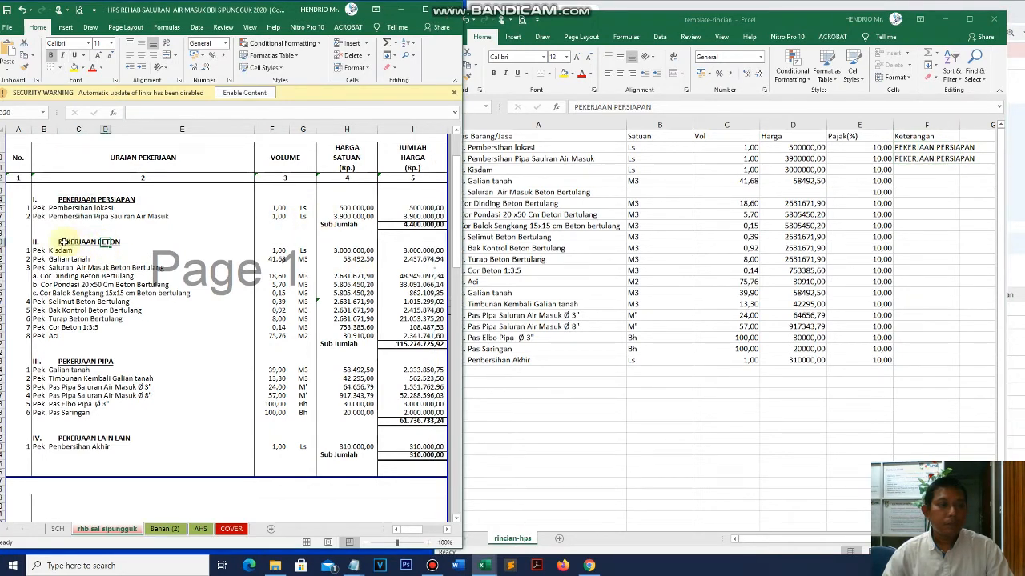
{"action": "left_click", "coordinate": [62, 242]}
{"action": "left_click_drag", "start_coordinate": [204, 112], "coordinate": [109, 120]}
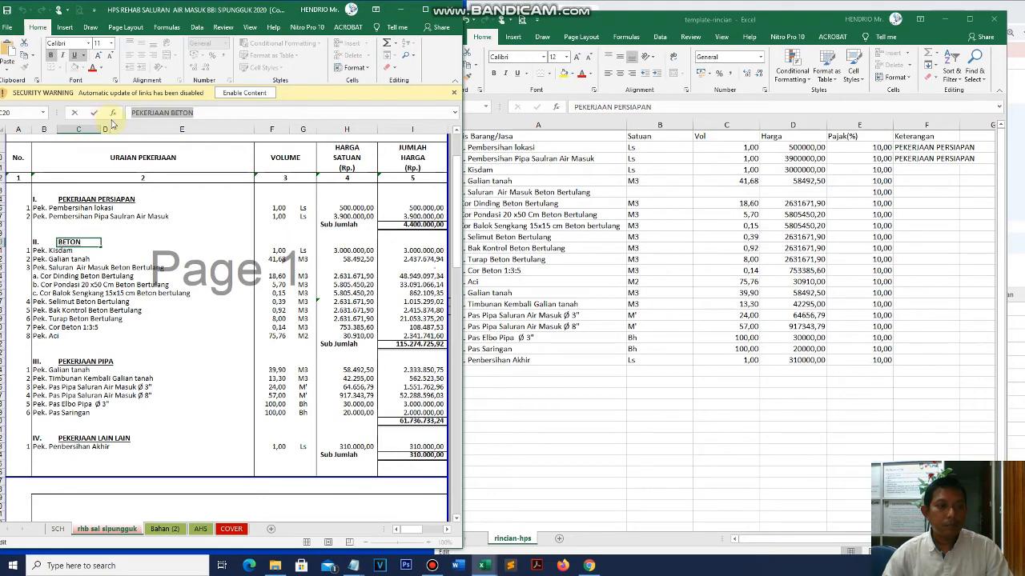
{"action": "left_click", "coordinate": [942, 186]}
{"action": "right_click", "coordinate": [926, 169]}
{"action": "left_click", "coordinate": [835, 217]}
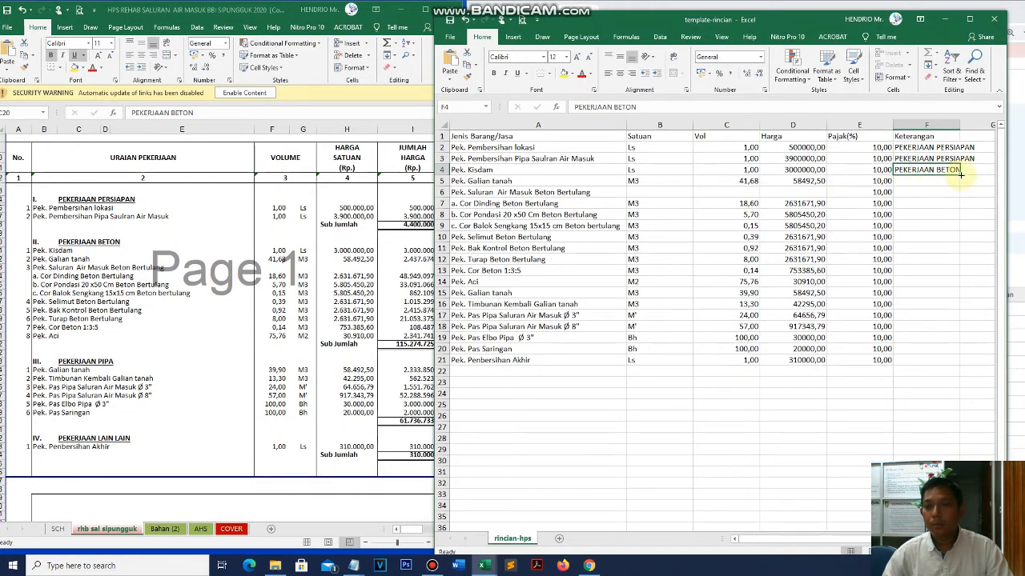
{"action": "left_click_drag", "start_coordinate": [960, 173], "coordinate": [959, 227]}
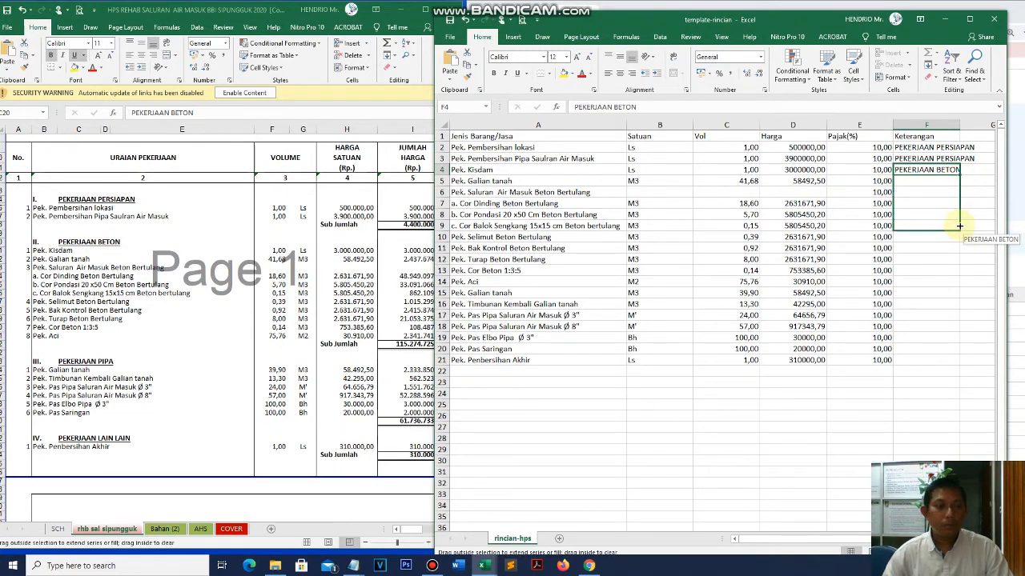
{"action": "left_click_drag", "start_coordinate": [959, 227], "coordinate": [959, 286]}
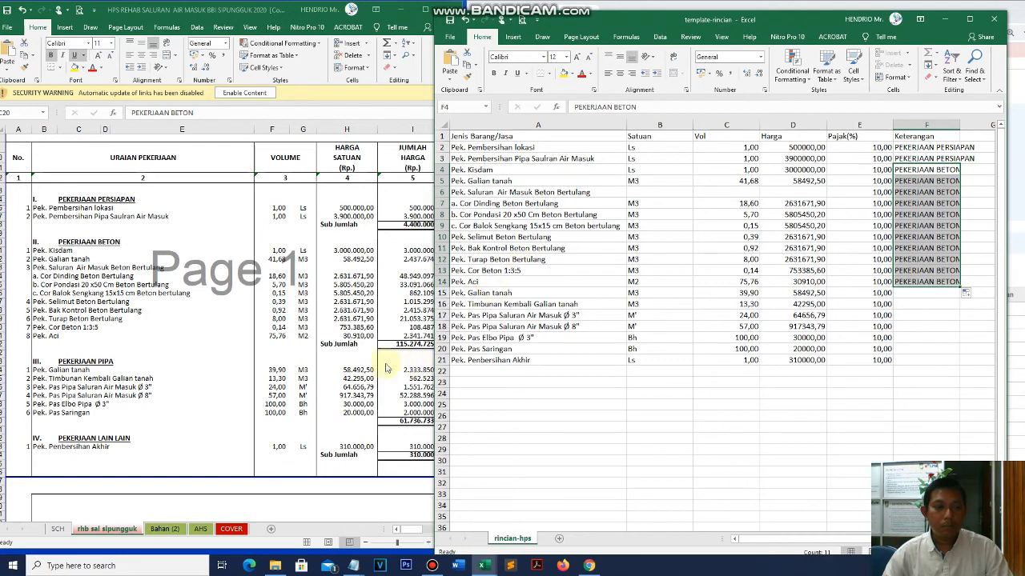
- Paste PEKERJAAN PIPA into F15 and fill it down through F20
{"action": "left_click", "coordinate": [68, 361]}
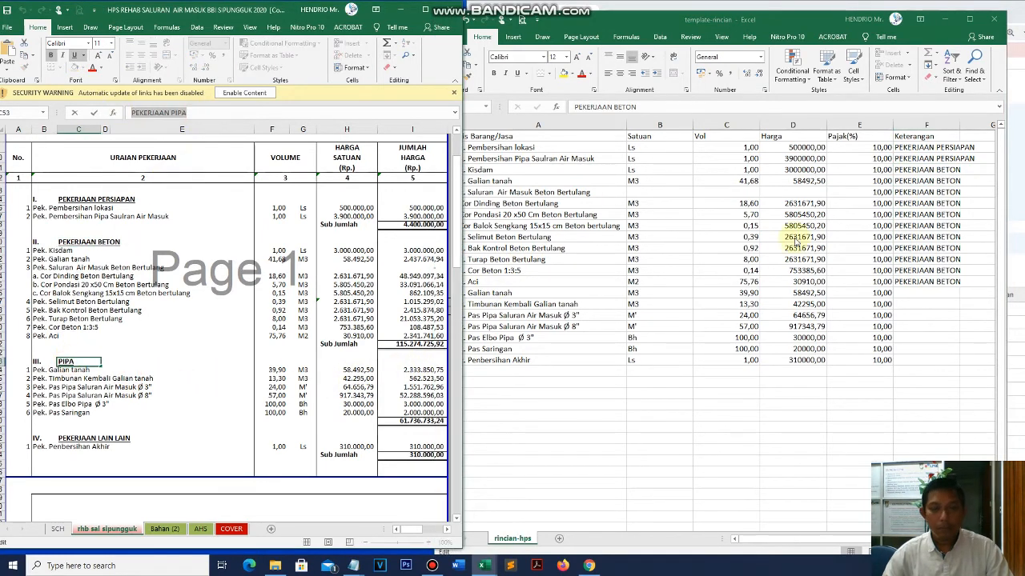
{"action": "left_click", "coordinate": [912, 294]}
{"action": "left_click", "coordinate": [912, 293]}
{"action": "right_click", "coordinate": [913, 294]}
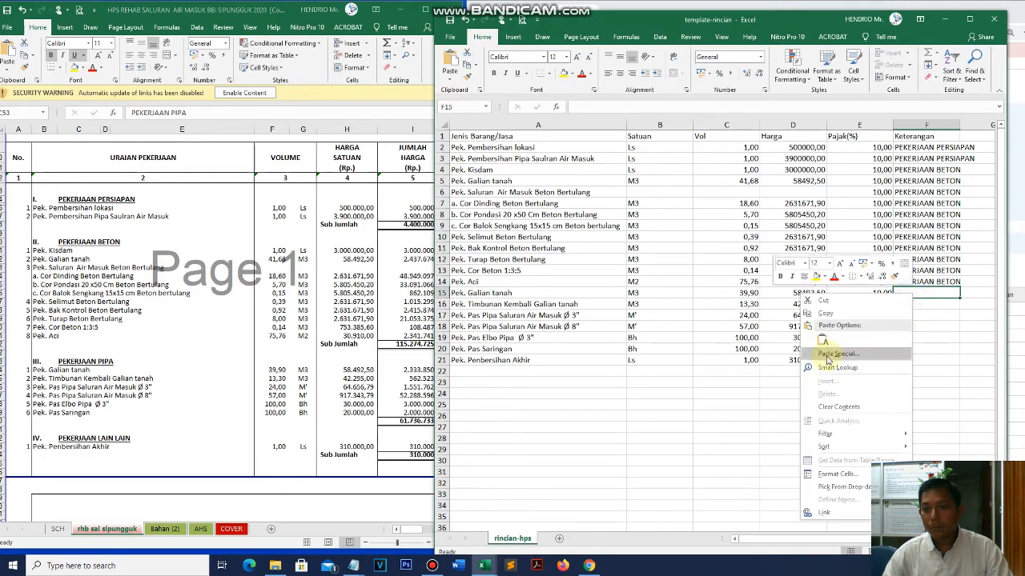
{"action": "left_click", "coordinate": [820, 344]}
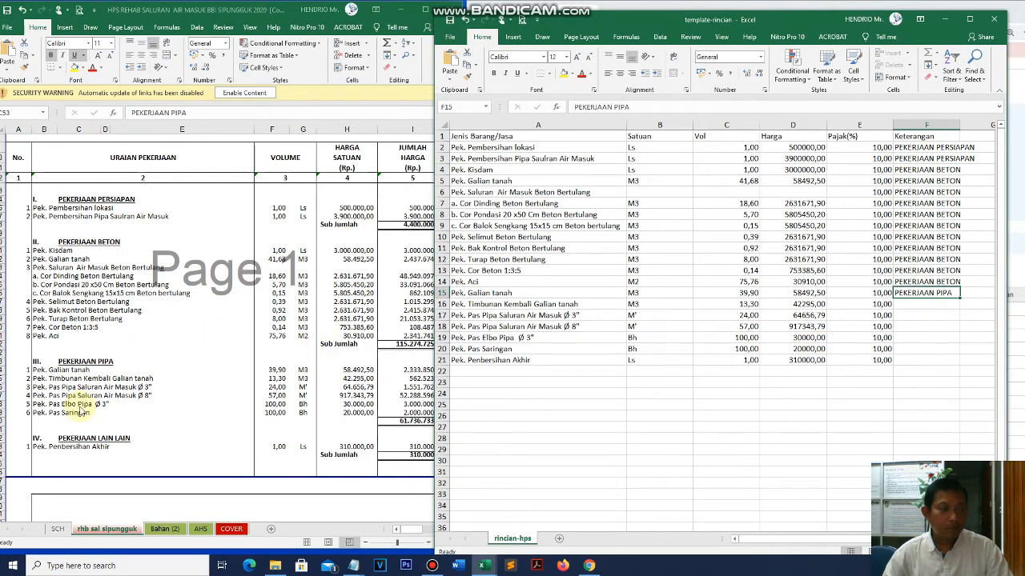
{"action": "left_click", "coordinate": [90, 362]}
{"action": "left_click", "coordinate": [85, 439]}
{"action": "key", "text": "ctrl+c"}
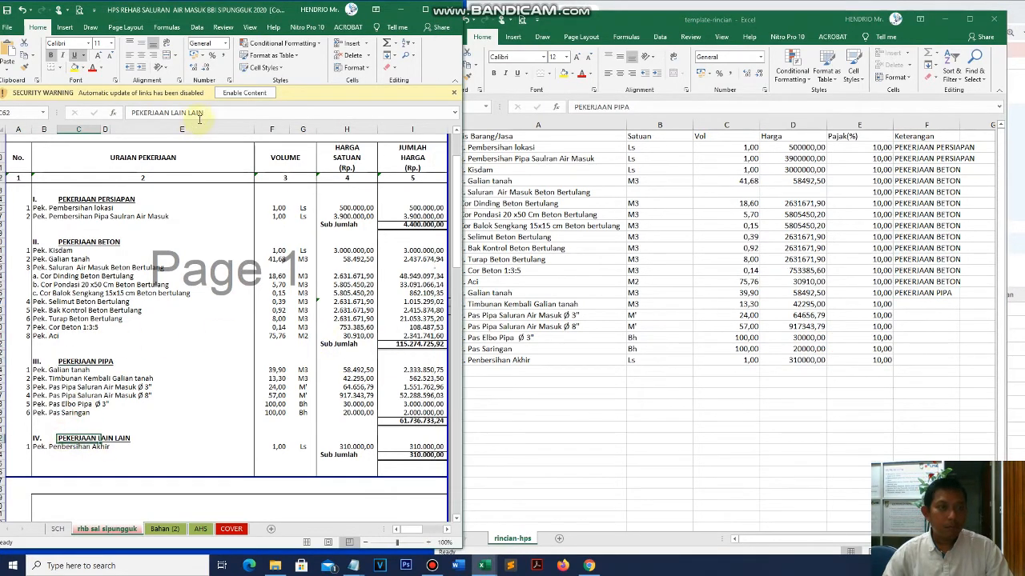
{"action": "left_click", "coordinate": [948, 294]}
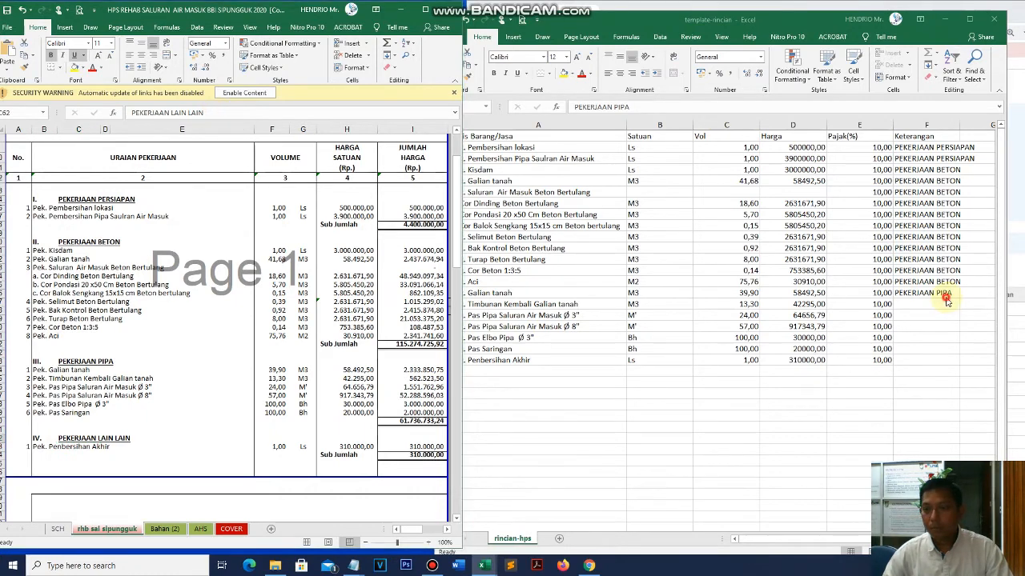
{"action": "left_click_drag", "start_coordinate": [959, 298], "coordinate": [959, 354]}
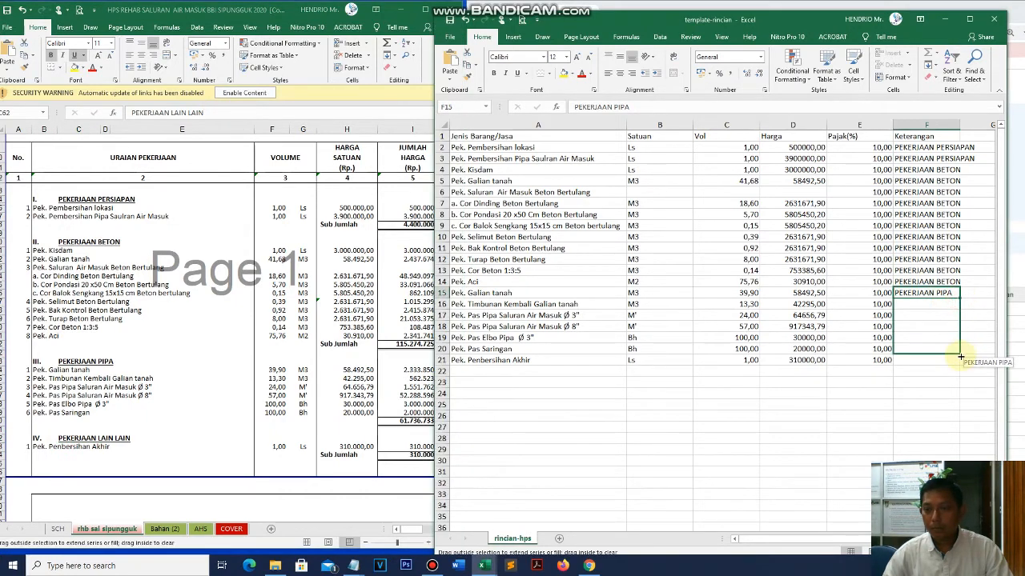
- Paste PEKERJAAN LAIN LAIN into F21, then set the template workbook aside
{"action": "left_click", "coordinate": [130, 445]}
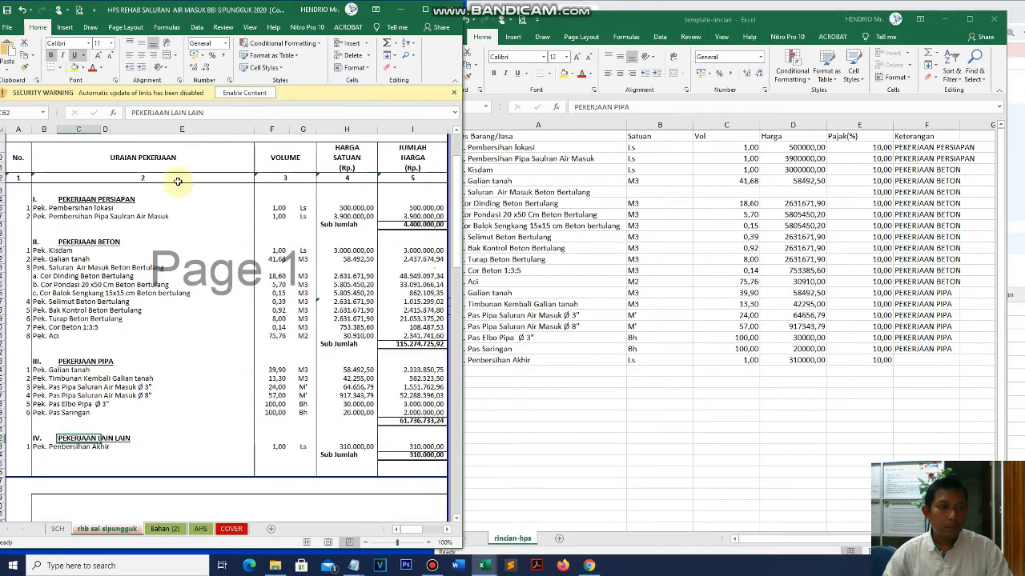
{"action": "left_click_drag", "start_coordinate": [224, 115], "coordinate": [123, 111]}
{"action": "left_click", "coordinate": [922, 360]}
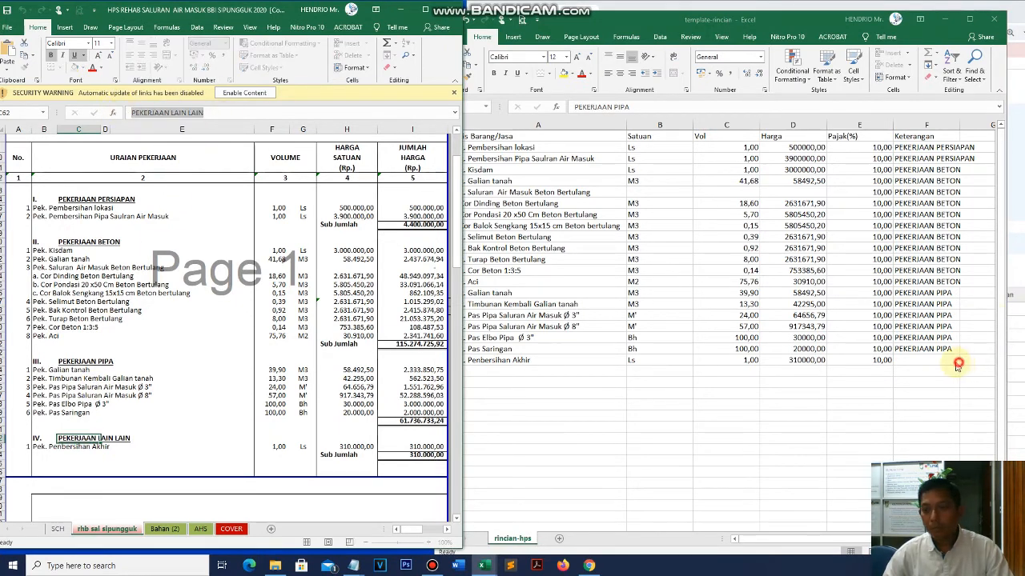
{"action": "right_click", "coordinate": [919, 360]}
{"action": "left_click", "coordinate": [832, 181]}
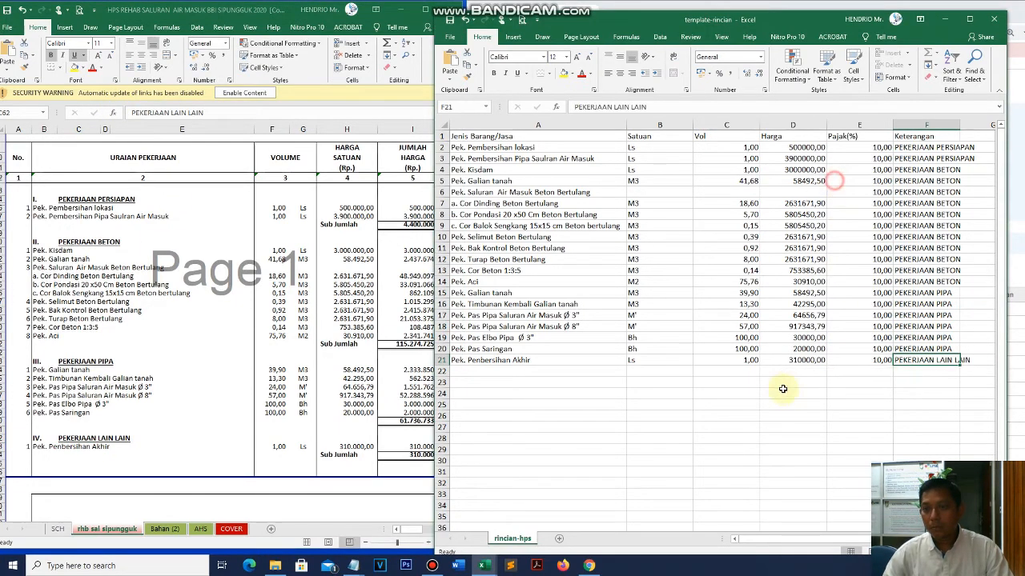
{"action": "left_click", "coordinate": [671, 287]}
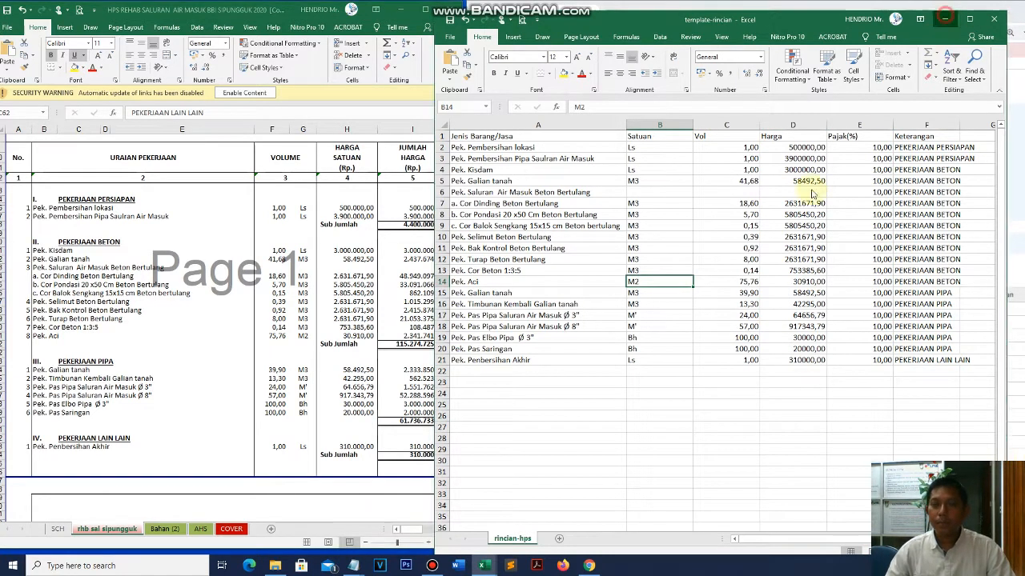
{"action": "left_click", "coordinate": [945, 19]}
{"action": "scroll", "coordinate": [675, 224], "scroll_direction": "up", "scroll_amount": 2}
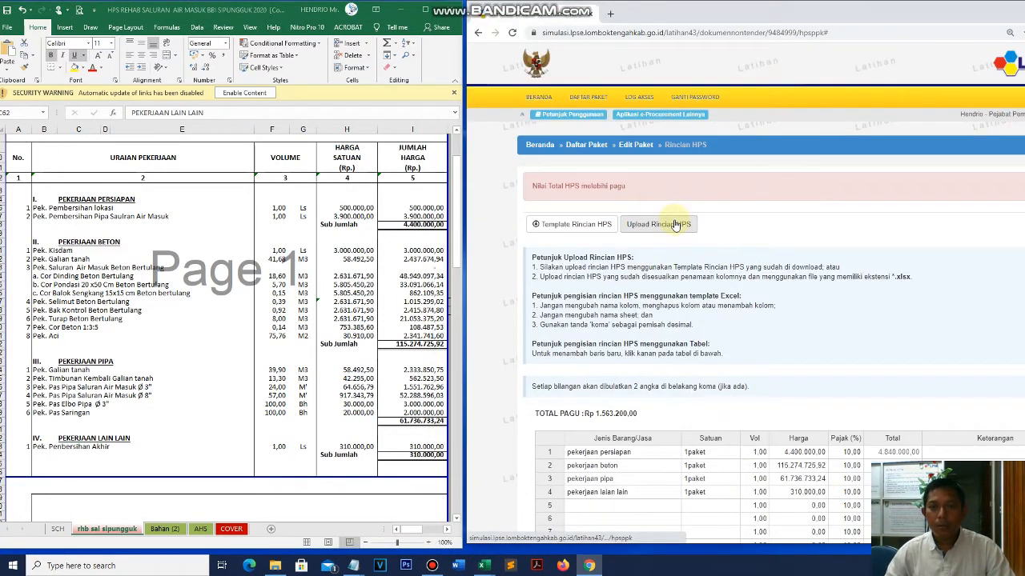
- Upload the filled rincian xlsx from Desktop > latihan ppk to Rincian HPS
{"action": "left_click", "coordinate": [675, 224]}
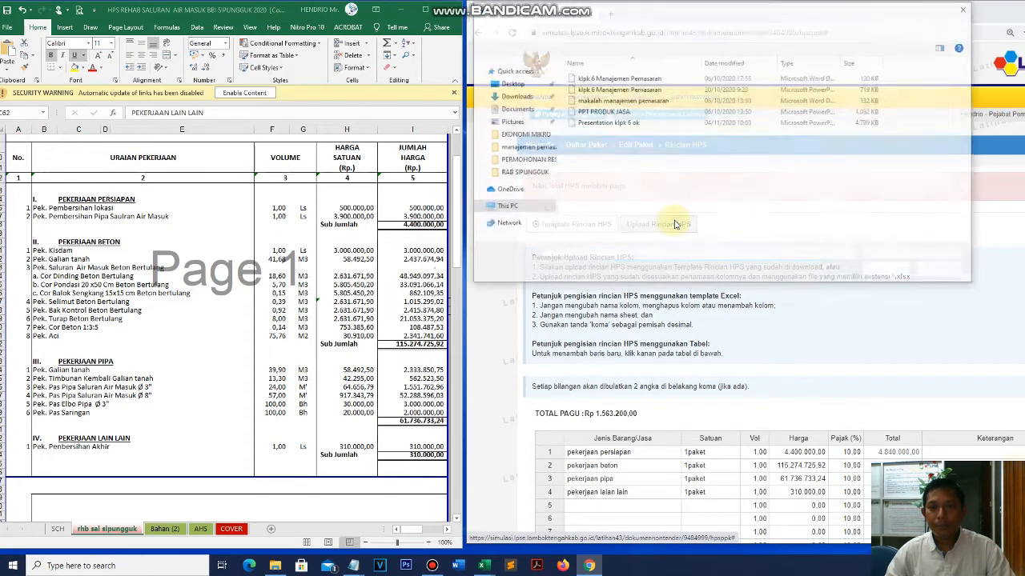
{"action": "left_click", "coordinate": [520, 138]}
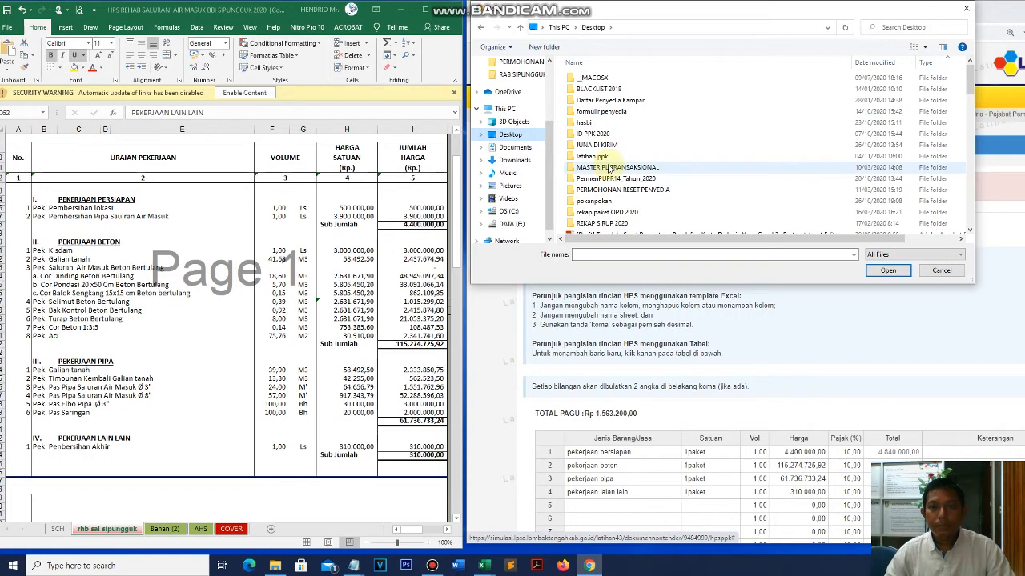
{"action": "scroll", "coordinate": [610, 169], "scroll_direction": "down", "scroll_amount": 1}
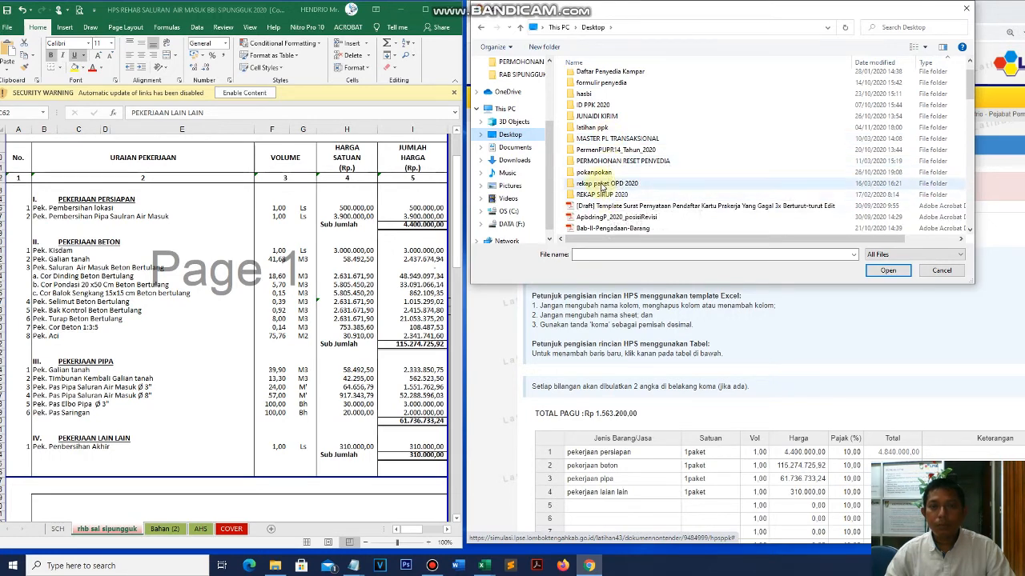
{"action": "left_click", "coordinate": [597, 128]}
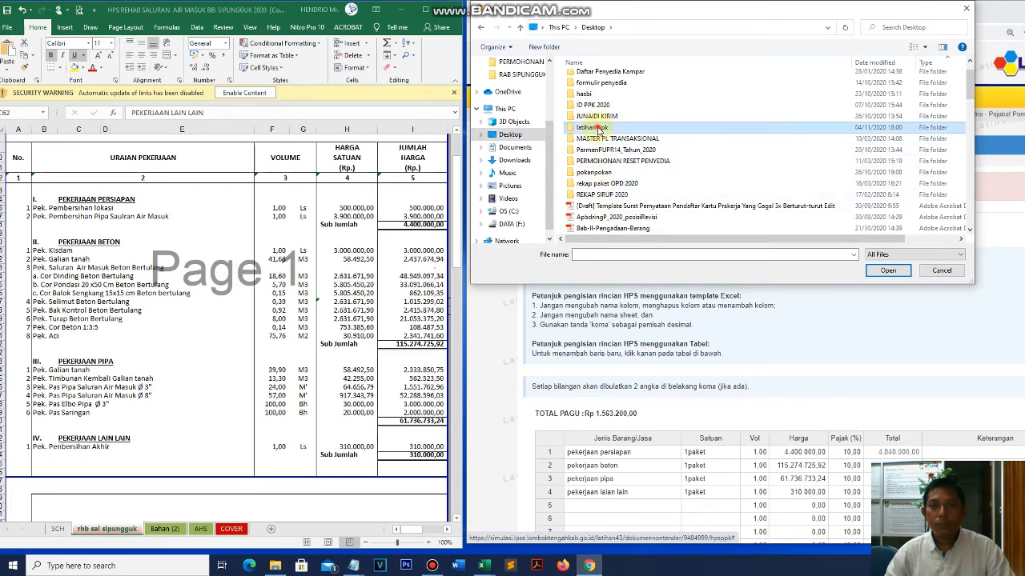
{"action": "double_click", "coordinate": [597, 128]}
{"action": "double_click", "coordinate": [606, 78]}
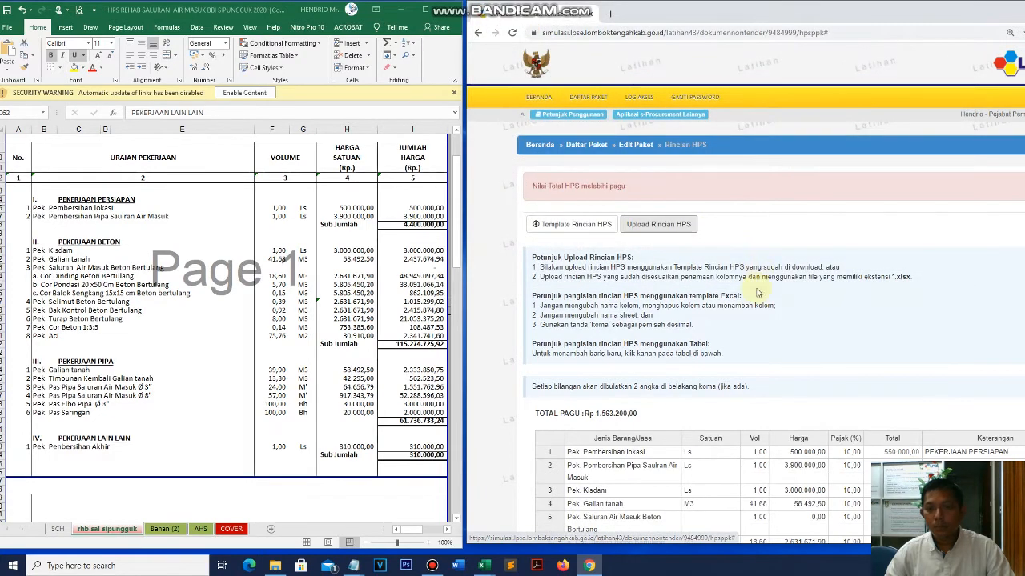
{"action": "scroll", "coordinate": [758, 293], "scroll_direction": "down", "scroll_amount": 5}
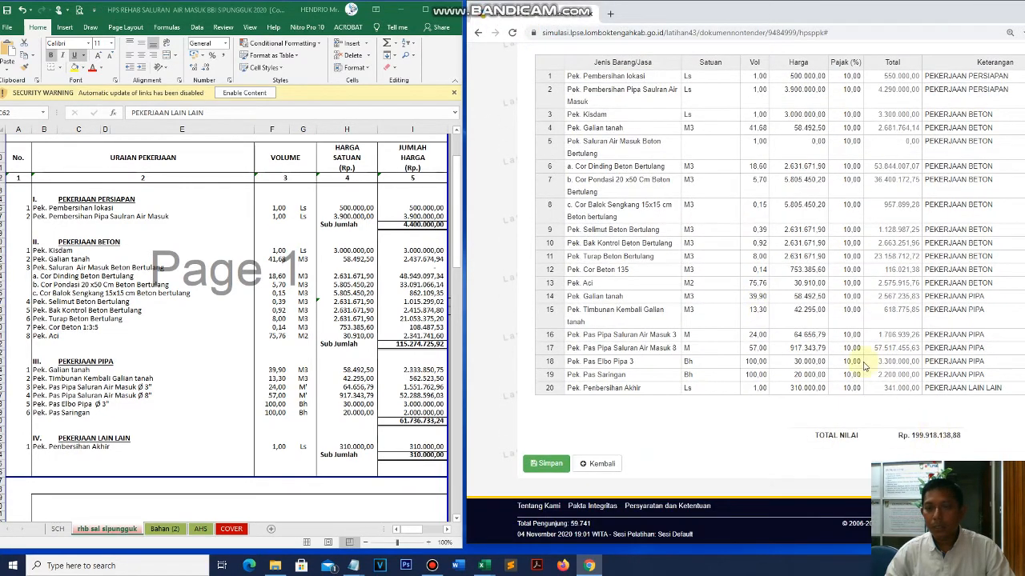
{"action": "left_click_drag", "start_coordinate": [874, 16], "coordinate": [792, 17]}
{"action": "scroll", "coordinate": [656, 337], "scroll_direction": "up", "scroll_amount": 5}
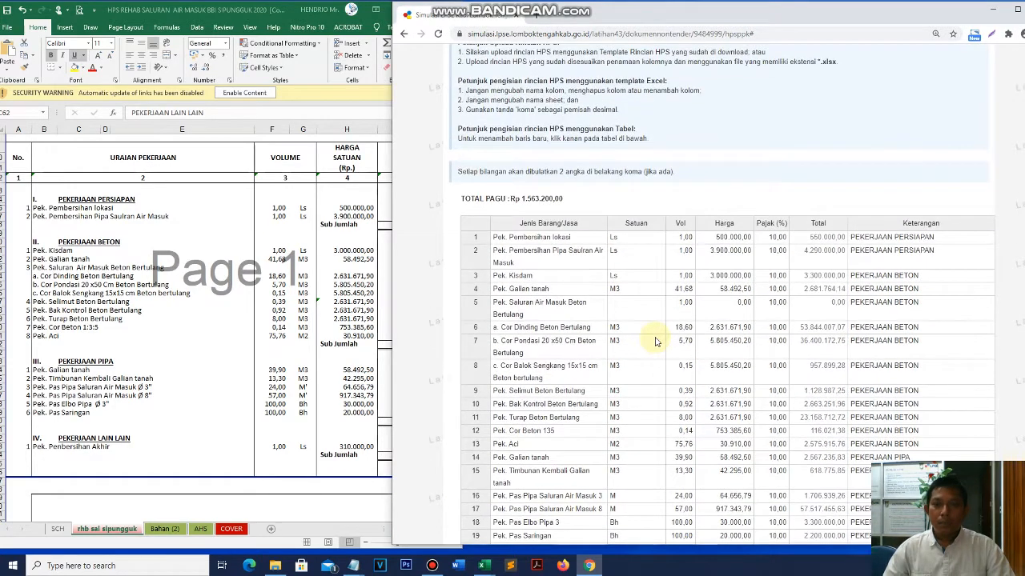
{"action": "scroll", "coordinate": [656, 336], "scroll_direction": "down", "scroll_amount": 4}
{"action": "left_click_drag", "start_coordinate": [730, 131], "coordinate": [752, 451]}
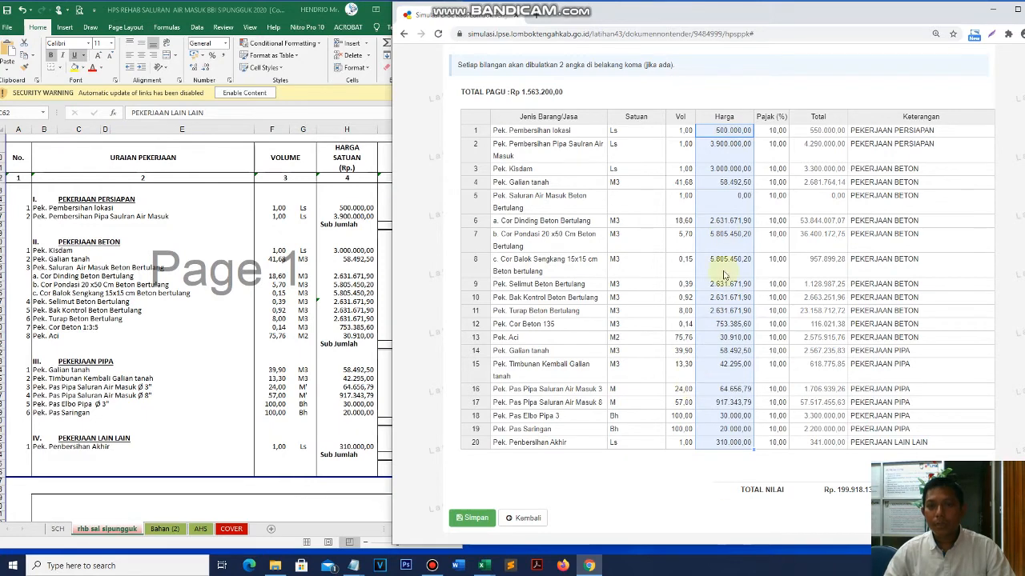
{"action": "left_click", "coordinate": [628, 170]}
{"action": "left_click_drag", "start_coordinate": [706, 142], "coordinate": [710, 479]}
{"action": "left_click_drag", "start_coordinate": [714, 420], "coordinate": [729, 456]}
{"action": "left_click", "coordinate": [849, 275]}
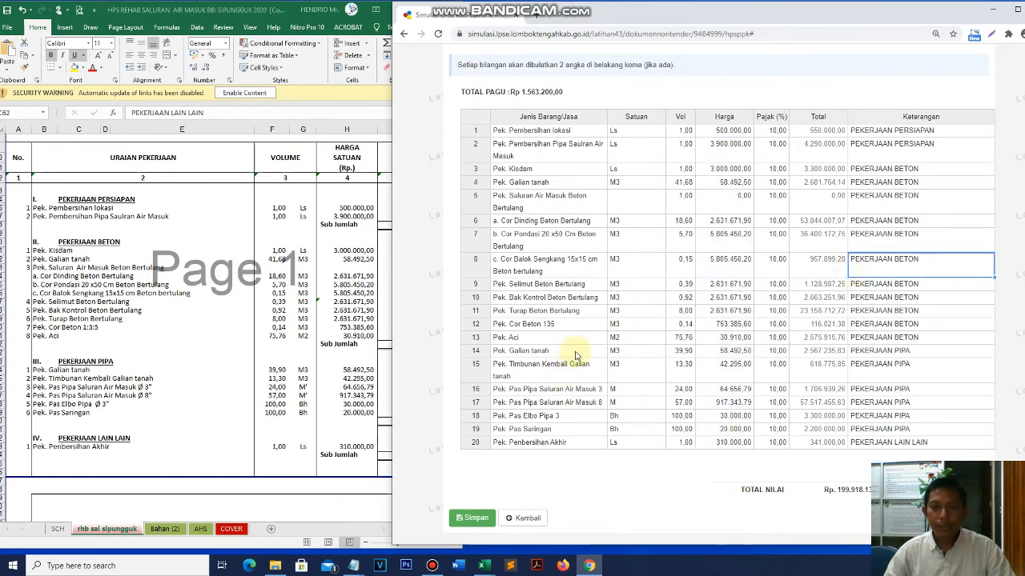
{"action": "scroll", "coordinate": [632, 381], "scroll_direction": "down", "scroll_amount": 1}
{"action": "scroll", "coordinate": [657, 392], "scroll_direction": "up", "scroll_amount": 2}
{"action": "scroll", "coordinate": [677, 406], "scroll_direction": "down", "scroll_amount": 2}
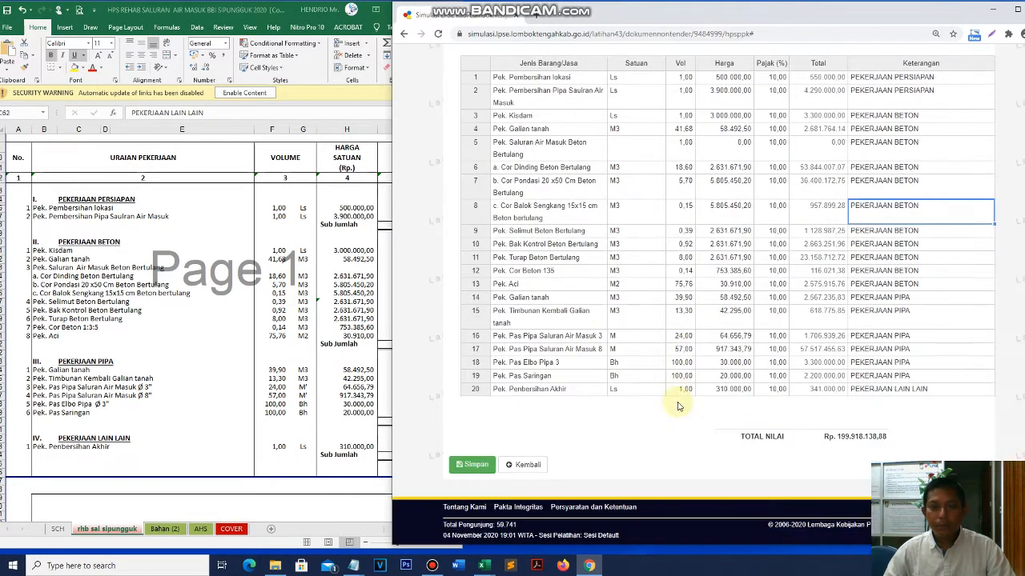
{"action": "left_click_drag", "start_coordinate": [740, 77], "coordinate": [744, 390]}
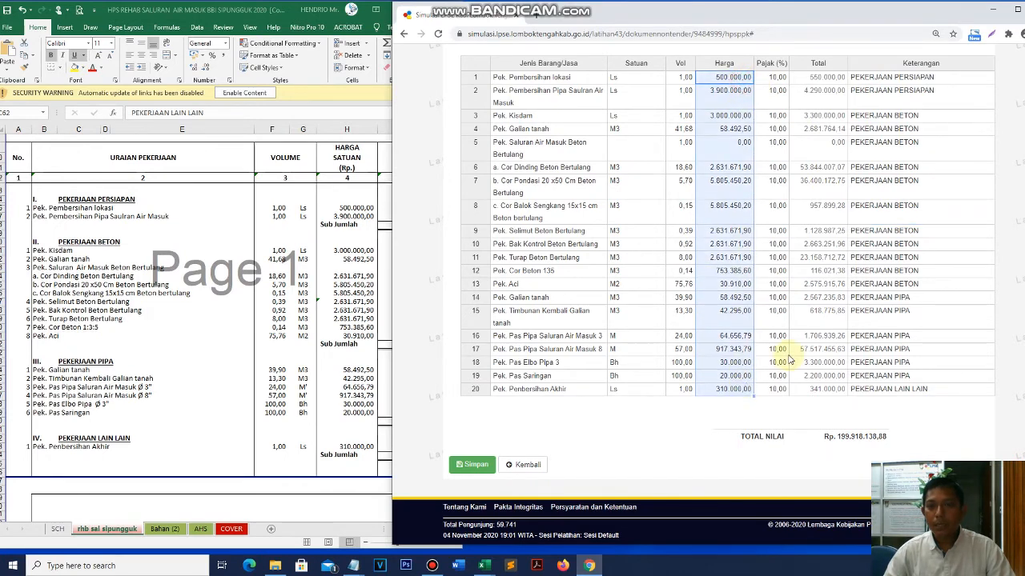
{"action": "scroll", "coordinate": [701, 136], "scroll_direction": "up", "scroll_amount": 1}
{"action": "left_click", "coordinate": [734, 163]}
{"action": "scroll", "coordinate": [766, 268], "scroll_direction": "down", "scroll_amount": 1}
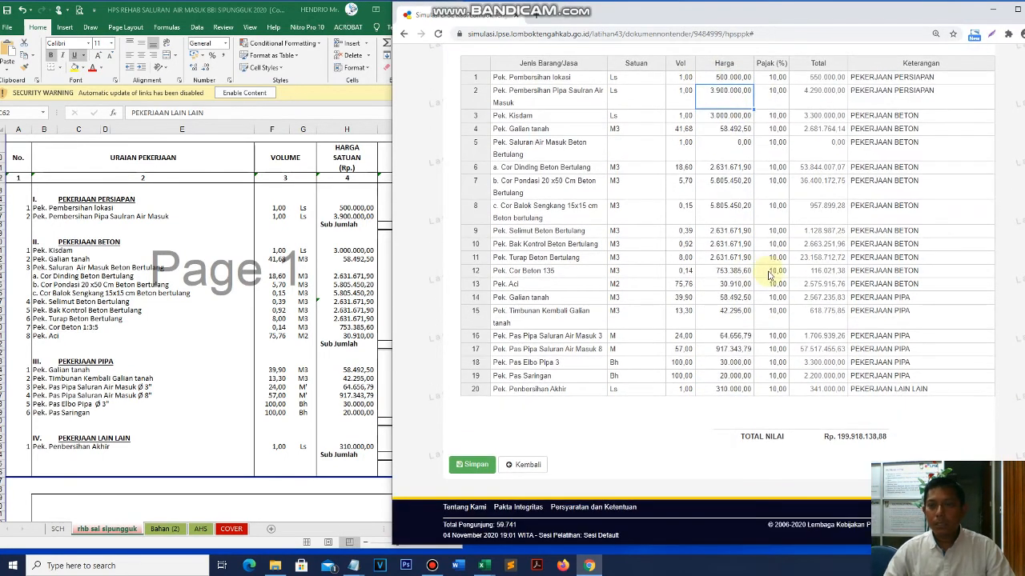
{"action": "left_click", "coordinate": [303, 361]}
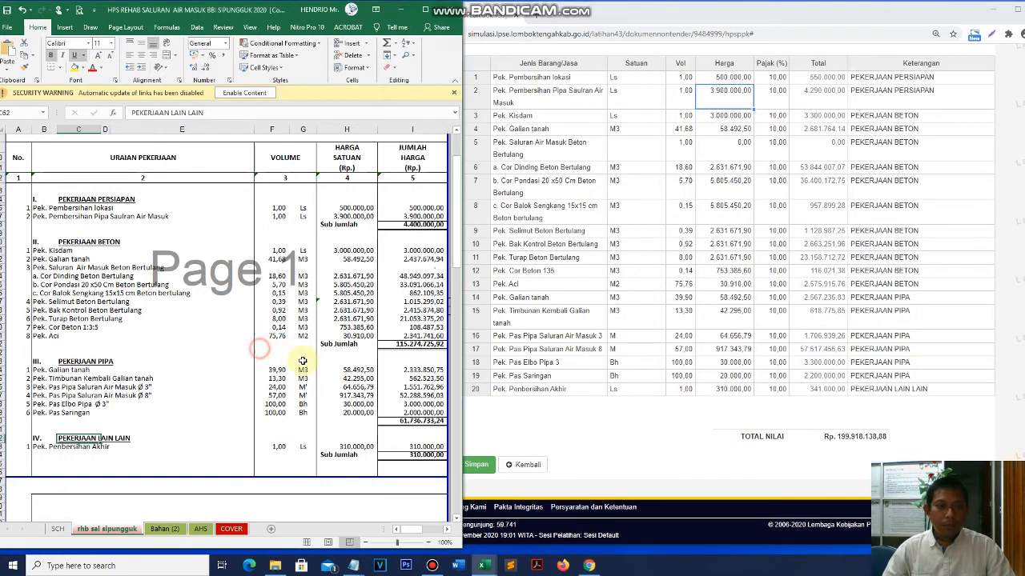
{"action": "scroll", "coordinate": [303, 360], "scroll_direction": "down", "scroll_amount": 12}
{"action": "scroll", "coordinate": [303, 360], "scroll_direction": "down", "scroll_amount": 3}
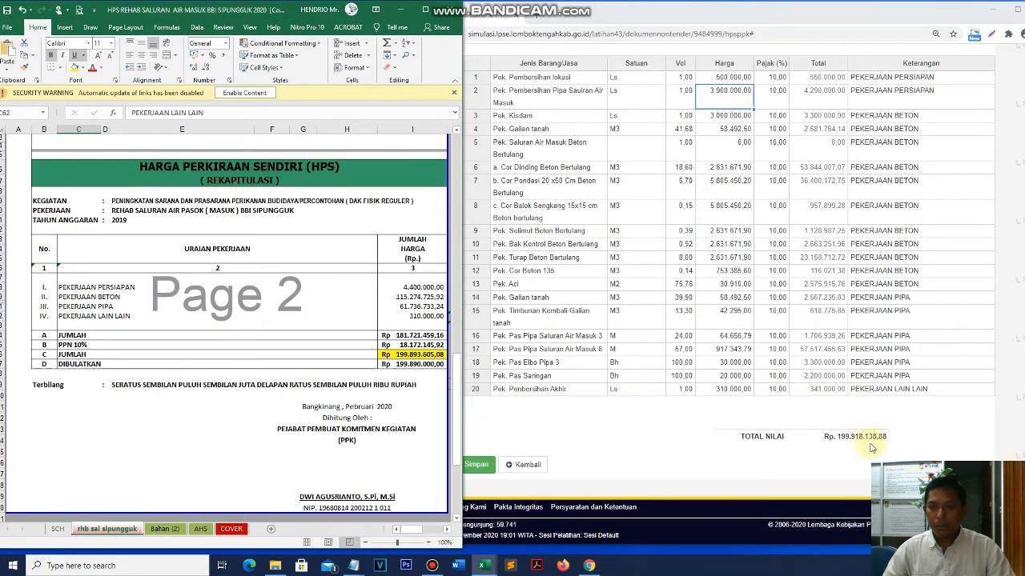
{"action": "scroll", "coordinate": [869, 448], "scroll_direction": "up", "scroll_amount": 2}
{"action": "left_click", "coordinate": [552, 352]}
{"action": "scroll", "coordinate": [665, 377], "scroll_direction": "down", "scroll_amount": 3}
{"action": "scroll", "coordinate": [702, 385], "scroll_direction": "up", "scroll_amount": 3}
{"action": "scroll", "coordinate": [703, 384], "scroll_direction": "up", "scroll_amount": 1}
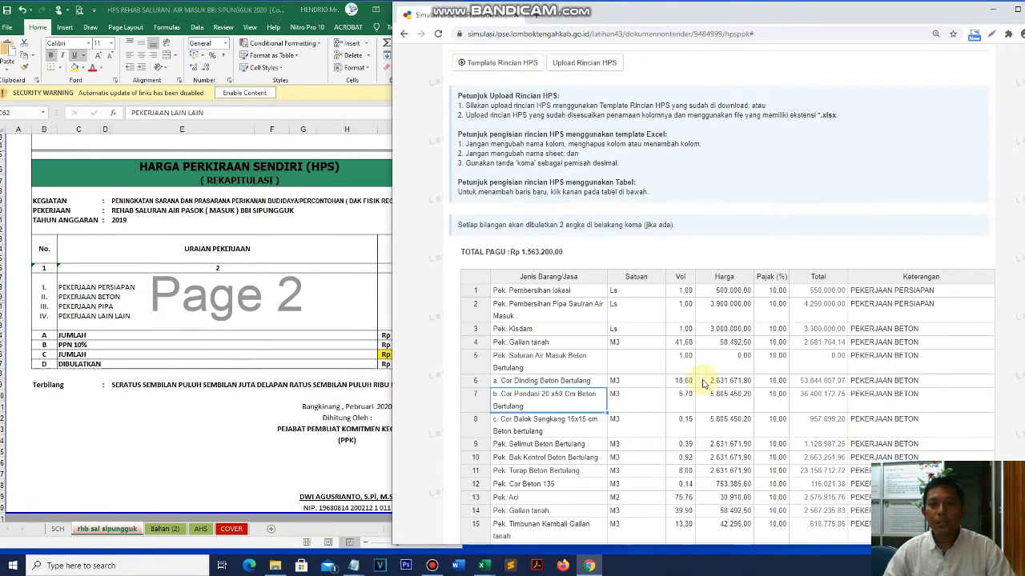
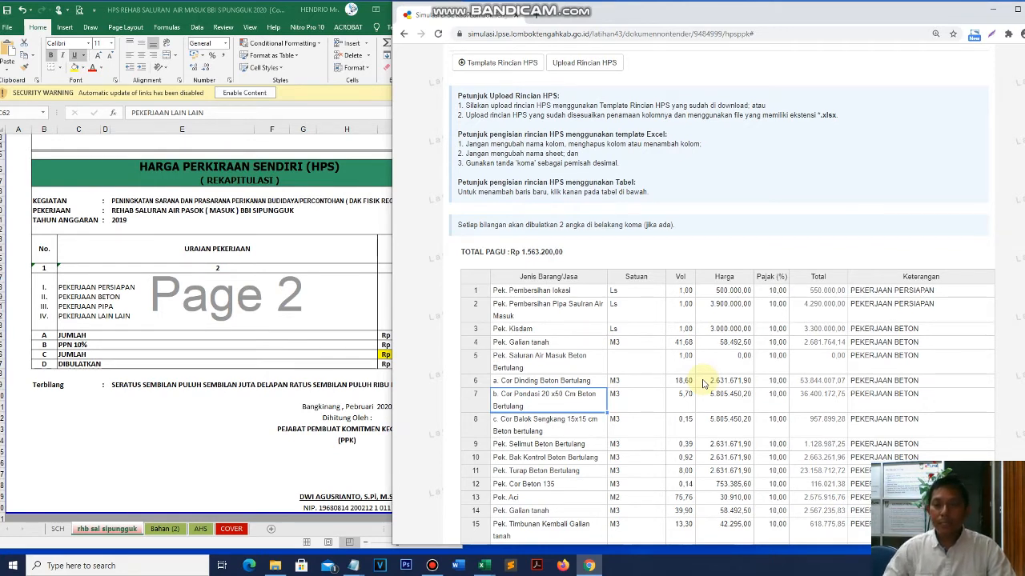
- Reopen Rincian HPS and upload the template-rincian file into the HPS table
{"action": "scroll", "coordinate": [791, 374], "scroll_direction": "down", "scroll_amount": 3}
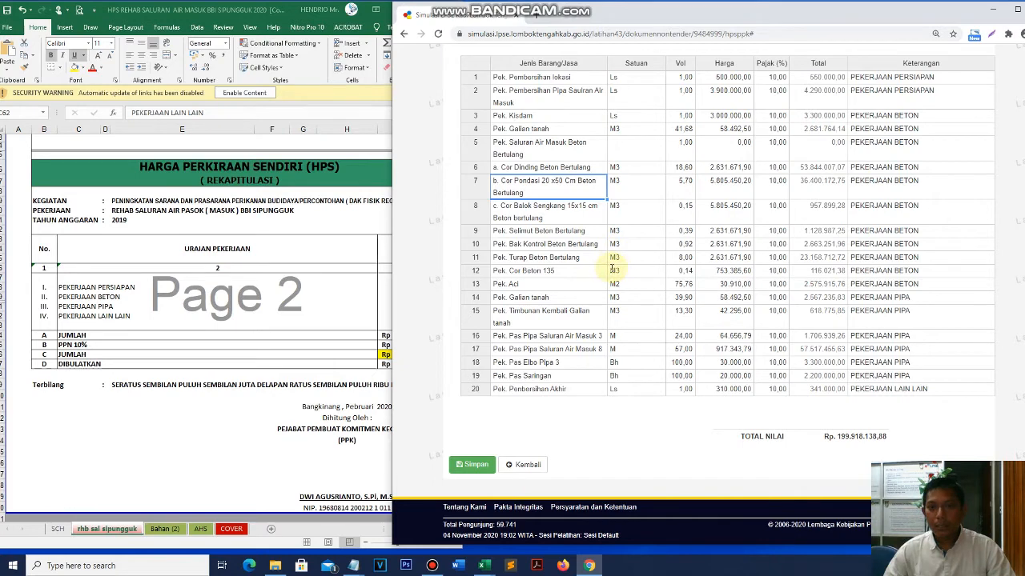
{"action": "left_click", "coordinate": [527, 465]}
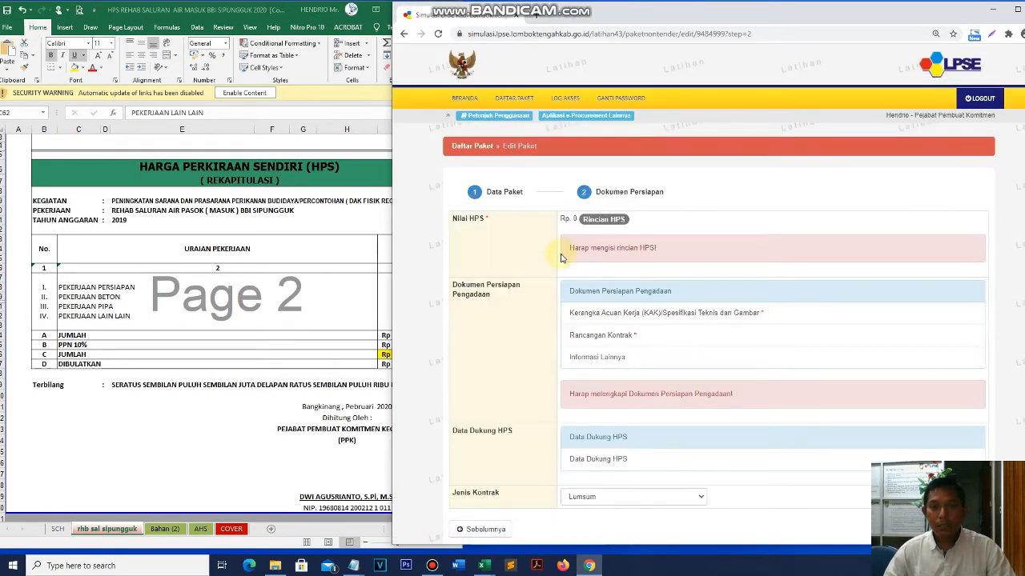
{"action": "left_click", "coordinate": [613, 225]}
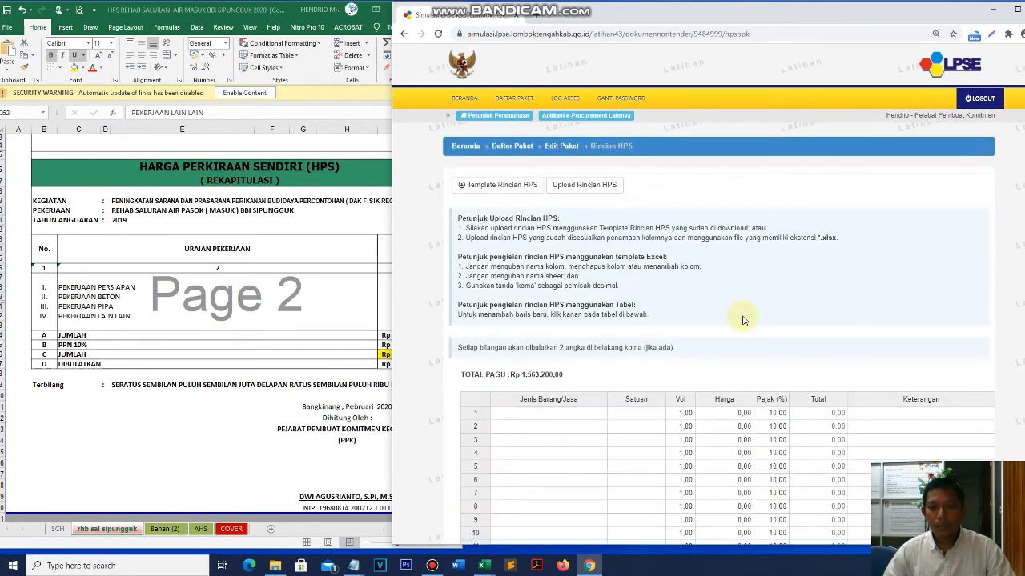
{"action": "scroll", "coordinate": [743, 320], "scroll_direction": "down", "scroll_amount": 3}
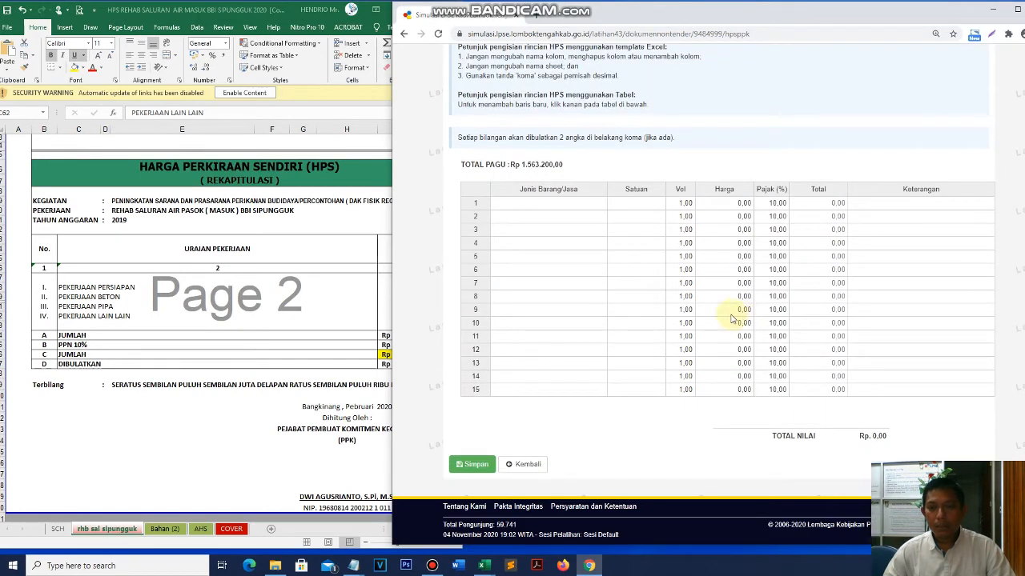
{"action": "scroll", "coordinate": [646, 382], "scroll_direction": "up", "scroll_amount": 2}
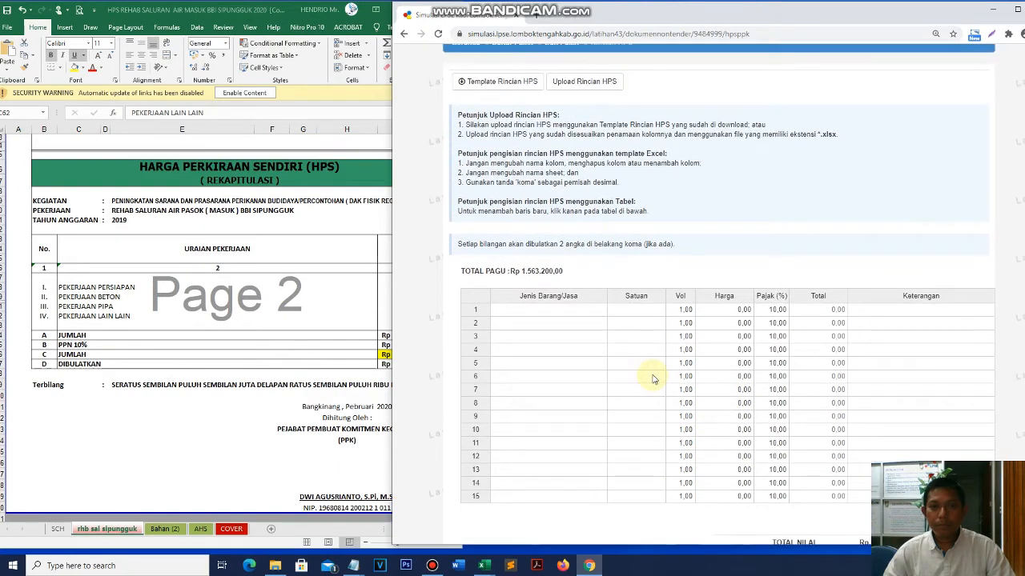
{"action": "left_click", "coordinate": [611, 80]}
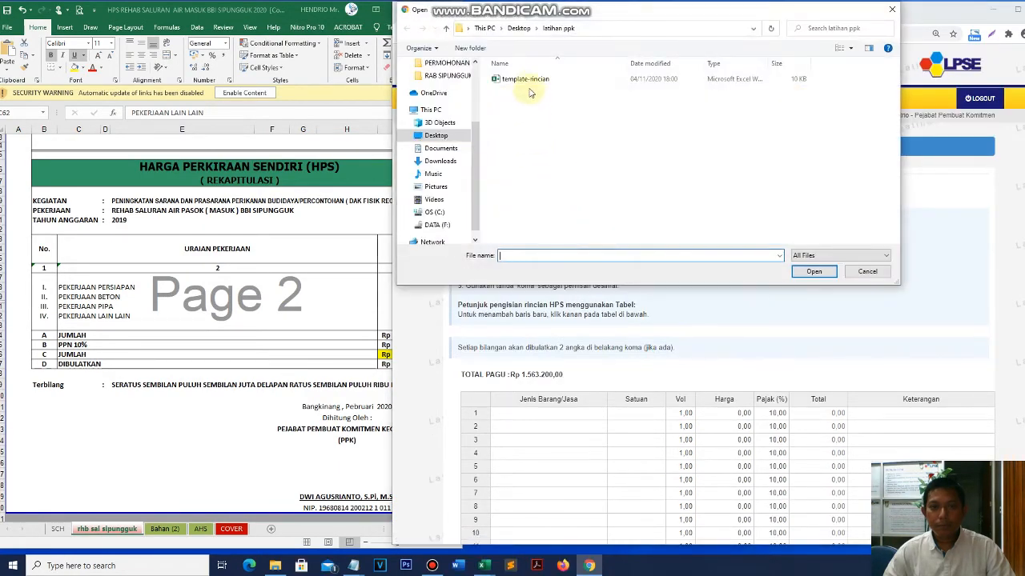
{"action": "double_click", "coordinate": [531, 82]}
- Check that the 20 uploaded items total Rp 199.918.138,88
{"action": "scroll", "coordinate": [735, 344], "scroll_direction": "down", "scroll_amount": 5}
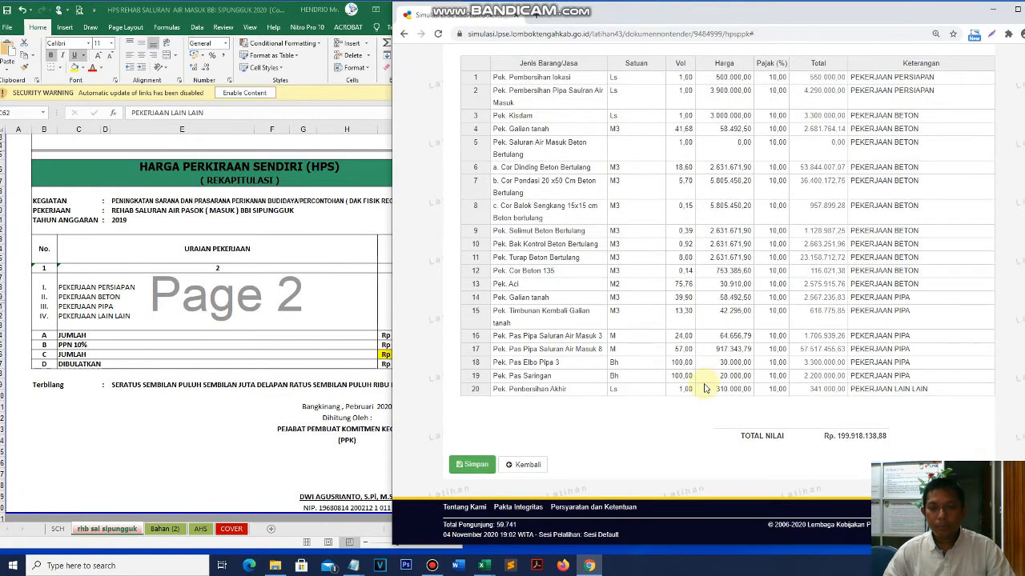
{"action": "scroll", "coordinate": [701, 311], "scroll_direction": "up", "scroll_amount": 5}
{"action": "scroll", "coordinate": [701, 311], "scroll_direction": "down", "scroll_amount": 5}
{"action": "scroll", "coordinate": [702, 310], "scroll_direction": "up", "scroll_amount": 3}
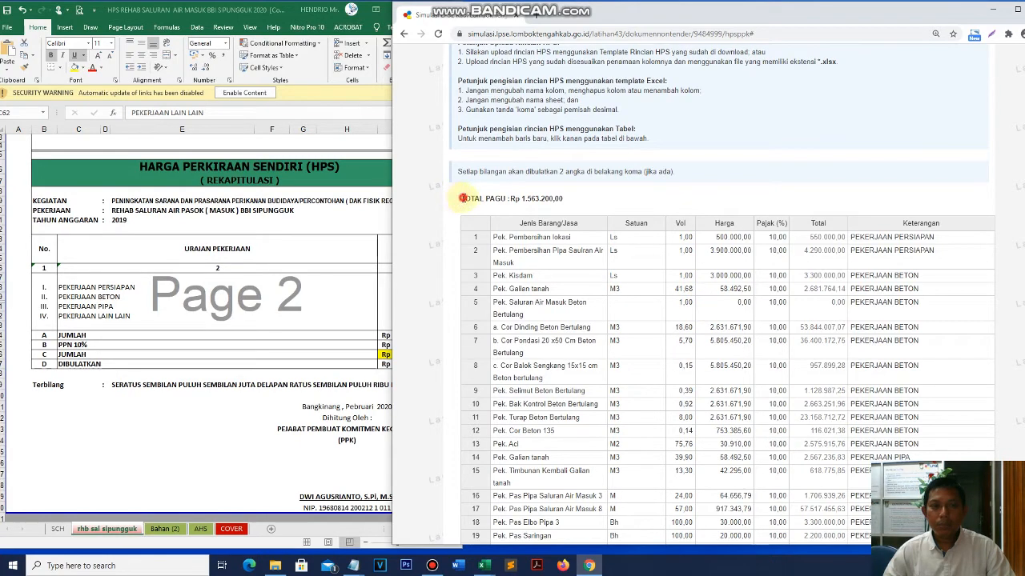
{"action": "left_click_drag", "start_coordinate": [461, 198], "coordinate": [591, 196]}
{"action": "scroll", "coordinate": [788, 318], "scroll_direction": "down", "scroll_amount": 3}
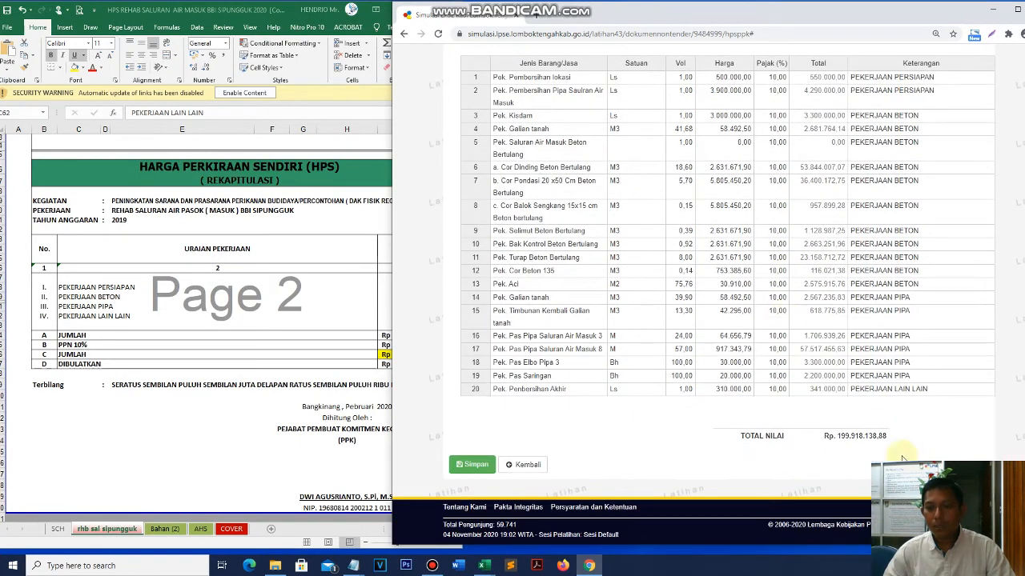
{"action": "left_click_drag", "start_coordinate": [838, 435], "coordinate": [925, 437]}
{"action": "scroll", "coordinate": [625, 344], "scroll_direction": "up", "scroll_amount": 3}
{"action": "scroll", "coordinate": [624, 344], "scroll_direction": "down", "scroll_amount": 3}
{"action": "left_click", "coordinate": [690, 439]}
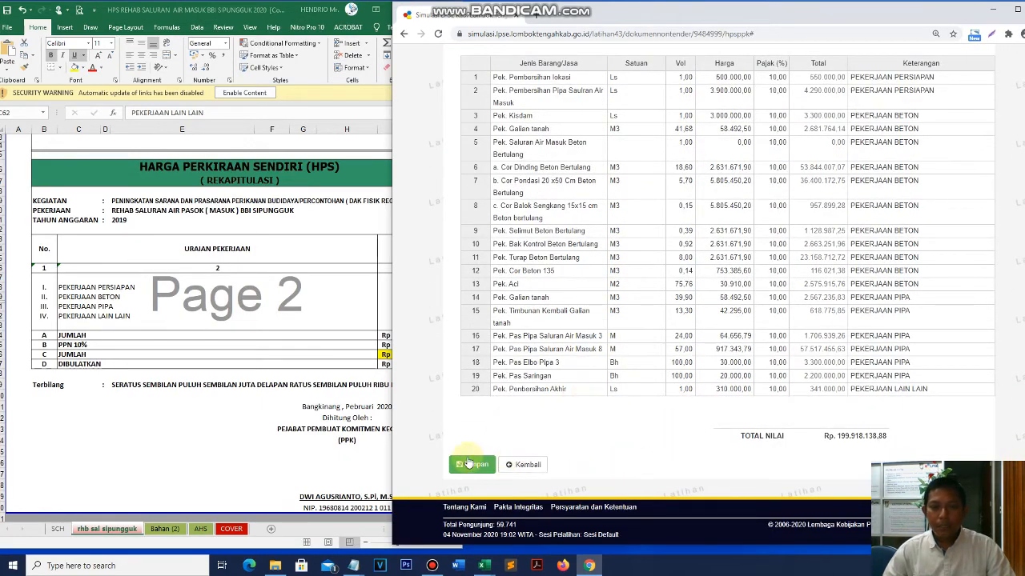
- Save the HPS breakdown and compare its total against the Rp 1.563.200,00 pagu
{"action": "left_click", "coordinate": [471, 464]}
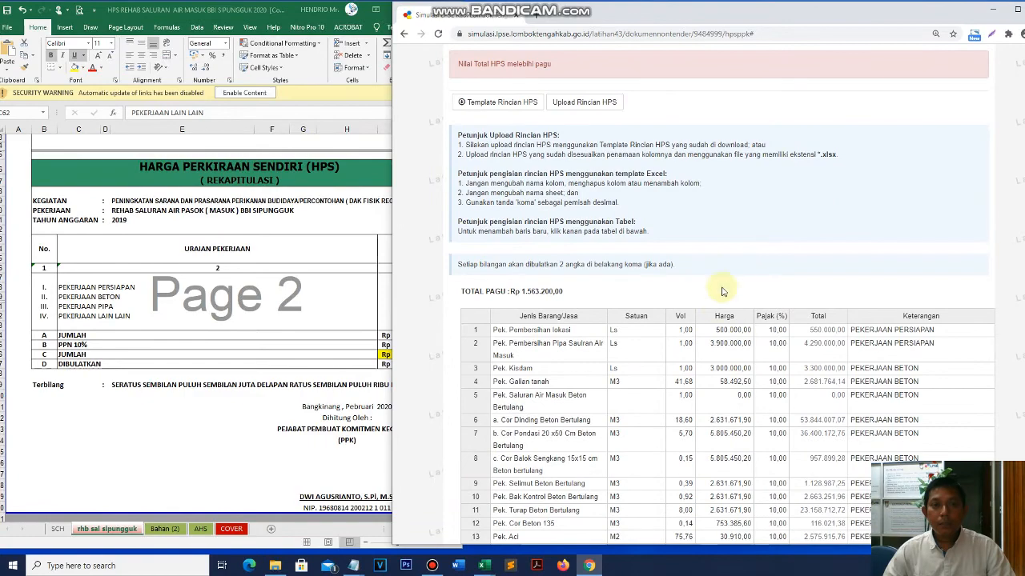
{"action": "scroll", "coordinate": [687, 367], "scroll_direction": "down", "scroll_amount": 3}
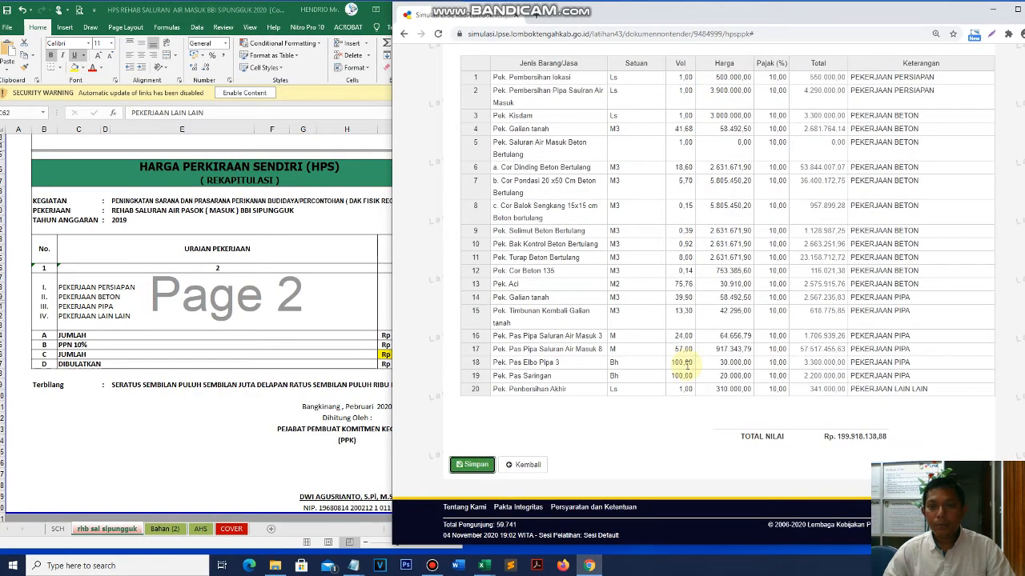
{"action": "scroll", "coordinate": [687, 364], "scroll_direction": "up", "scroll_amount": 4}
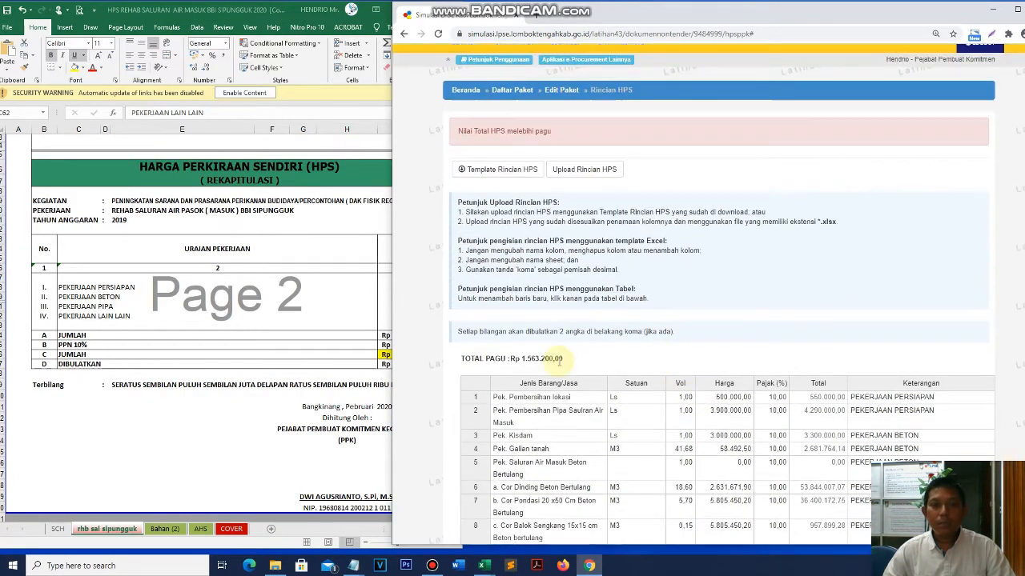
{"action": "left_click_drag", "start_coordinate": [562, 359], "coordinate": [510, 367]}
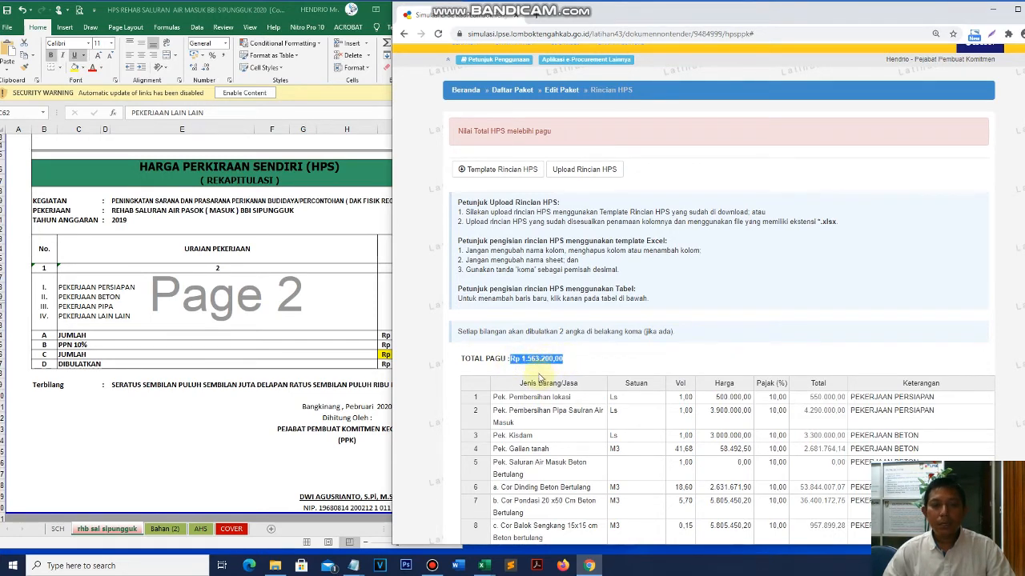
{"action": "left_click", "coordinate": [537, 371]}
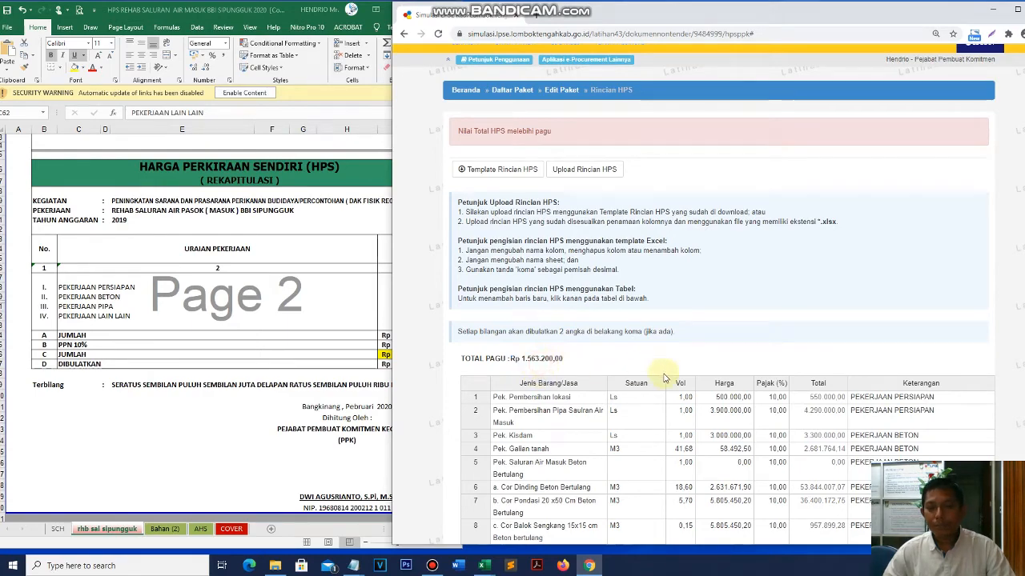
- Review the 'Nilai Total HPS melebihi pagu' warning, then bring up the Excel windows
{"action": "scroll", "coordinate": [656, 368], "scroll_direction": "down", "scroll_amount": 4}
{"action": "scroll", "coordinate": [651, 393], "scroll_direction": "down", "scroll_amount": 2}
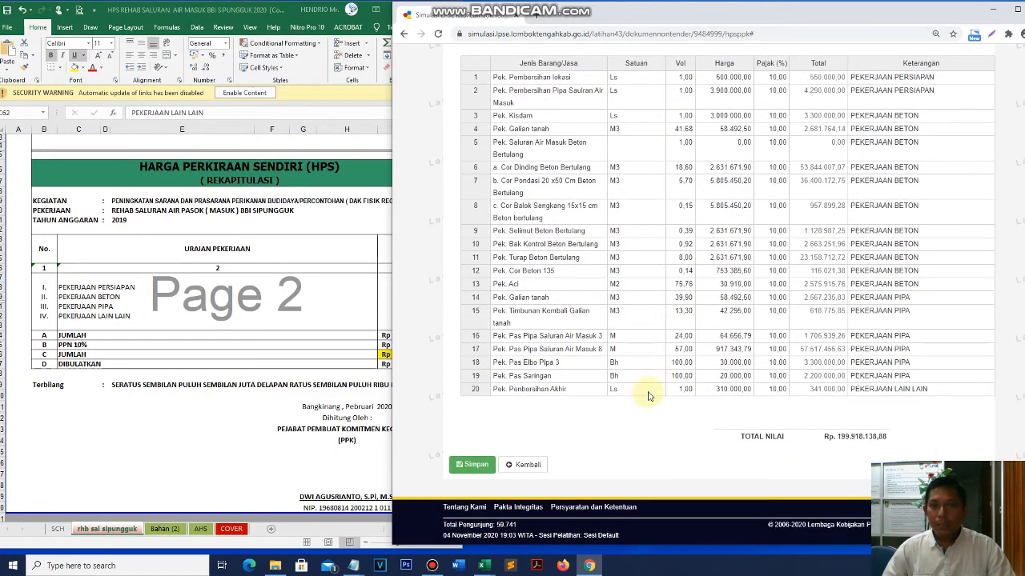
{"action": "scroll", "coordinate": [651, 393], "scroll_direction": "up", "scroll_amount": 7}
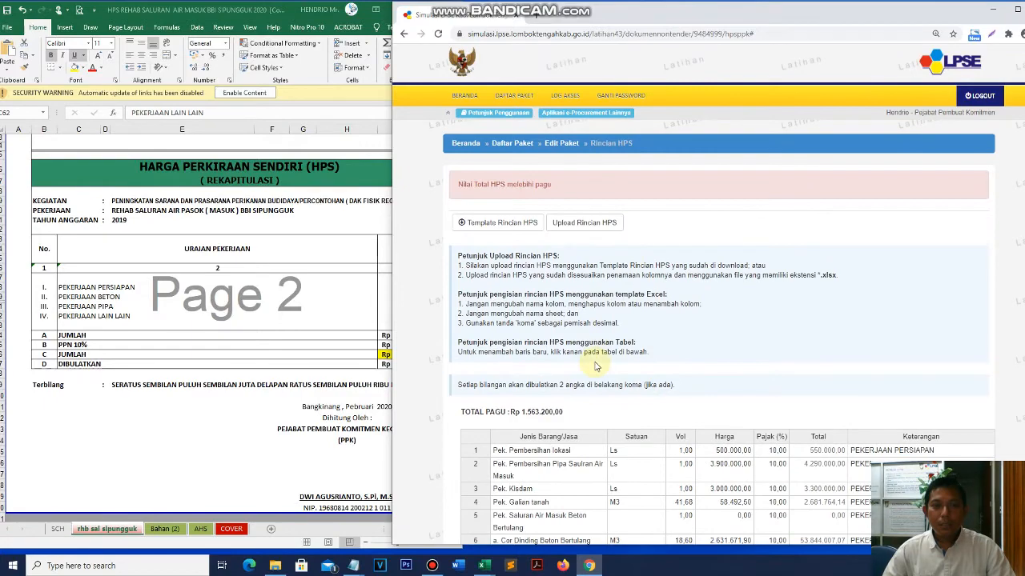
{"action": "scroll", "coordinate": [591, 346], "scroll_direction": "down", "scroll_amount": 4}
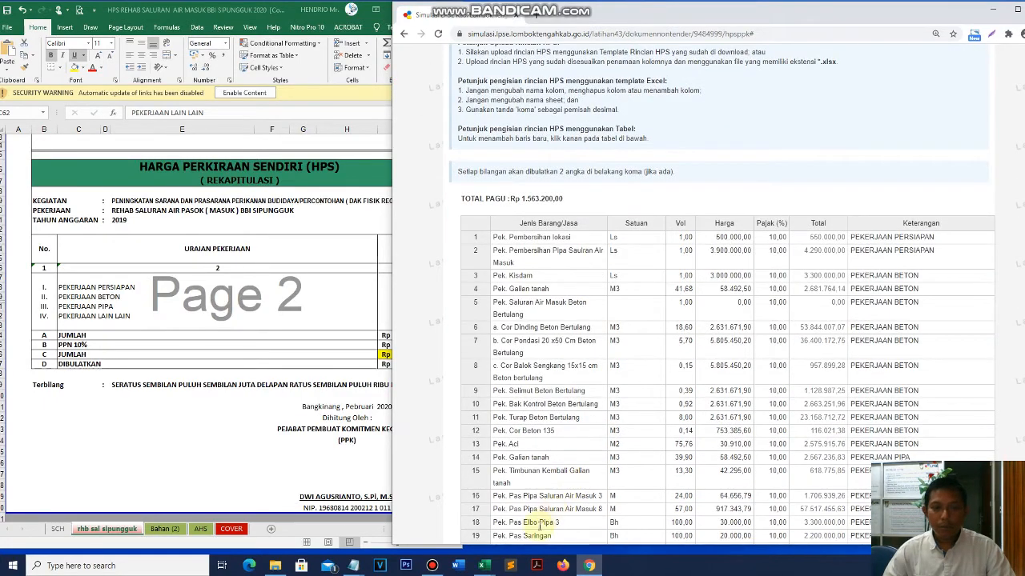
{"action": "left_click", "coordinate": [483, 565]}
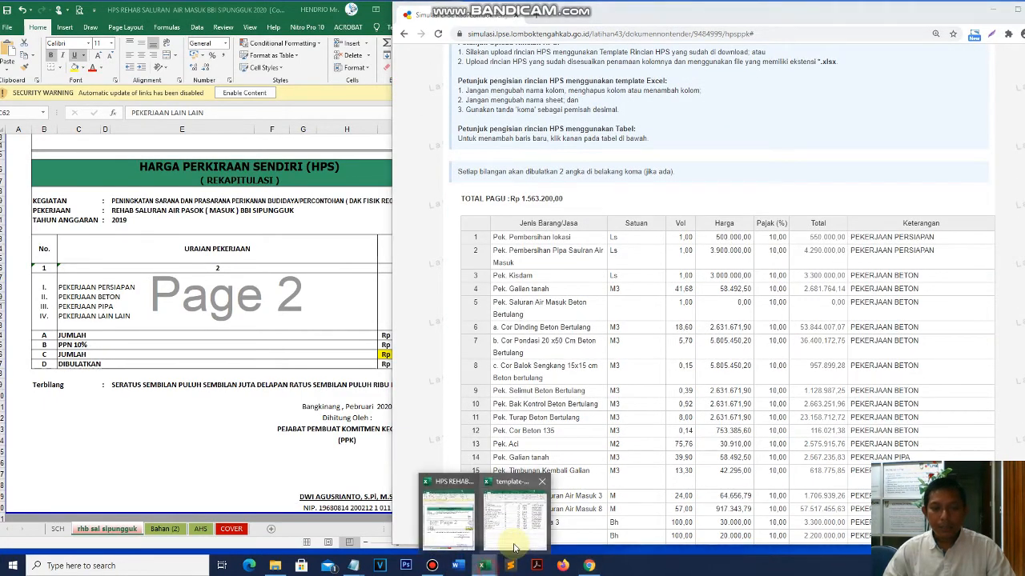
- Clear item rows 3–21 in the template-rincian sheet
{"action": "left_click", "coordinate": [514, 519]}
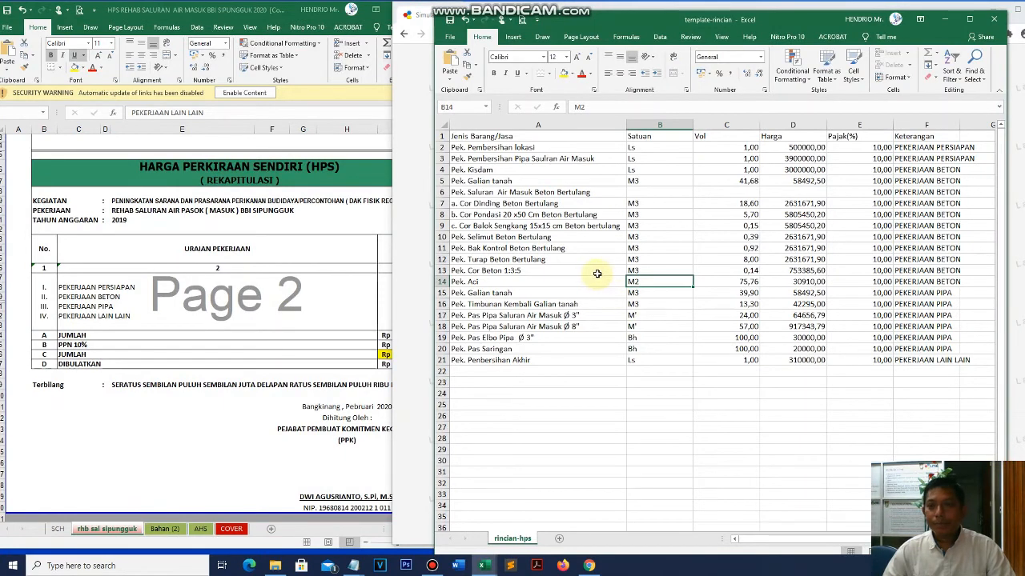
{"action": "left_click_drag", "start_coordinate": [959, 392], "coordinate": [498, 160]}
{"action": "key", "text": "Delete"}
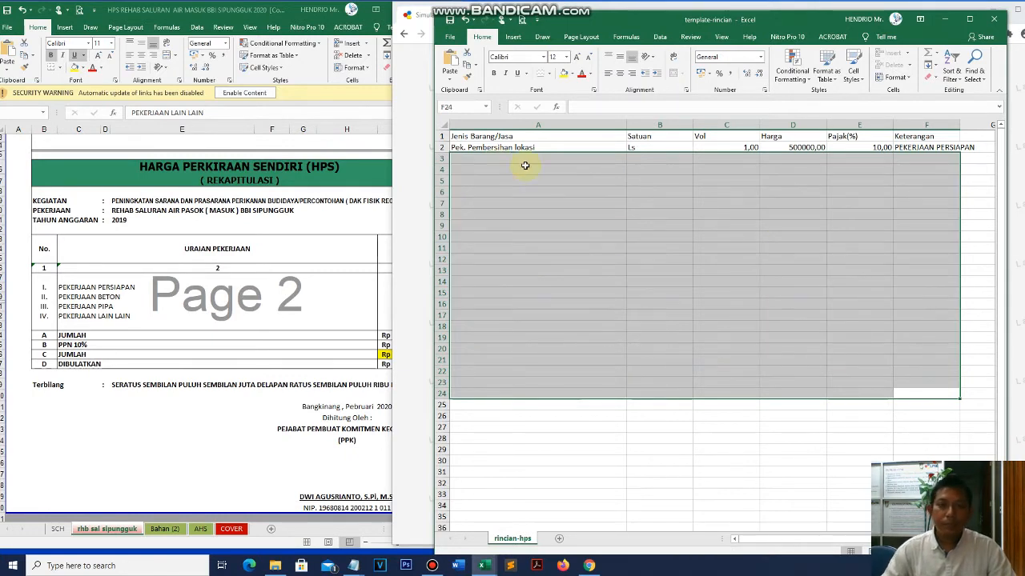
{"action": "left_click", "coordinate": [619, 239]}
- Replace A2 with the package name from HPS workbook cell E5: REHAB SALURAN AIR PASOK ( MASUK ) BBI SIPUNGGUK
{"action": "left_click", "coordinate": [122, 214]}
{"action": "left_click", "coordinate": [122, 212]}
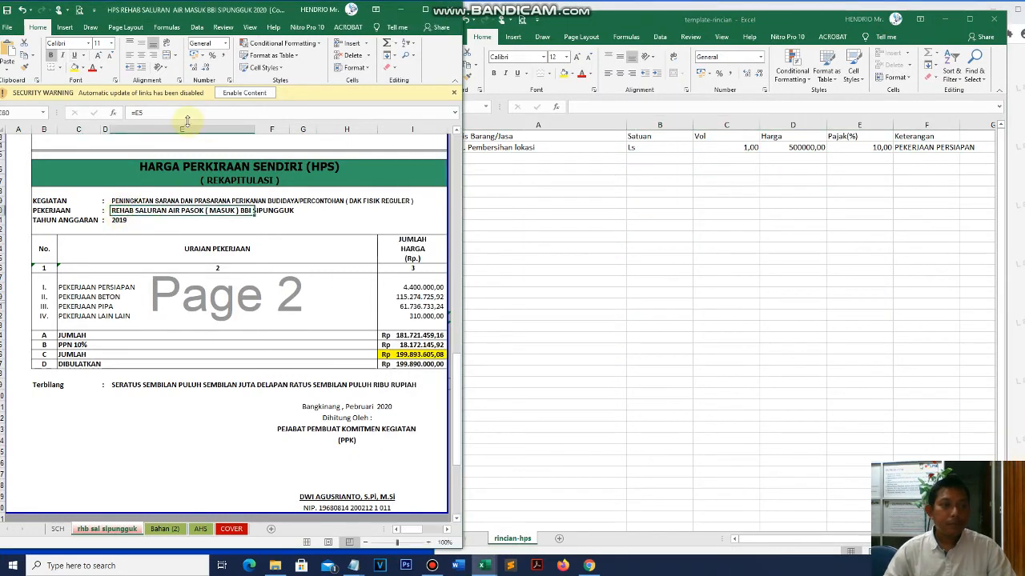
{"action": "scroll", "coordinate": [156, 264], "scroll_direction": "up", "scroll_amount": 10}
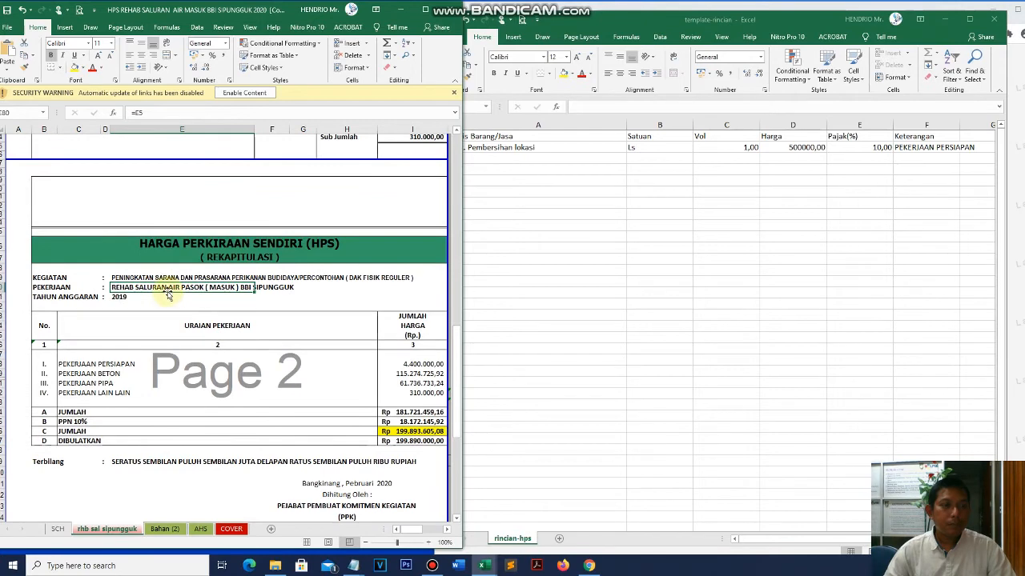
{"action": "left_click", "coordinate": [132, 187]}
{"action": "left_click", "coordinate": [132, 179]}
{"action": "left_click_drag", "start_coordinate": [316, 113], "coordinate": [131, 113]}
{"action": "key", "text": "ctrl+c"}
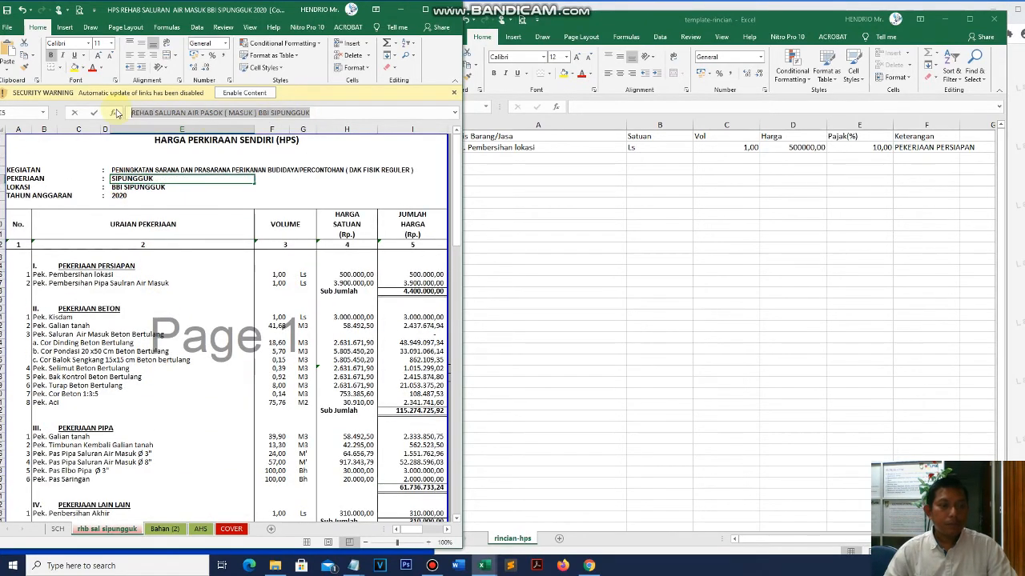
{"action": "left_click", "coordinate": [549, 169]}
{"action": "left_click", "coordinate": [468, 148]}
{"action": "left_click_drag", "start_coordinate": [676, 106], "coordinate": [518, 107]}
{"action": "key", "text": "BackSpace"}
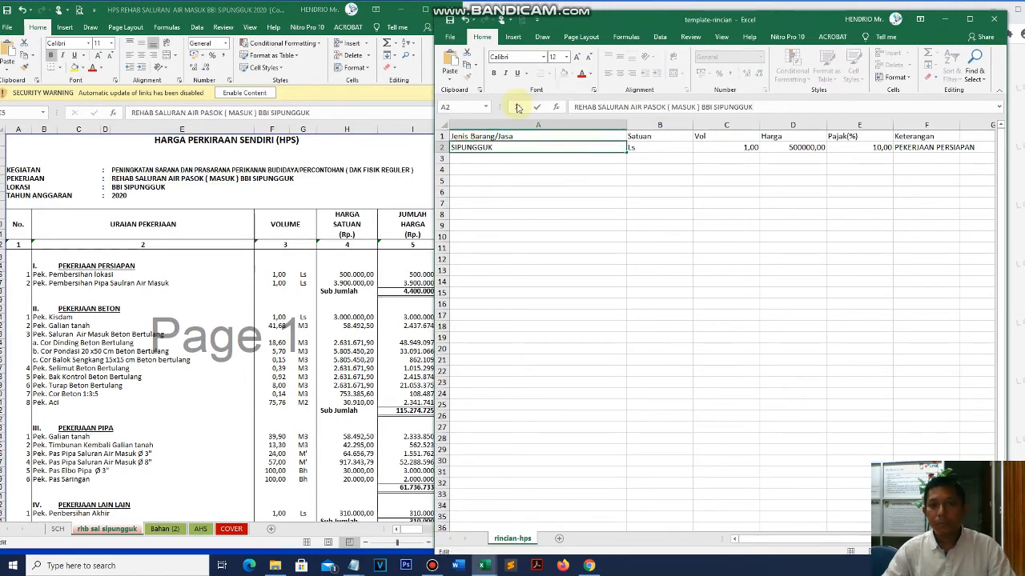
{"action": "key", "text": "ctrl+v"}
{"action": "key", "text": "Return"}
- Check the Harga value in D2 and minimise the template workbook
{"action": "left_click", "coordinate": [798, 147]}
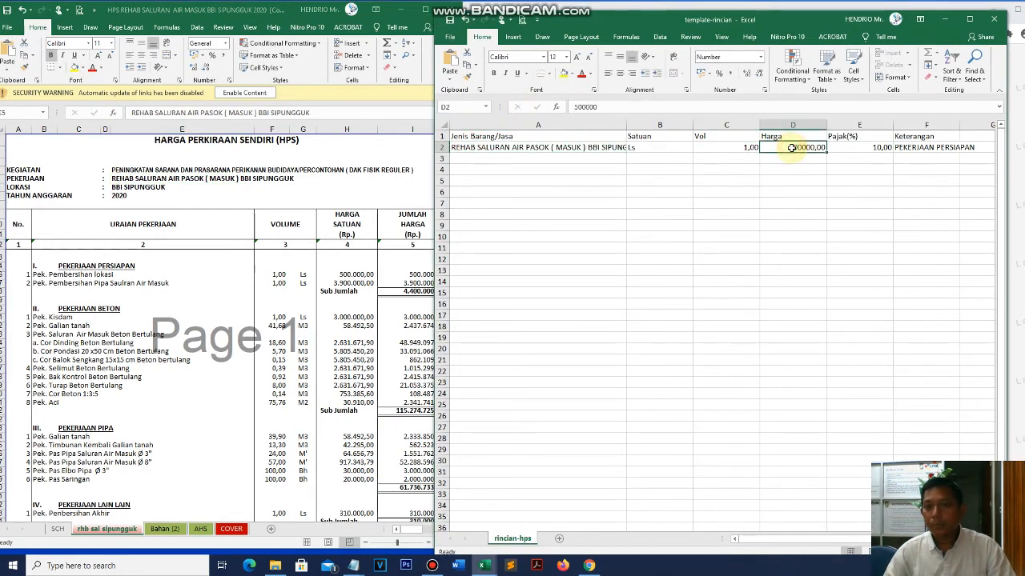
{"action": "left_click", "coordinate": [946, 18]}
{"action": "scroll", "coordinate": [654, 279], "scroll_direction": "up", "scroll_amount": 1}
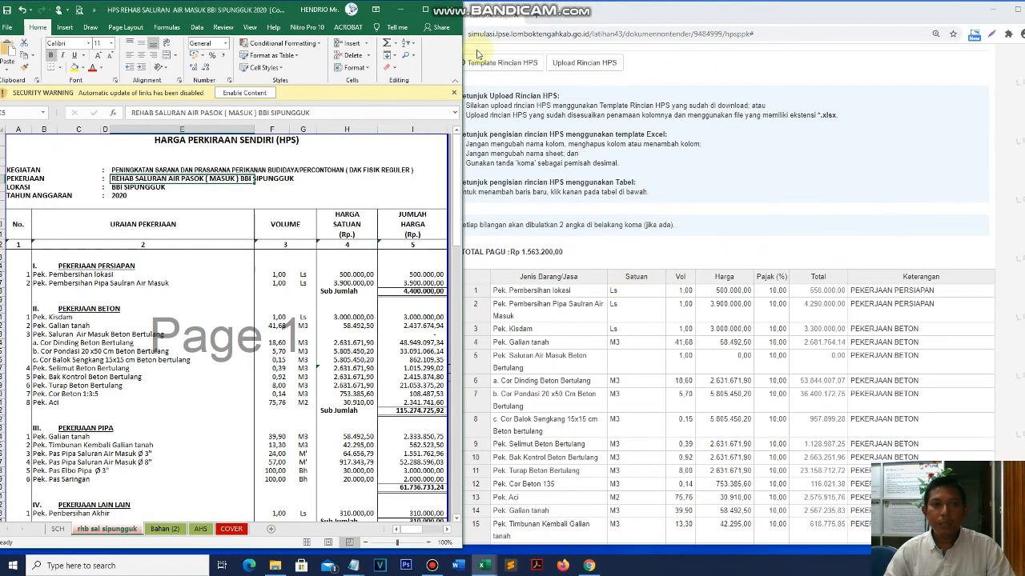
{"action": "left_click", "coordinate": [400, 10]}
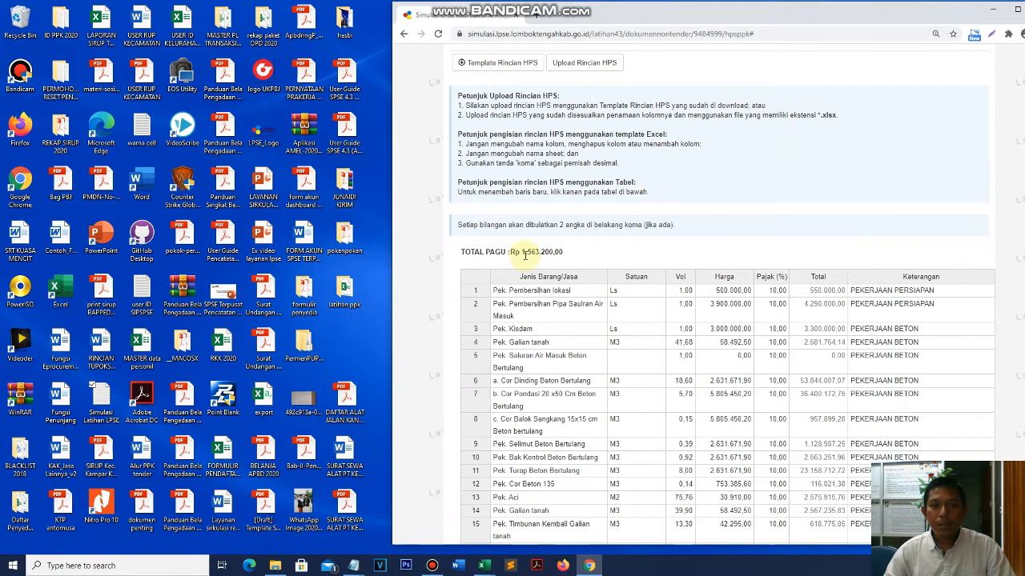
{"action": "left_click_drag", "start_coordinate": [521, 252], "coordinate": [597, 257]}
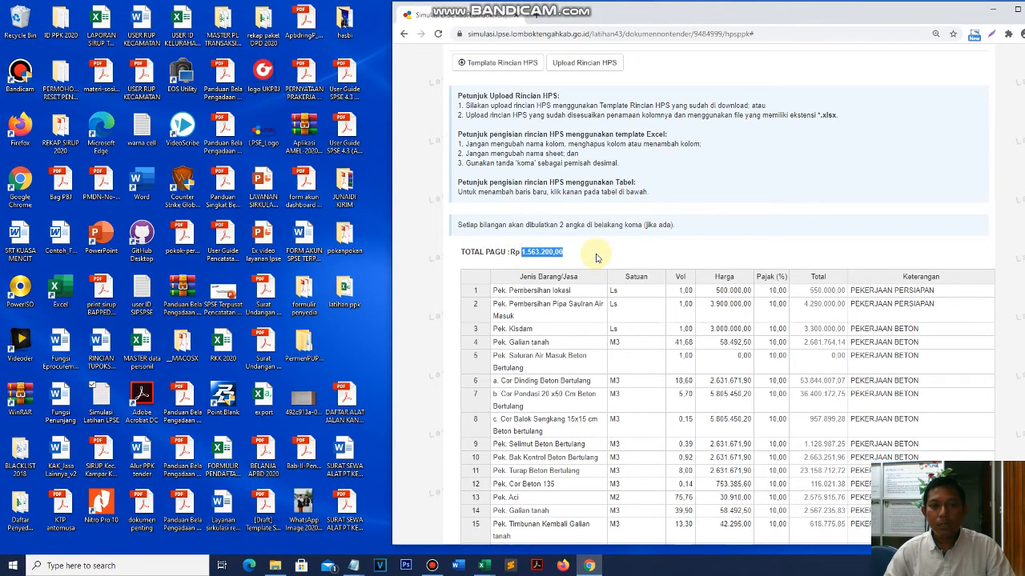
{"action": "scroll", "coordinate": [629, 289], "scroll_direction": "down", "scroll_amount": 3}
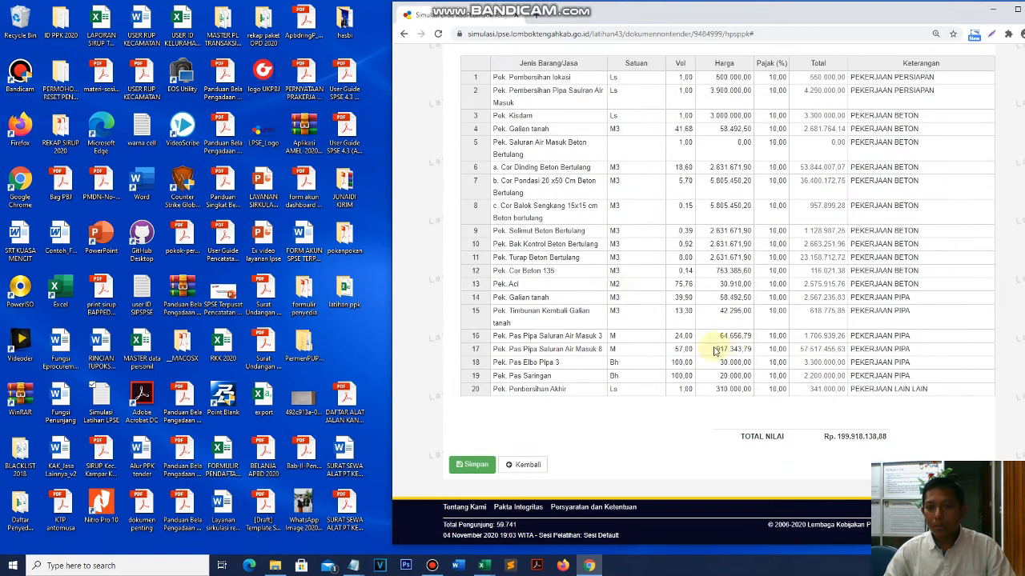
{"action": "left_click_drag", "start_coordinate": [837, 436], "coordinate": [915, 442]}
{"action": "scroll", "coordinate": [620, 390], "scroll_direction": "up", "scroll_amount": 2}
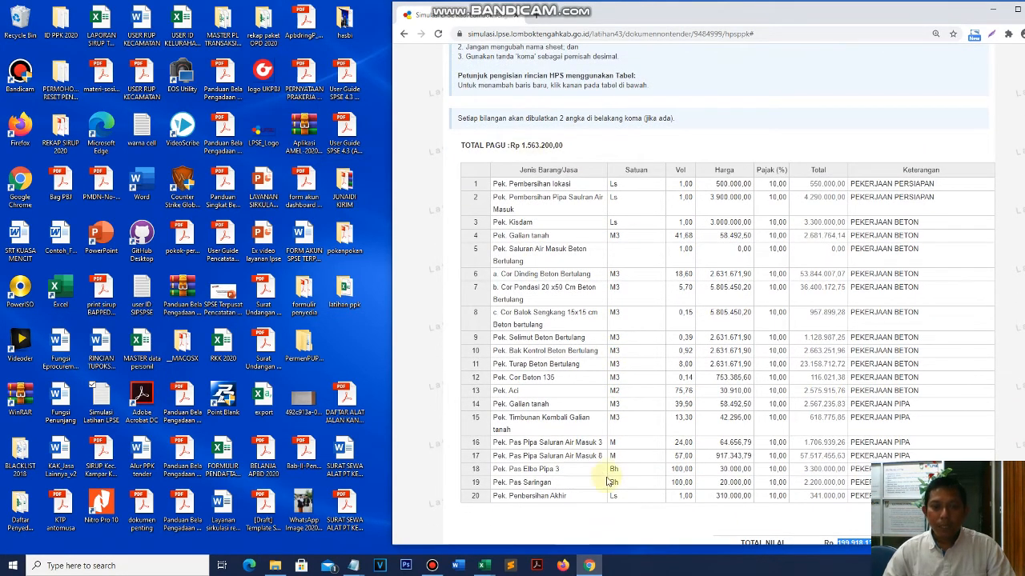
- Set the item row's unit to 1 paket and its price to 1500000
{"action": "left_click", "coordinate": [513, 532]}
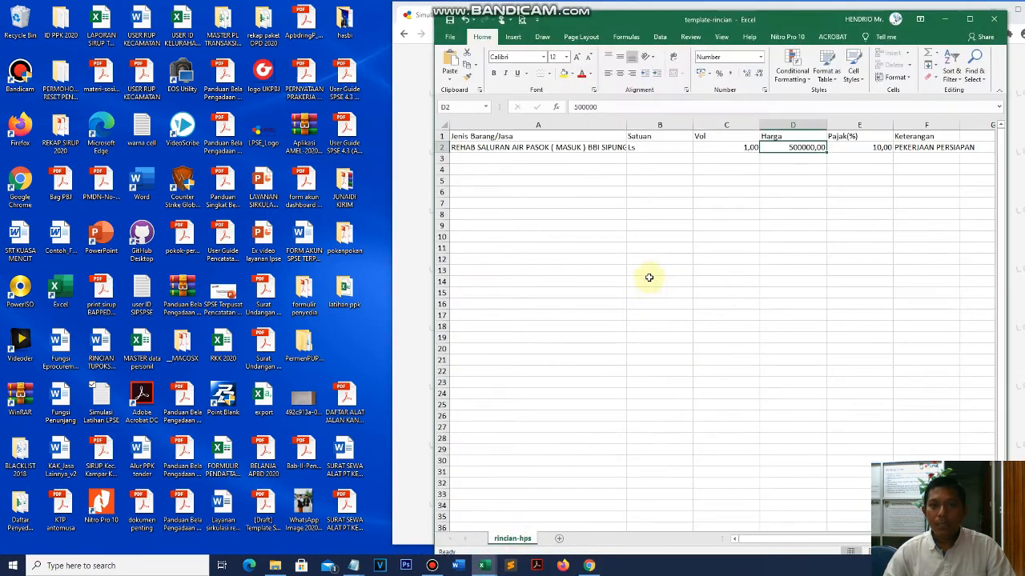
{"action": "left_click", "coordinate": [855, 246]}
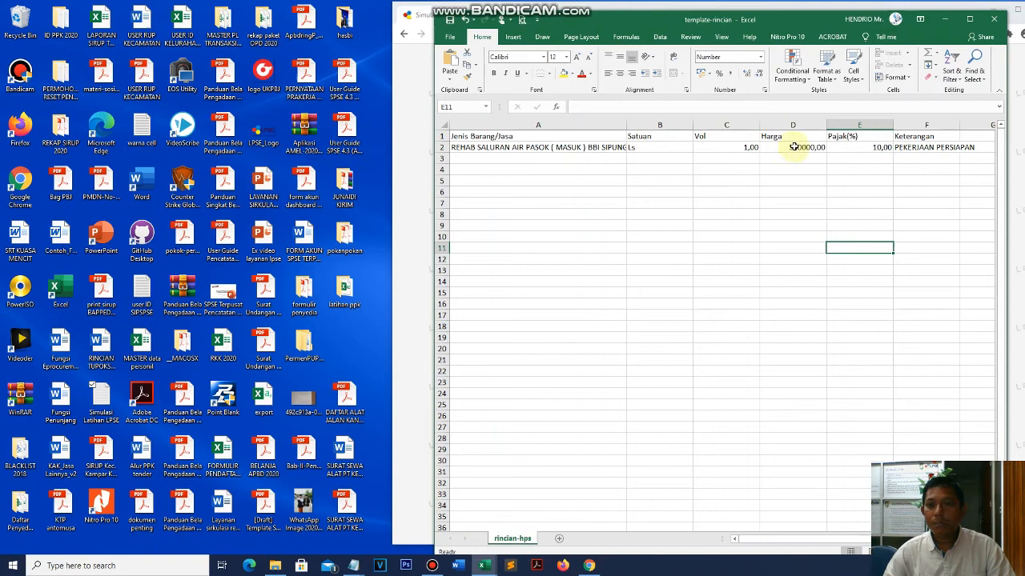
{"action": "left_click", "coordinate": [659, 149]}
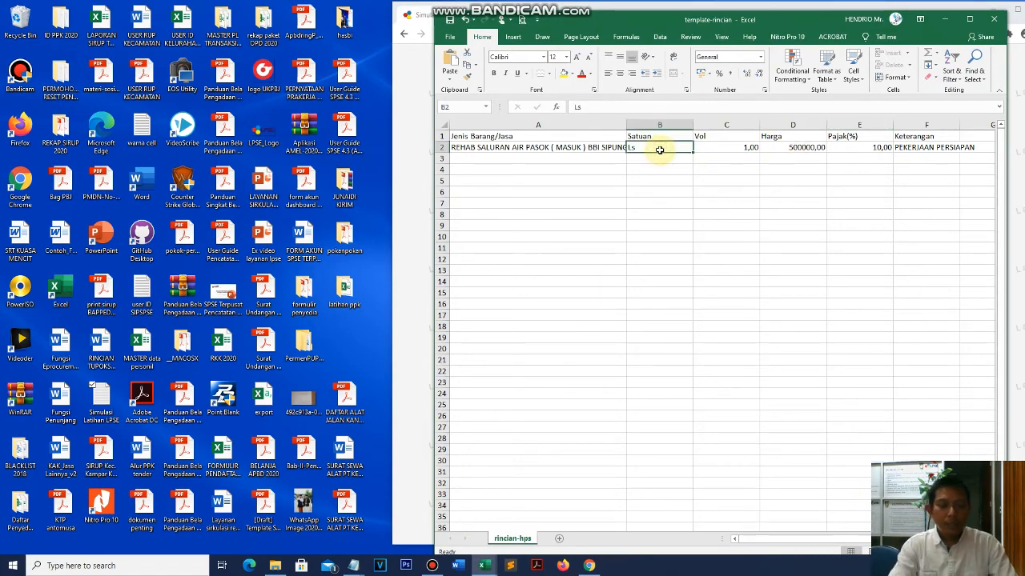
{"action": "type", "text": "1 paket"}
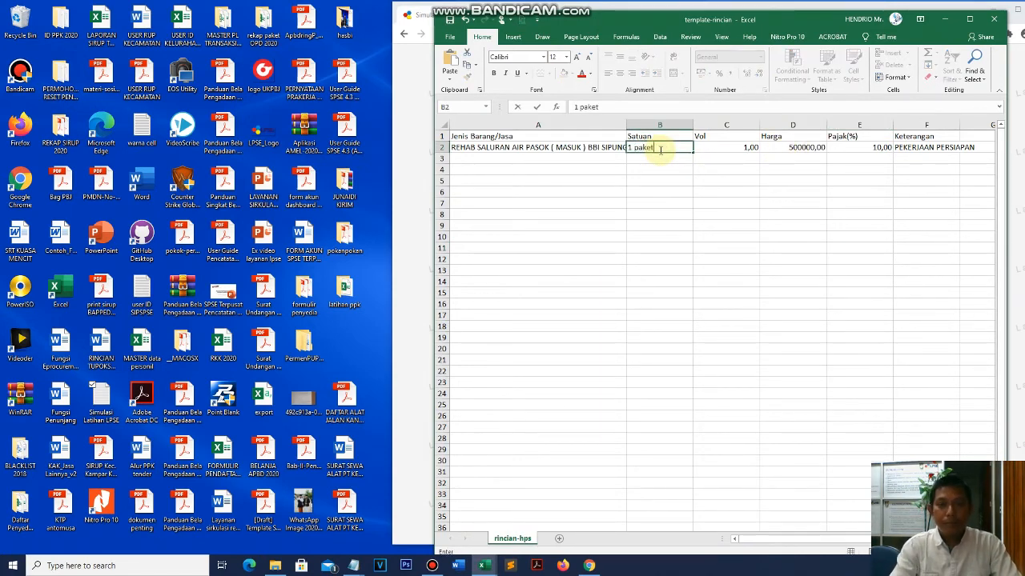
{"action": "key", "text": "Tab"}
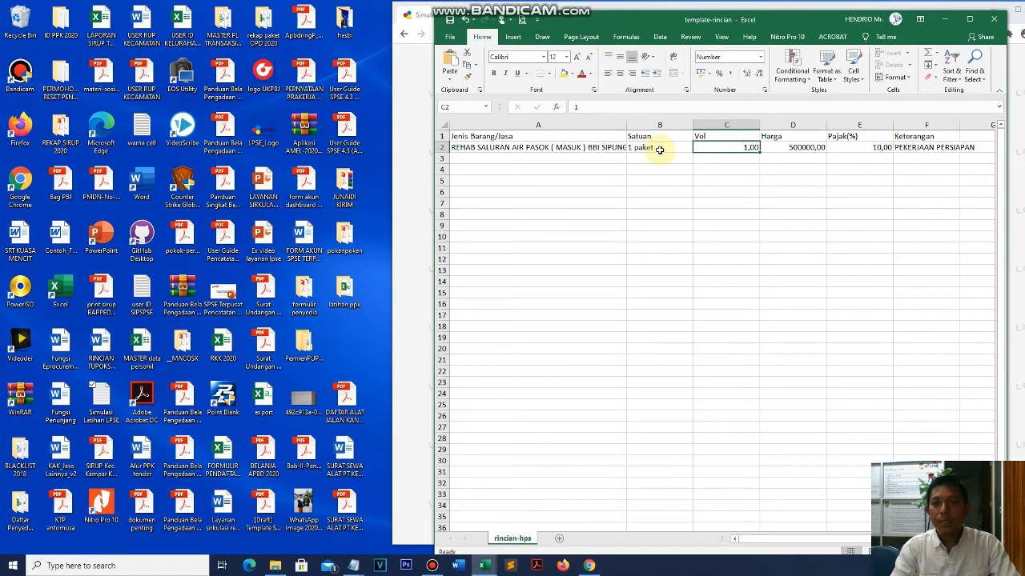
{"action": "key", "text": "Tab"}
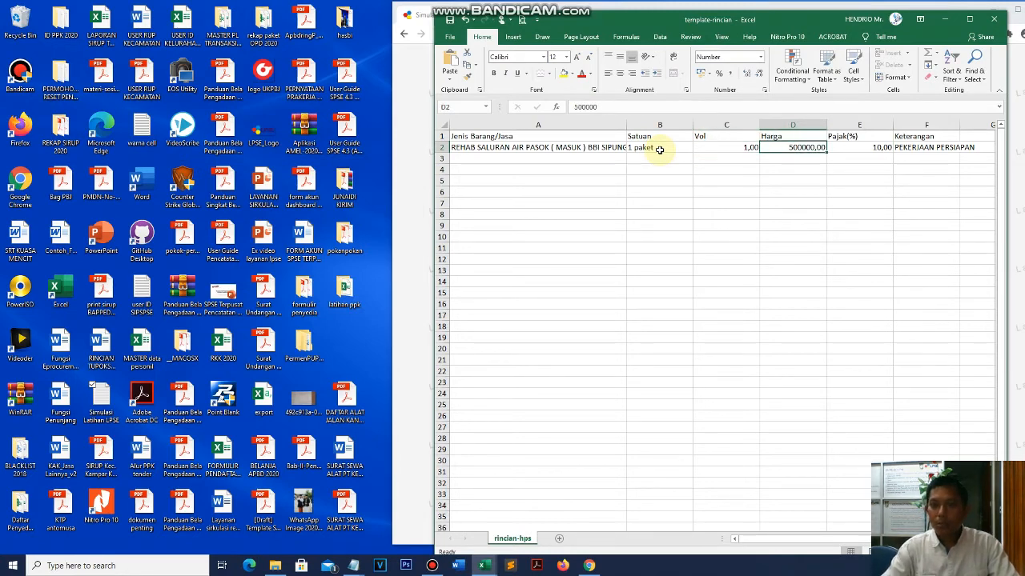
{"action": "type", "text": "15"}
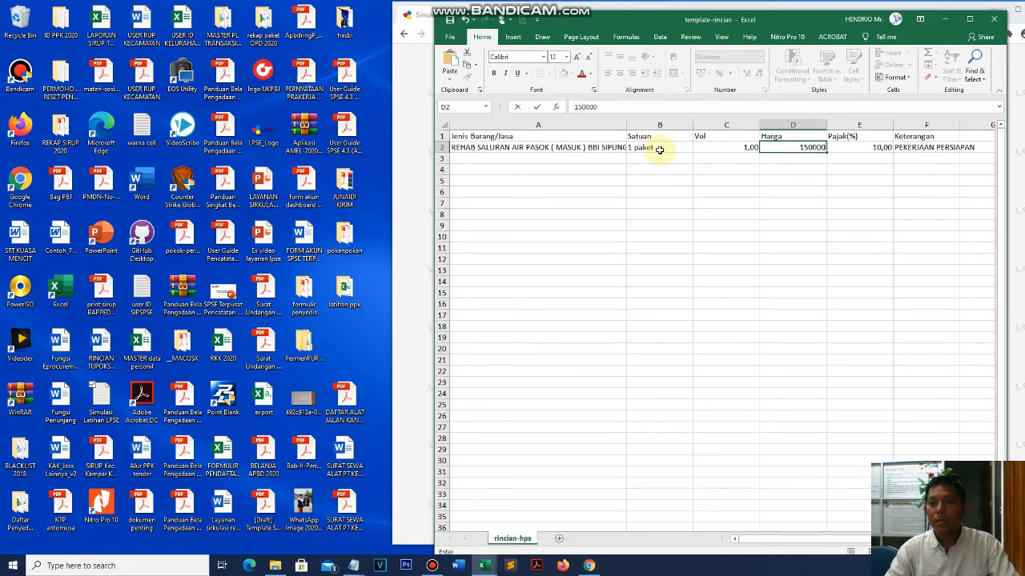
{"action": "type", "text": "00000"}
{"action": "key", "text": "Return"}
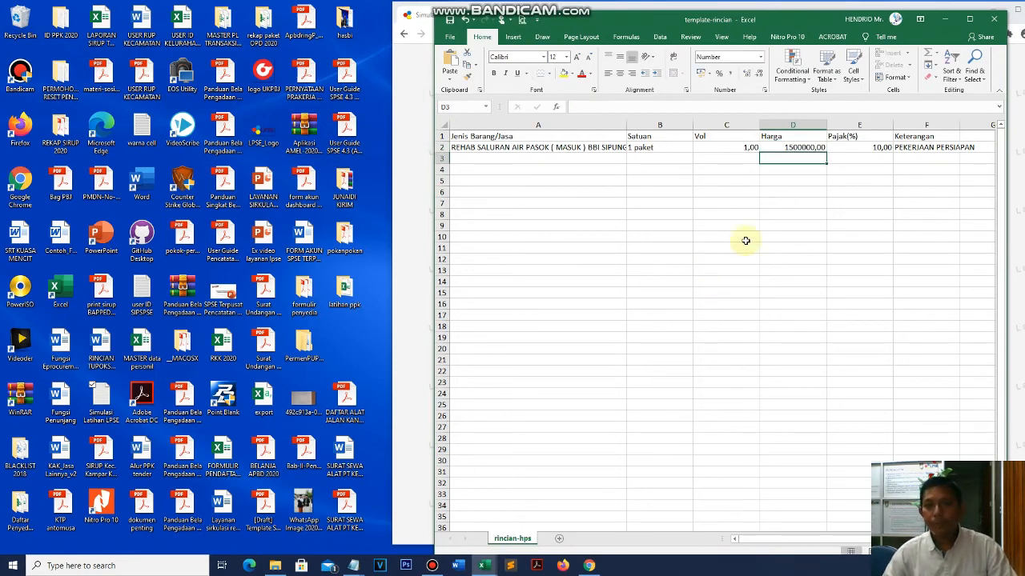
- Correct the D2 price to 1450000 and switch back to the HPS page
{"action": "left_click", "coordinate": [945, 18]}
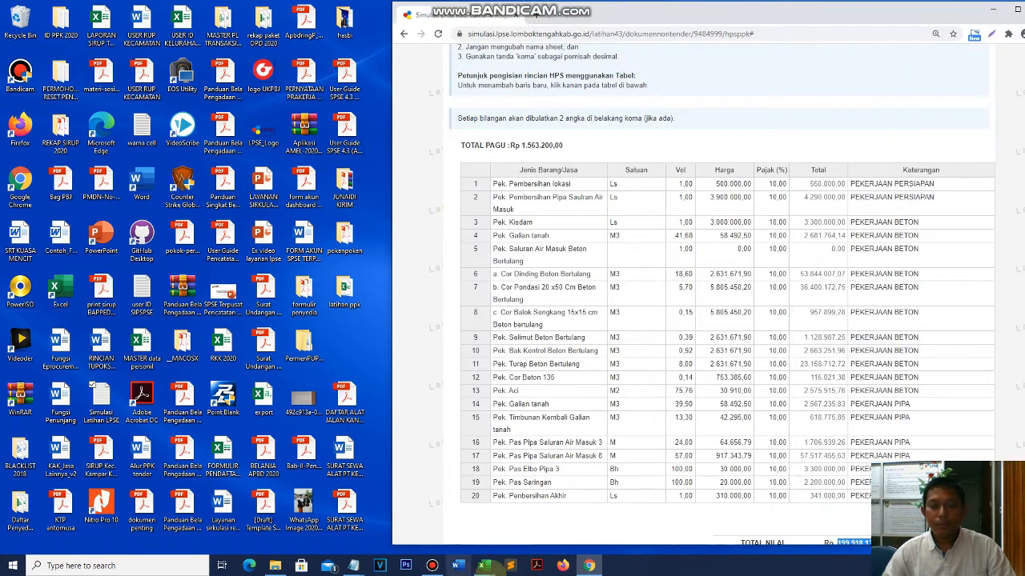
{"action": "left_click", "coordinate": [483, 566]}
{"action": "left_click", "coordinate": [792, 147]}
{"action": "type", "text": "1450000"}
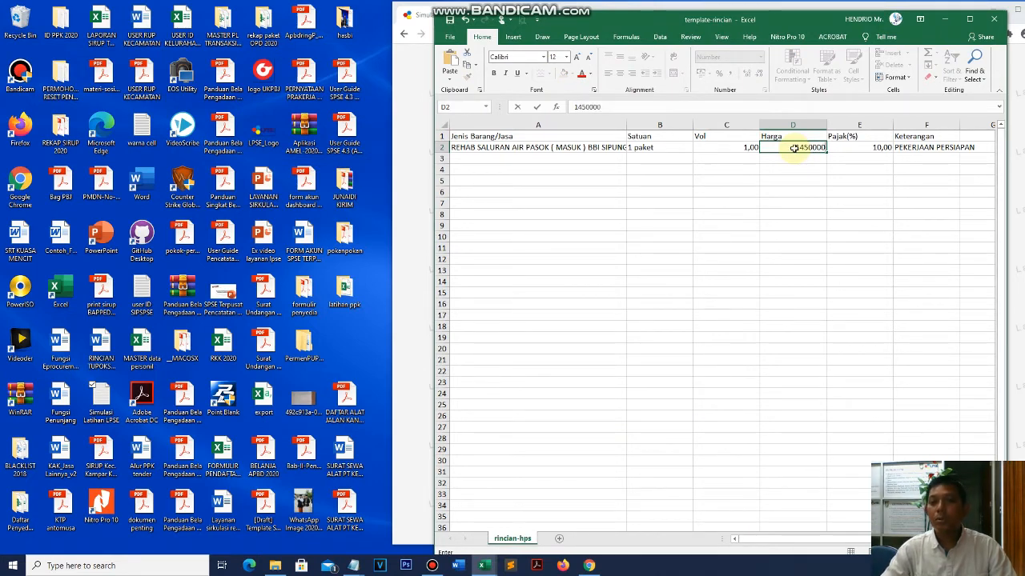
{"action": "key", "text": "Return"}
{"action": "key", "text": "alt+Tab"}
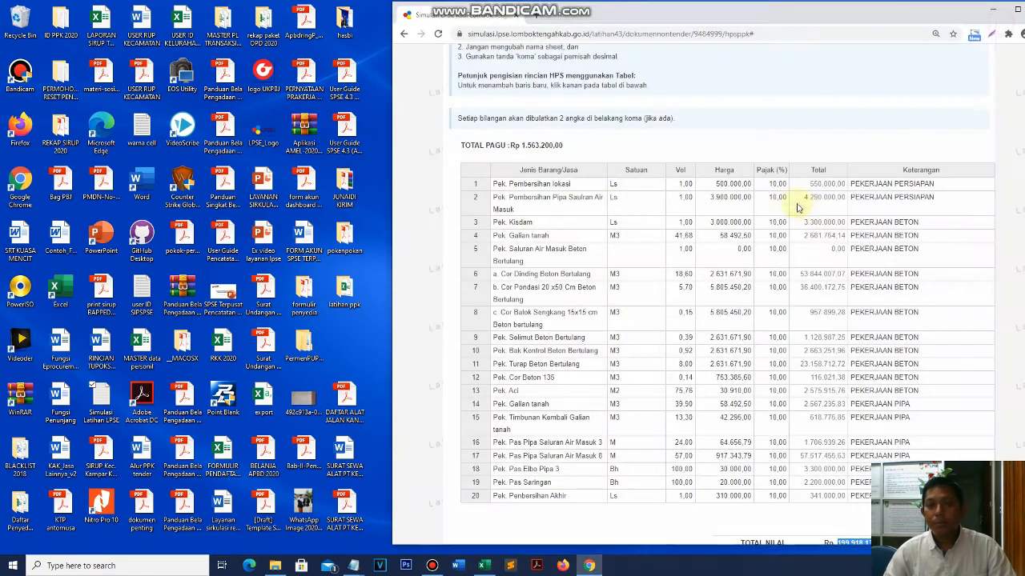
- Upload the one-item template-rincian file as the HPS detail and save it
{"action": "scroll", "coordinate": [679, 212], "scroll_direction": "up", "scroll_amount": 3}
{"action": "scroll", "coordinate": [612, 118], "scroll_direction": "up", "scroll_amount": 1}
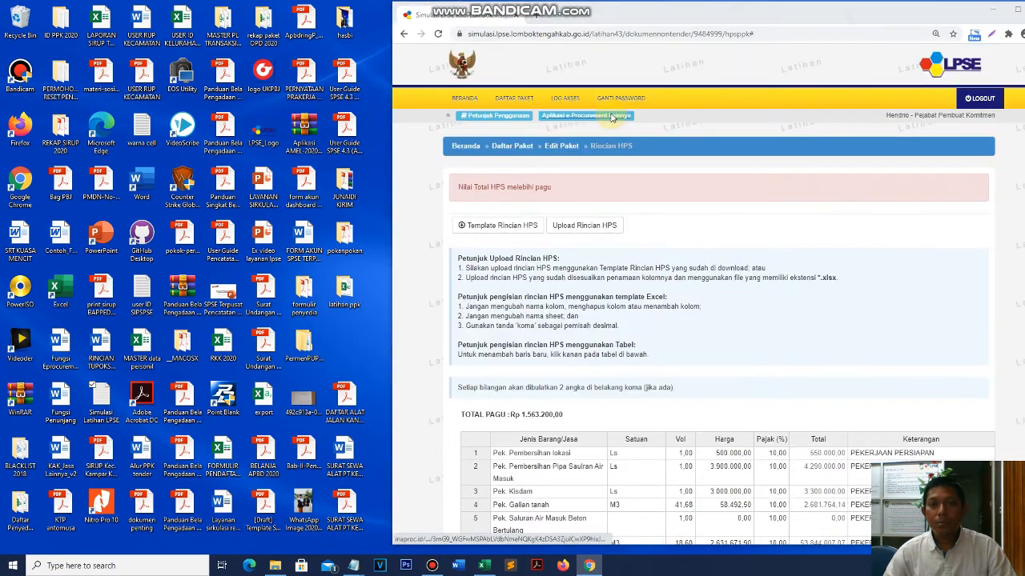
{"action": "left_click", "coordinate": [610, 227]}
{"action": "double_click", "coordinate": [524, 76]}
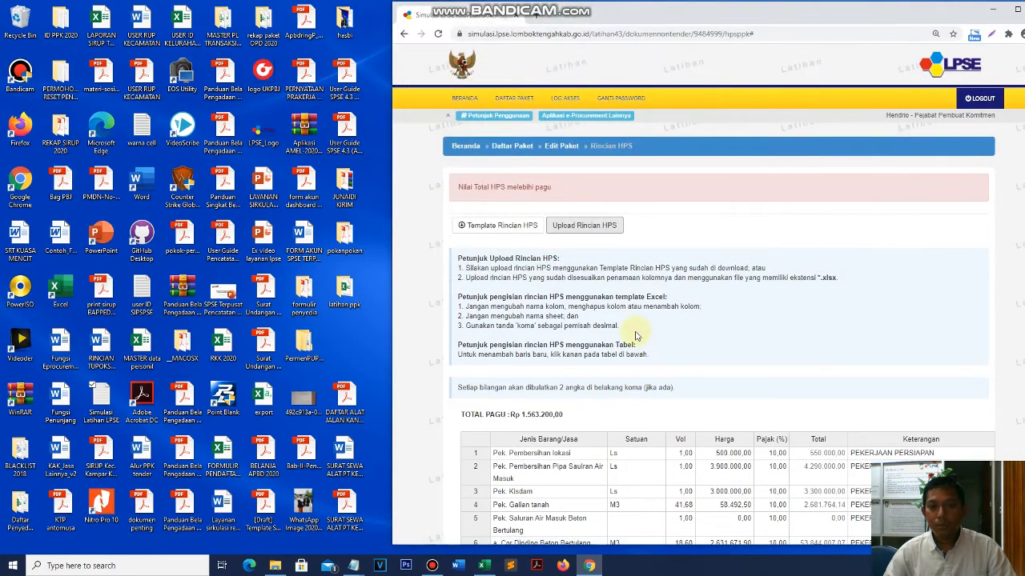
{"action": "scroll", "coordinate": [637, 337], "scroll_direction": "down", "scroll_amount": 5}
{"action": "left_click", "coordinate": [475, 466]}
{"action": "scroll", "coordinate": [788, 370], "scroll_direction": "up", "scroll_amount": 1}
{"action": "scroll", "coordinate": [833, 365], "scroll_direction": "down", "scroll_amount": 4}
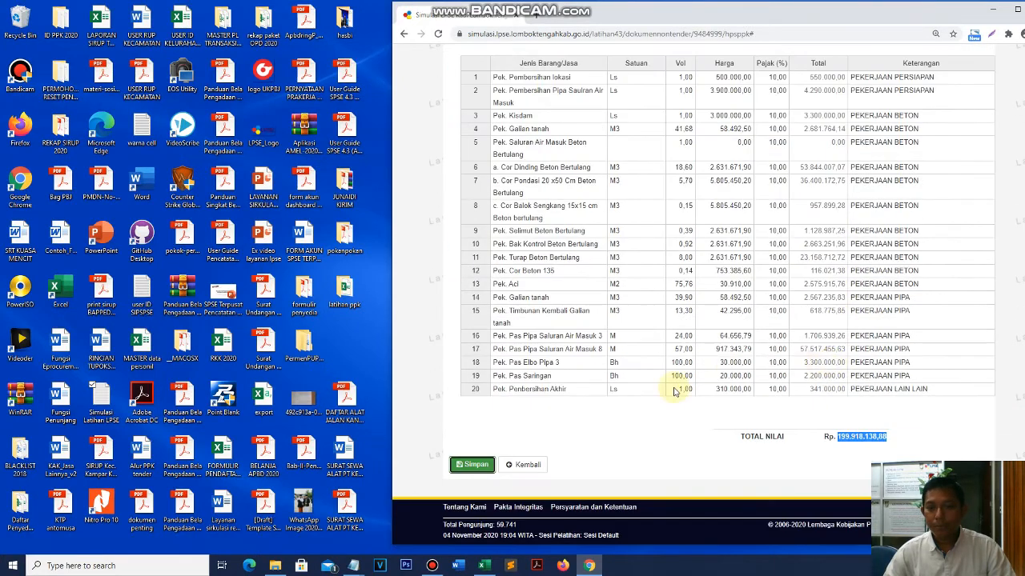
{"action": "scroll", "coordinate": [675, 391], "scroll_direction": "up", "scroll_amount": 3}
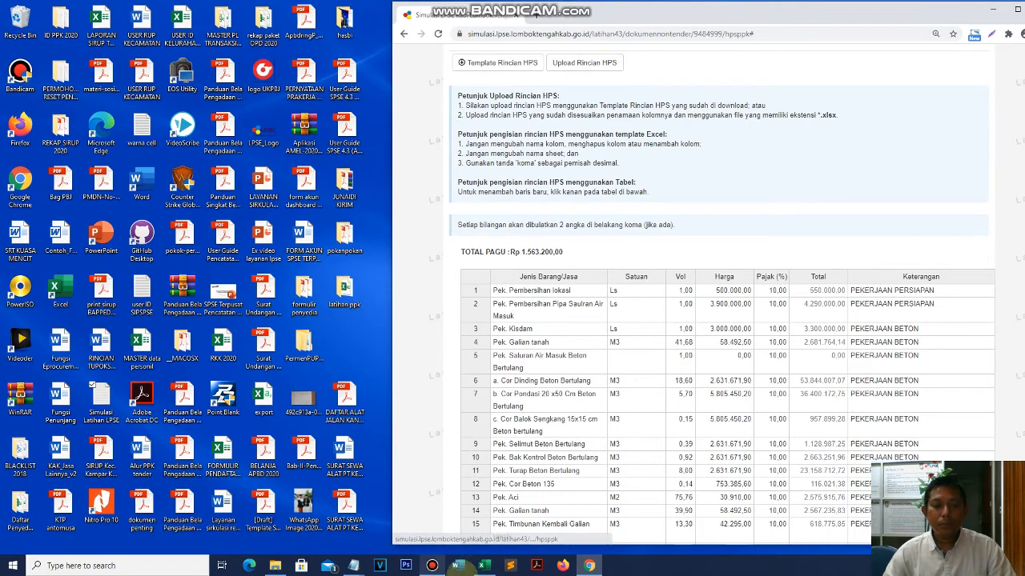
{"action": "left_click", "coordinate": [483, 565]}
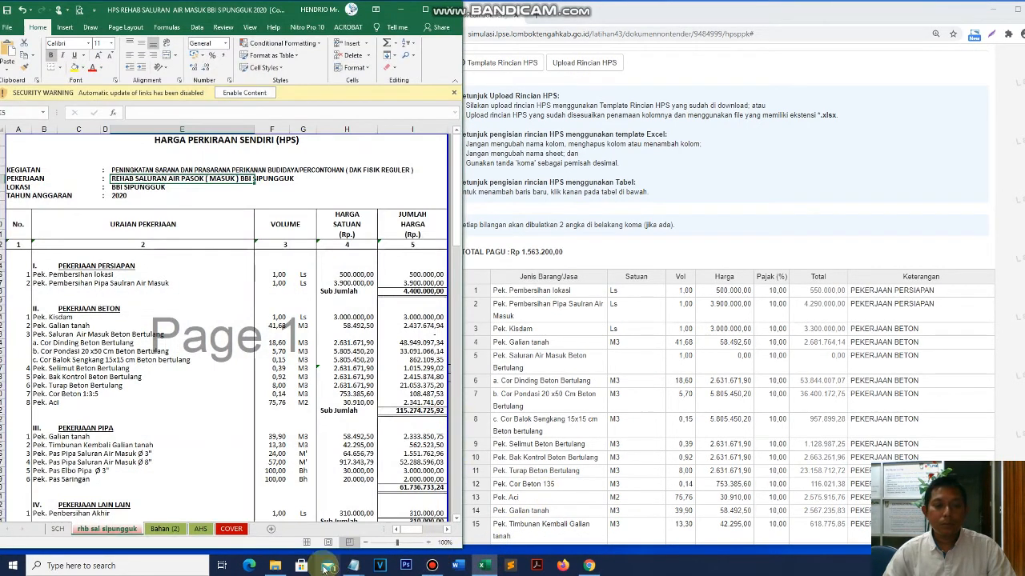
{"action": "left_click", "coordinate": [275, 565]}
{"action": "left_click", "coordinate": [46, 230]}
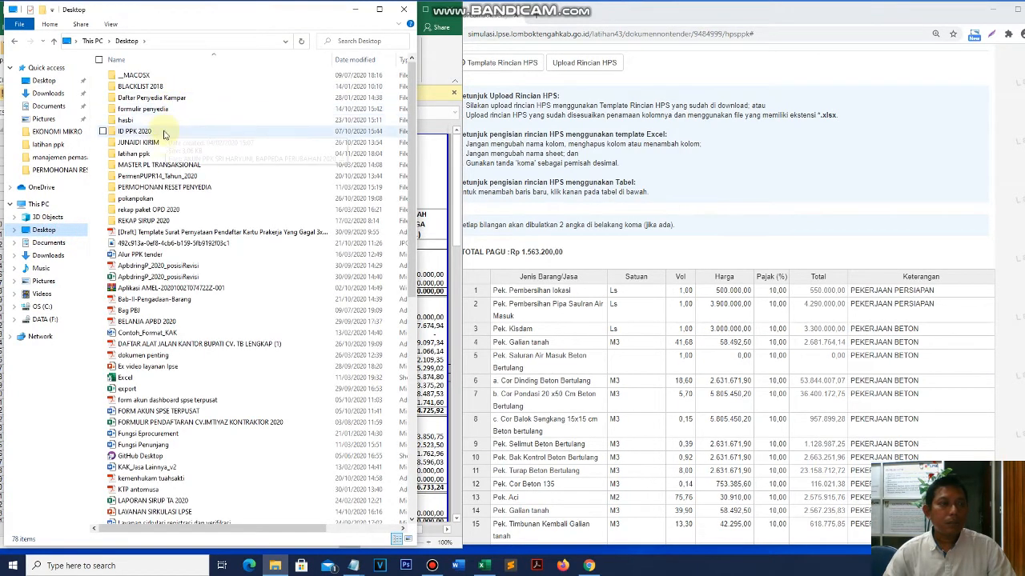
{"action": "double_click", "coordinate": [153, 153]}
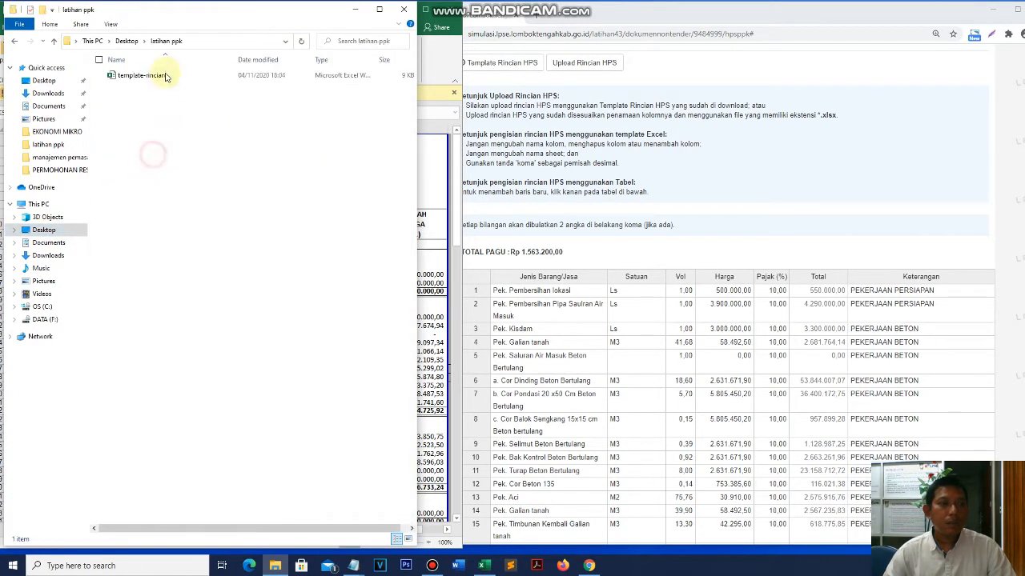
{"action": "double_click", "coordinate": [165, 75]}
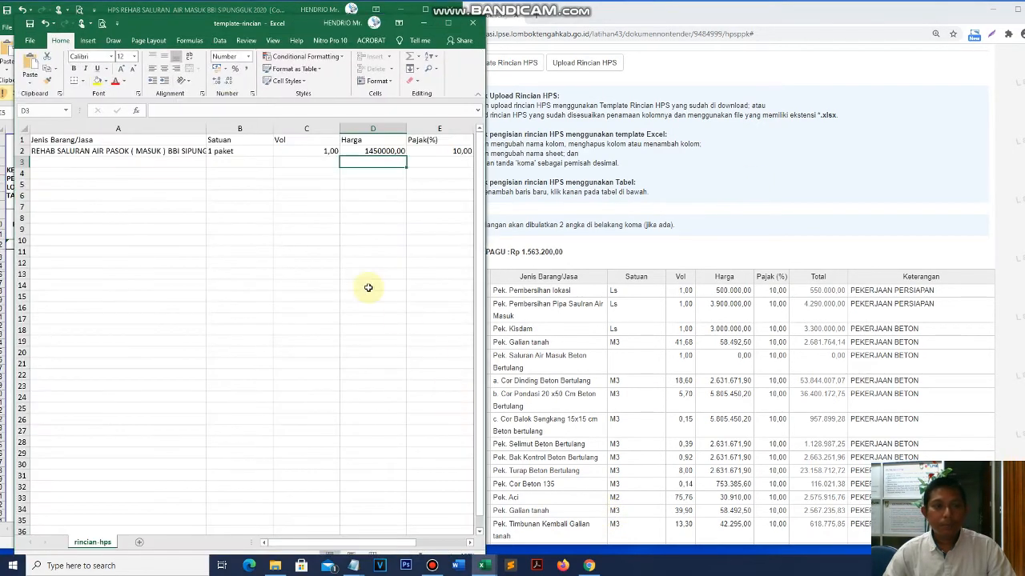
{"action": "left_click_drag", "start_coordinate": [308, 22], "coordinate": [710, 88]}
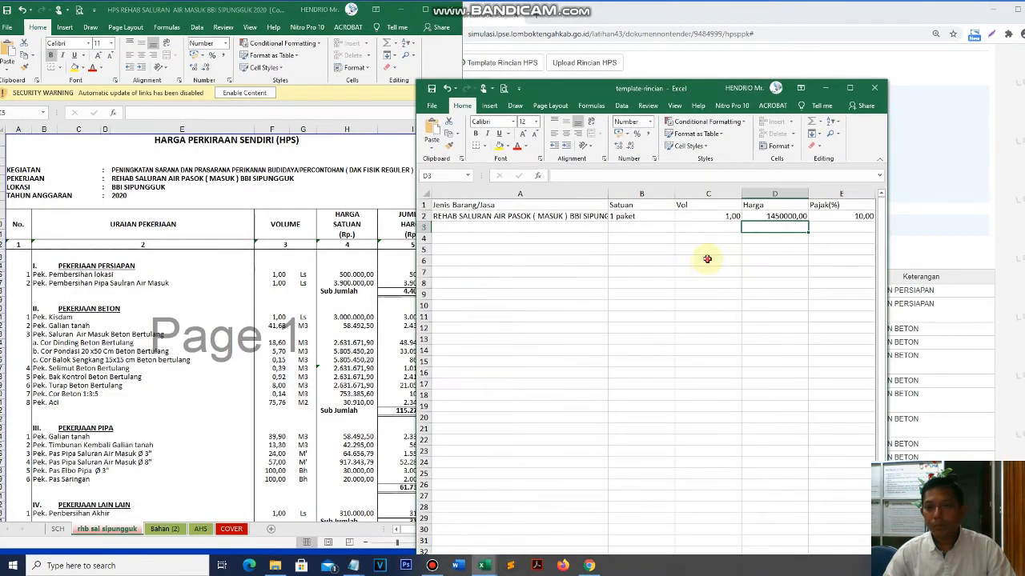
{"action": "left_click_drag", "start_coordinate": [708, 260], "coordinate": [707, 250]}
{"action": "left_click_drag", "start_coordinate": [887, 251], "coordinate": [1008, 249]}
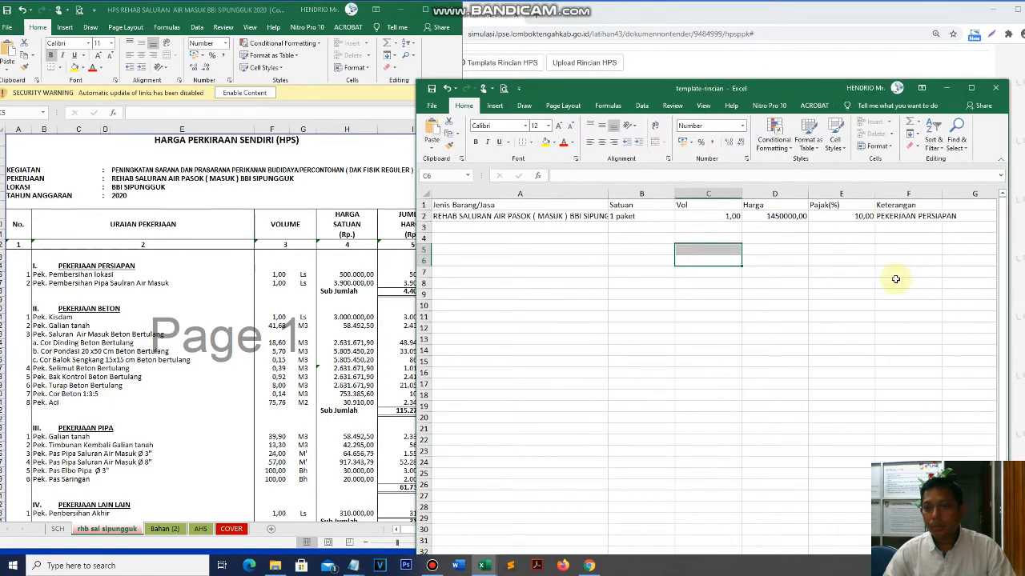
{"action": "left_click", "coordinate": [899, 282]}
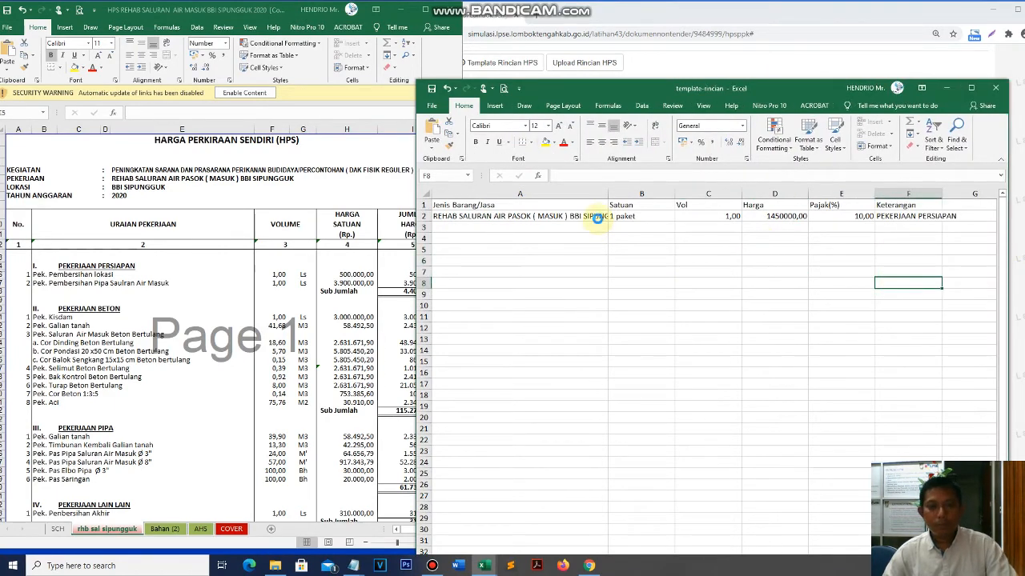
{"action": "left_click", "coordinate": [994, 90]}
{"action": "scroll", "coordinate": [630, 234], "scroll_direction": "up", "scroll_amount": 5}
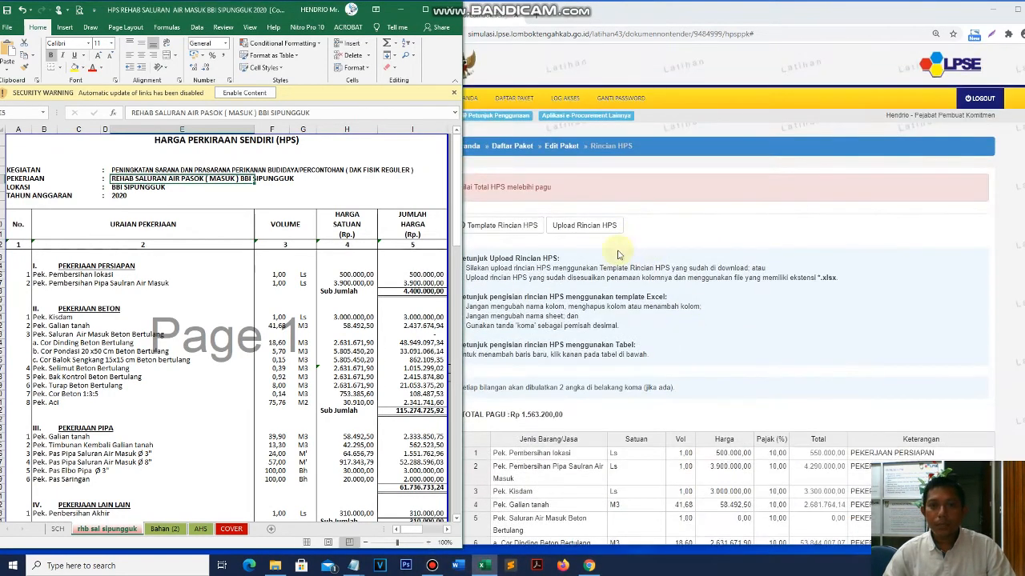
- Upload template-rincian to the HPS detail from the breakdown page
{"action": "left_click", "coordinate": [629, 235]}
{"action": "scroll", "coordinate": [605, 296], "scroll_direction": "down", "scroll_amount": 2}
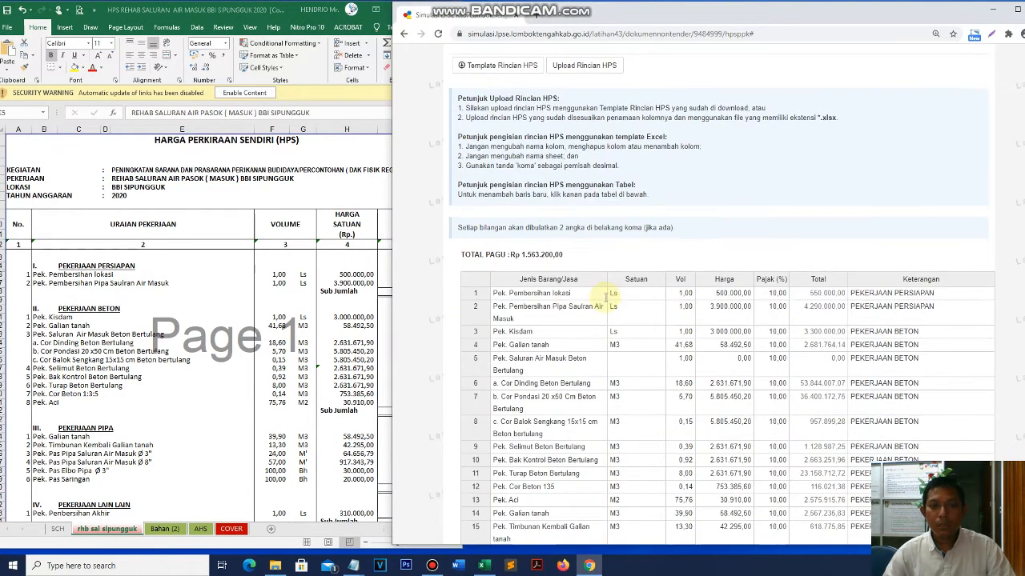
{"action": "scroll", "coordinate": [606, 300], "scroll_direction": "down", "scroll_amount": 3}
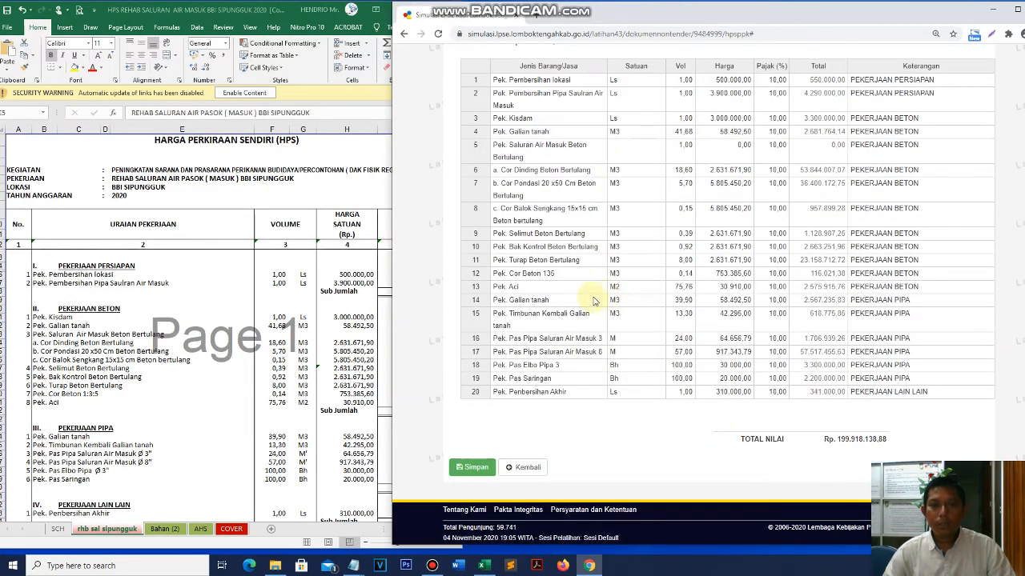
{"action": "scroll", "coordinate": [587, 303], "scroll_direction": "up", "scroll_amount": 4}
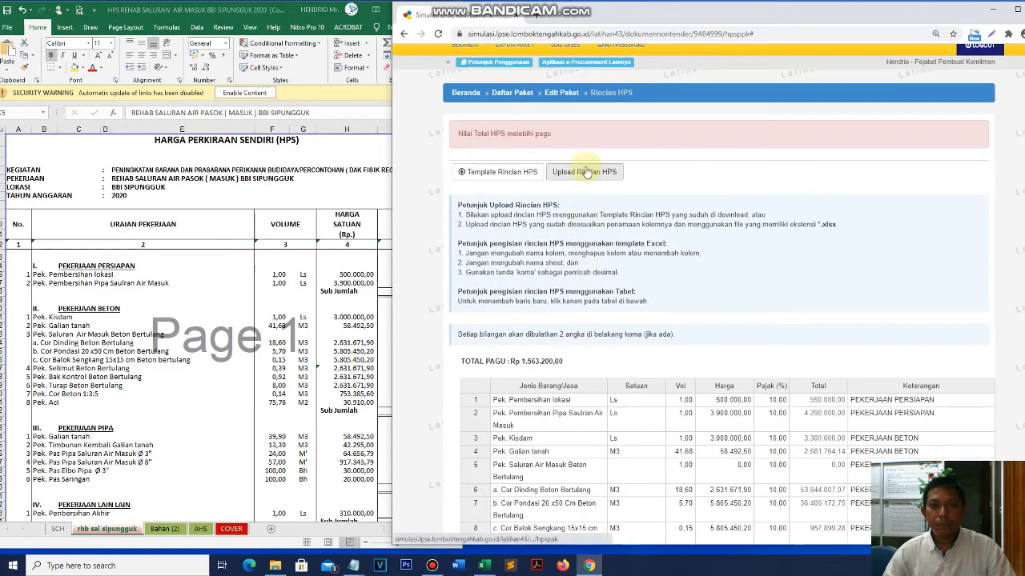
{"action": "left_click", "coordinate": [597, 172]}
{"action": "double_click", "coordinate": [538, 82]}
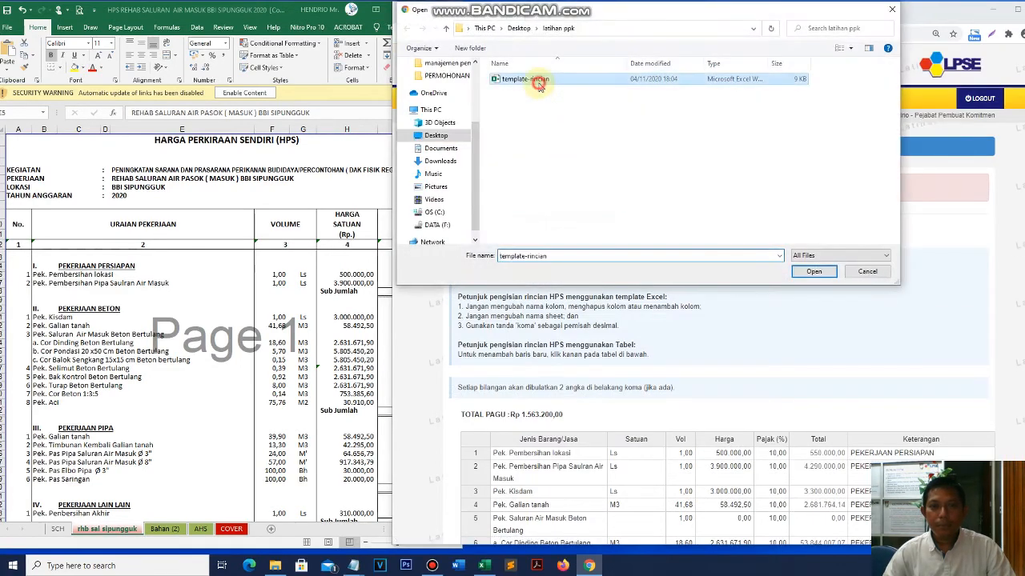
- Go back to the package, reopen Rincian HPS and upload template-rincian again
{"action": "scroll", "coordinate": [738, 371], "scroll_direction": "down", "scroll_amount": 6}
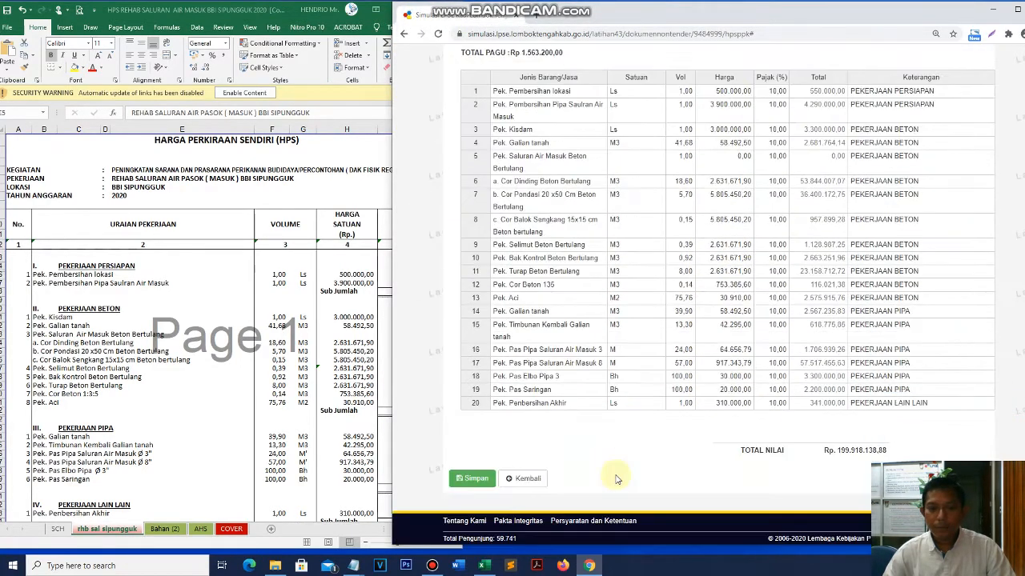
{"action": "scroll", "coordinate": [837, 361], "scroll_direction": "up", "scroll_amount": 5}
{"action": "scroll", "coordinate": [837, 360], "scroll_direction": "down", "scroll_amount": 5}
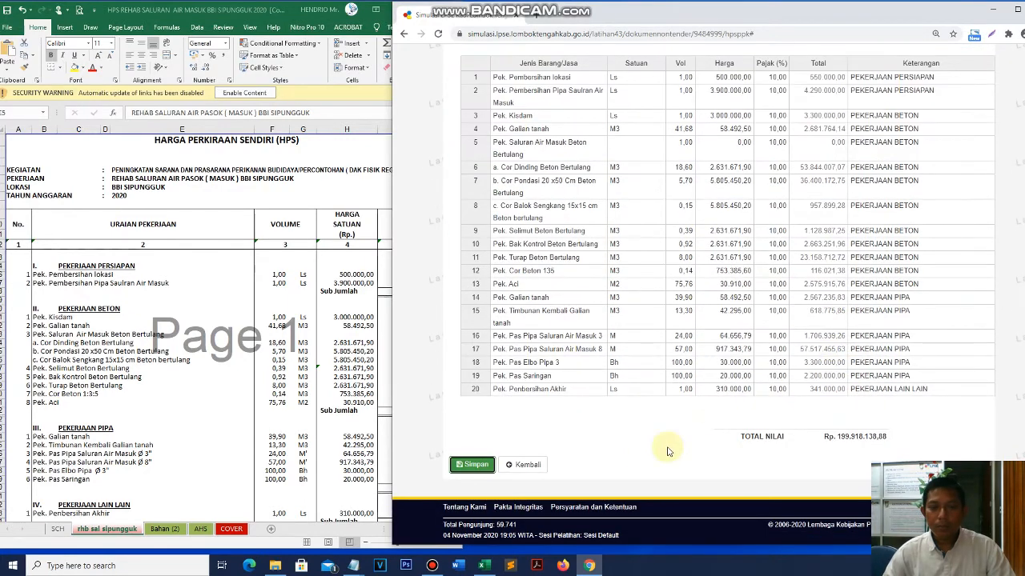
{"action": "left_click", "coordinate": [528, 474]}
{"action": "left_click", "coordinate": [611, 219]}
{"action": "left_click", "coordinate": [602, 185]}
{"action": "double_click", "coordinate": [538, 80]}
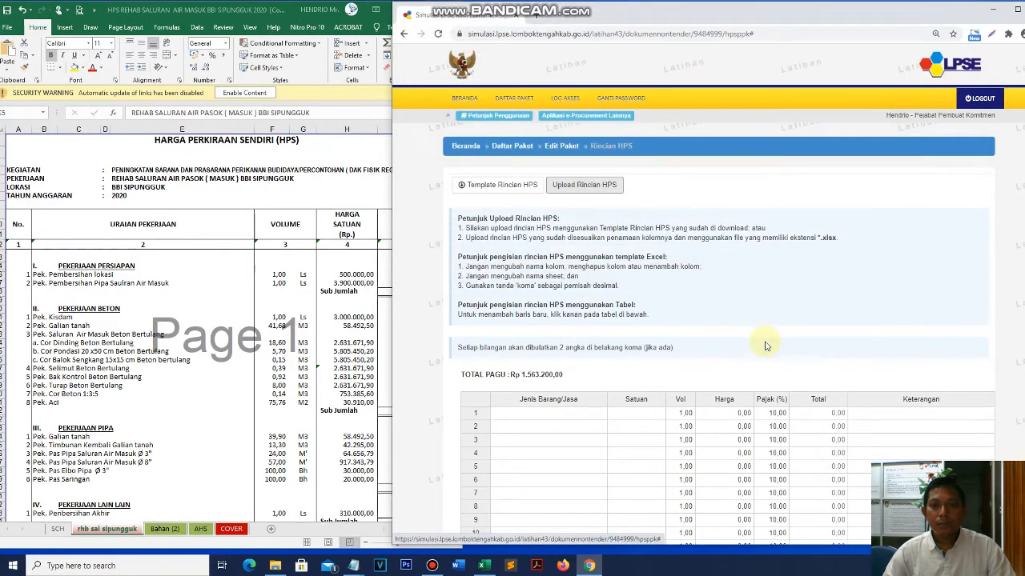
- Save the HPS with row 1 tax at 0, giving a total of Rp 1.450.000,00
{"action": "scroll", "coordinate": [784, 416], "scroll_direction": "down", "scroll_amount": 1}
{"action": "left_click", "coordinate": [918, 420]}
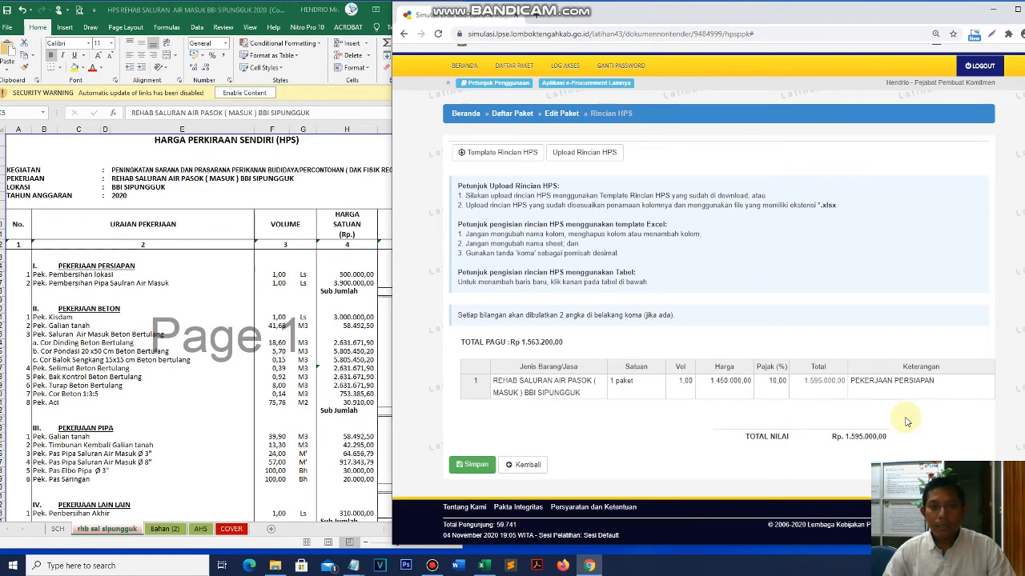
{"action": "left_click", "coordinate": [474, 465]}
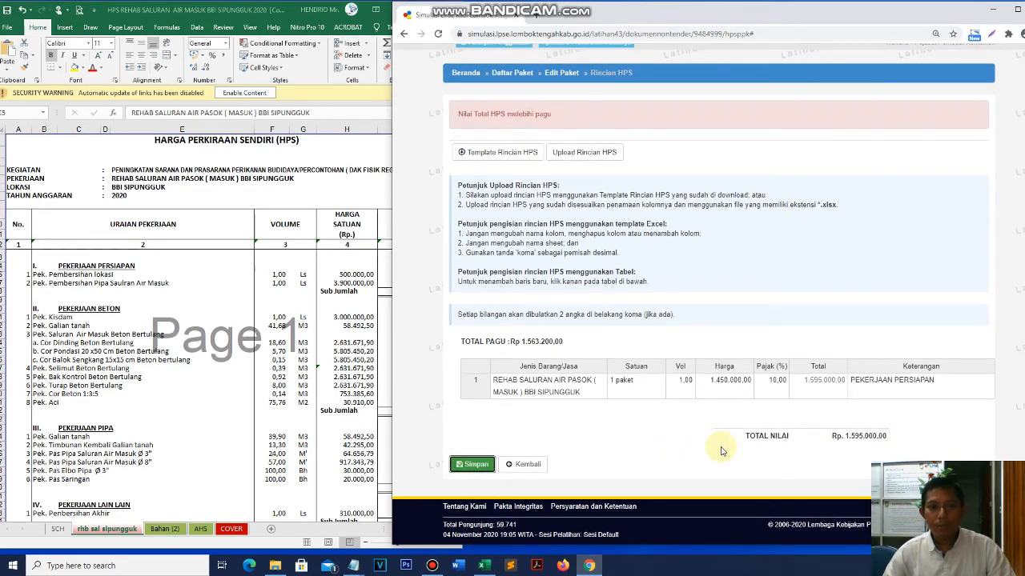
{"action": "left_click", "coordinate": [773, 381]}
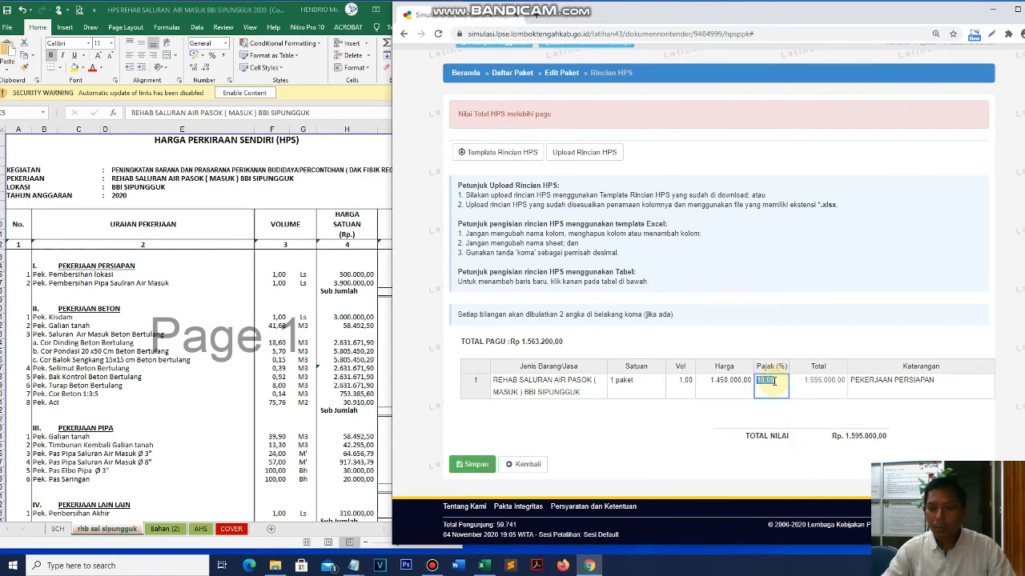
{"action": "left_click", "coordinate": [472, 464]}
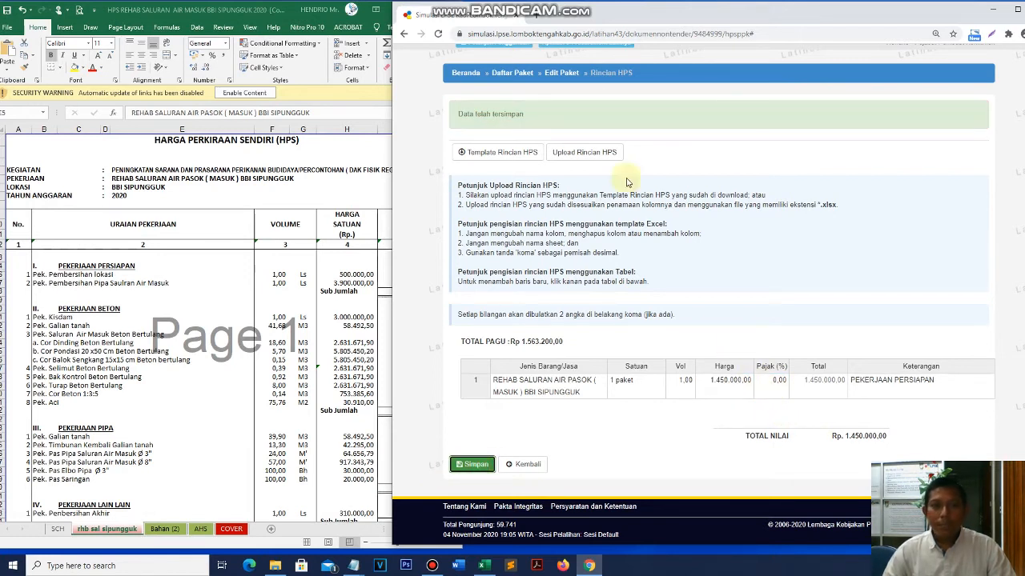
{"action": "left_click_drag", "start_coordinate": [462, 114], "coordinate": [657, 128]}
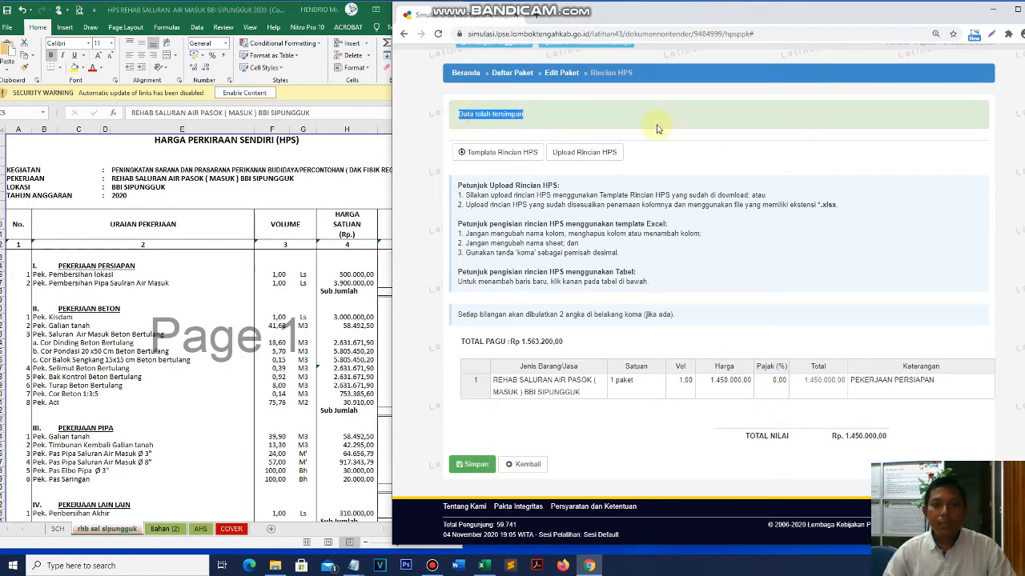
{"action": "left_click", "coordinate": [813, 257]}
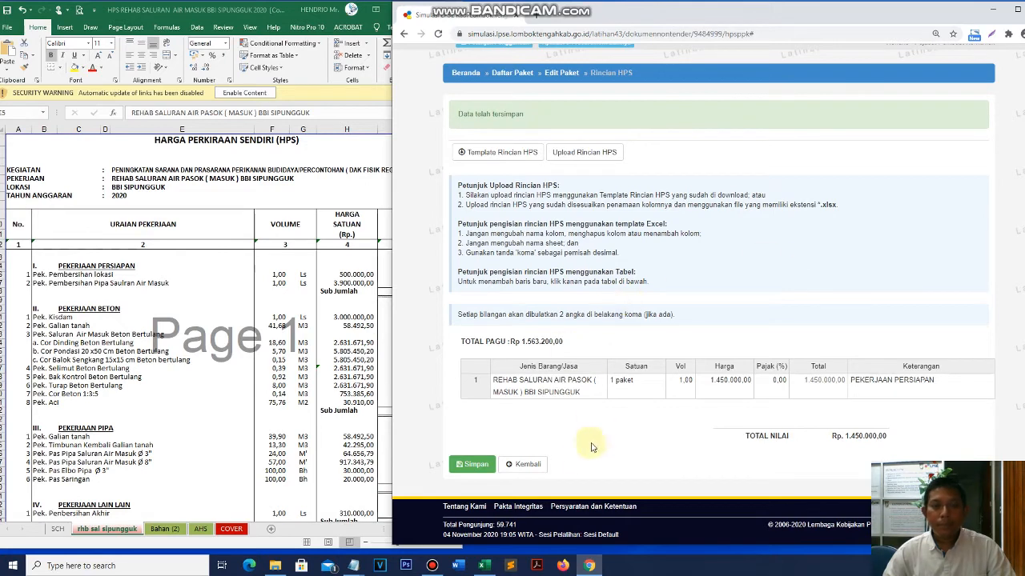
{"action": "left_click", "coordinate": [528, 463]}
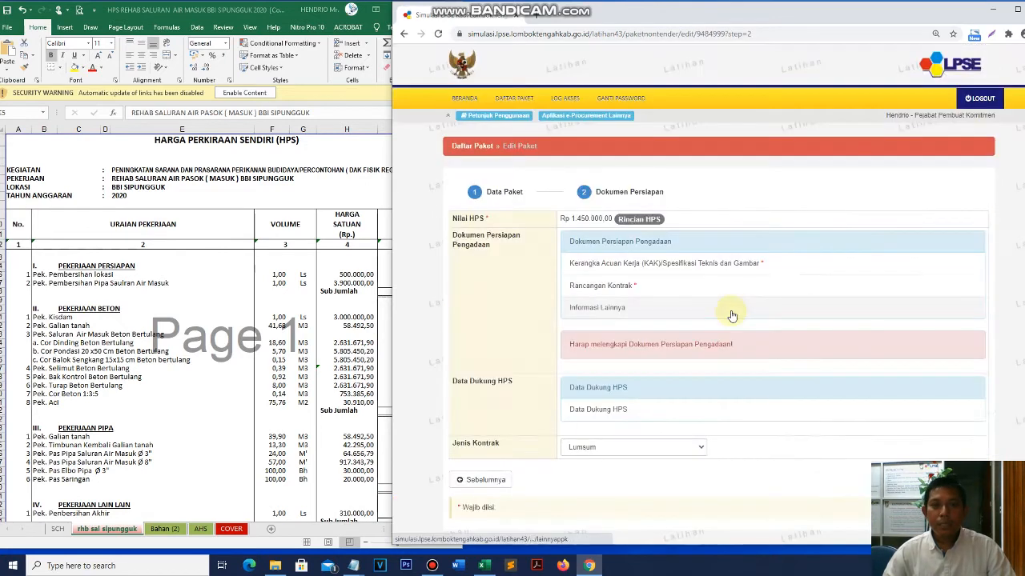
- Maximise the browser and open the KAK/Spesifikasi Teknis dan Gambar upload list
{"action": "scroll", "coordinate": [732, 309], "scroll_direction": "down", "scroll_amount": 1}
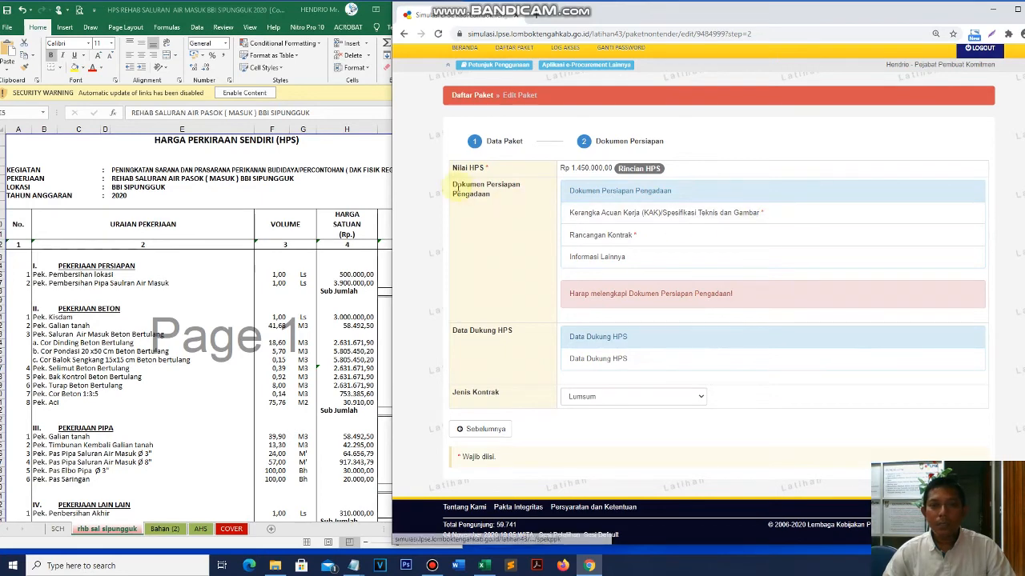
{"action": "left_click_drag", "start_coordinate": [452, 186], "coordinate": [530, 196]}
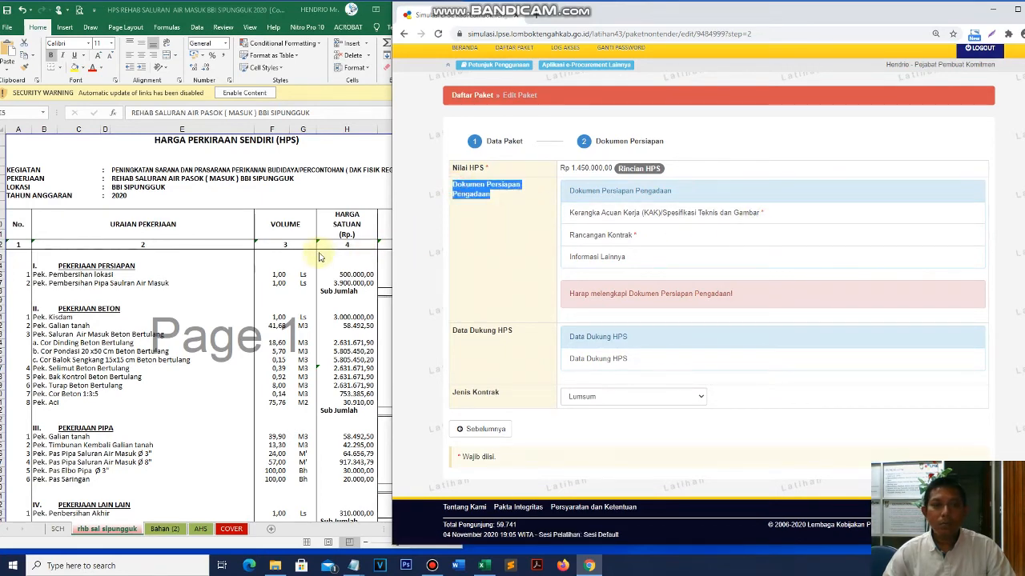
{"action": "left_click", "coordinate": [1017, 9]}
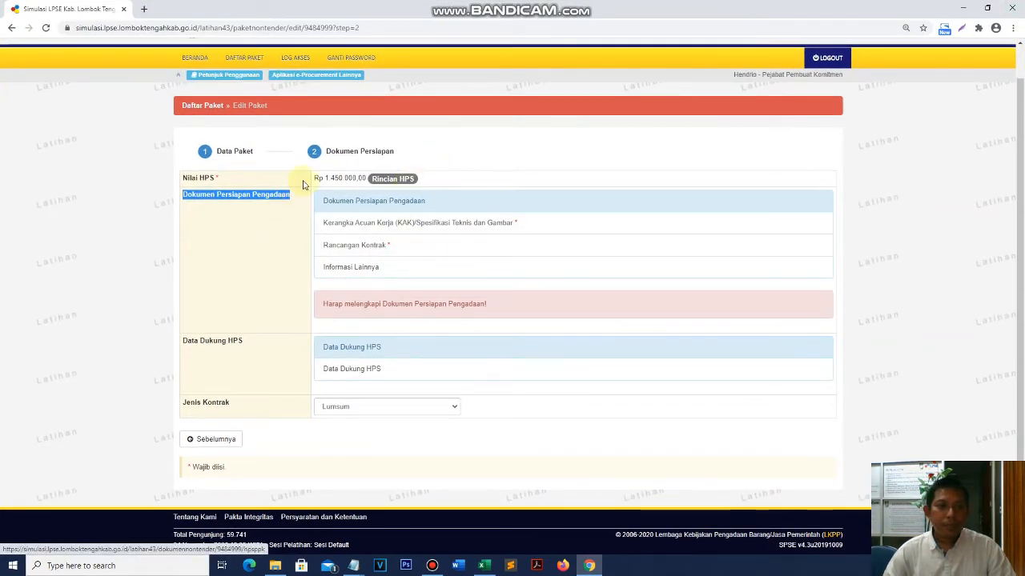
{"action": "left_click", "coordinate": [336, 178]}
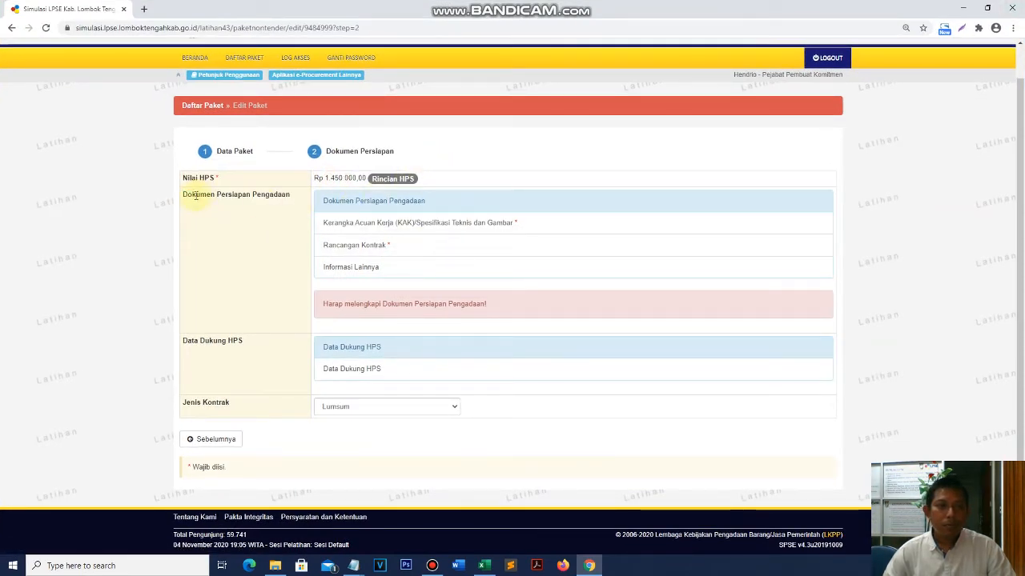
{"action": "left_click_drag", "start_coordinate": [263, 193], "coordinate": [295, 195]}
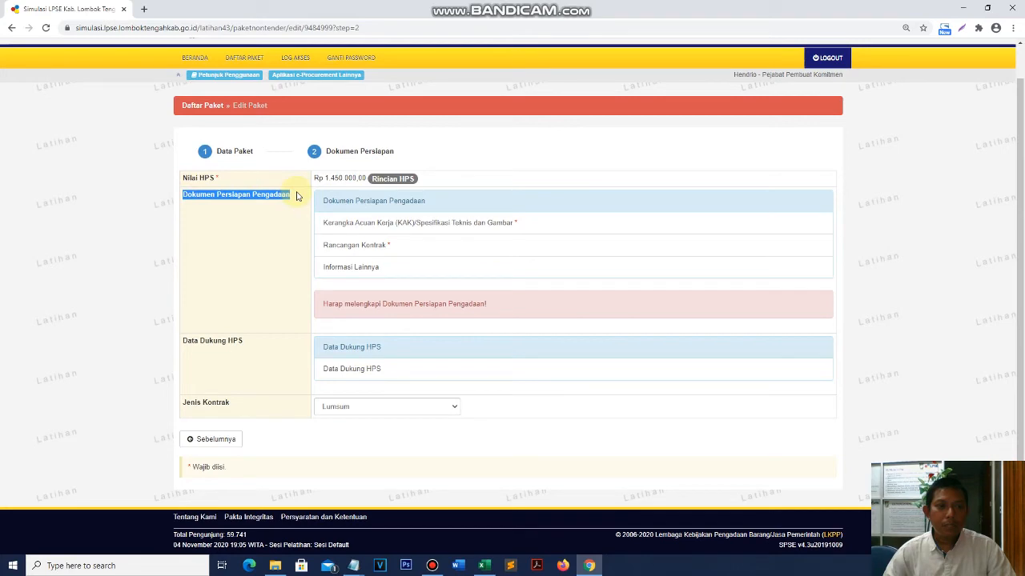
{"action": "left_click", "coordinate": [532, 225]}
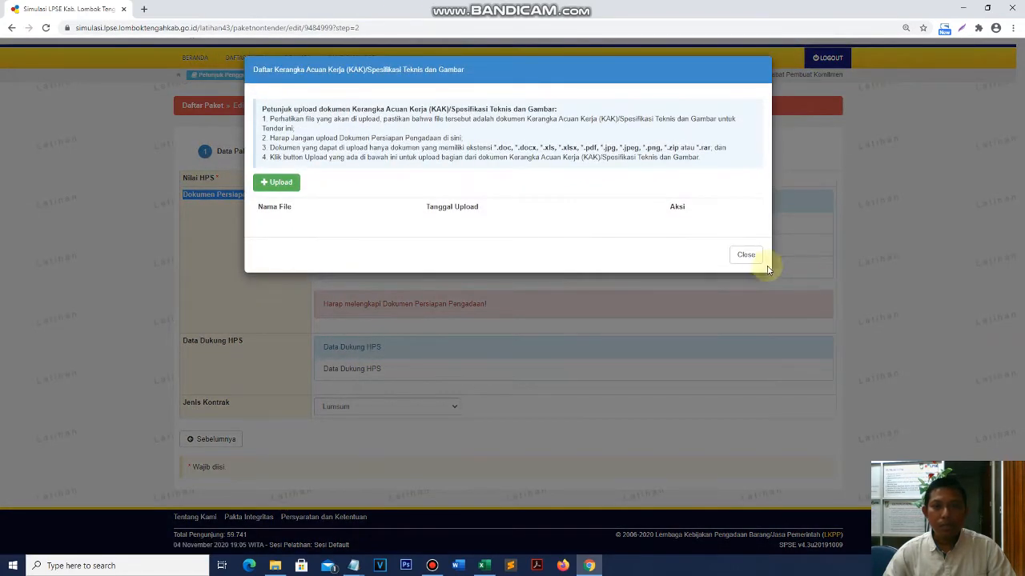
{"action": "left_click", "coordinate": [746, 250]}
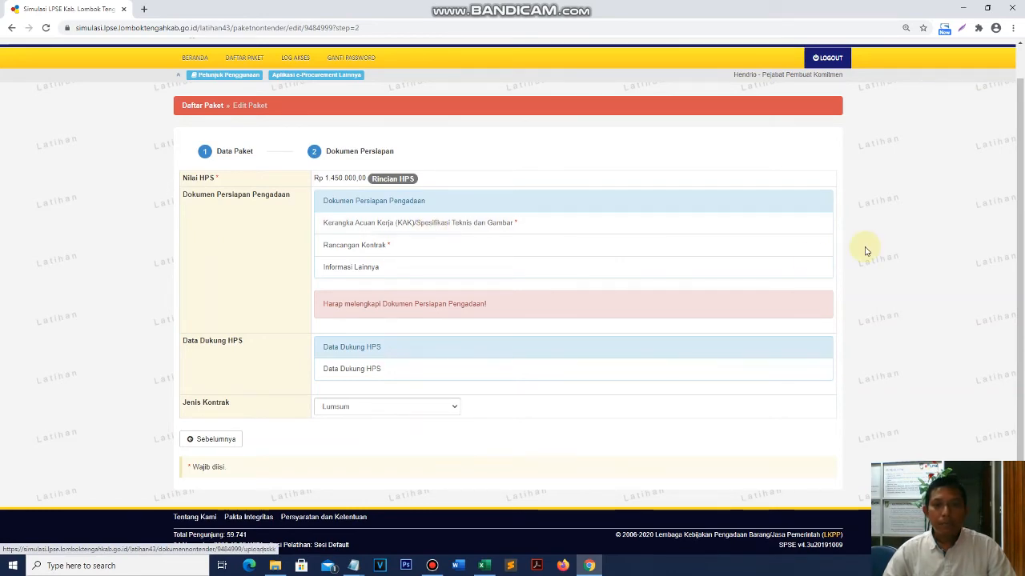
{"action": "scroll", "coordinate": [542, 314], "scroll_direction": "up", "scroll_amount": 1}
{"action": "left_click", "coordinate": [535, 256]}
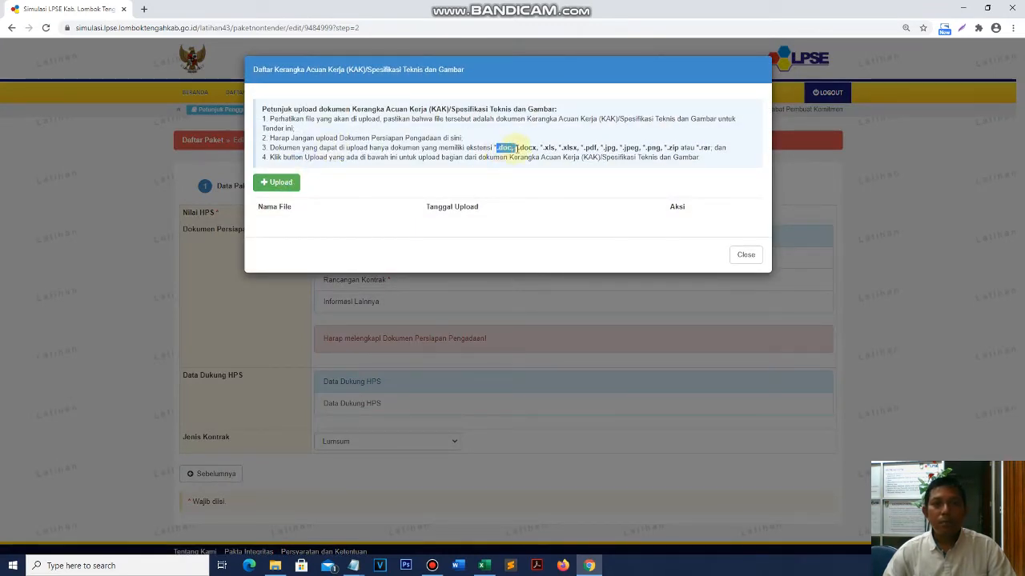
{"action": "left_click_drag", "start_coordinate": [563, 147], "coordinate": [568, 149]}
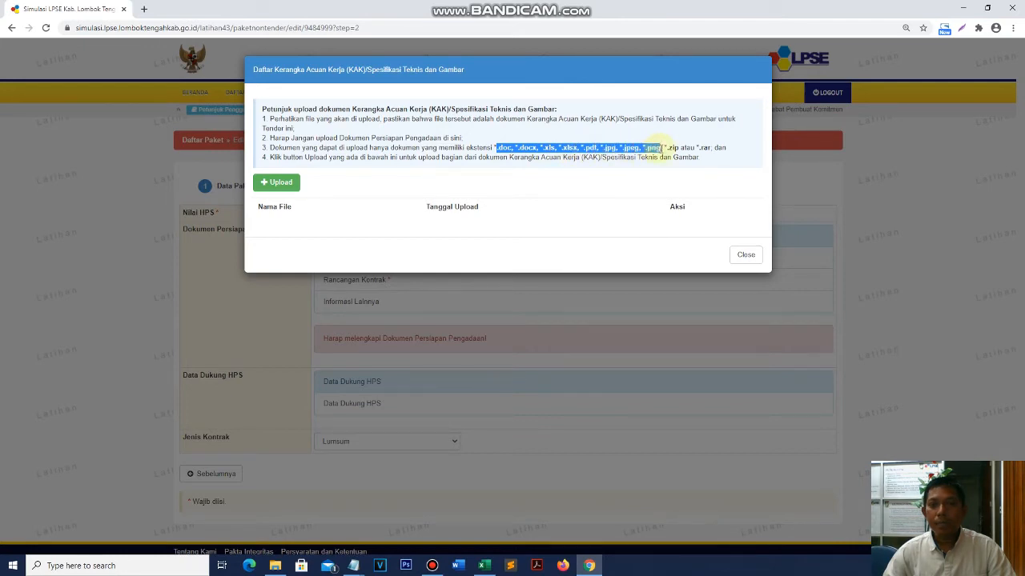
{"action": "left_click_drag", "start_coordinate": [680, 149], "coordinate": [679, 149]}
- Upload KIULIT.pdf from the GAMBAR2 folder as a KAK document
{"action": "left_click", "coordinate": [289, 185]}
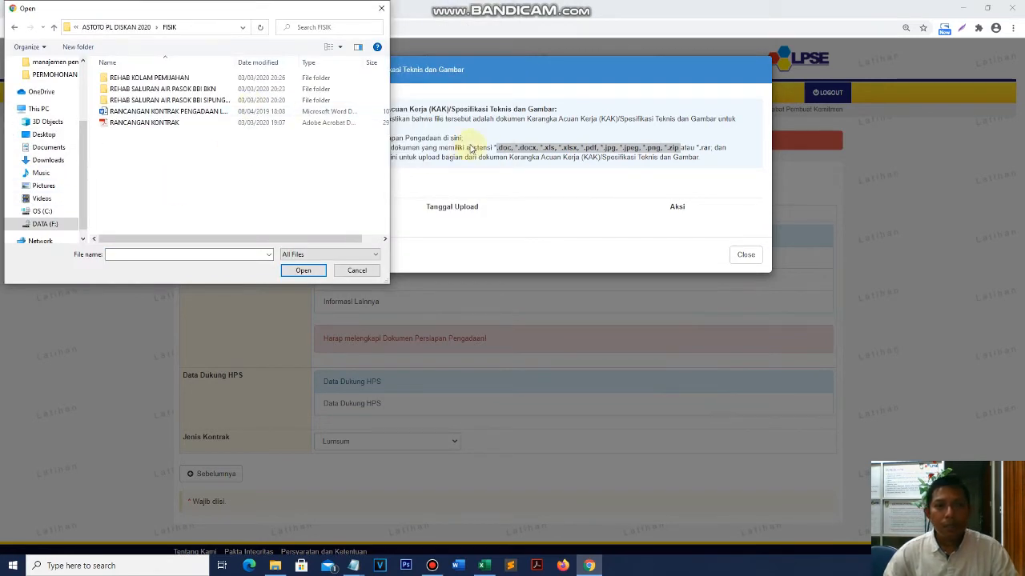
{"action": "double_click", "coordinate": [187, 102]}
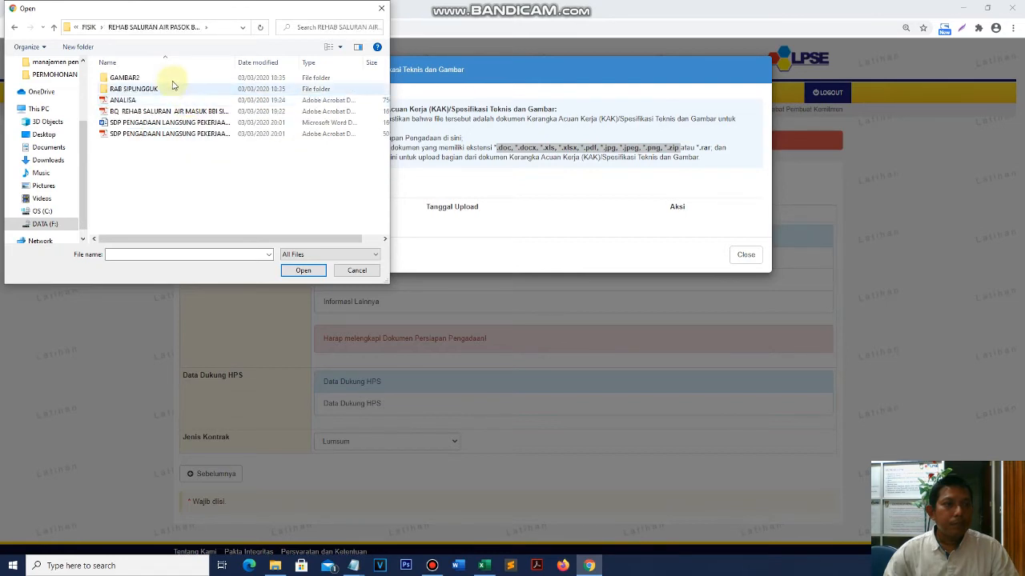
{"action": "double_click", "coordinate": [171, 77]}
{"action": "double_click", "coordinate": [156, 122]}
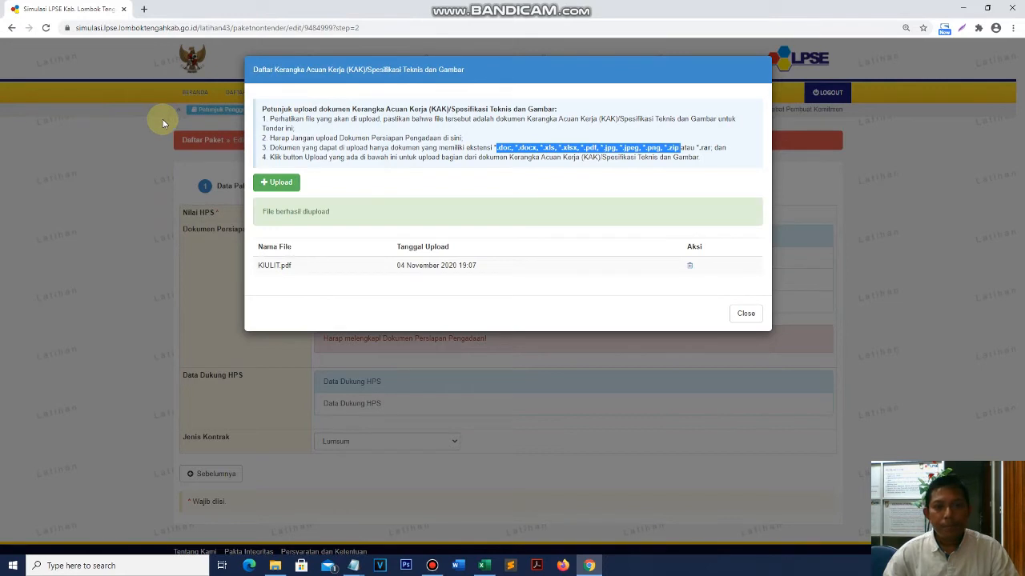
- Add 3-1(1) from the RAB SIPUNGGUK folder as a second KAK document
{"action": "left_click", "coordinate": [286, 185]}
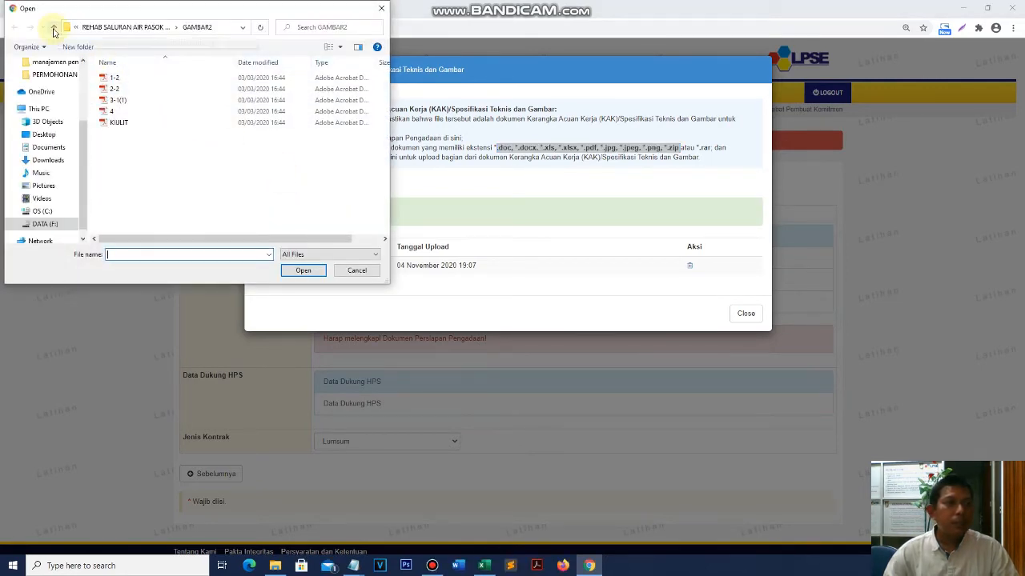
{"action": "left_click", "coordinate": [53, 29]}
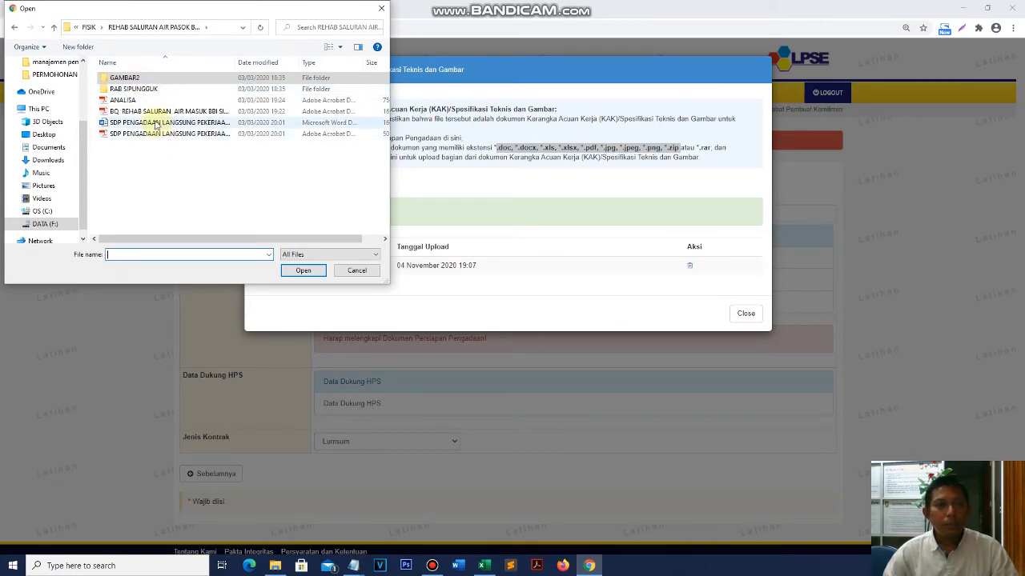
{"action": "left_click", "coordinate": [156, 90]}
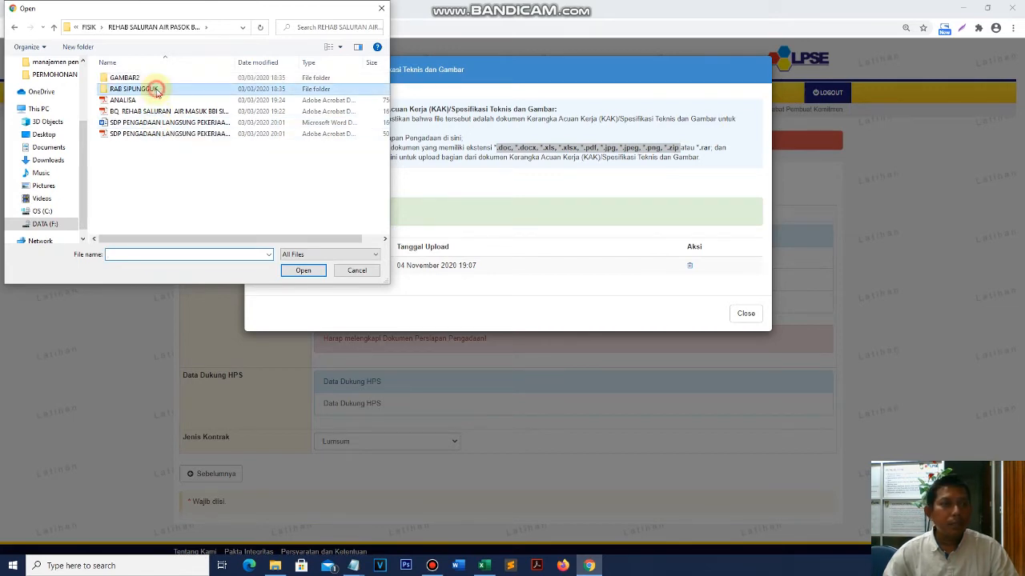
{"action": "double_click", "coordinate": [157, 86]}
{"action": "double_click", "coordinate": [141, 104]}
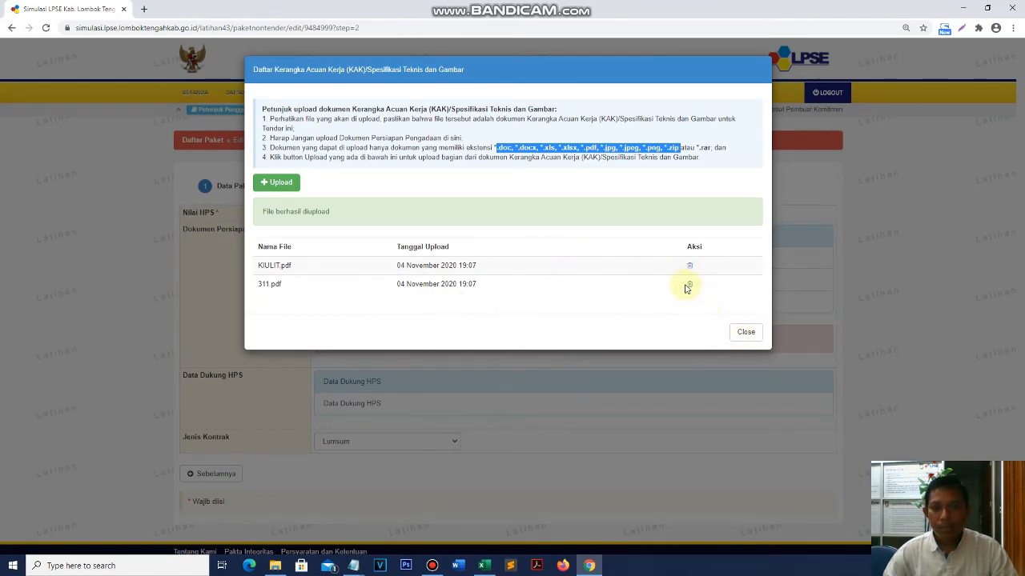
{"action": "left_click", "coordinate": [746, 333]}
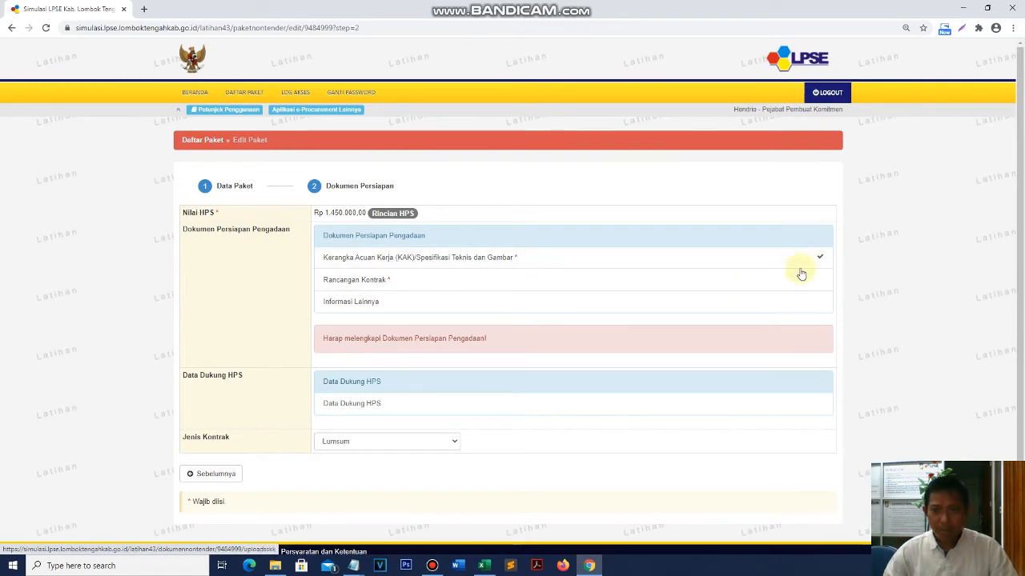
- Attach SDP PENGADAAN LANGSUNG PEKERJAAN KONSTRUKSI EBI SIPUNGGUK.pdf as the Rancangan Kontrak document
{"action": "left_click", "coordinate": [587, 280]}
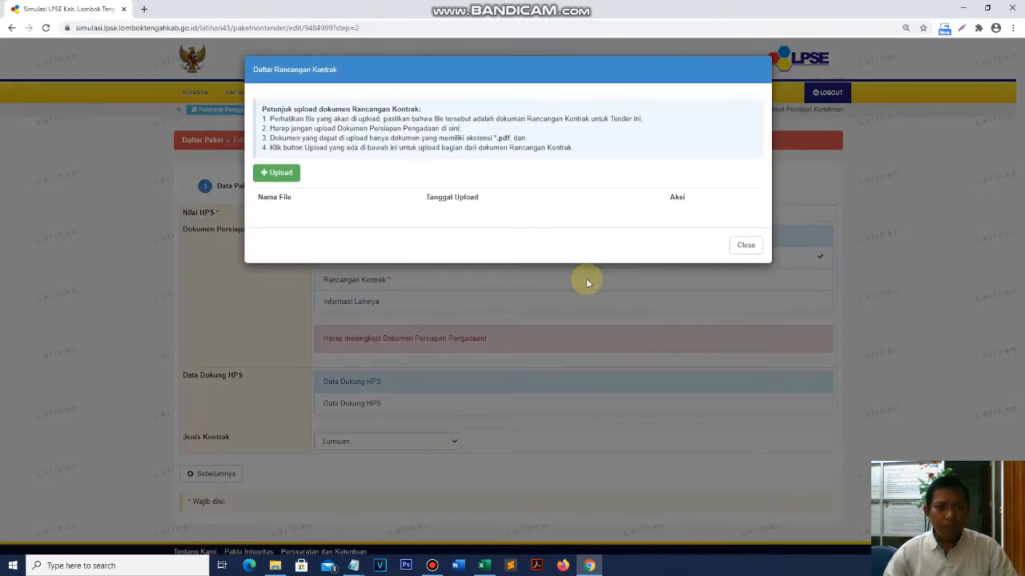
{"action": "left_click_drag", "start_coordinate": [497, 138], "coordinate": [539, 140]}
{"action": "left_click", "coordinate": [280, 173]}
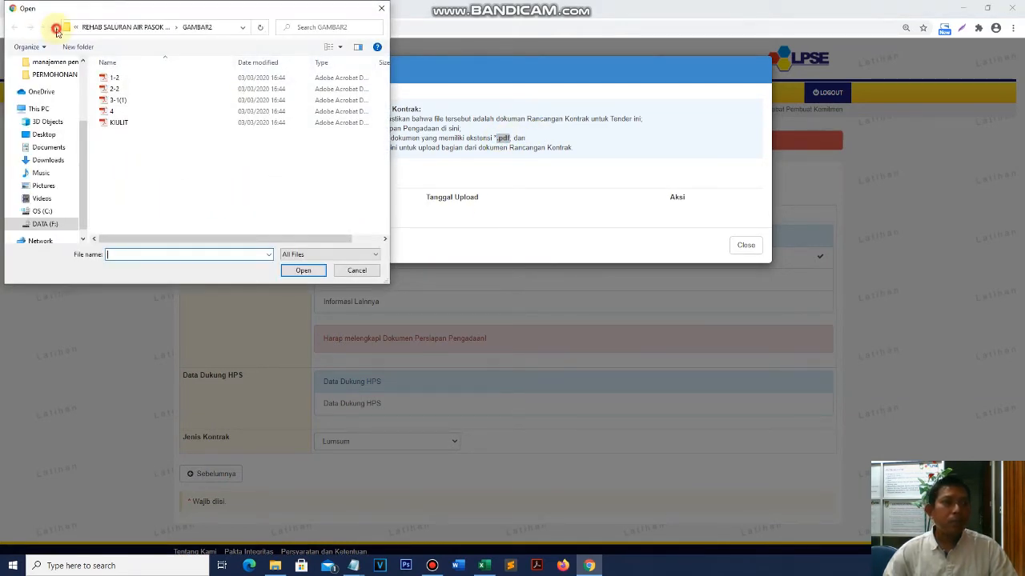
{"action": "left_click", "coordinate": [56, 30]}
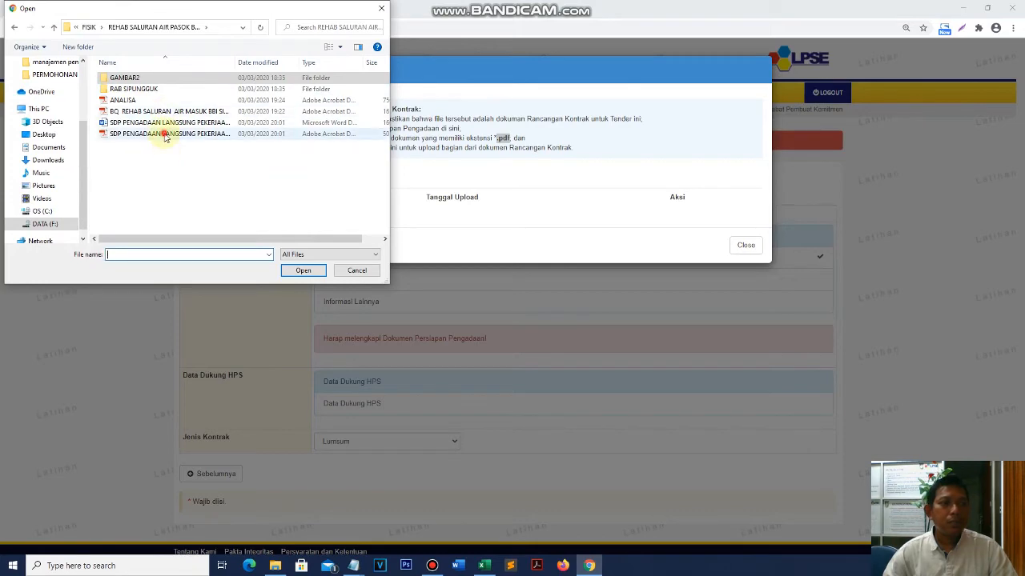
{"action": "double_click", "coordinate": [164, 136]}
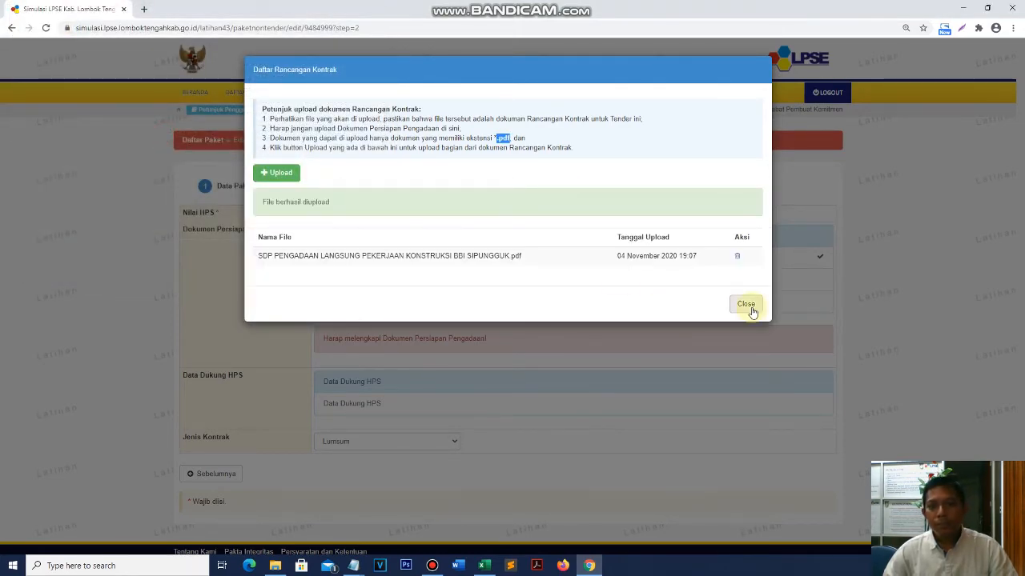
{"action": "left_click", "coordinate": [746, 305]}
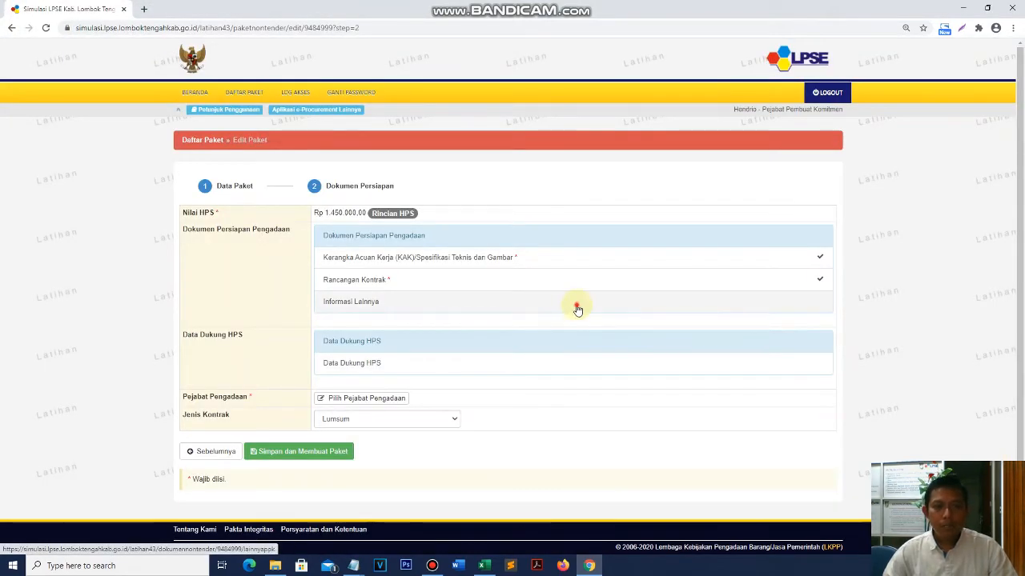
{"action": "left_click", "coordinate": [577, 309]}
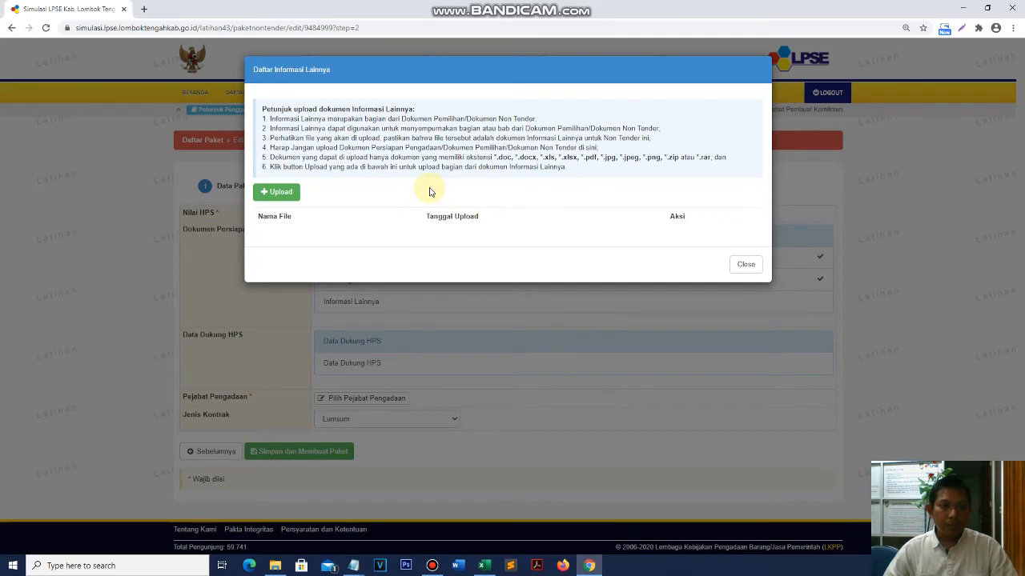
- Upload BQ REHAB SALURAN AIR MASUK BBI SIPUNGGUK 2020.pdf under Informasi Lainnya
{"action": "left_click", "coordinate": [290, 198]}
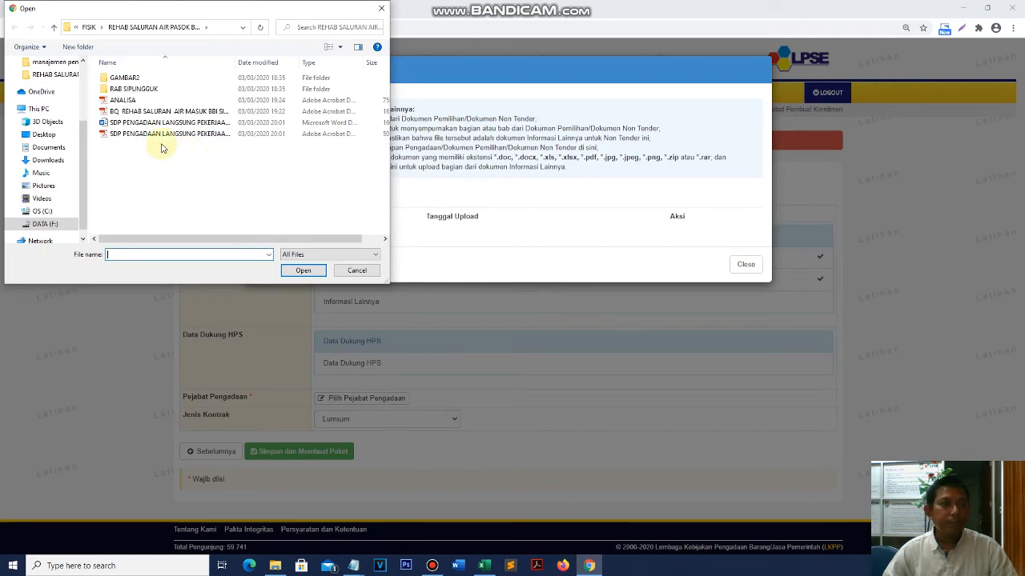
{"action": "double_click", "coordinate": [164, 111]}
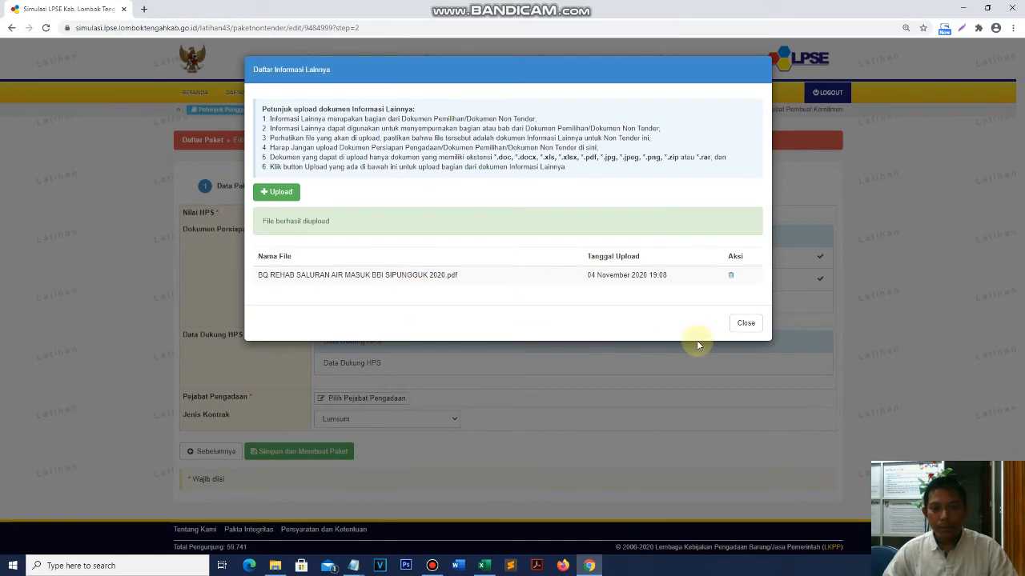
{"action": "left_click", "coordinate": [744, 323]}
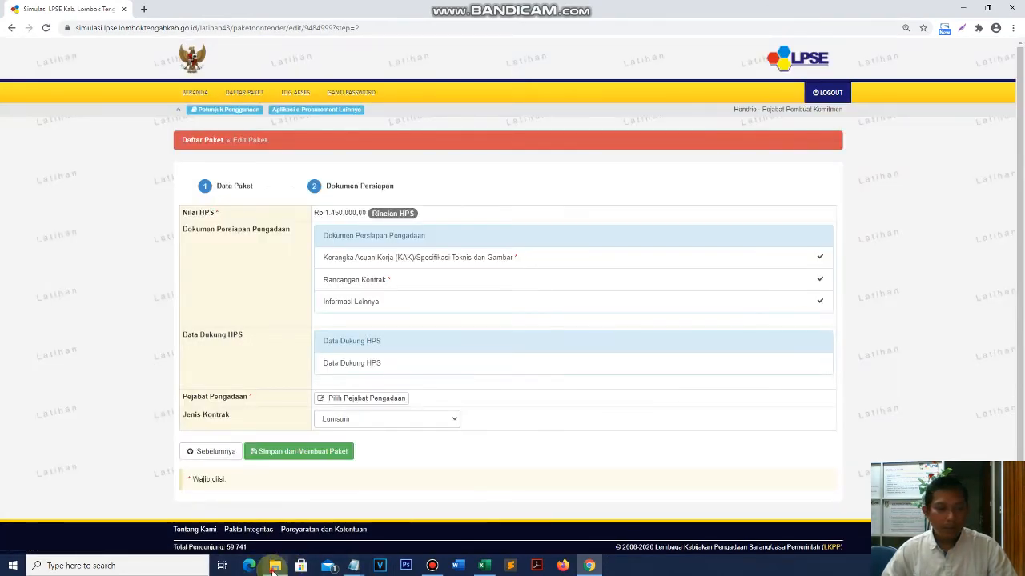
{"action": "left_click", "coordinate": [275, 566]}
{"action": "left_click", "coordinate": [356, 10]}
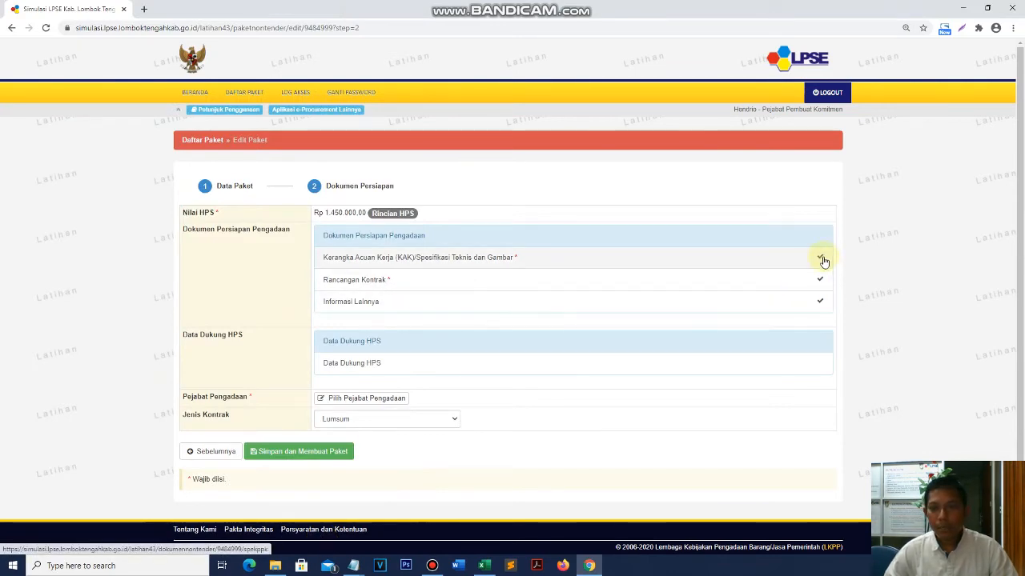
{"action": "scroll", "coordinate": [474, 371], "scroll_direction": "down", "scroll_amount": 1}
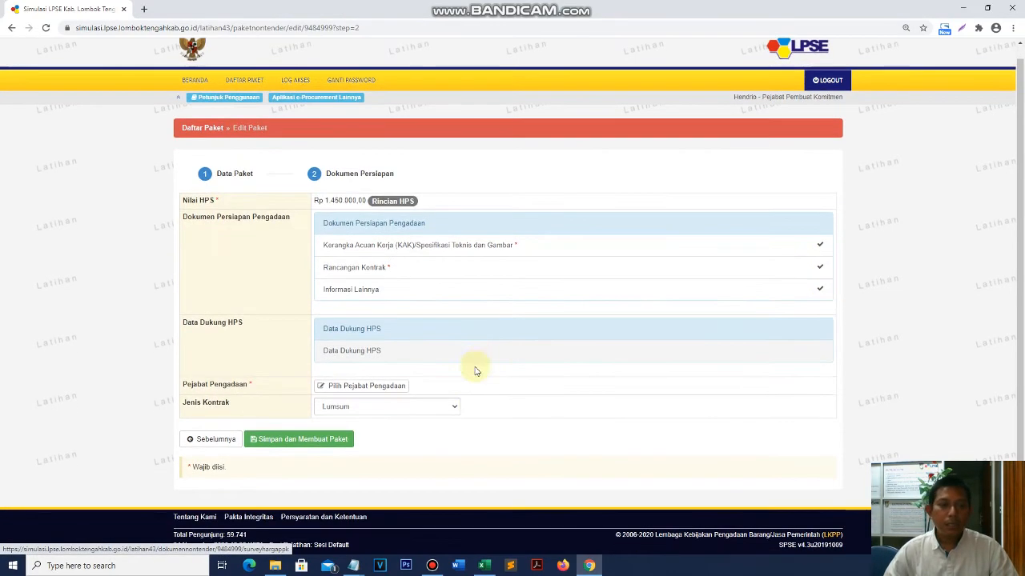
{"action": "left_click", "coordinate": [504, 350]}
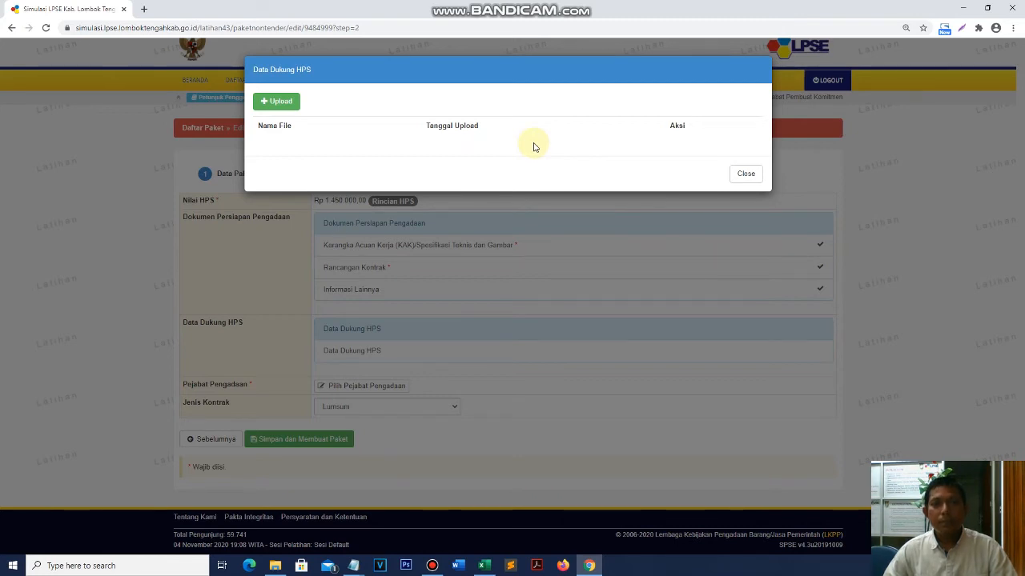
{"action": "left_click", "coordinate": [745, 175]}
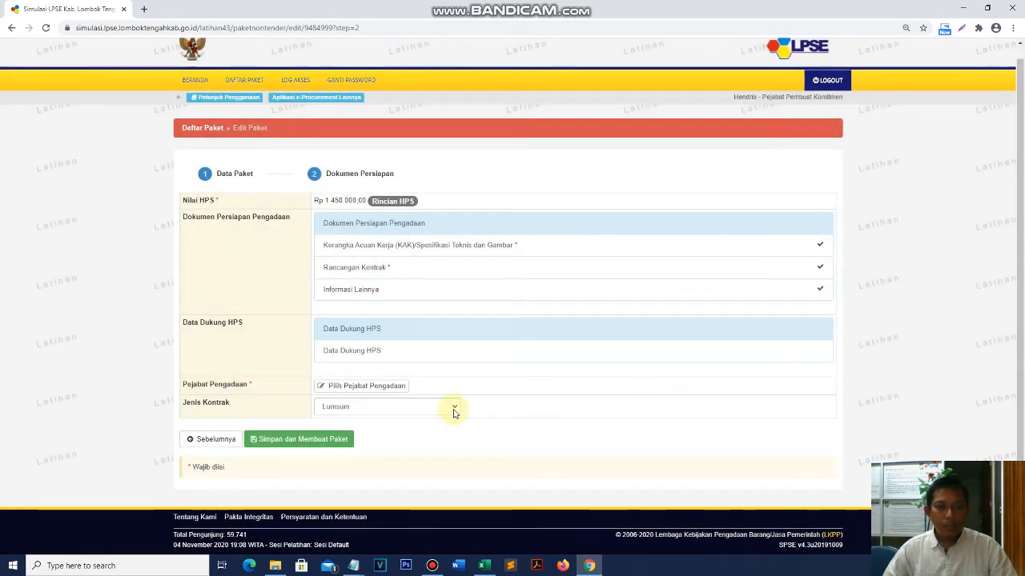
- Choose the first officer in the procurement officials list as the package's Pejabat Pengadaan
{"action": "left_click", "coordinate": [330, 388]}
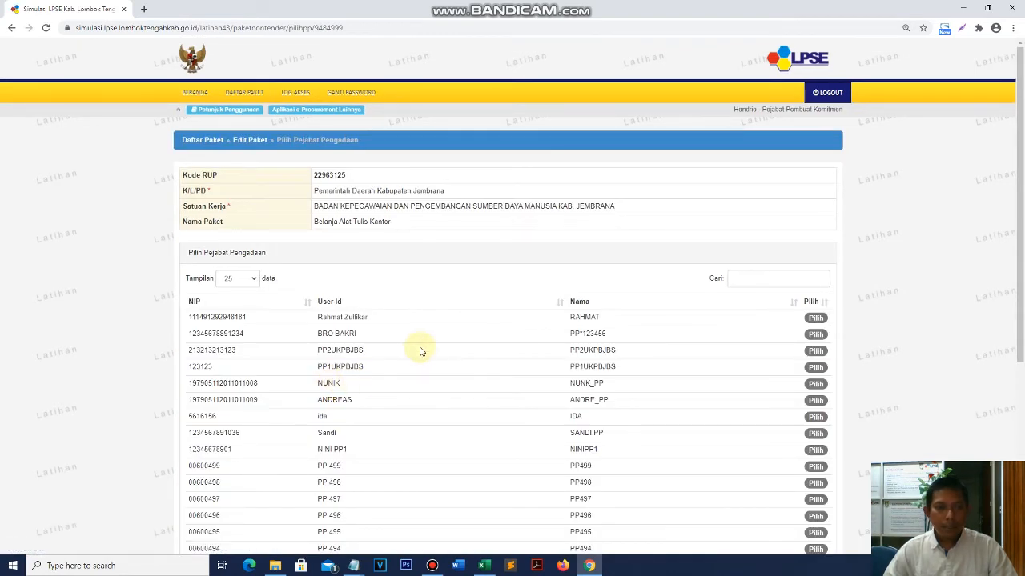
{"action": "scroll", "coordinate": [422, 352], "scroll_direction": "down", "scroll_amount": 3}
{"action": "scroll", "coordinate": [422, 352], "scroll_direction": "up", "scroll_amount": 2}
{"action": "scroll", "coordinate": [422, 352], "scroll_direction": "up", "scroll_amount": 2}
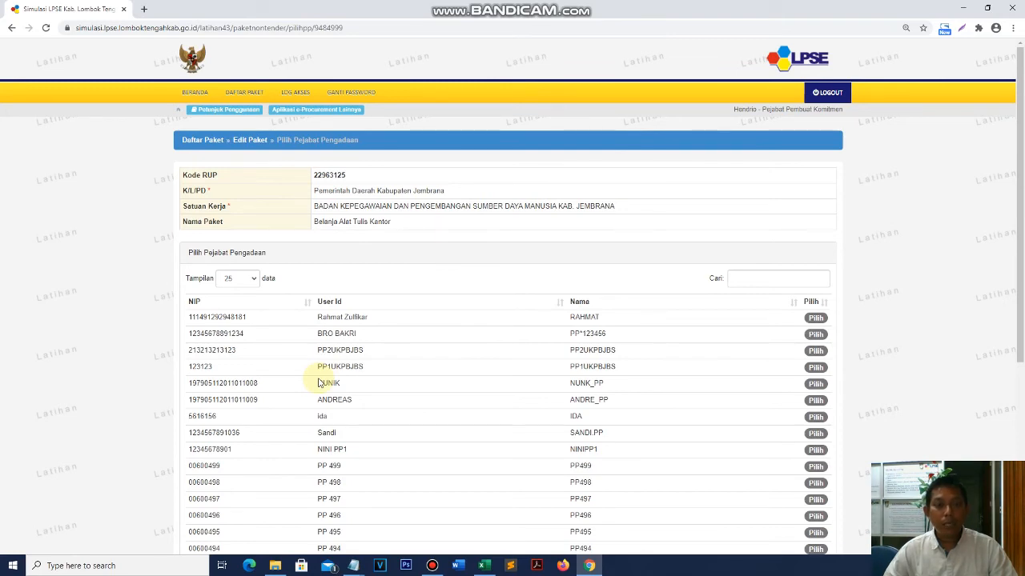
{"action": "scroll", "coordinate": [594, 414], "scroll_direction": "down", "scroll_amount": 3}
{"action": "scroll", "coordinate": [594, 416], "scroll_direction": "up", "scroll_amount": 3}
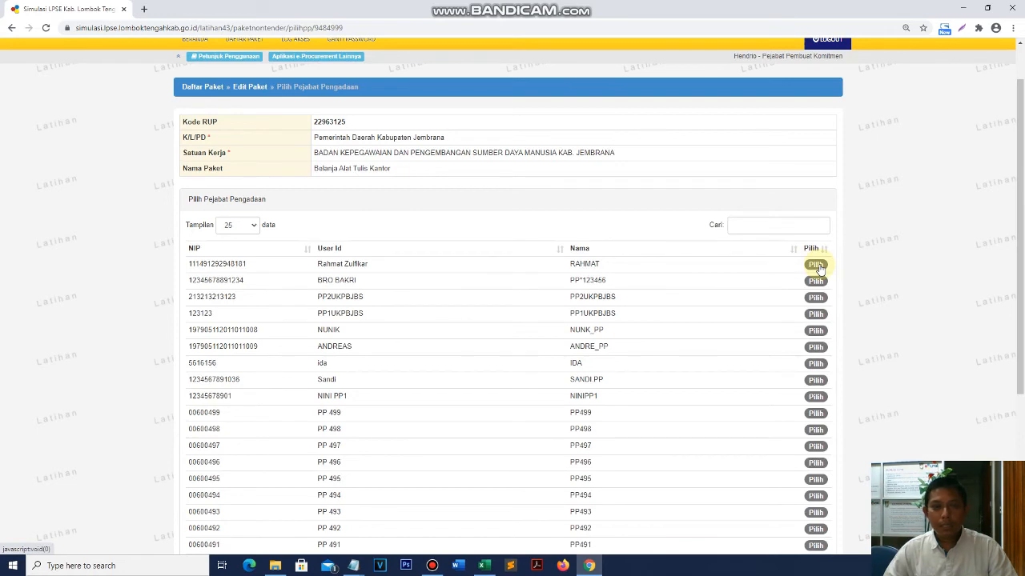
{"action": "left_click", "coordinate": [816, 265]}
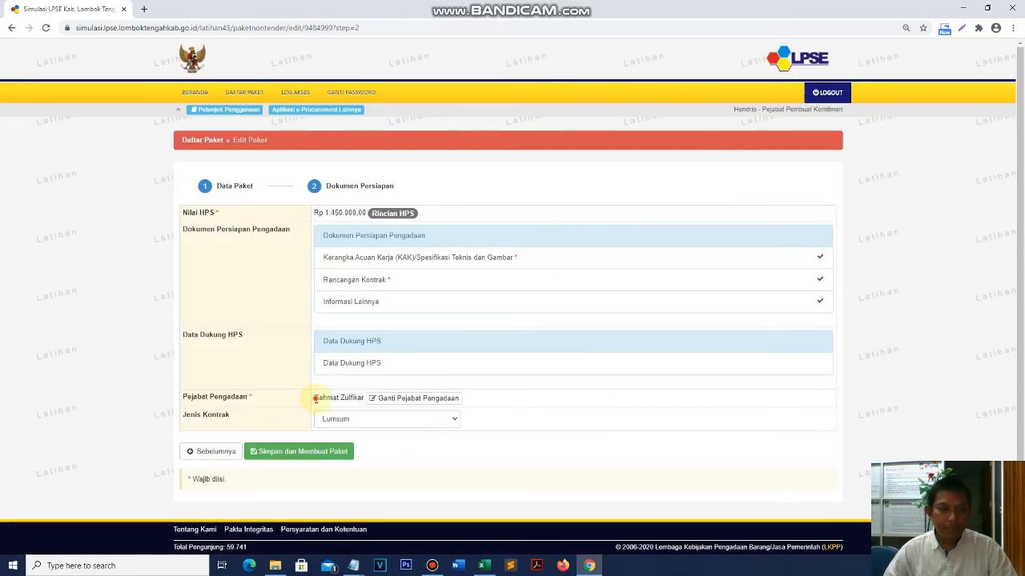
{"action": "left_click_drag", "start_coordinate": [313, 397], "coordinate": [381, 403]}
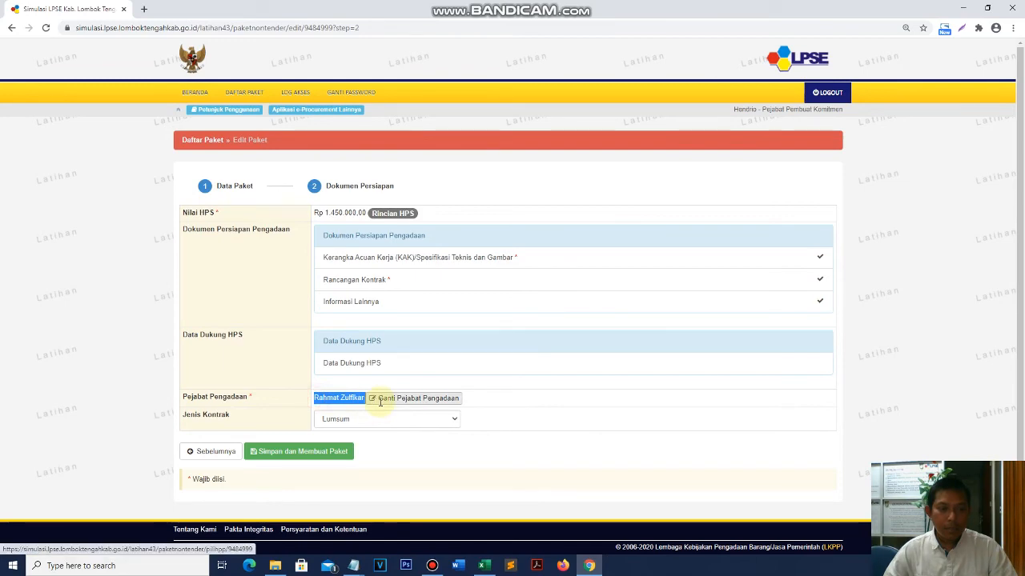
{"action": "scroll", "coordinate": [632, 403], "scroll_direction": "down", "scroll_amount": 1}
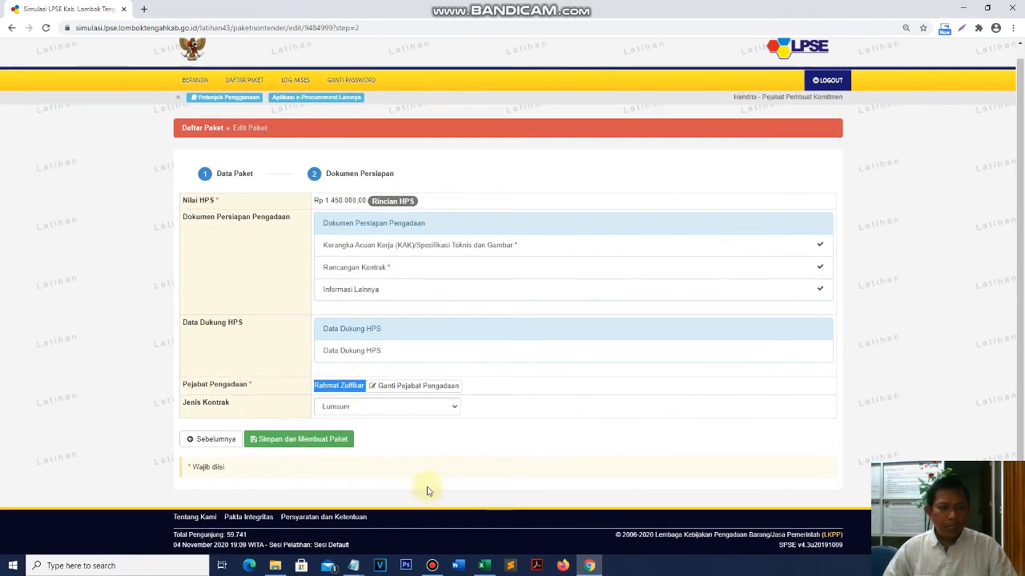
- Change the Jenis Kontrak to Harga Satuan and save the Belanja Alat Tulis Kantor package
{"action": "left_click", "coordinate": [449, 409]}
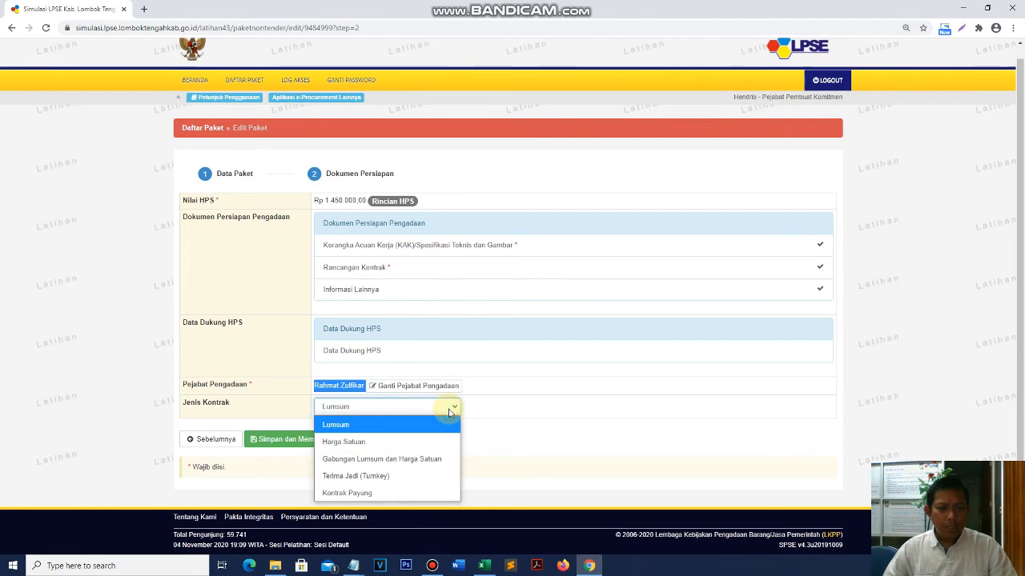
{"action": "left_click", "coordinate": [377, 441]}
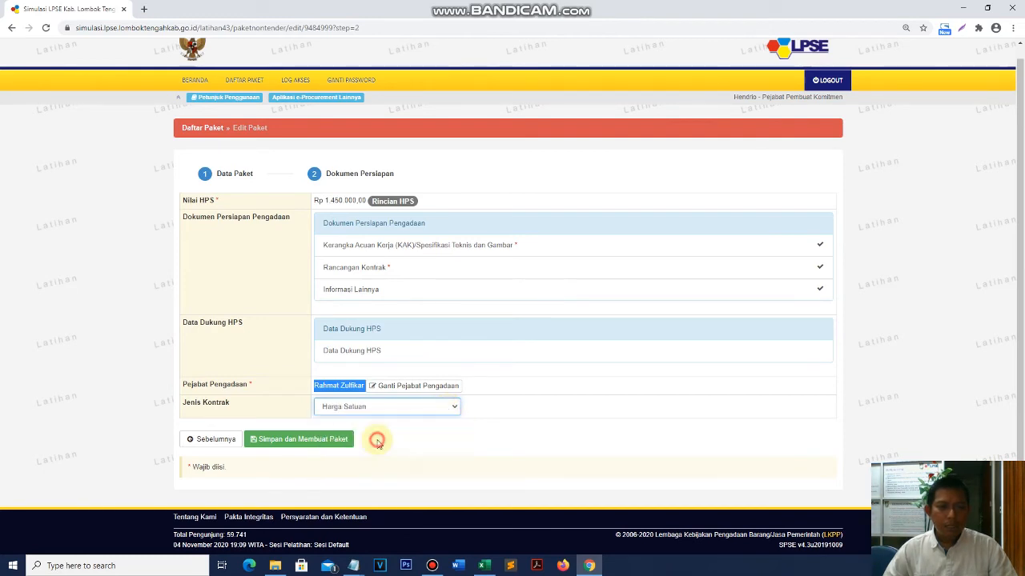
{"action": "left_click", "coordinate": [311, 446]}
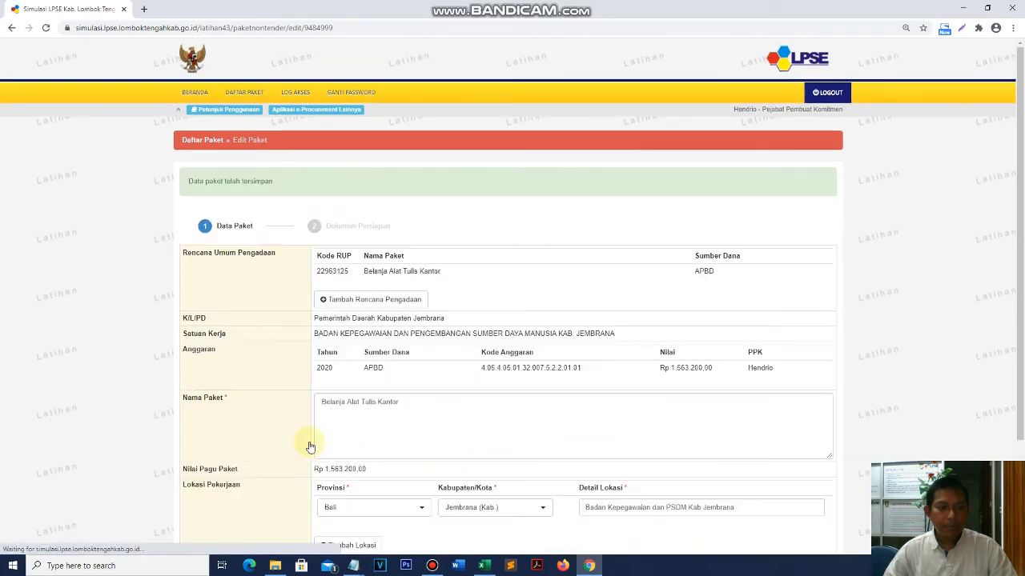
{"action": "scroll", "coordinate": [667, 441], "scroll_direction": "down", "scroll_amount": 2}
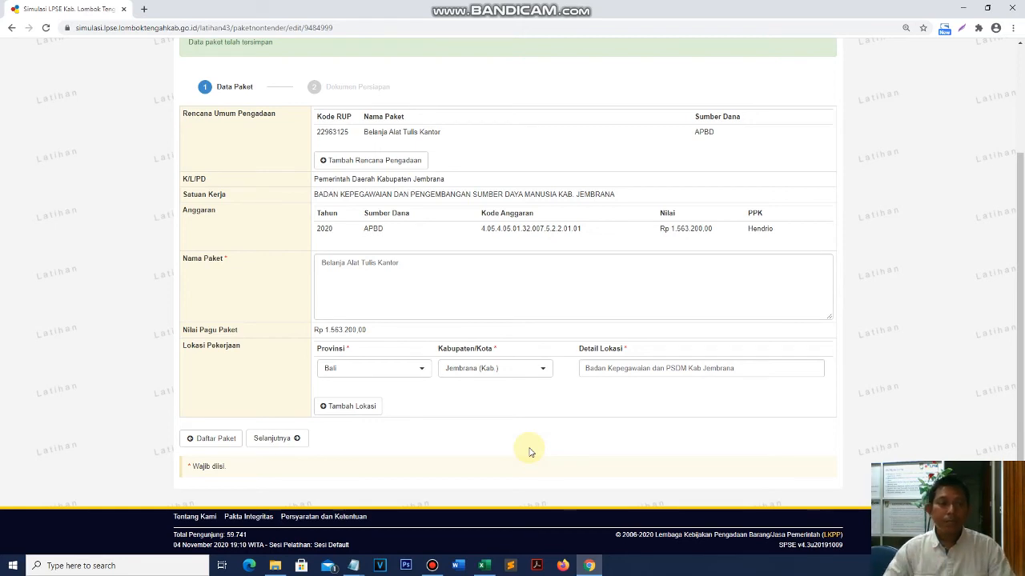
{"action": "scroll", "coordinate": [574, 393], "scroll_direction": "up", "scroll_amount": 2}
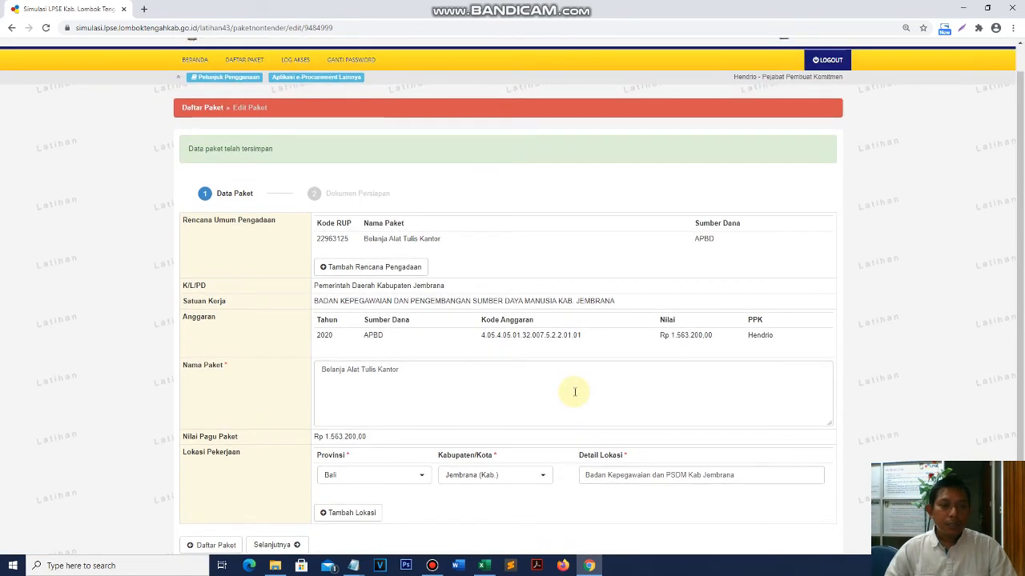
{"action": "scroll", "coordinate": [574, 393], "scroll_direction": "down", "scroll_amount": 2}
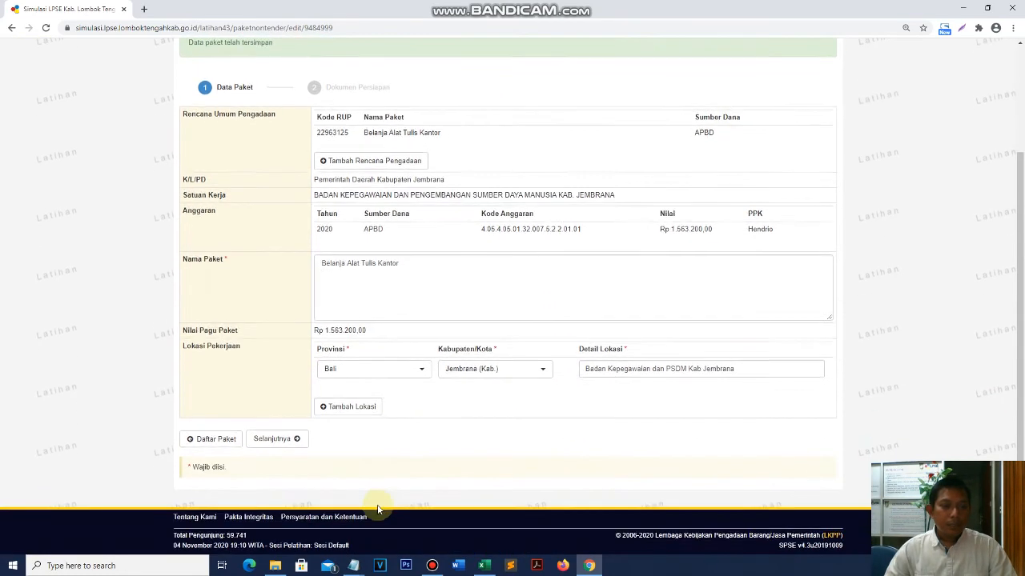
- Display the Non Tender package list, showing Belanja Alat Tulis Kantor in Draft status
{"action": "left_click", "coordinate": [221, 441]}
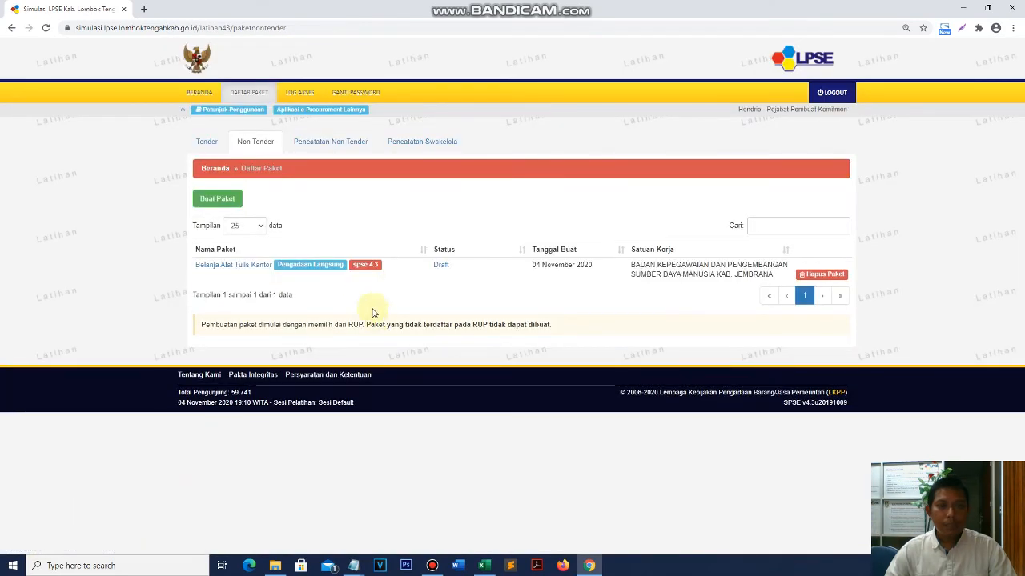
{"action": "left_click", "coordinate": [207, 96]}
{"action": "left_click", "coordinate": [251, 95]}
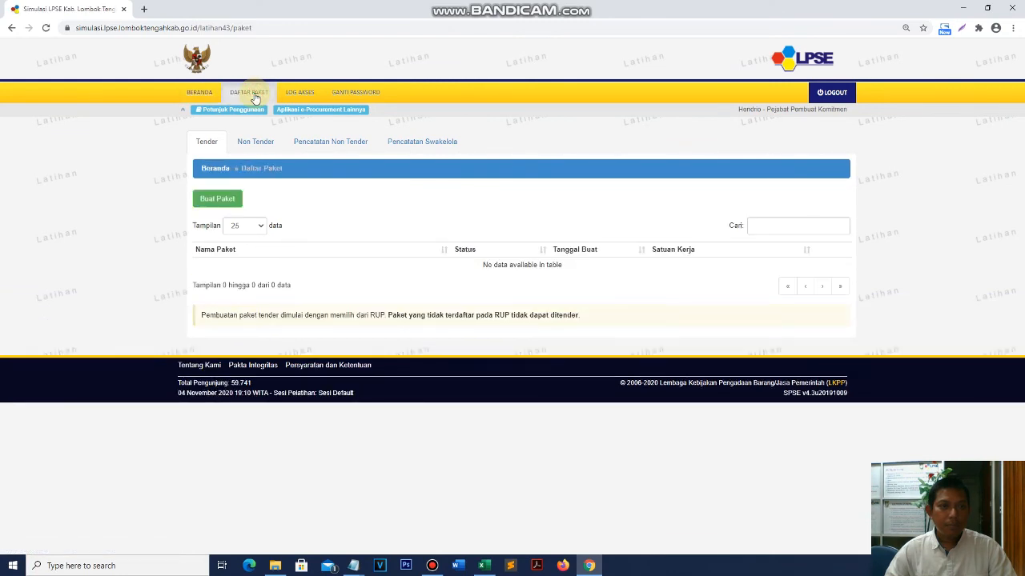
{"action": "left_click", "coordinate": [263, 148]}
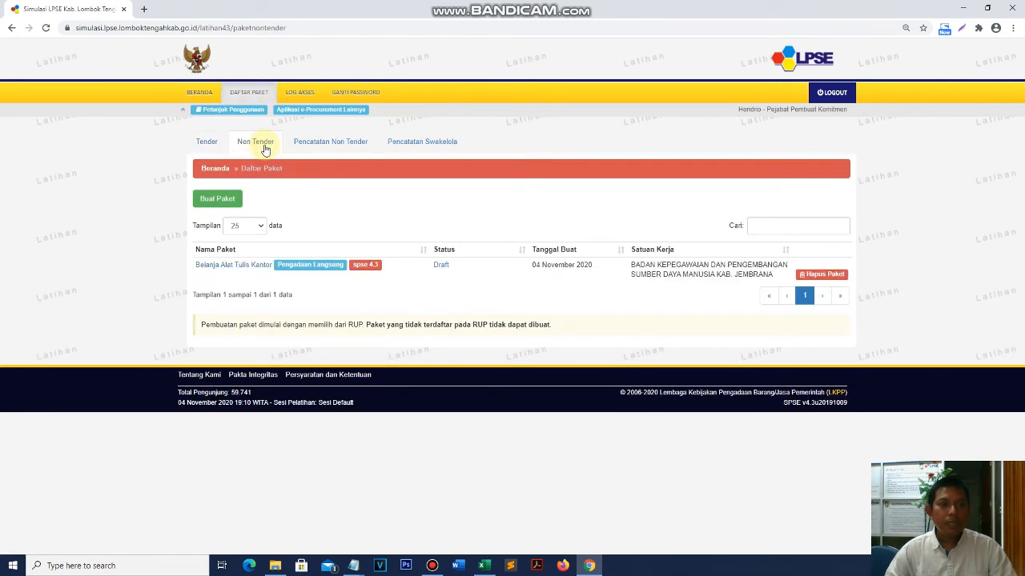